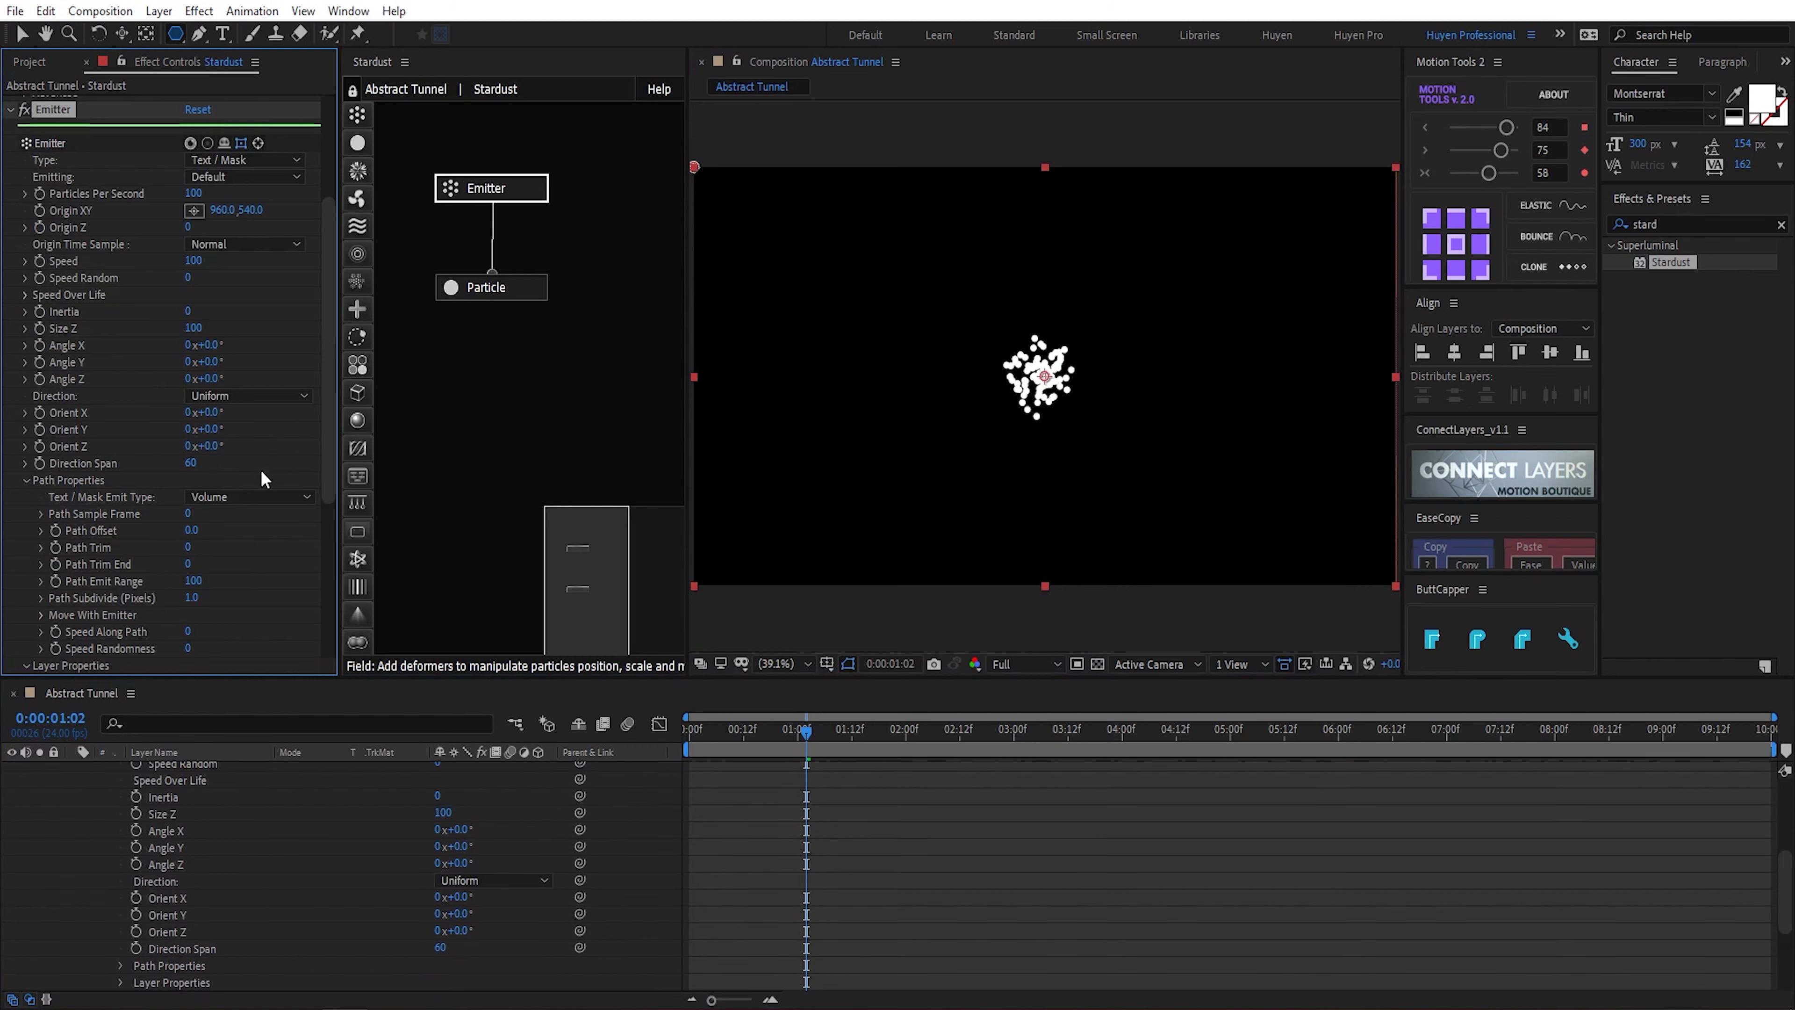
Step: Set the emitter's Text / Mask Emit Type to Edge Weighted and its source layer to the Mask layer
click(247, 497)
click(245, 563)
scroll(70, 512, down, 2)
click(215, 637)
click(233, 706)
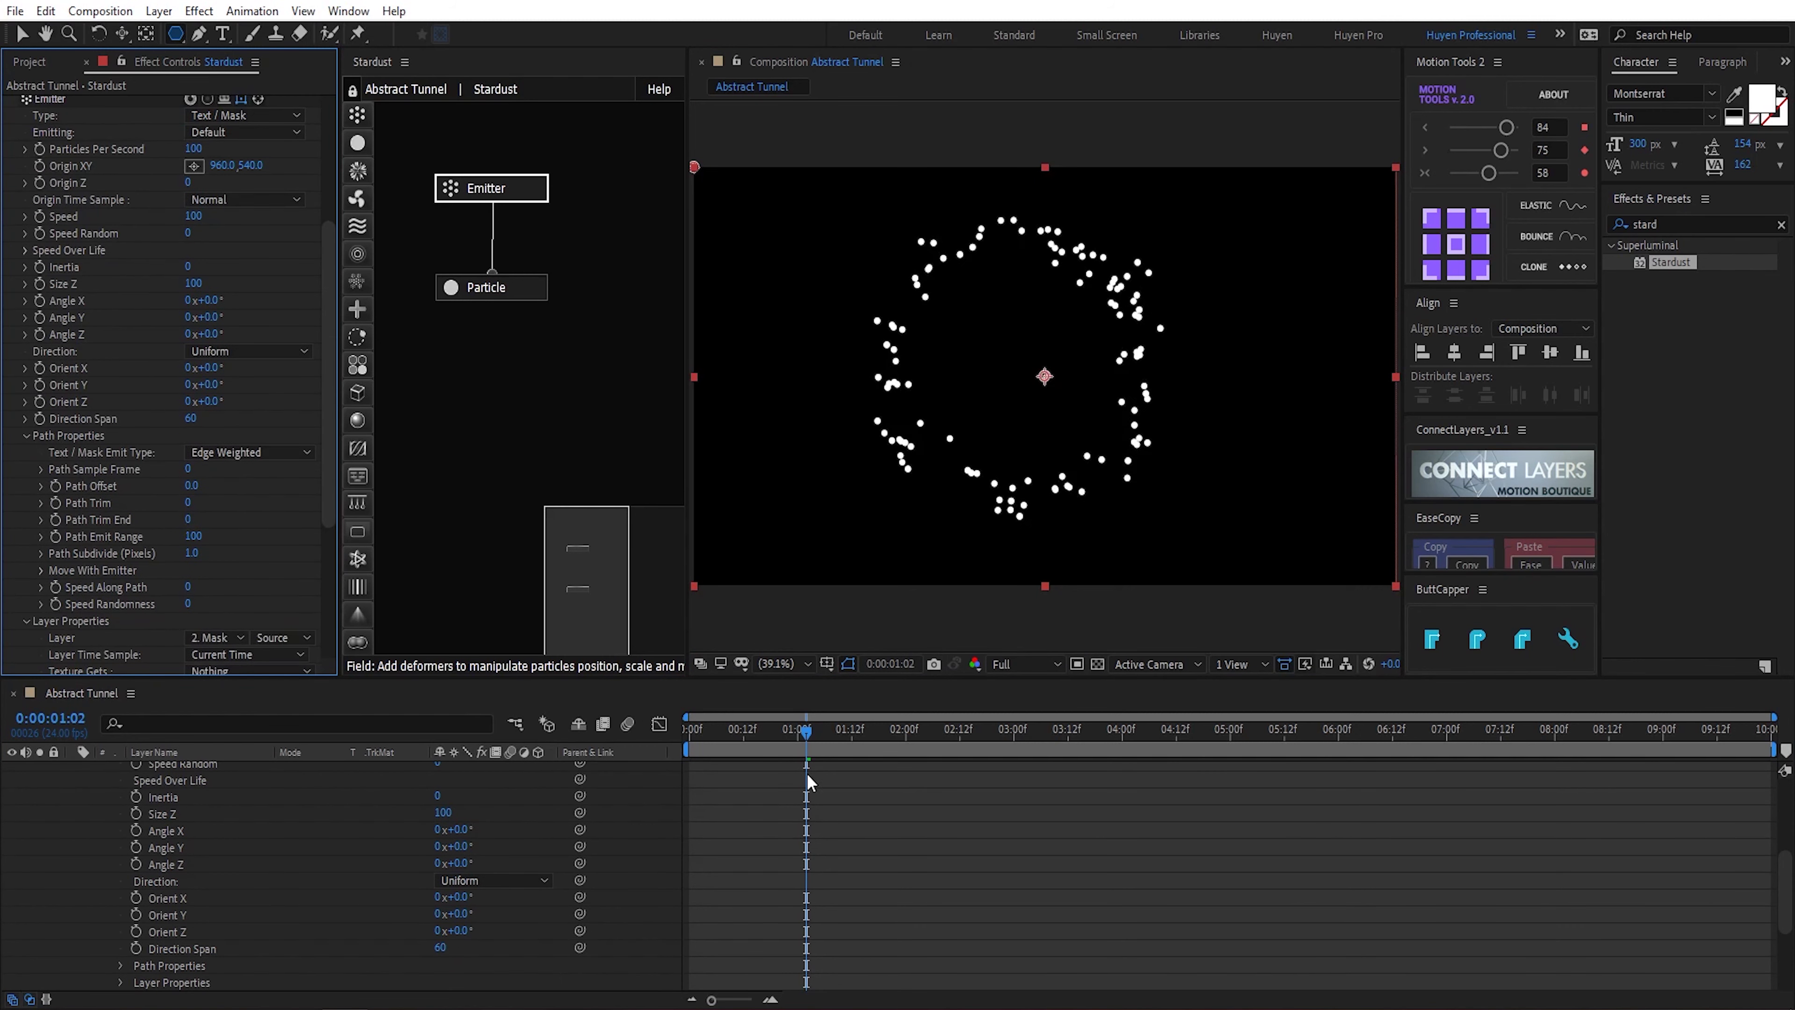
Step: Set the emitter's Particles Per Second to 1 and its Emitting mode to Once
drag(760, 734, 864, 734)
scroll(219, 385, up, 3)
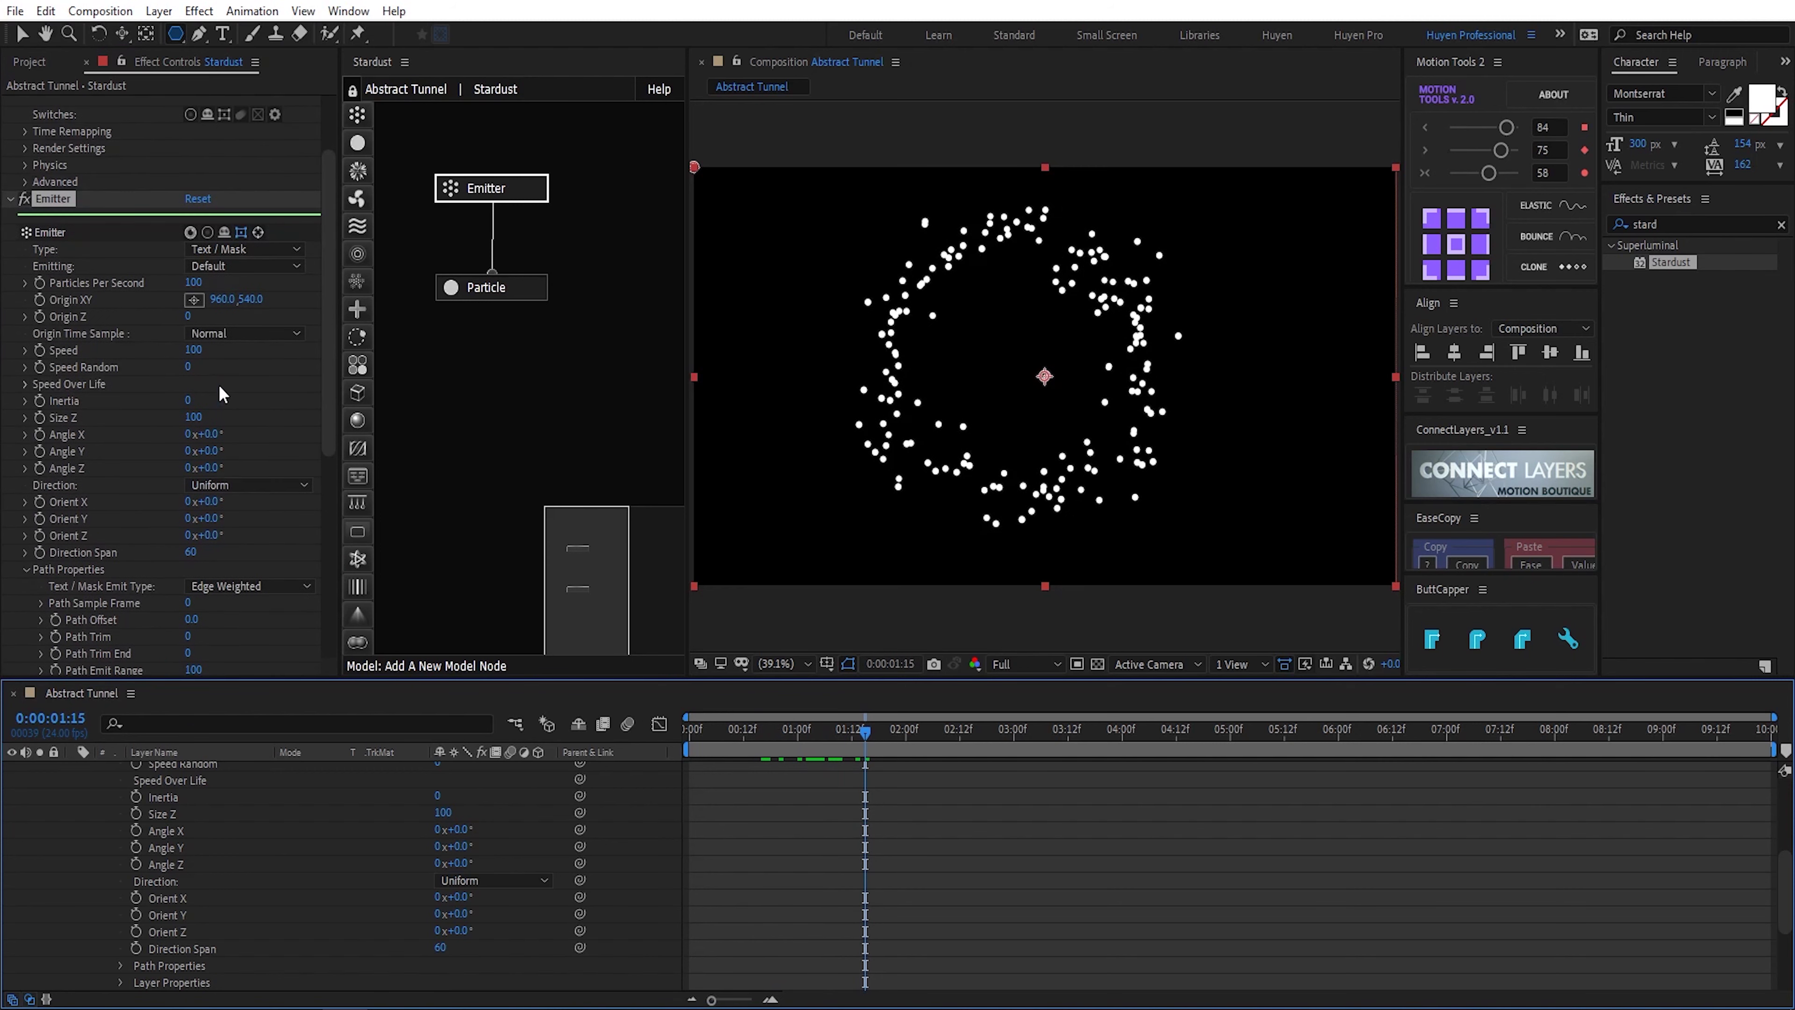
click(194, 283)
text(1)
key(Return)
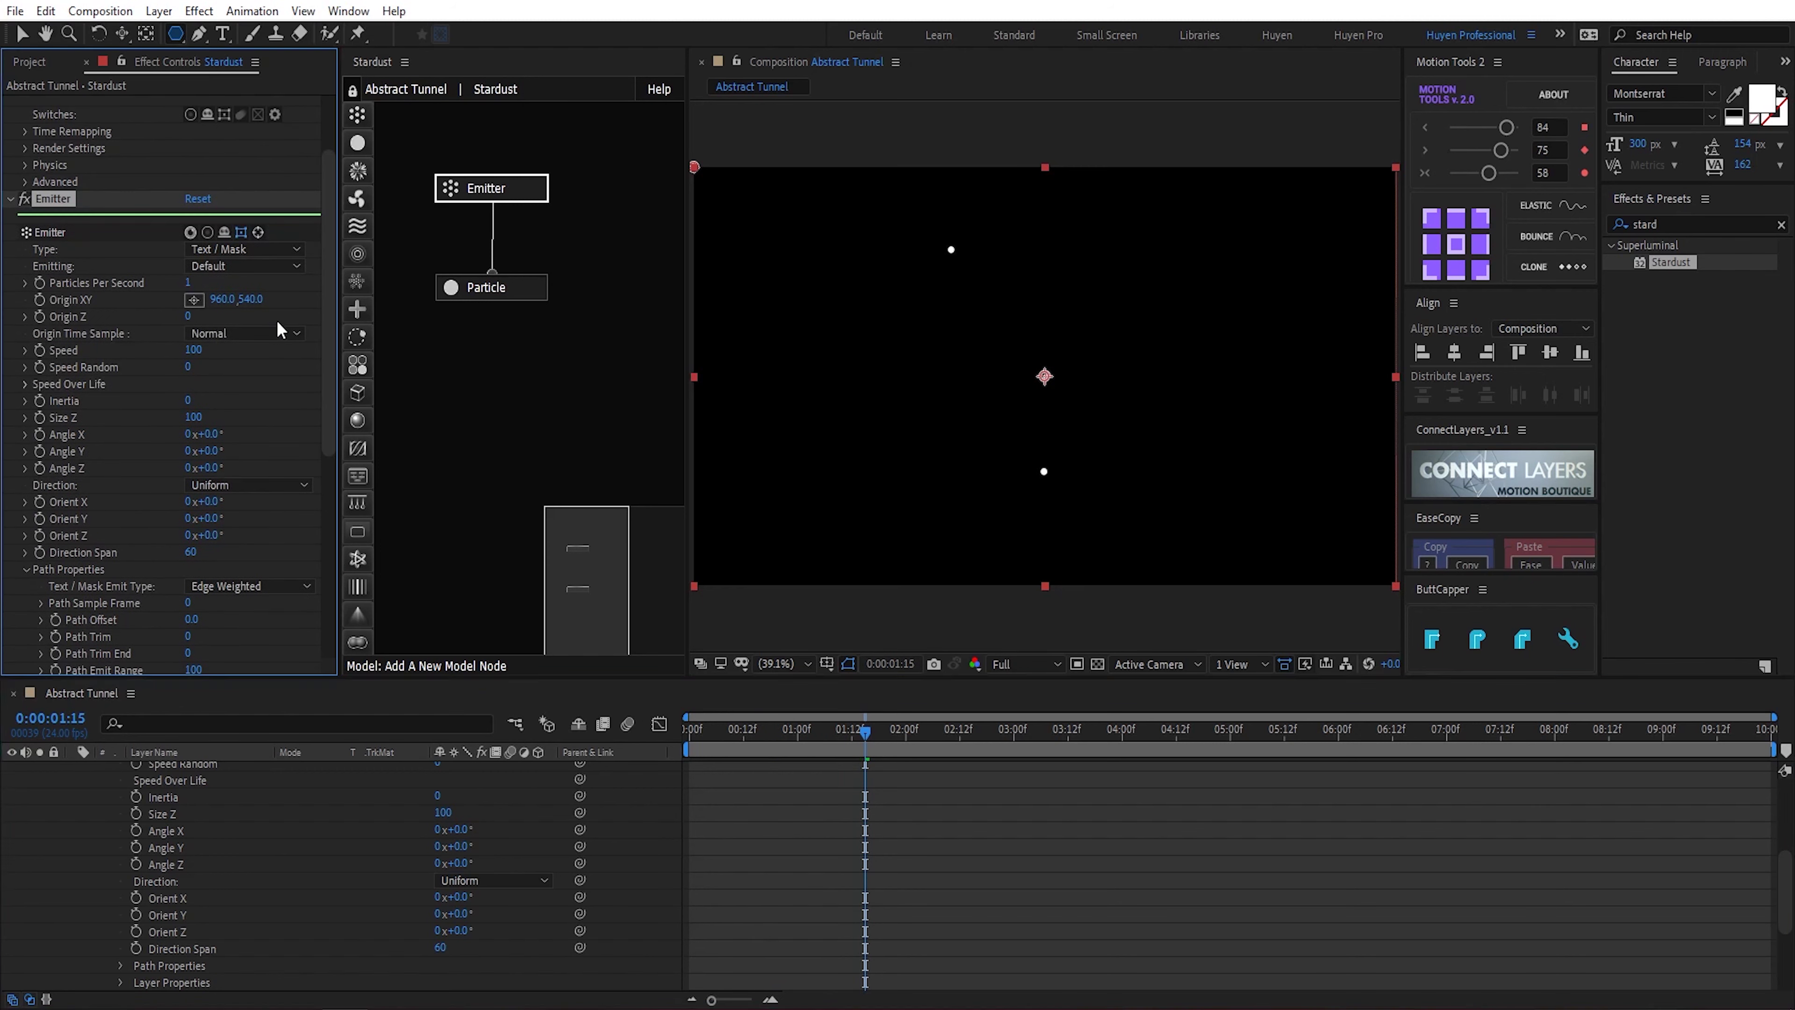
click(244, 265)
click(253, 310)
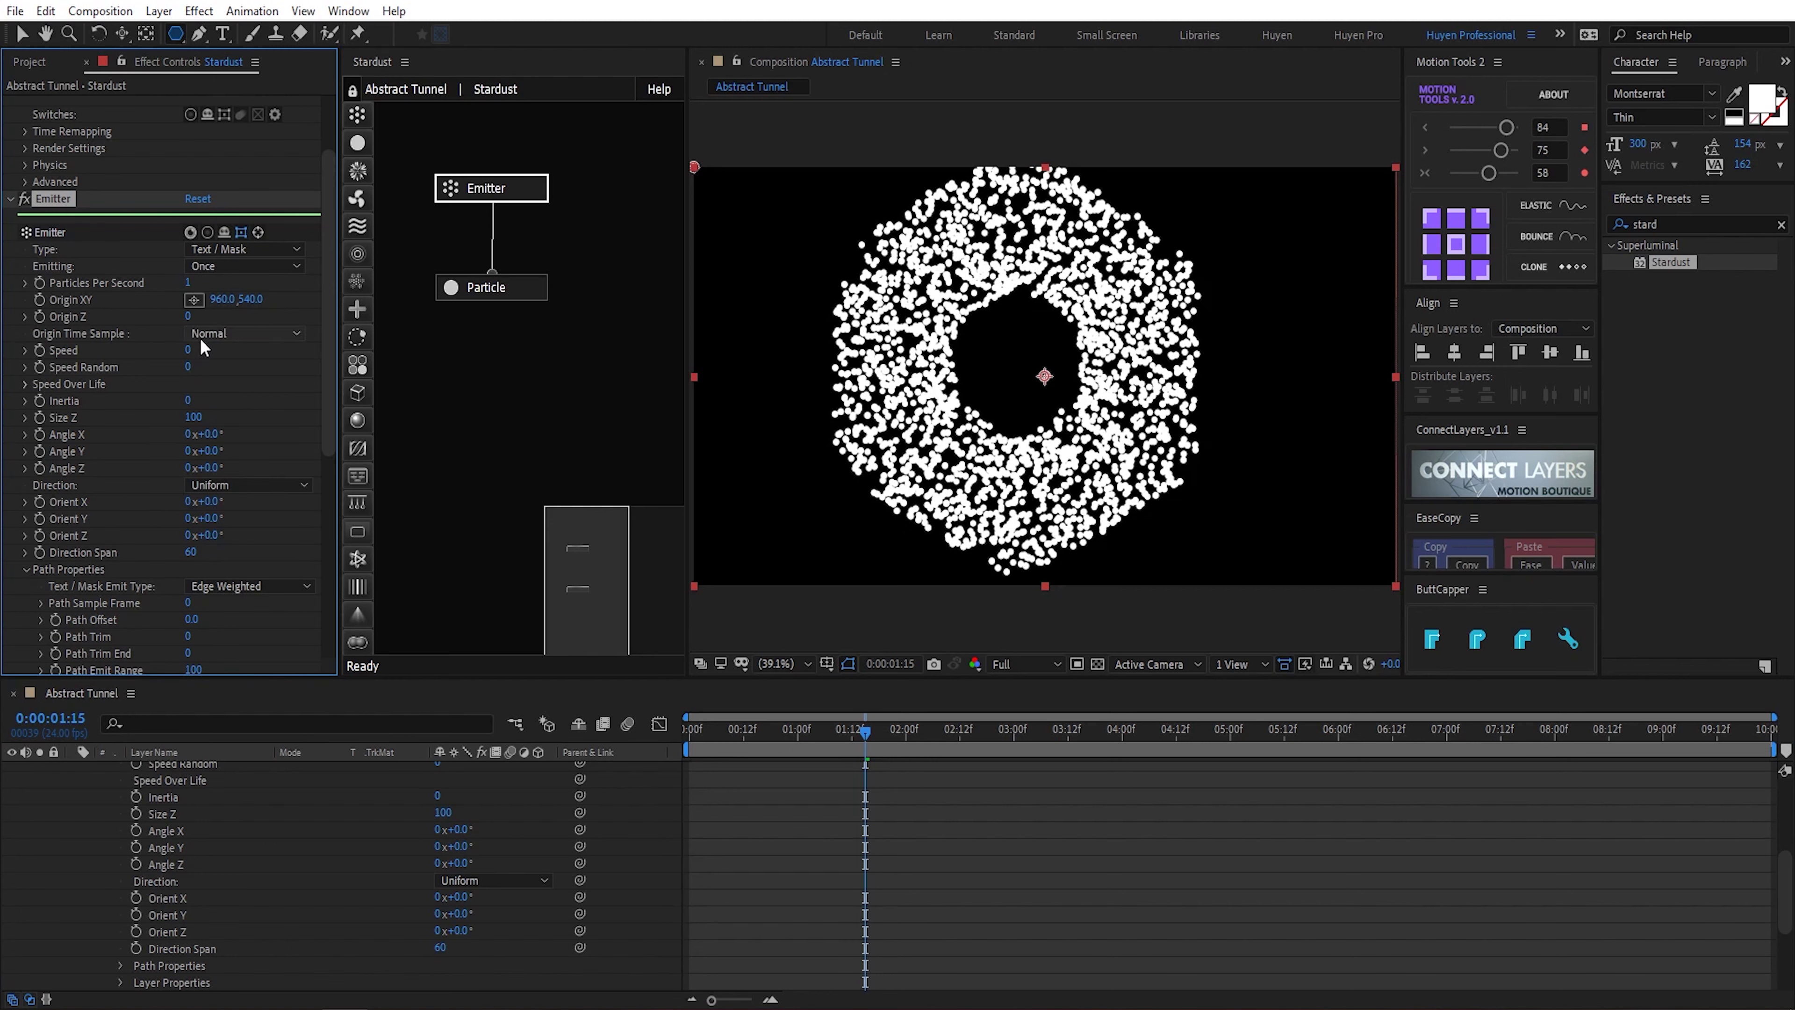
Step: Set the emitter's Speed to 0 and Size Z to 1
click(201, 418)
text(1)
key(Return)
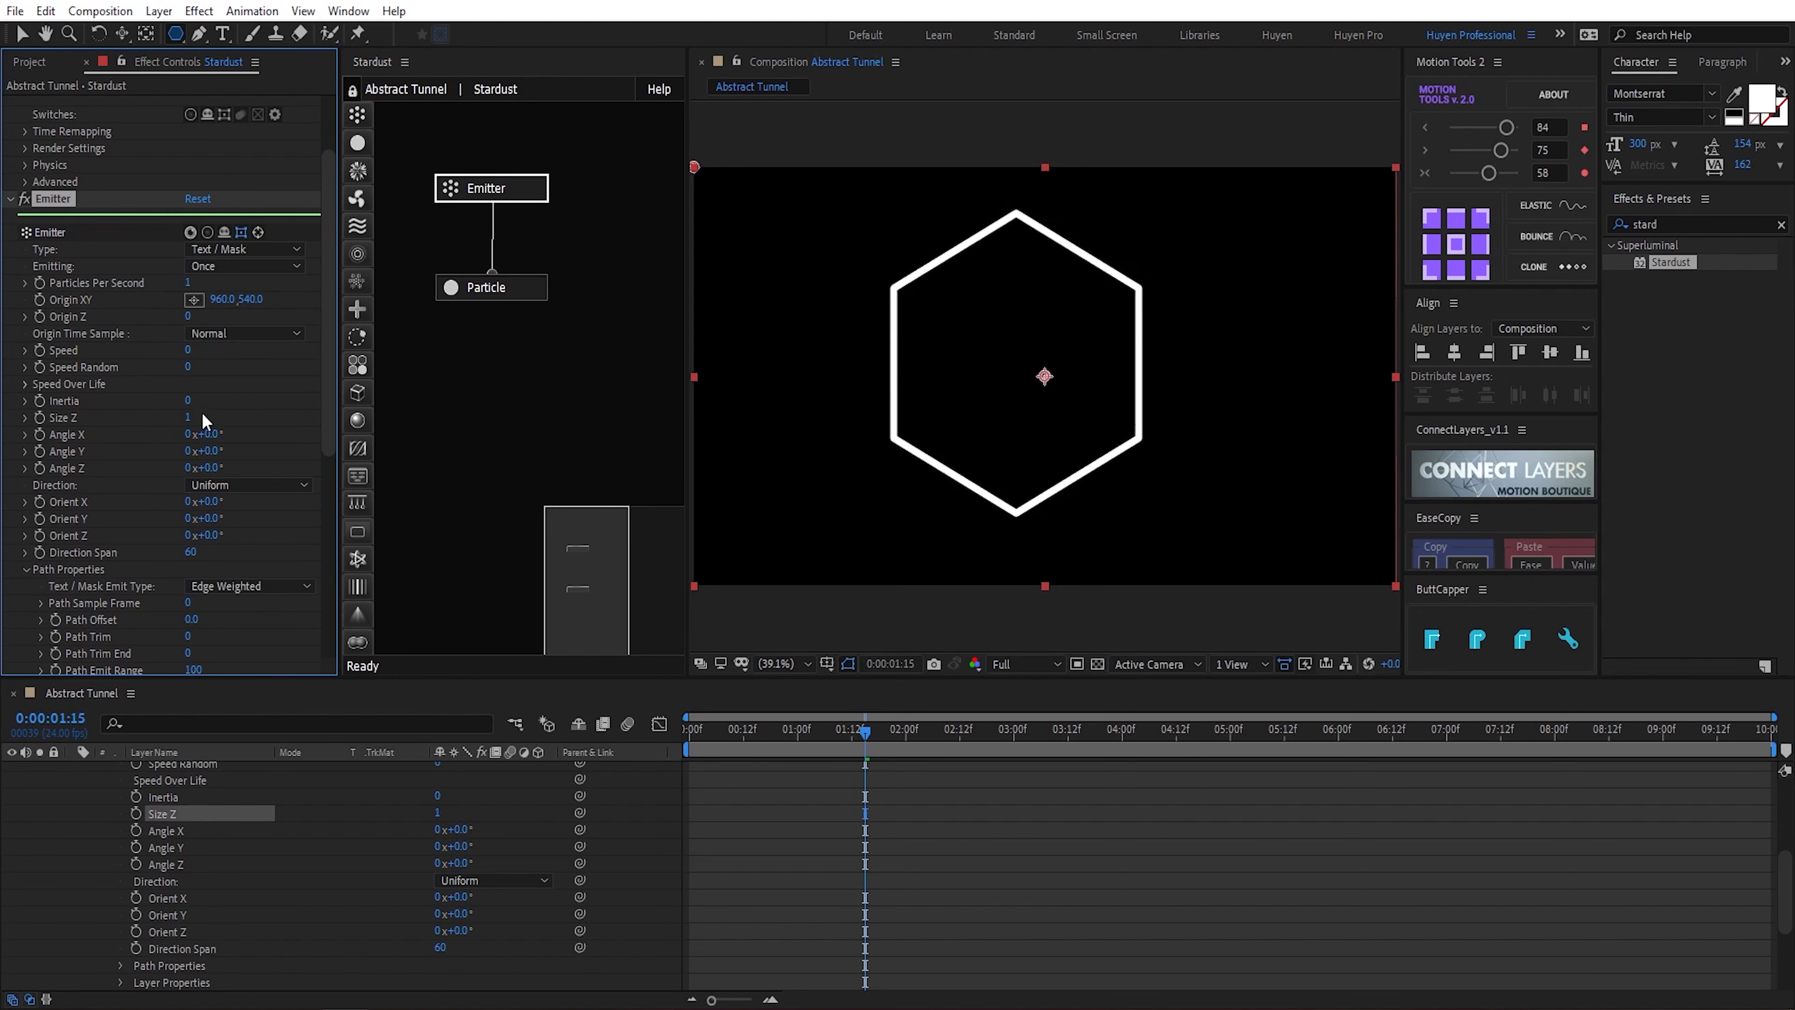
Step: Set the Particle node's life to 10 seconds and its size to 4 pixels
click(474, 296)
click(196, 532)
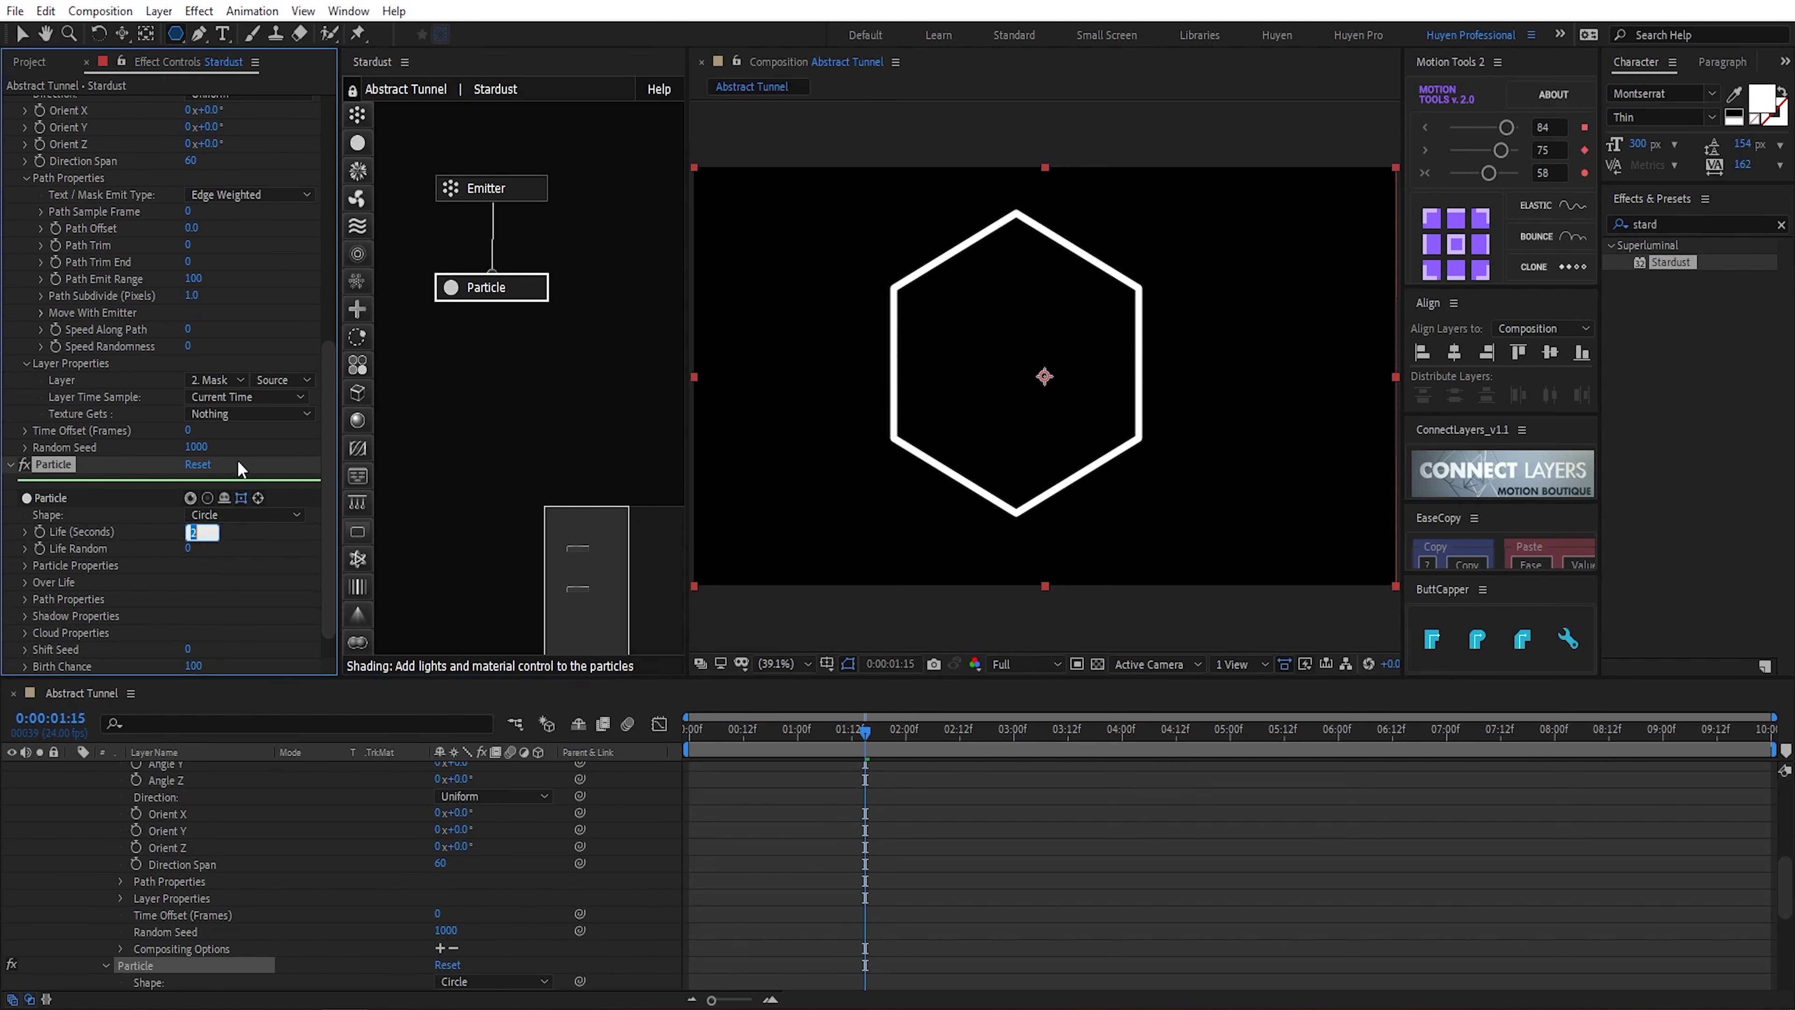
text(10)
key(Return)
scroll(20, 571, down, 2)
click(191, 479)
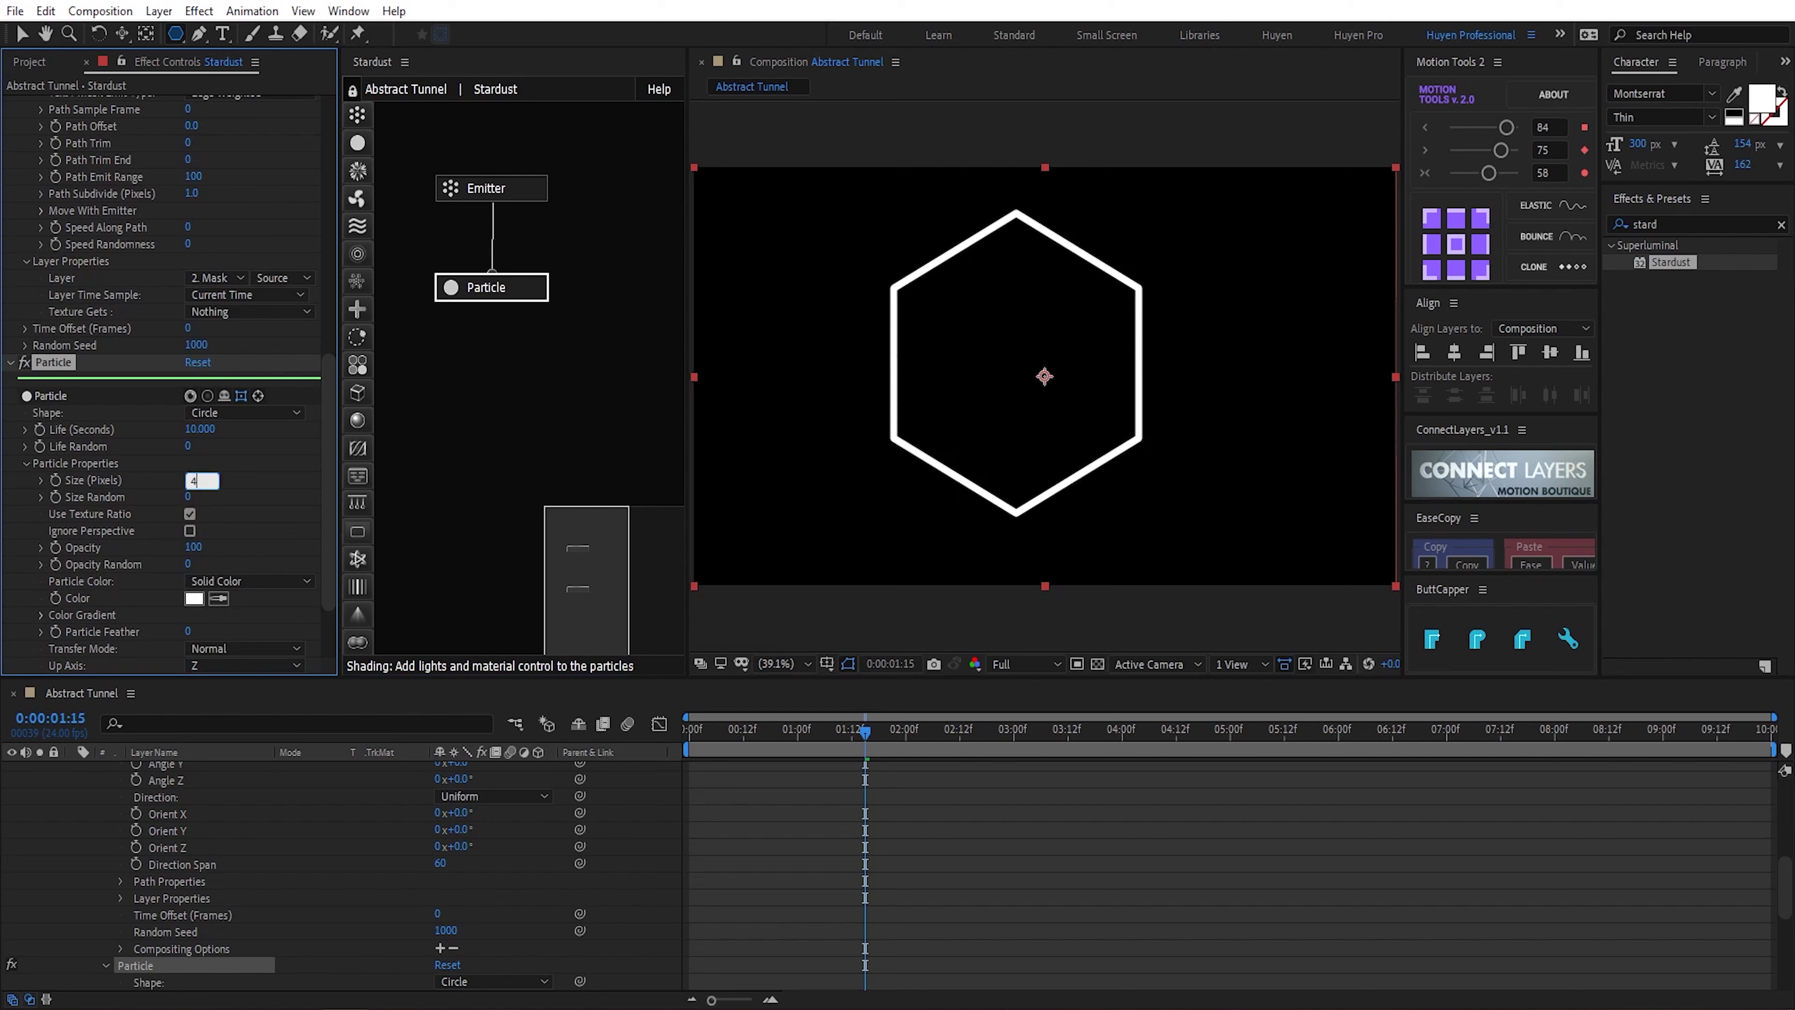
text(4)
Step: Set Particle Color to Color Over Path and apply the Color 10 gradient preset to the path color
click(221, 581)
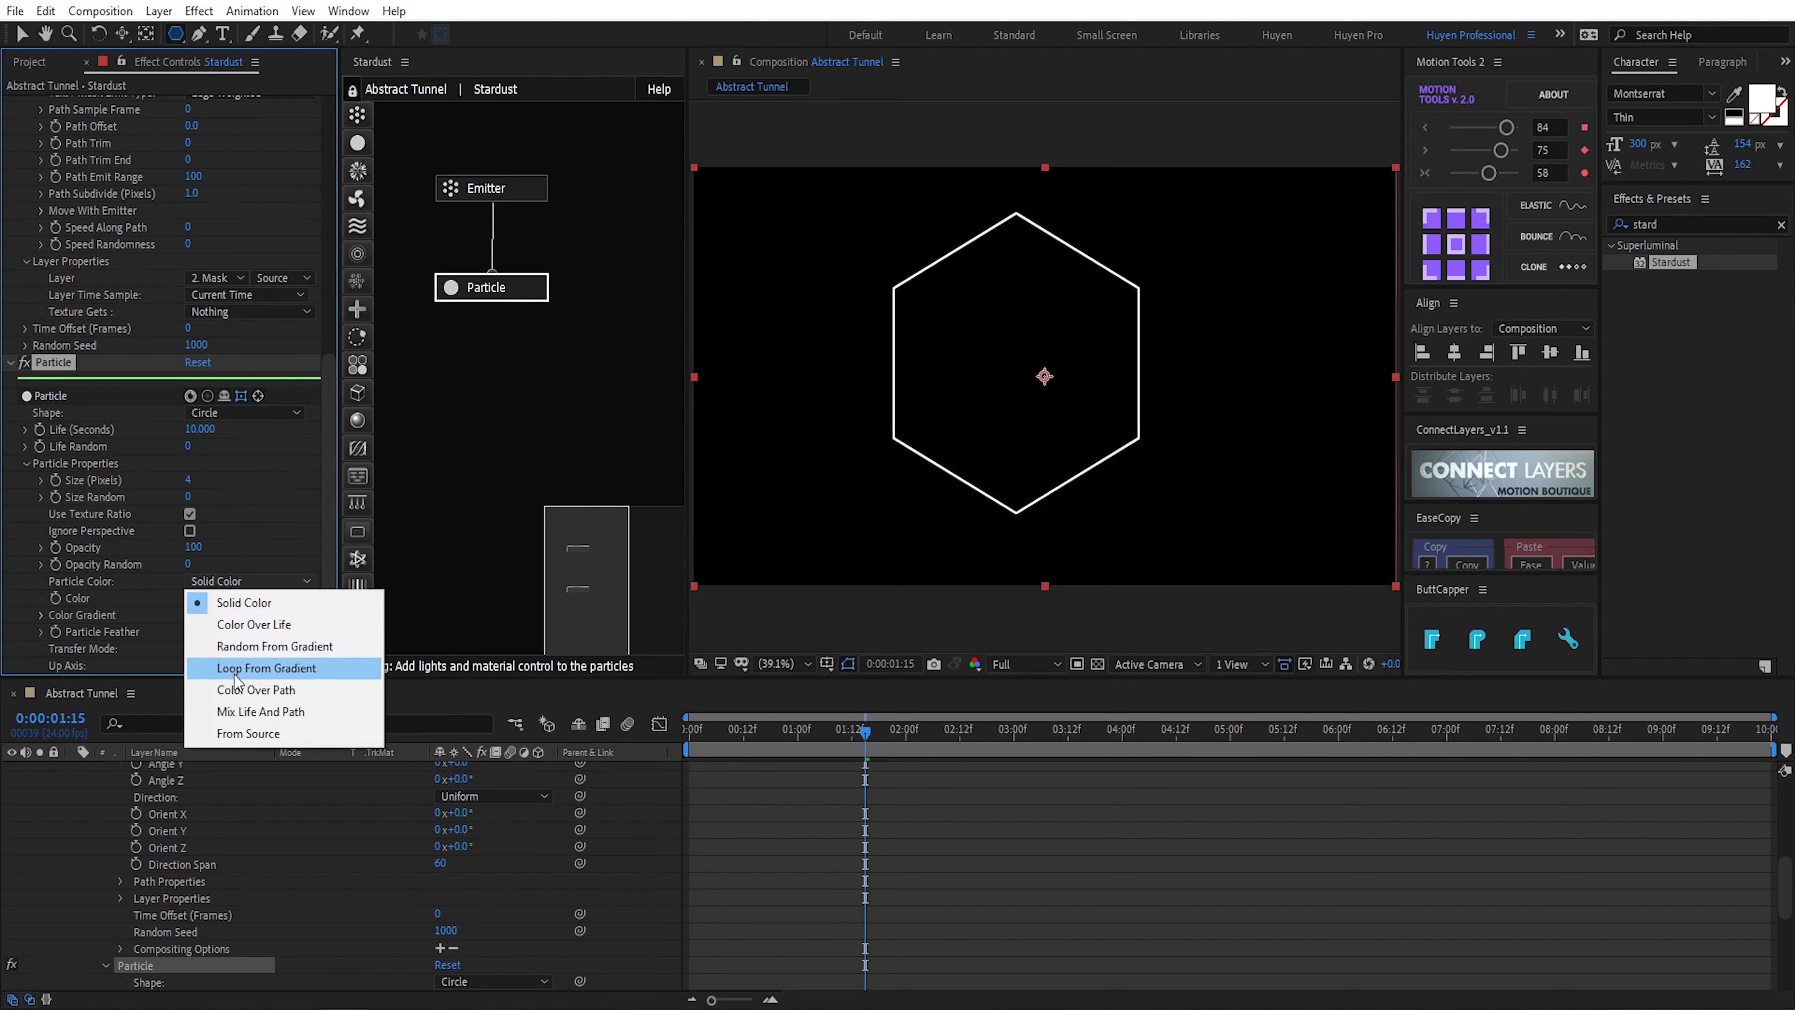
click(238, 689)
scroll(186, 527, down, 2)
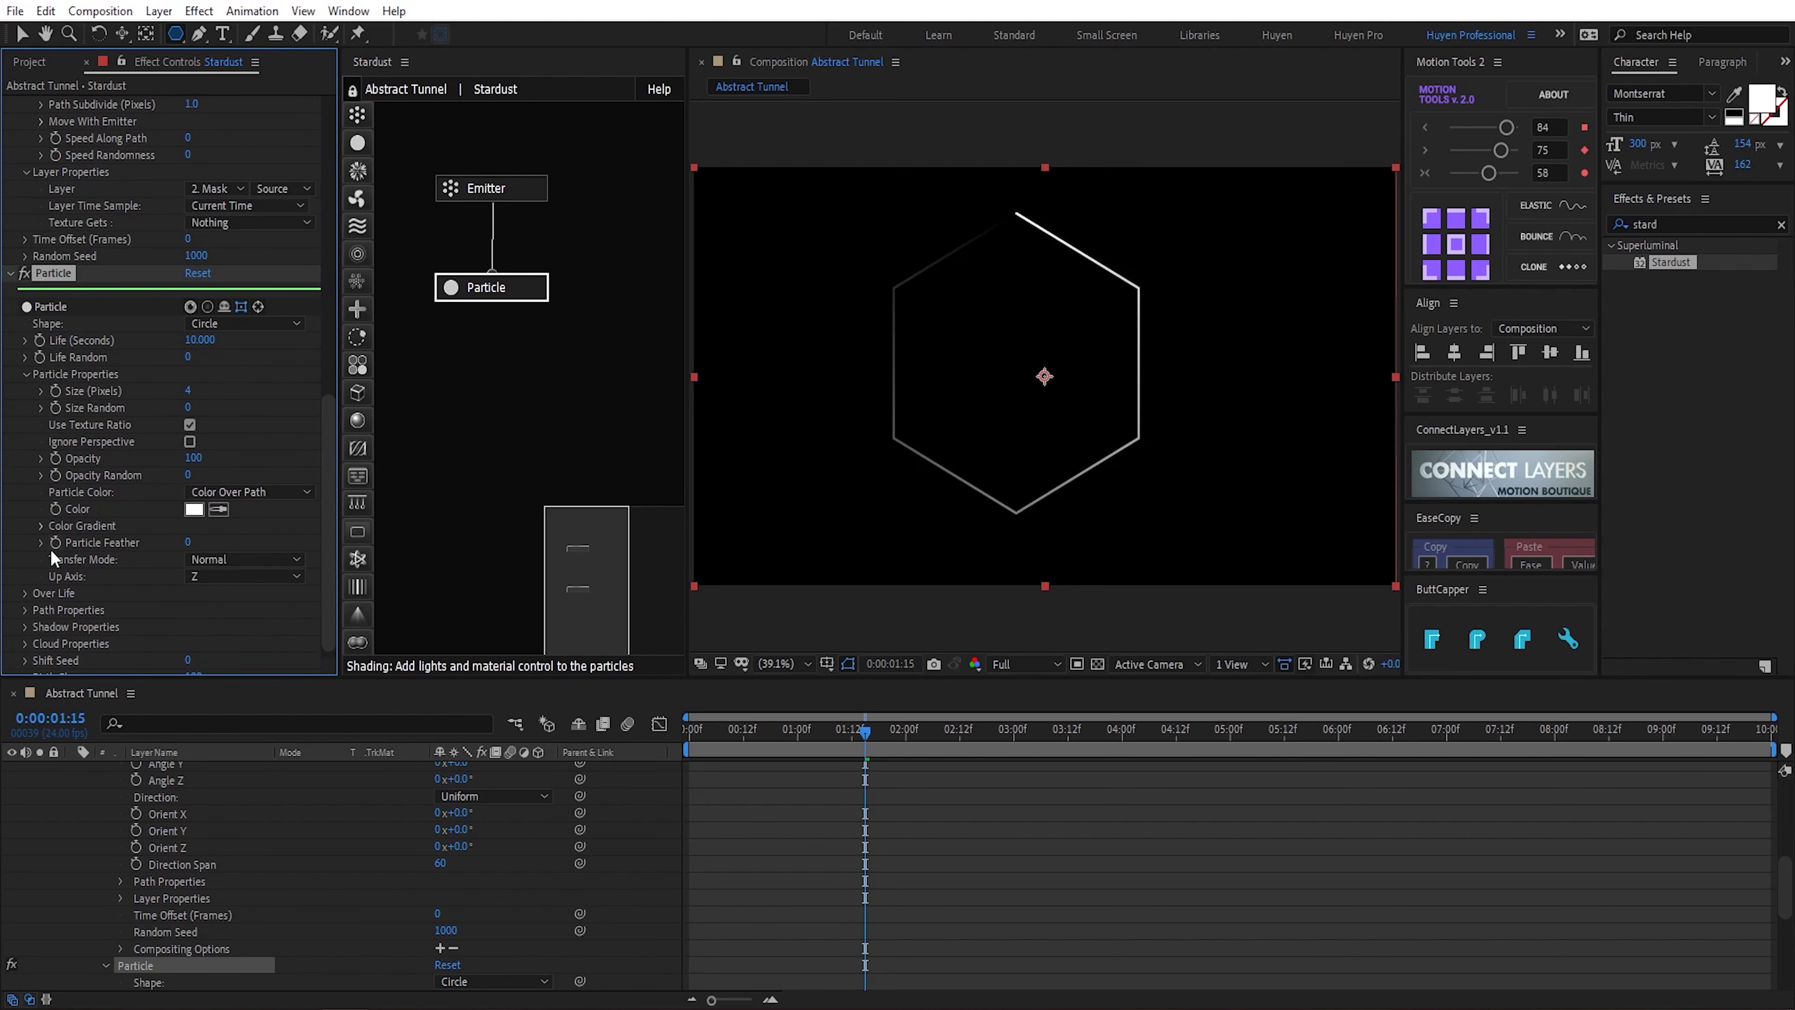
click(25, 610)
scroll(106, 425, down, 10)
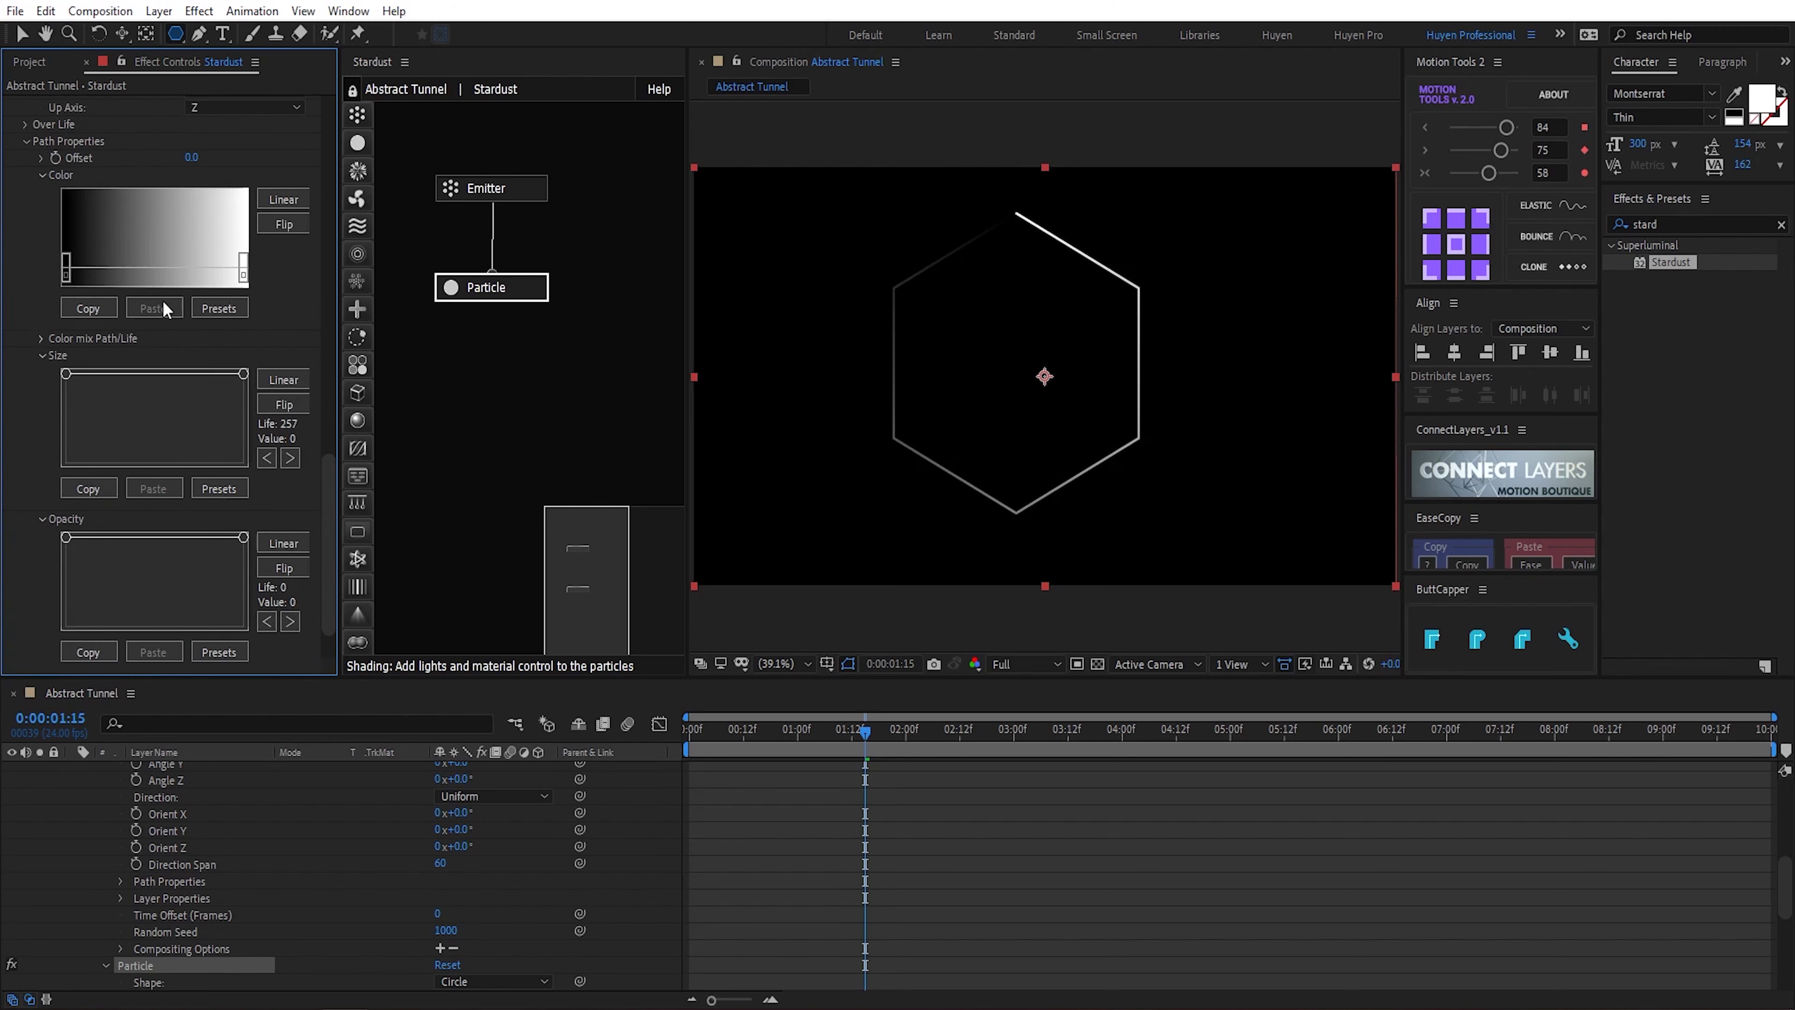
click(238, 308)
click(696, 577)
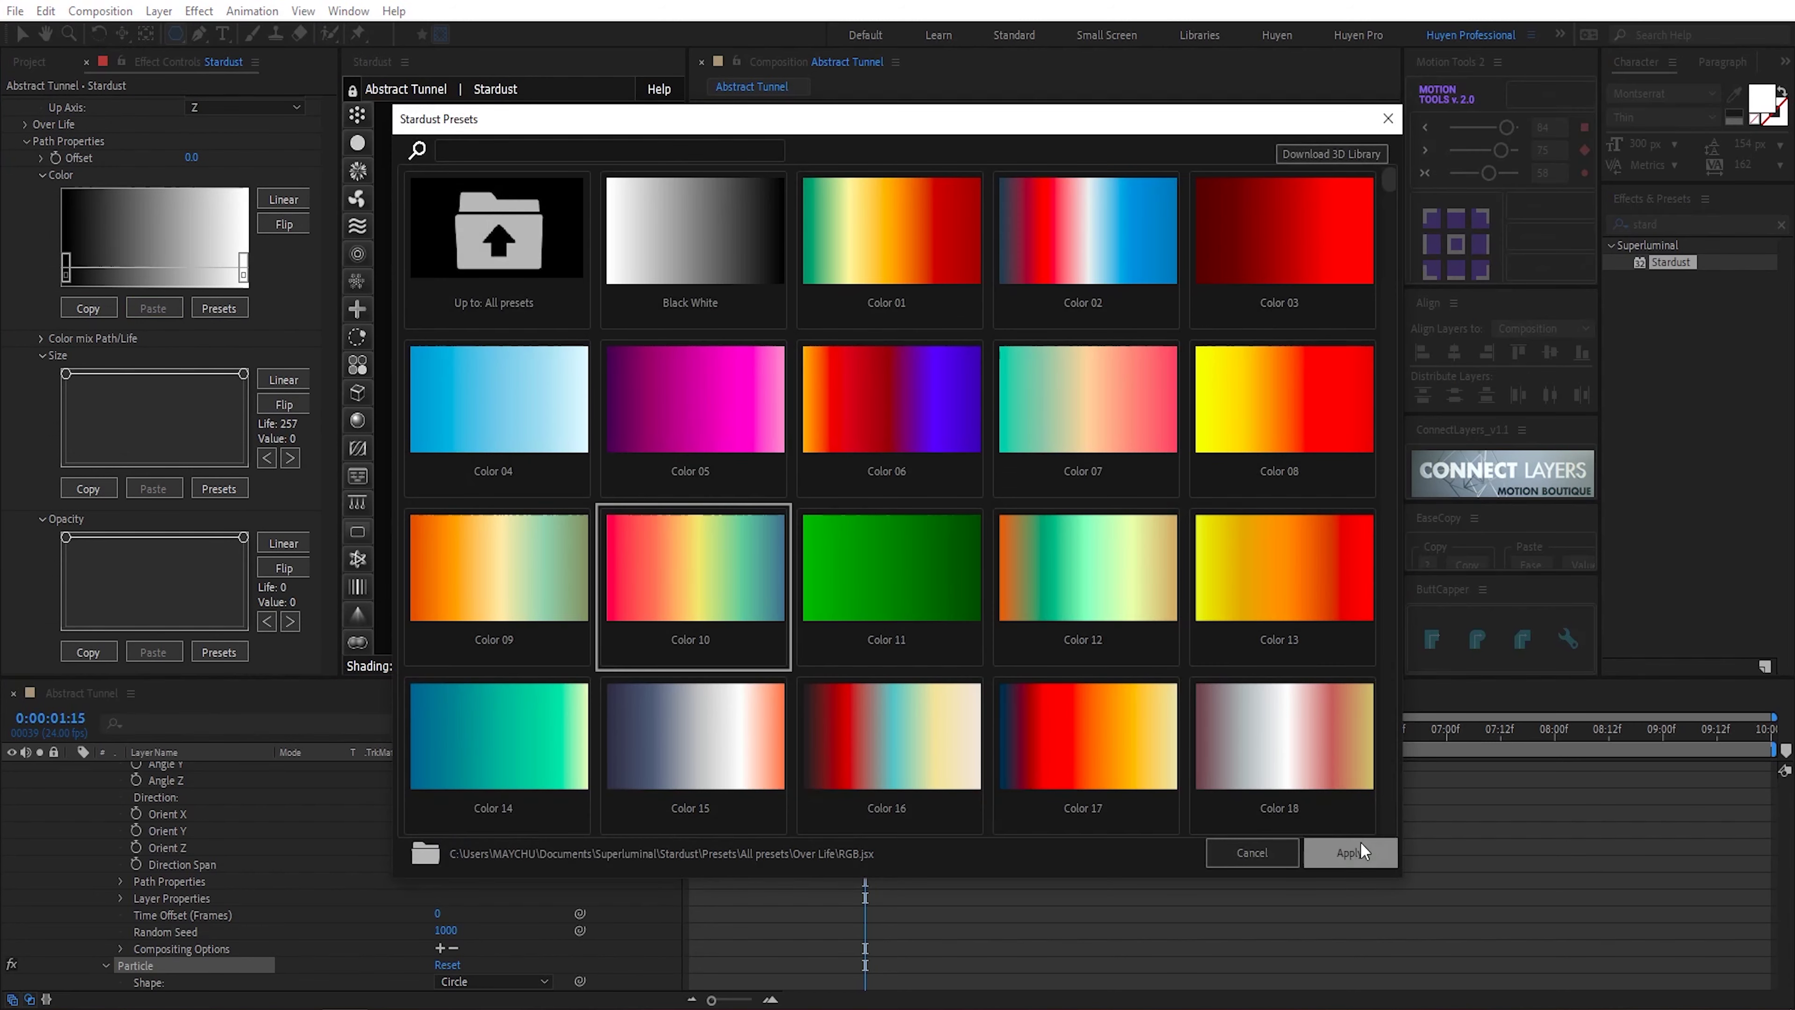
click(1349, 853)
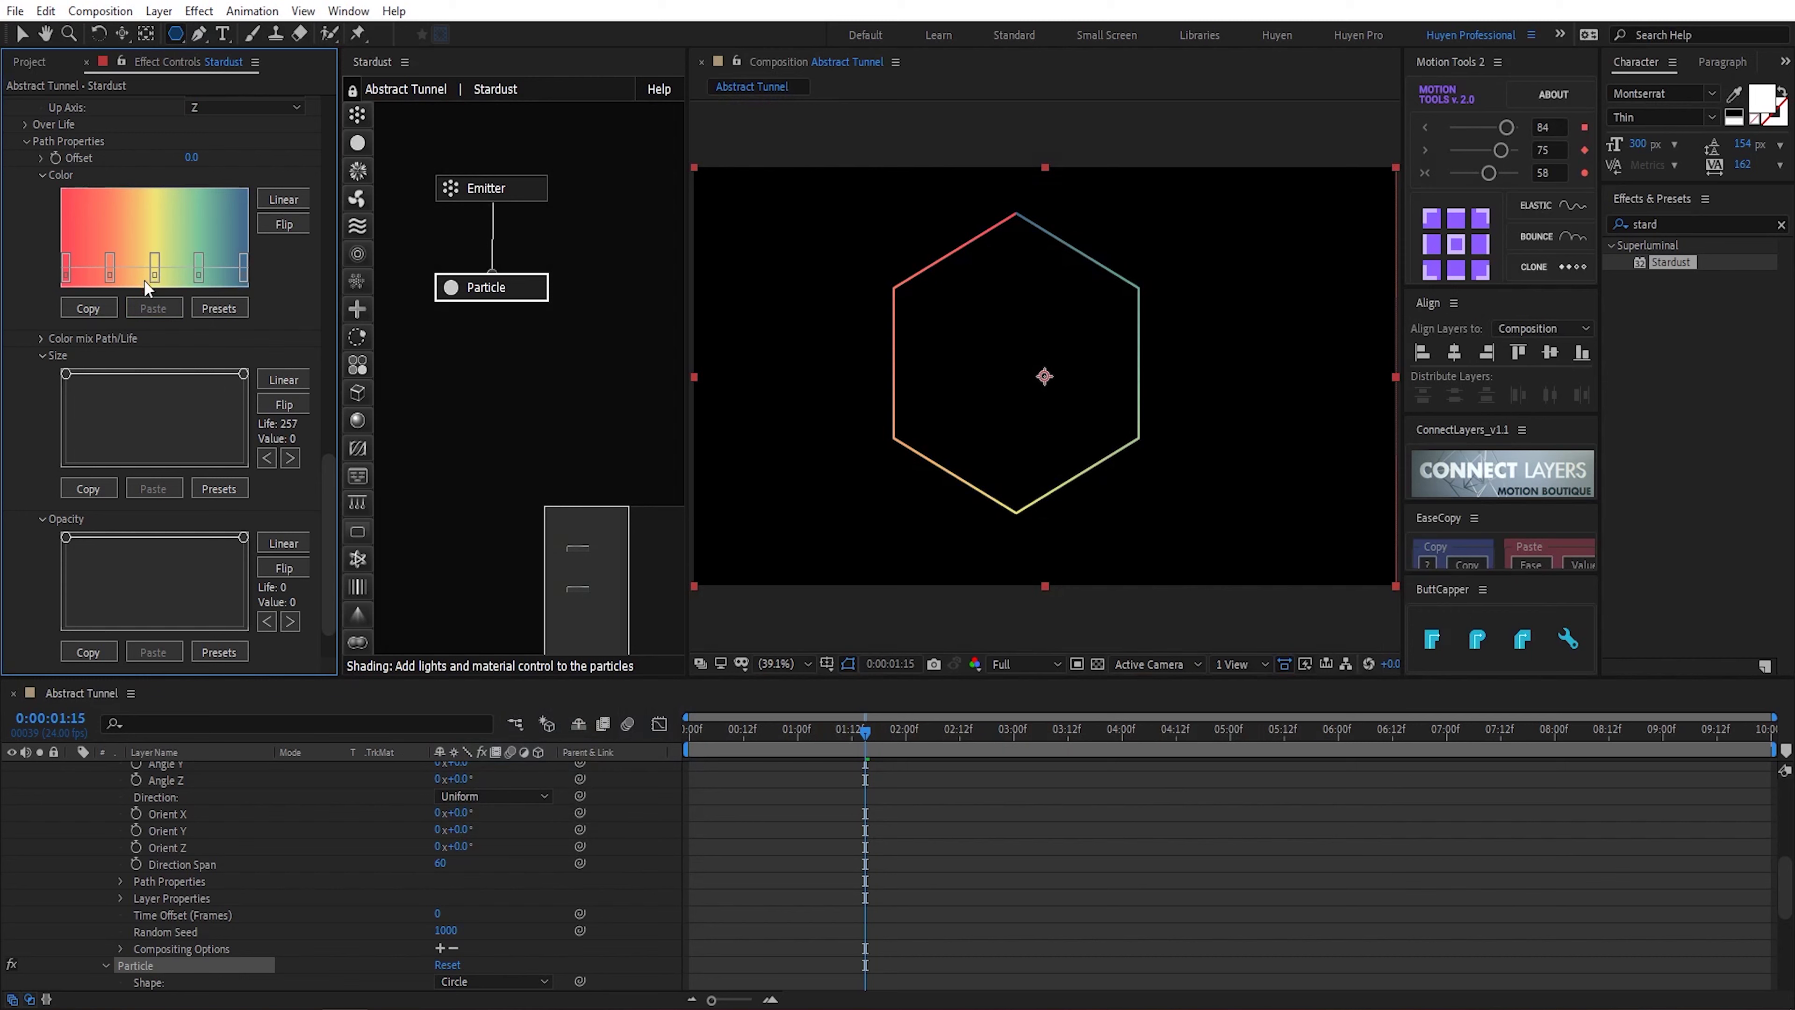
Step: Move the blue end stop of the path color gradient inward past the green stop, keeping its color
drag(243, 274, 205, 276)
double_click(205, 276)
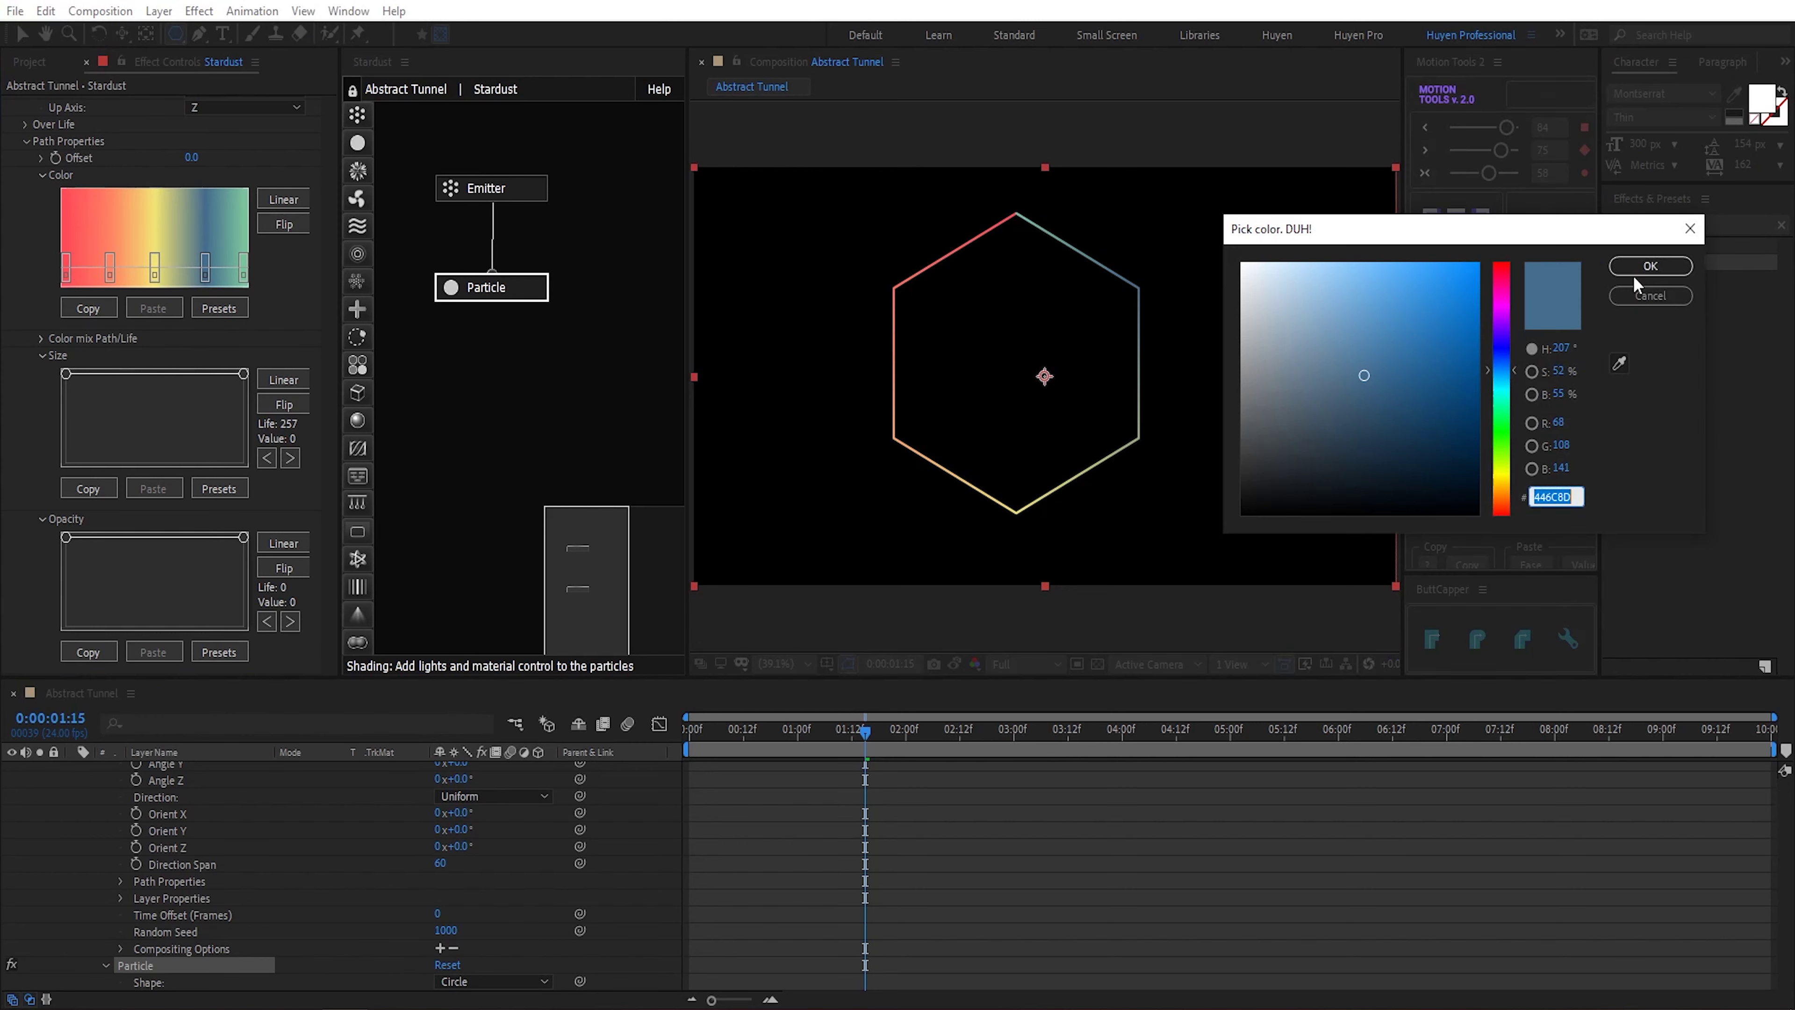
click(1650, 273)
Step: Give the gradient's last stop the same red as the first stop, FF4C58
double_click(65, 275)
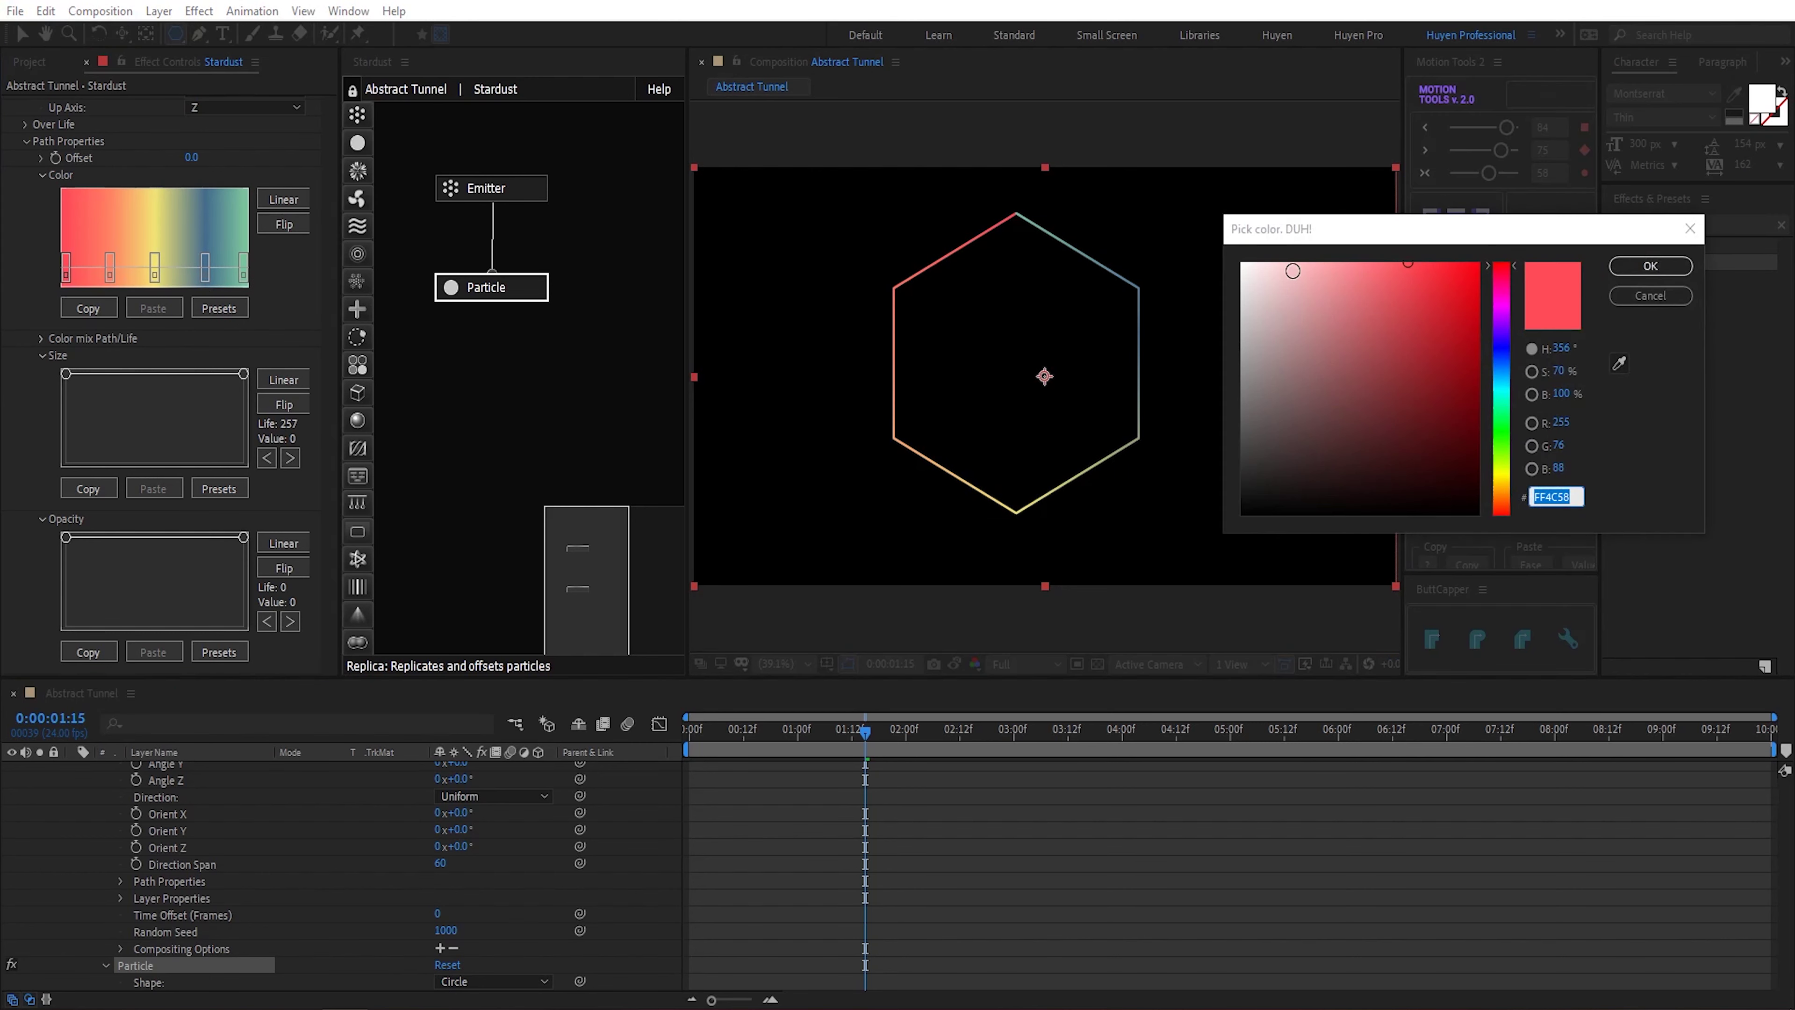
click(1648, 270)
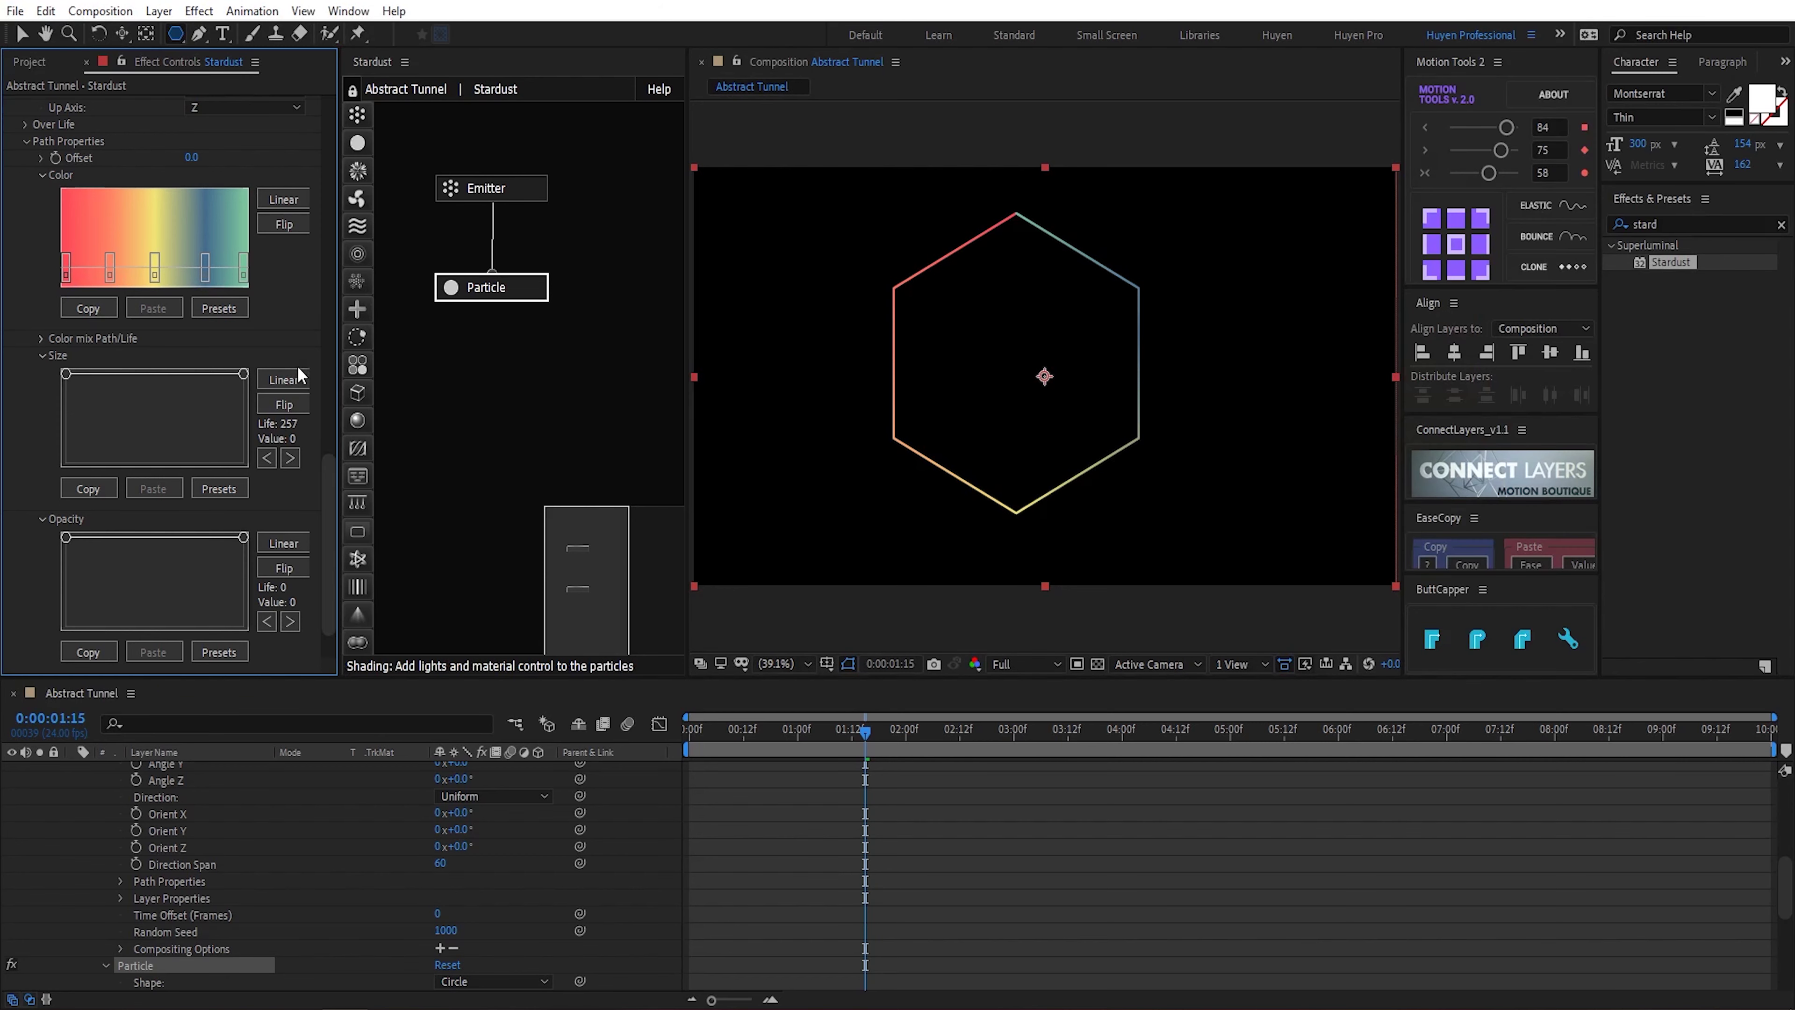
double_click(244, 277)
text(FF4C58)
click(1638, 270)
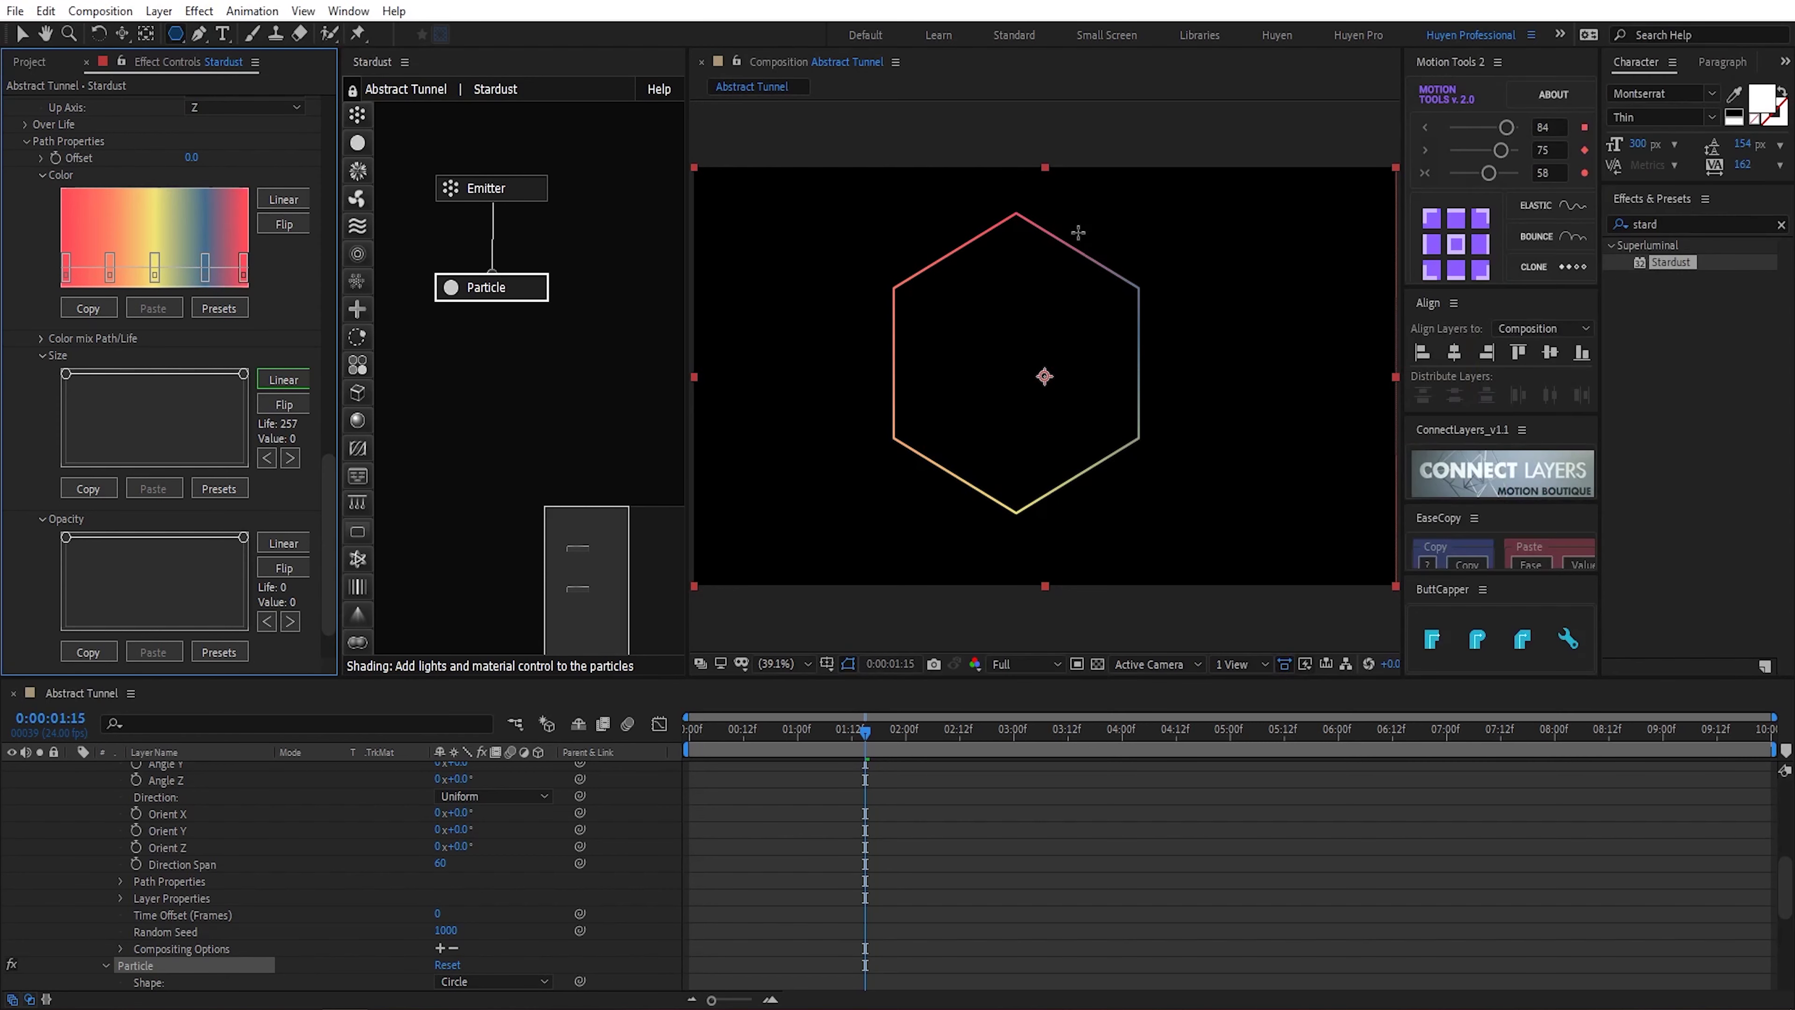
Step: Adjust the spacing of the gradient's inner stops, shifting the blue stop slightly closer to the red end
drag(205, 275, 214, 278)
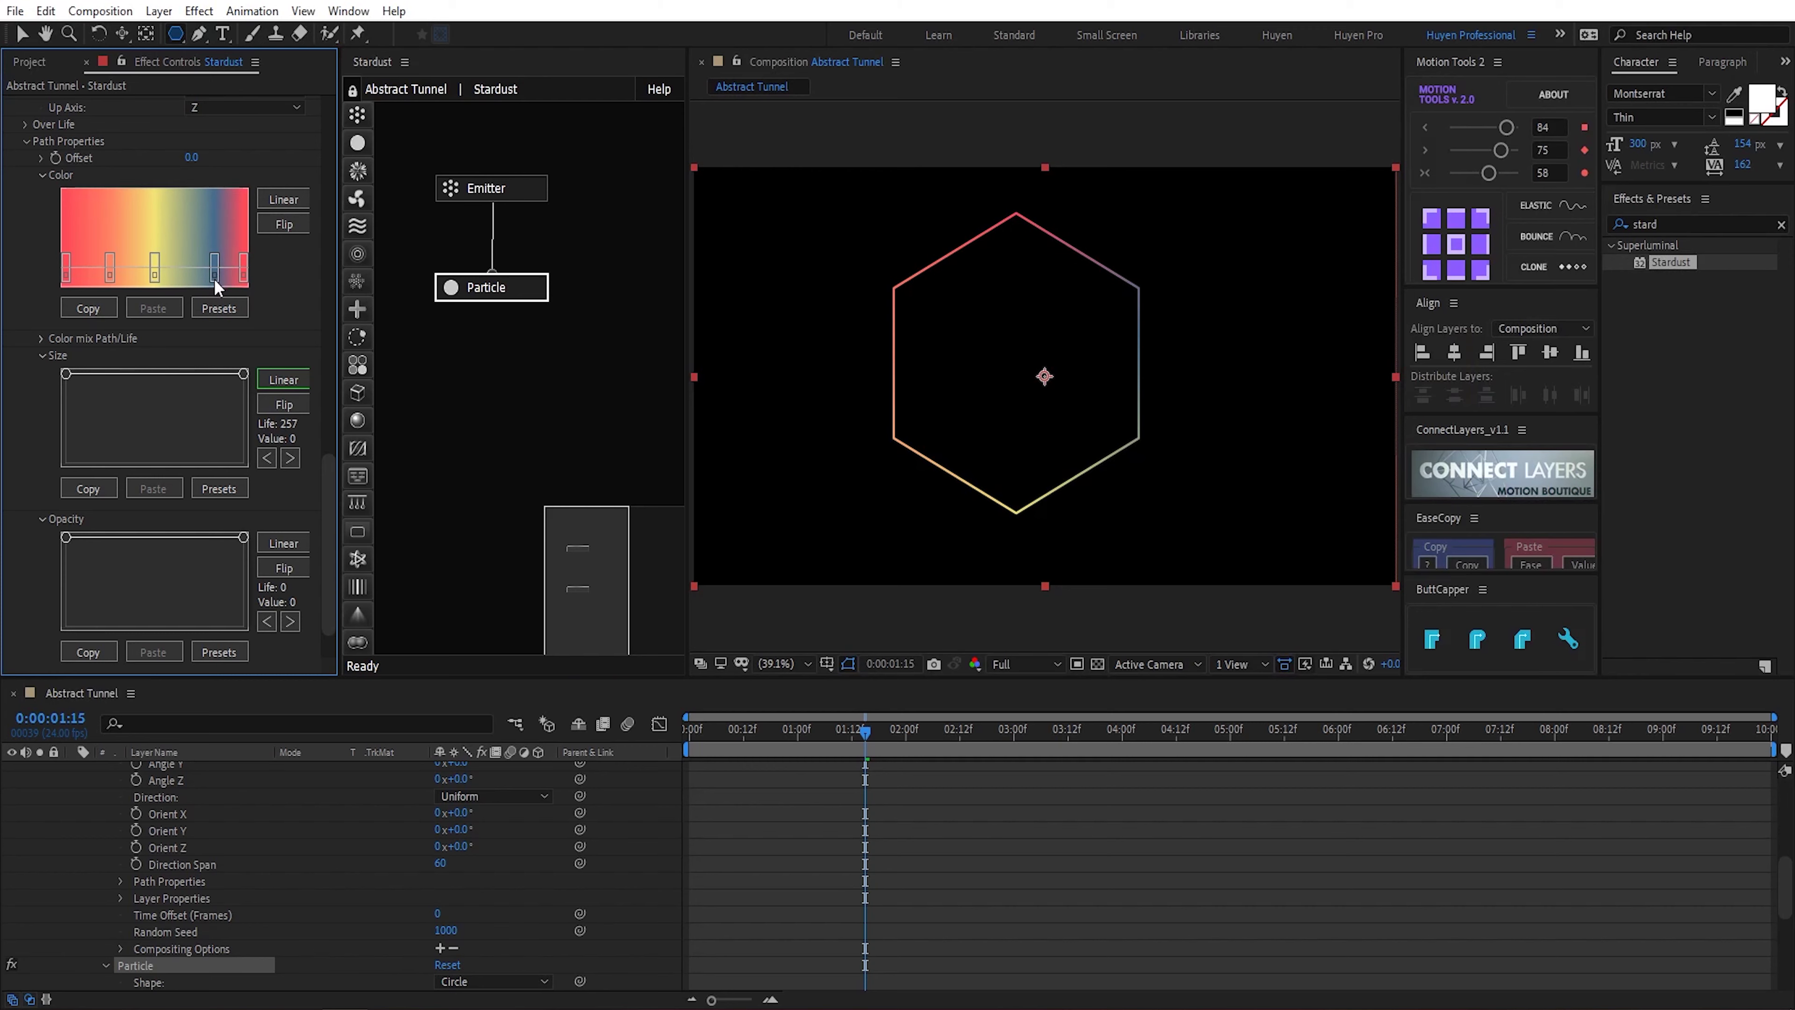
double_click(213, 278)
click(1647, 267)
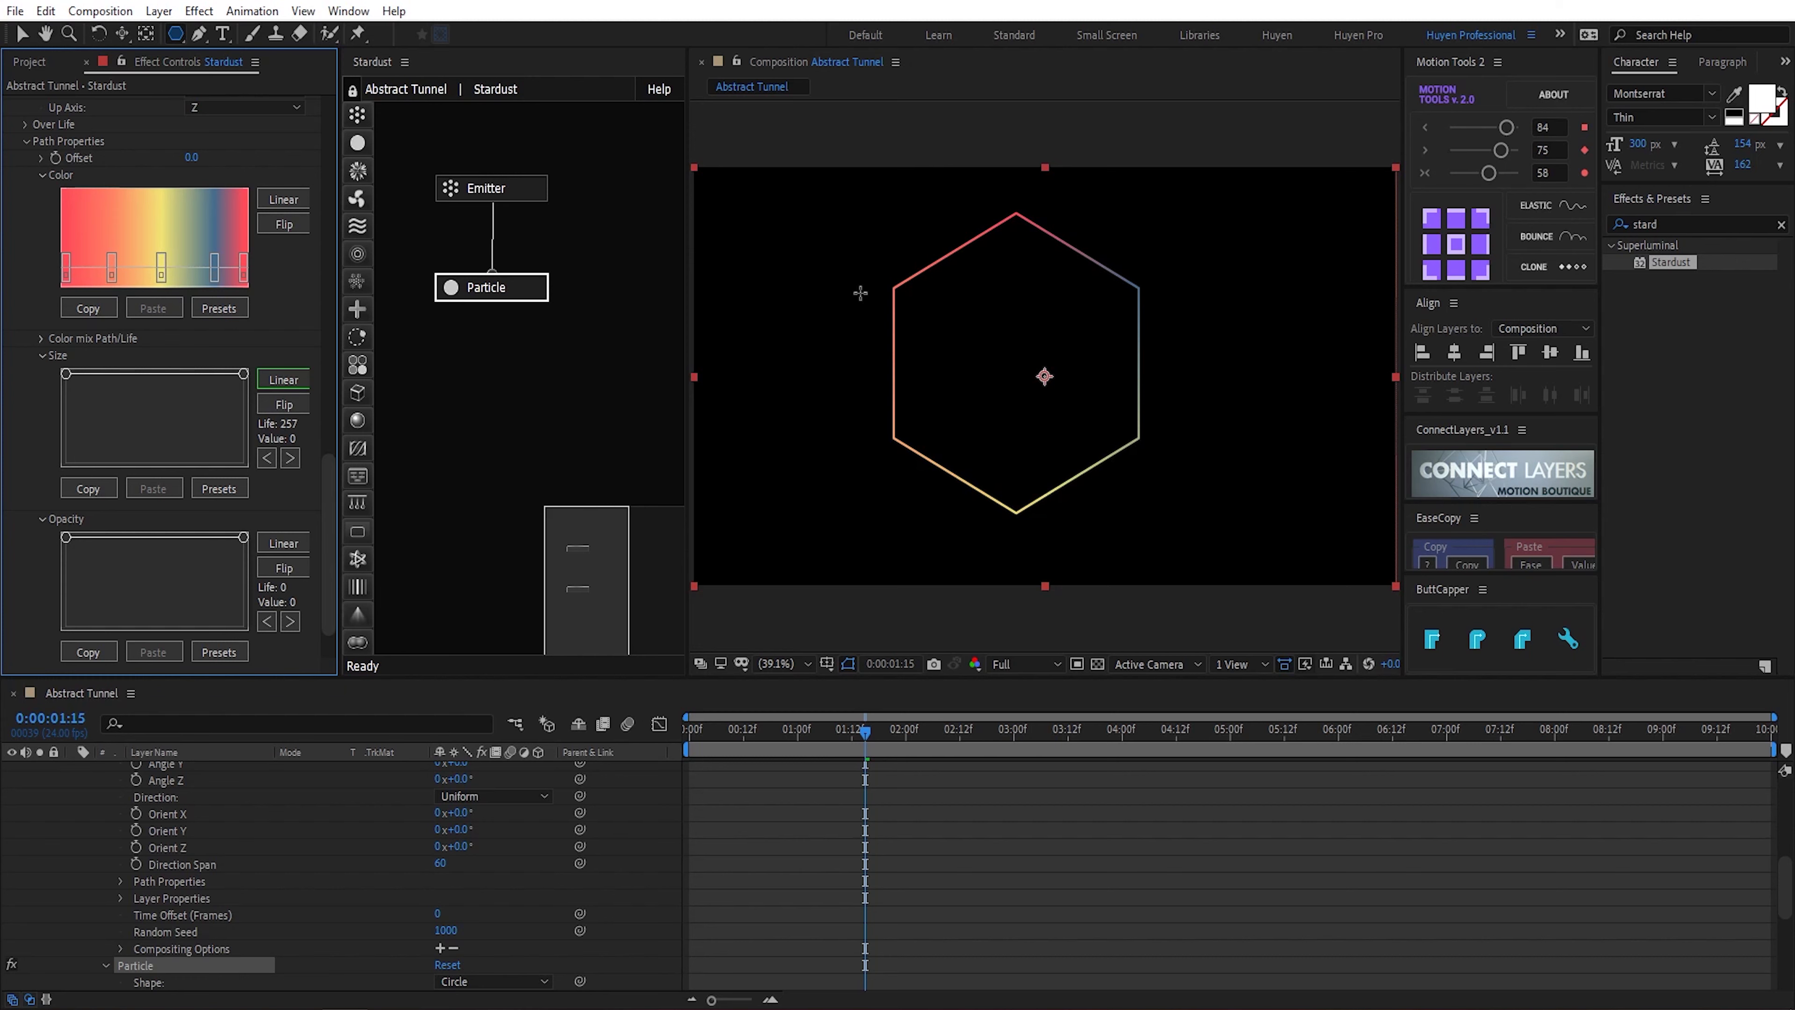
Step: Keyframe the particle's path Offset from 0 at frame 1 to 15 at the end of the composition
scroll(143, 210, up, 3)
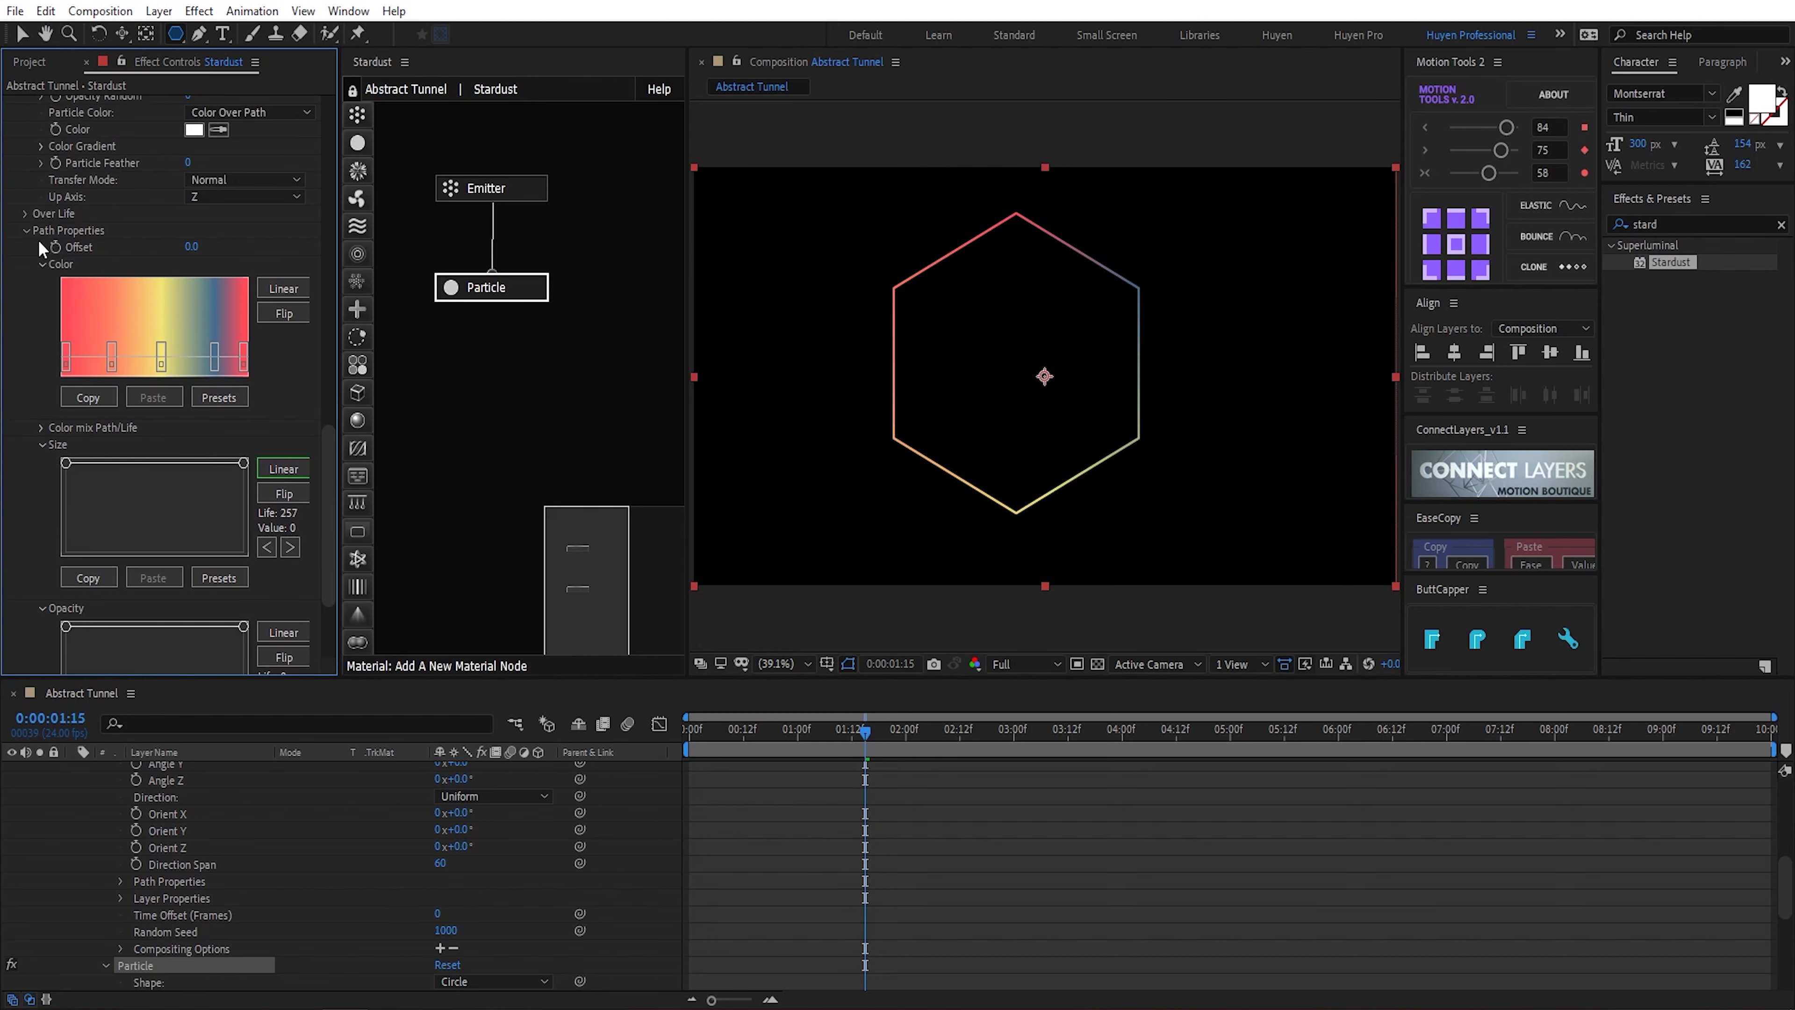
key(Home)
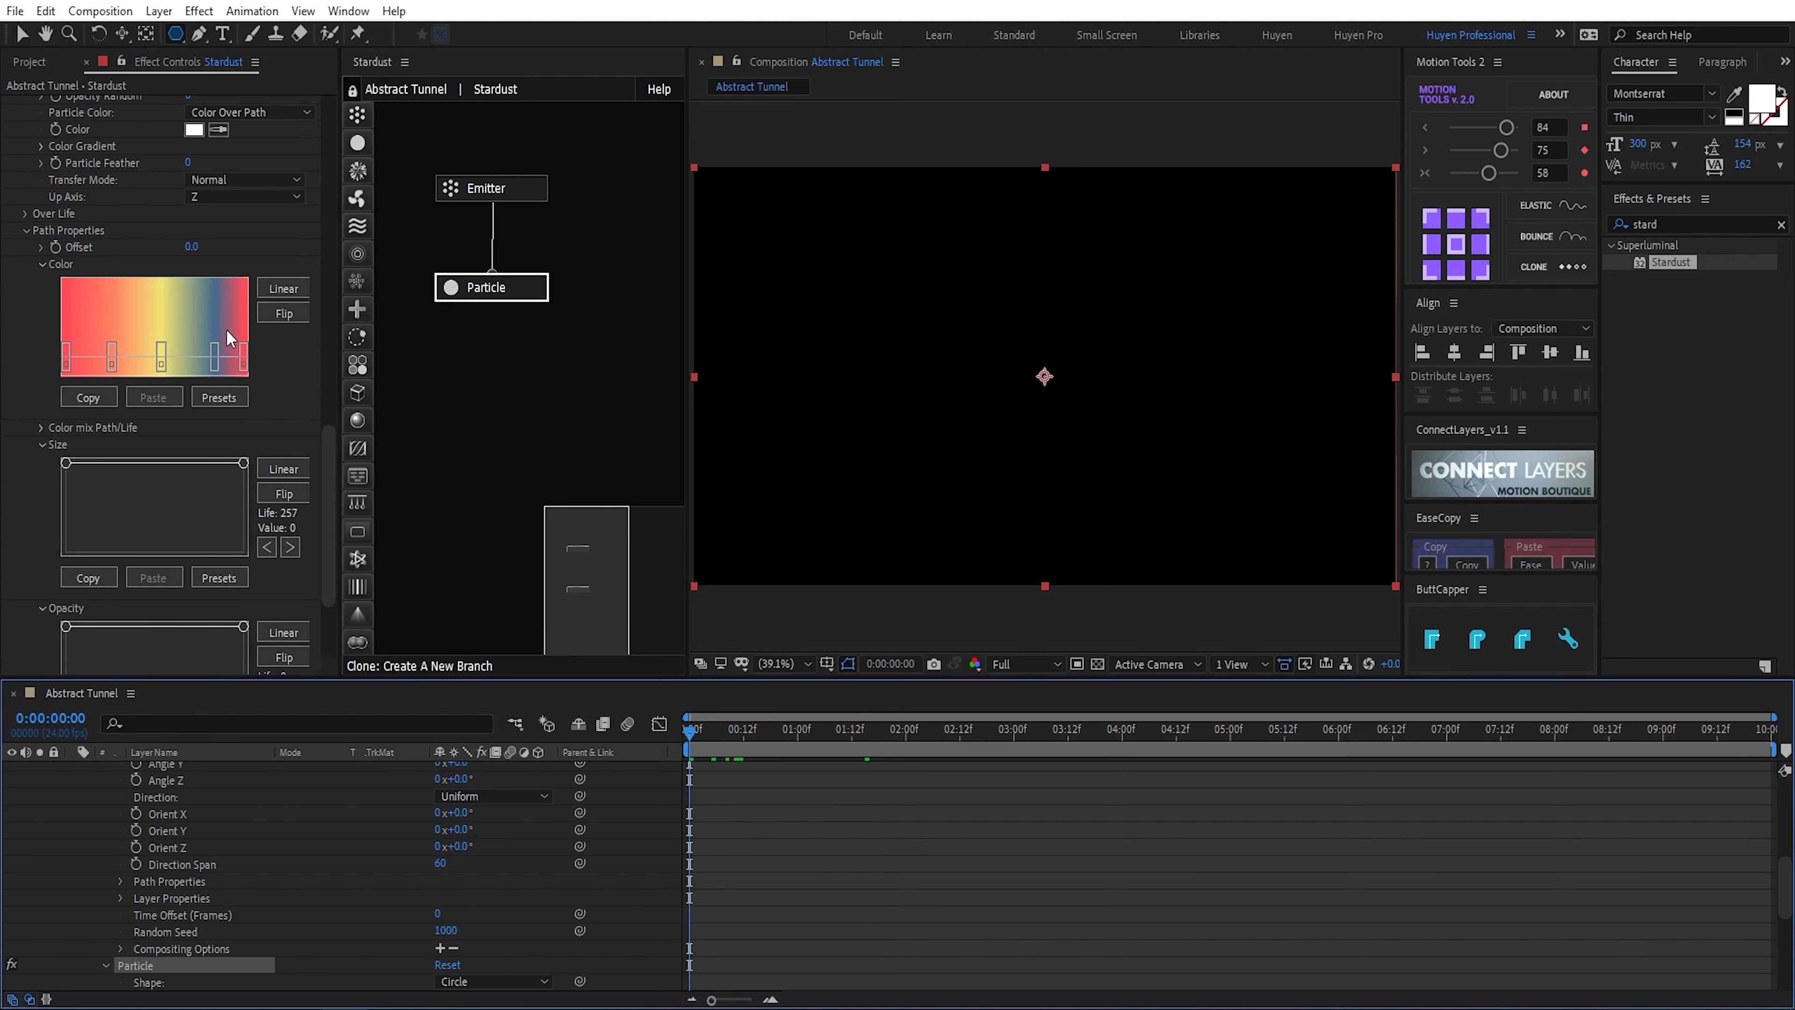
key(Page_Down)
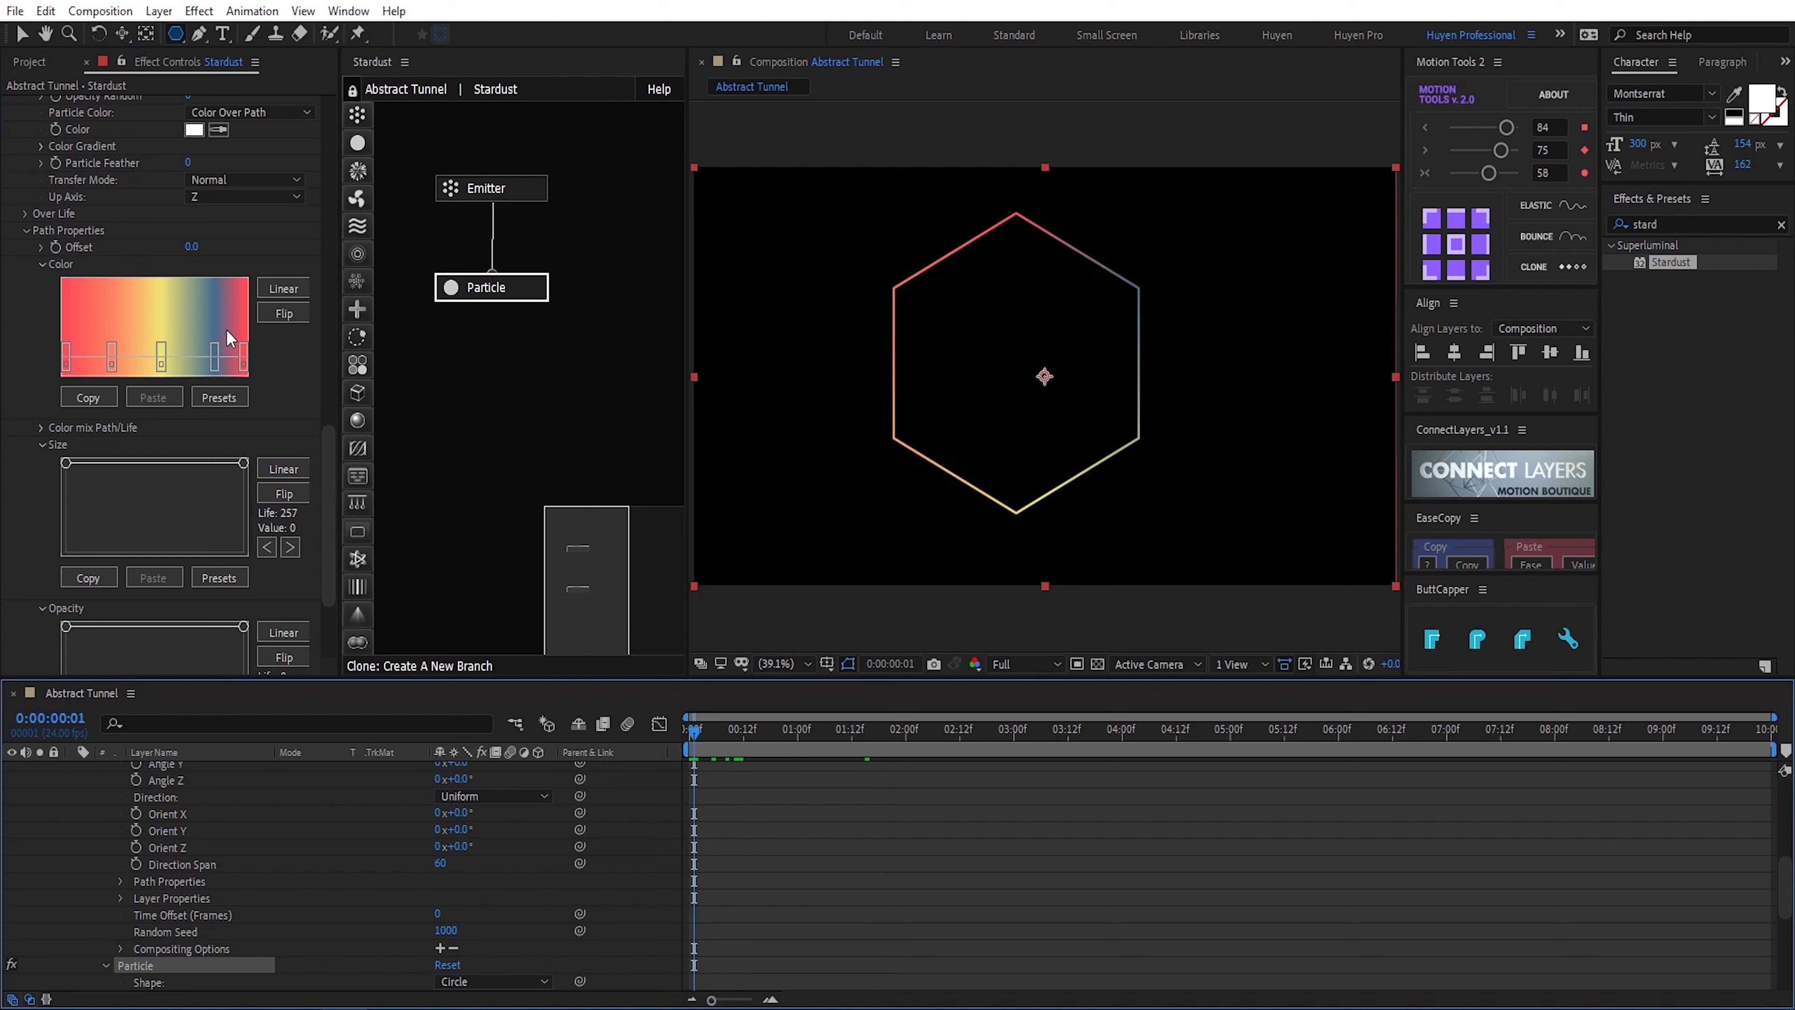
click(61, 246)
key(End)
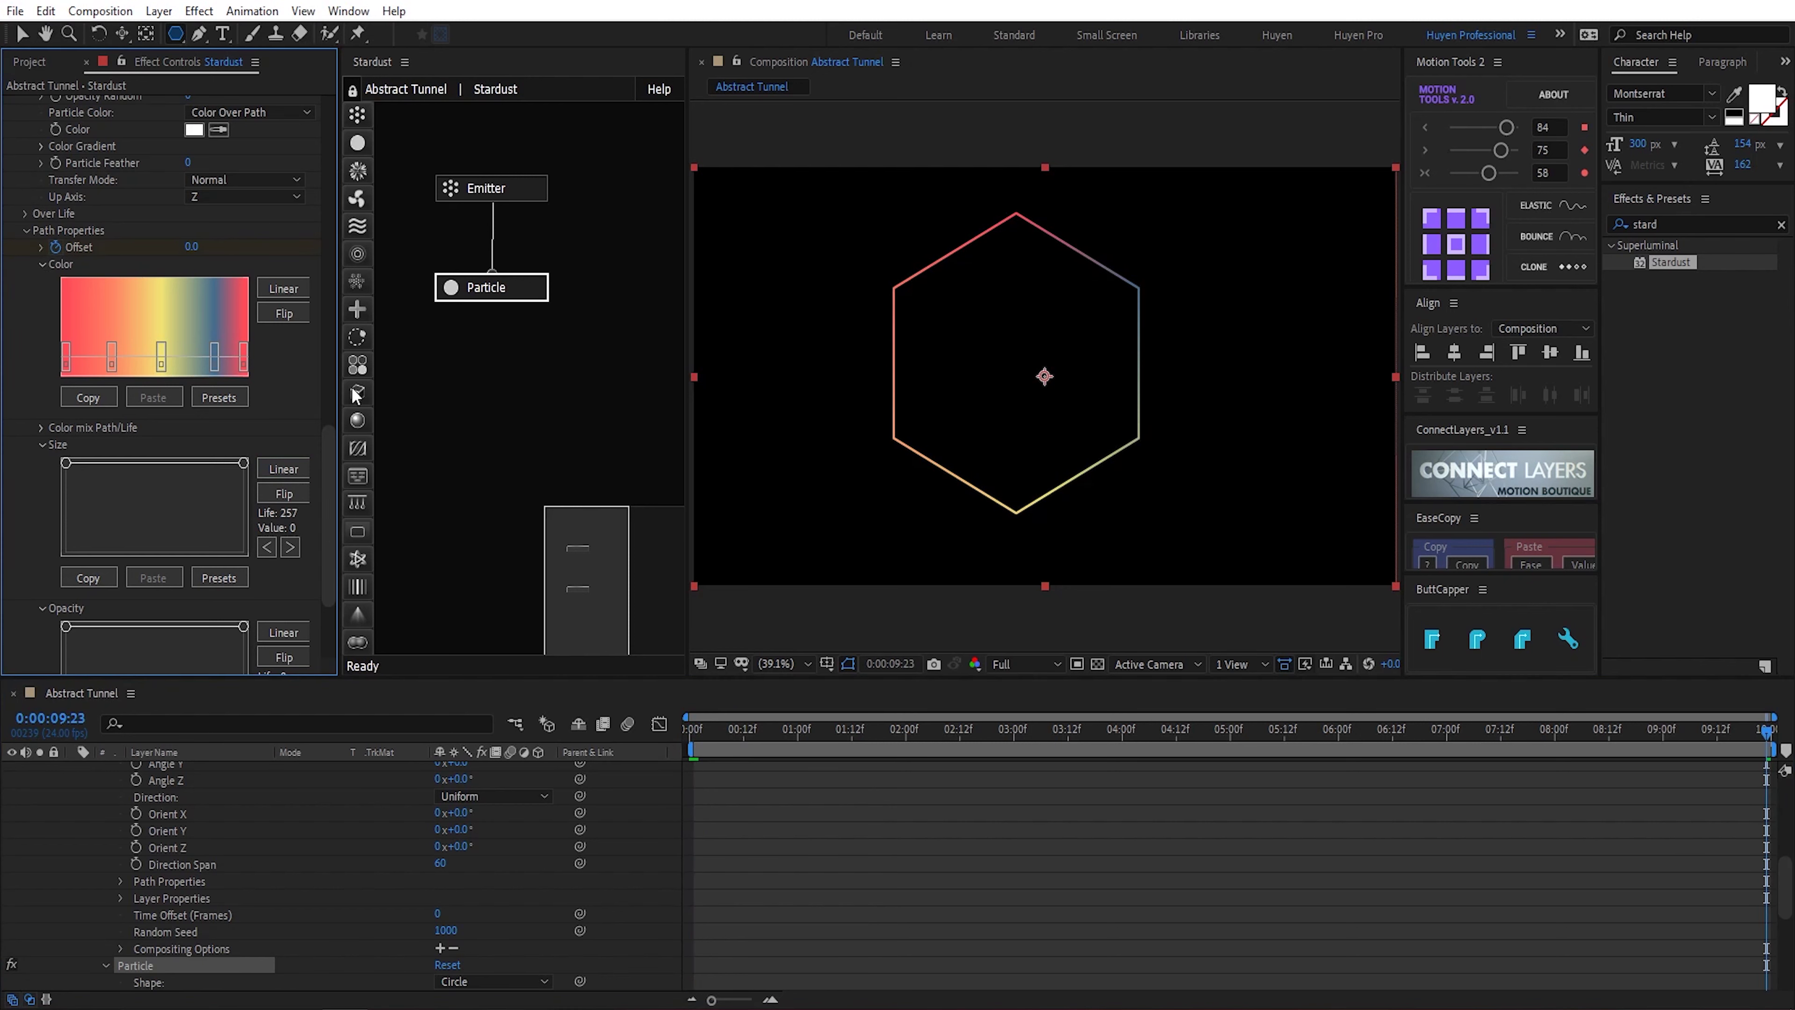
click(190, 247)
text(15)
key(Return)
Step: Reveal the Stardust layer's keyframes and preview the color animation from the first keyframe
scroll(97, 839, up, 7)
click(174, 771)
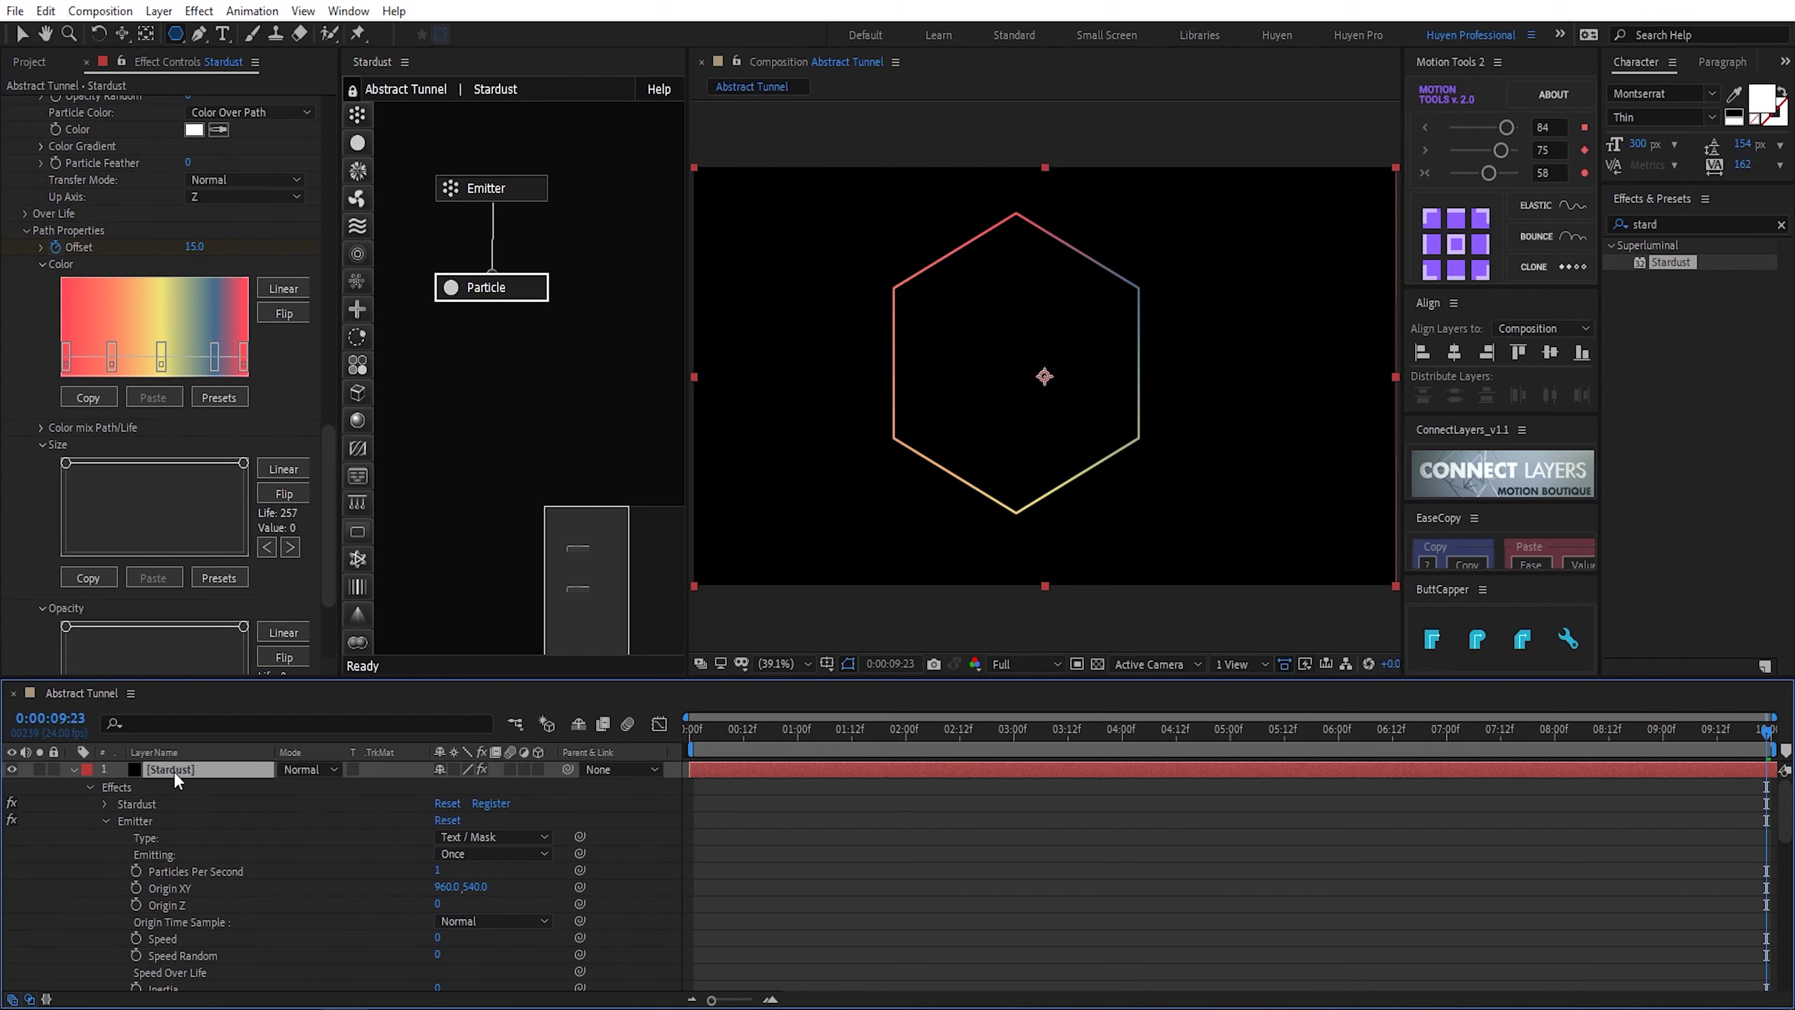
key(u)
key(j)
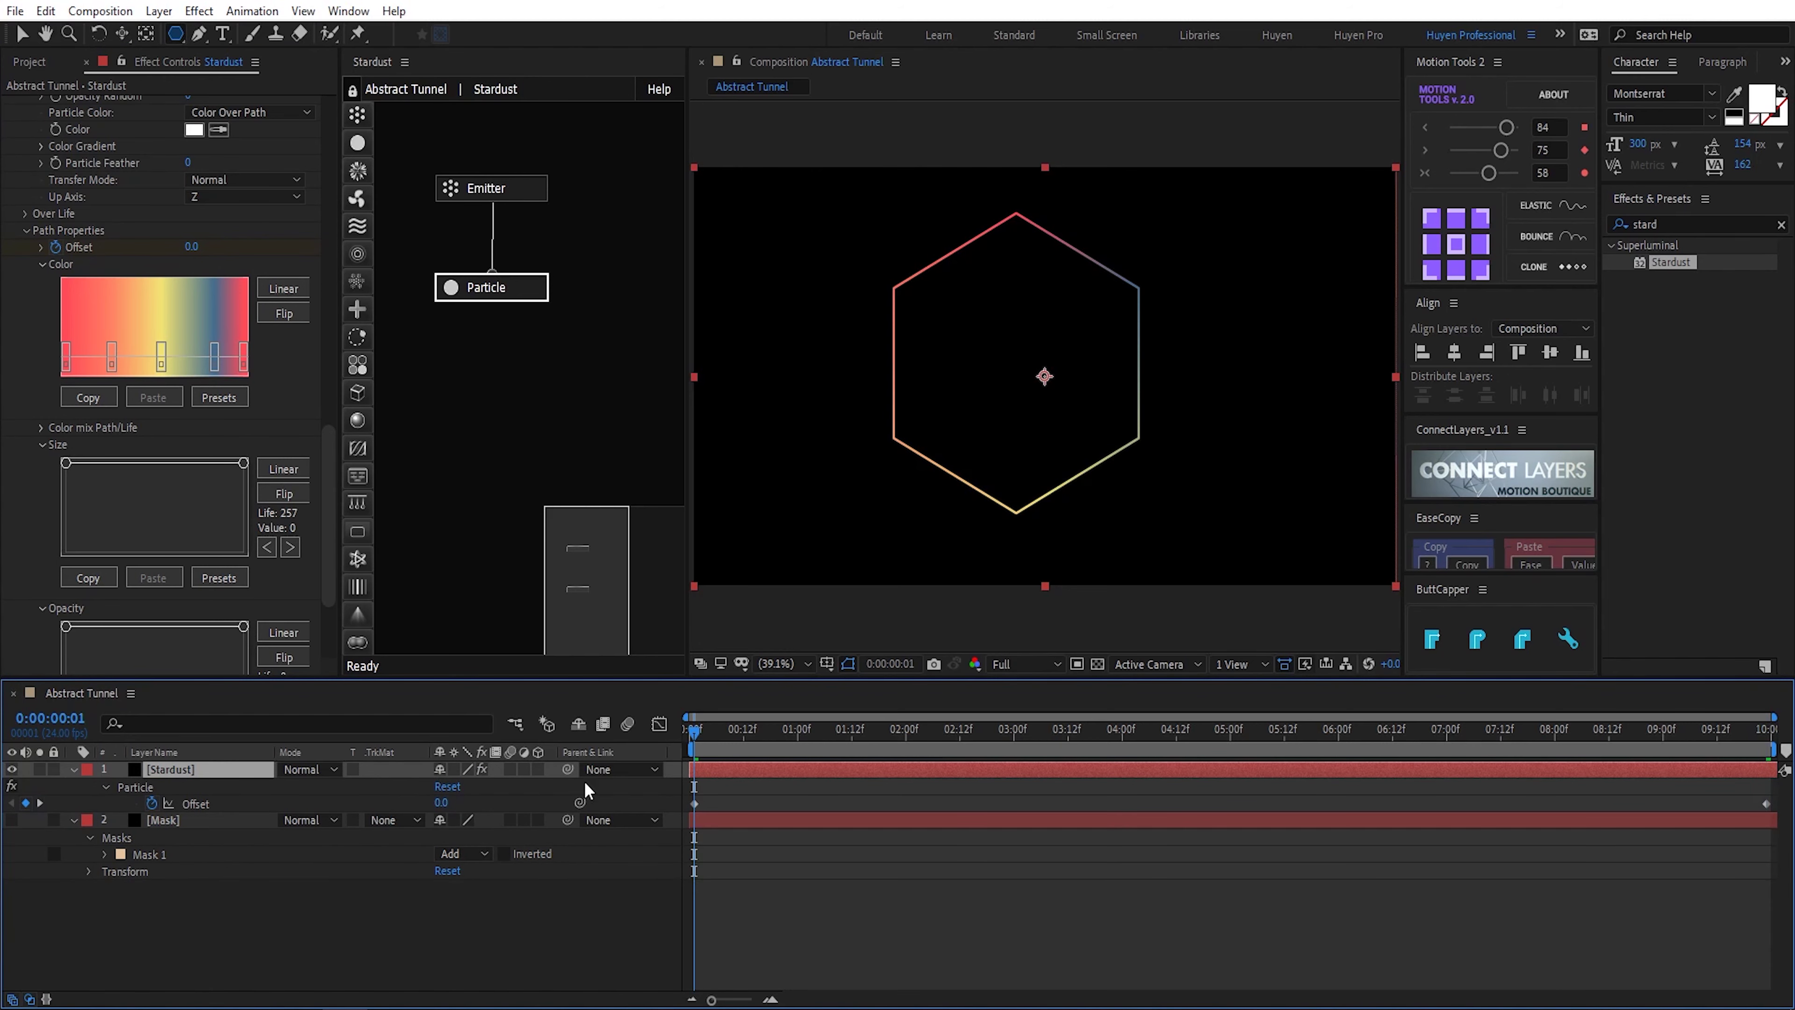
key(space)
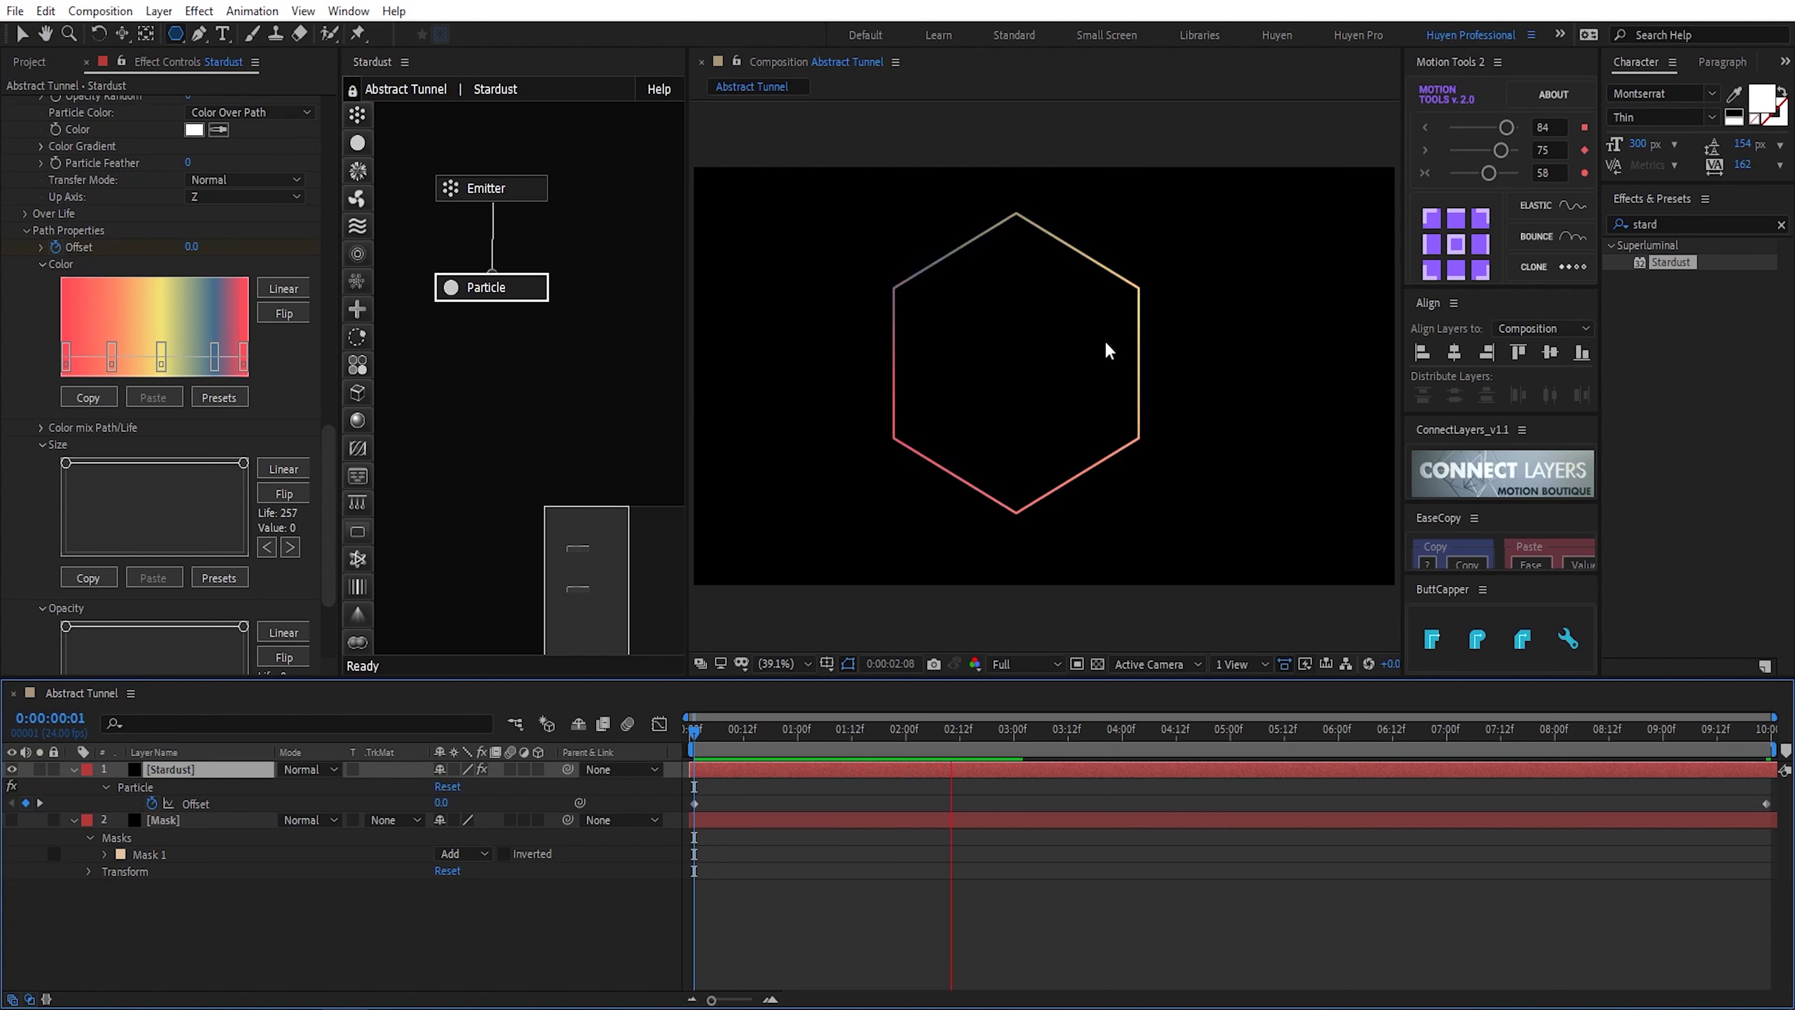
key(space)
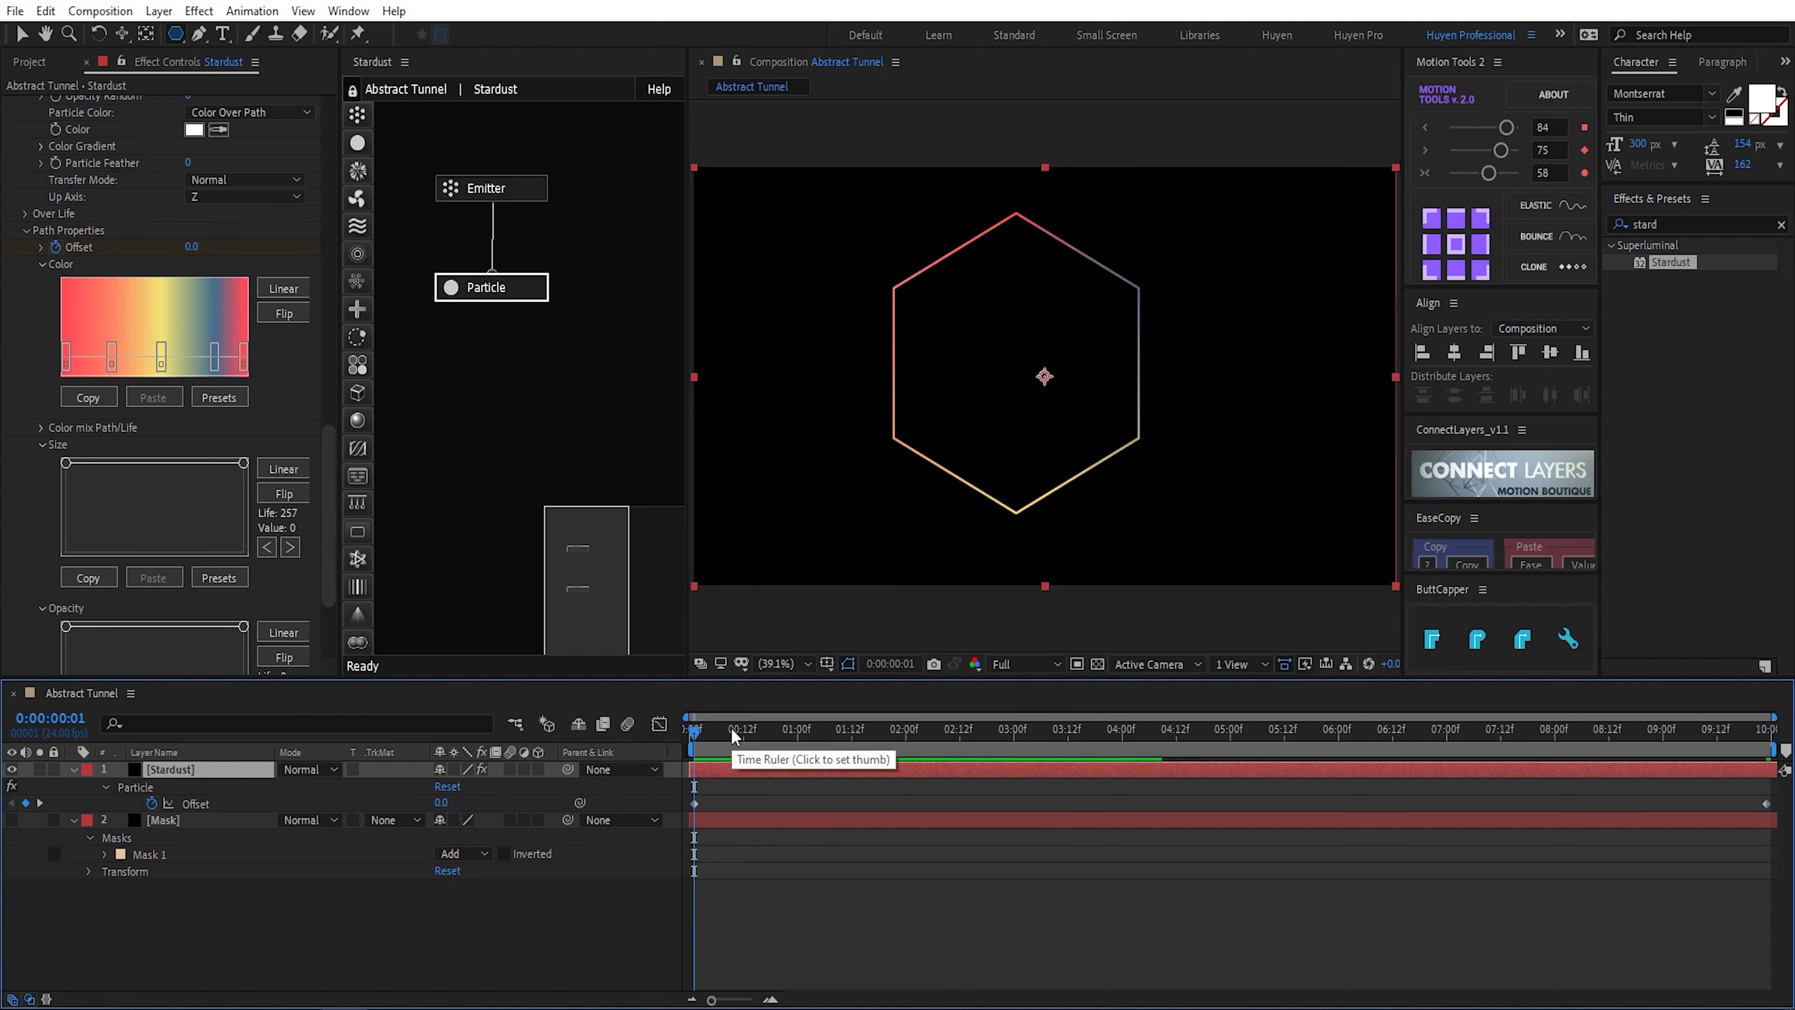
Step: Add a Replica node connected below the Particle node and set its Replicates to 177
drag(357, 281, 447, 402)
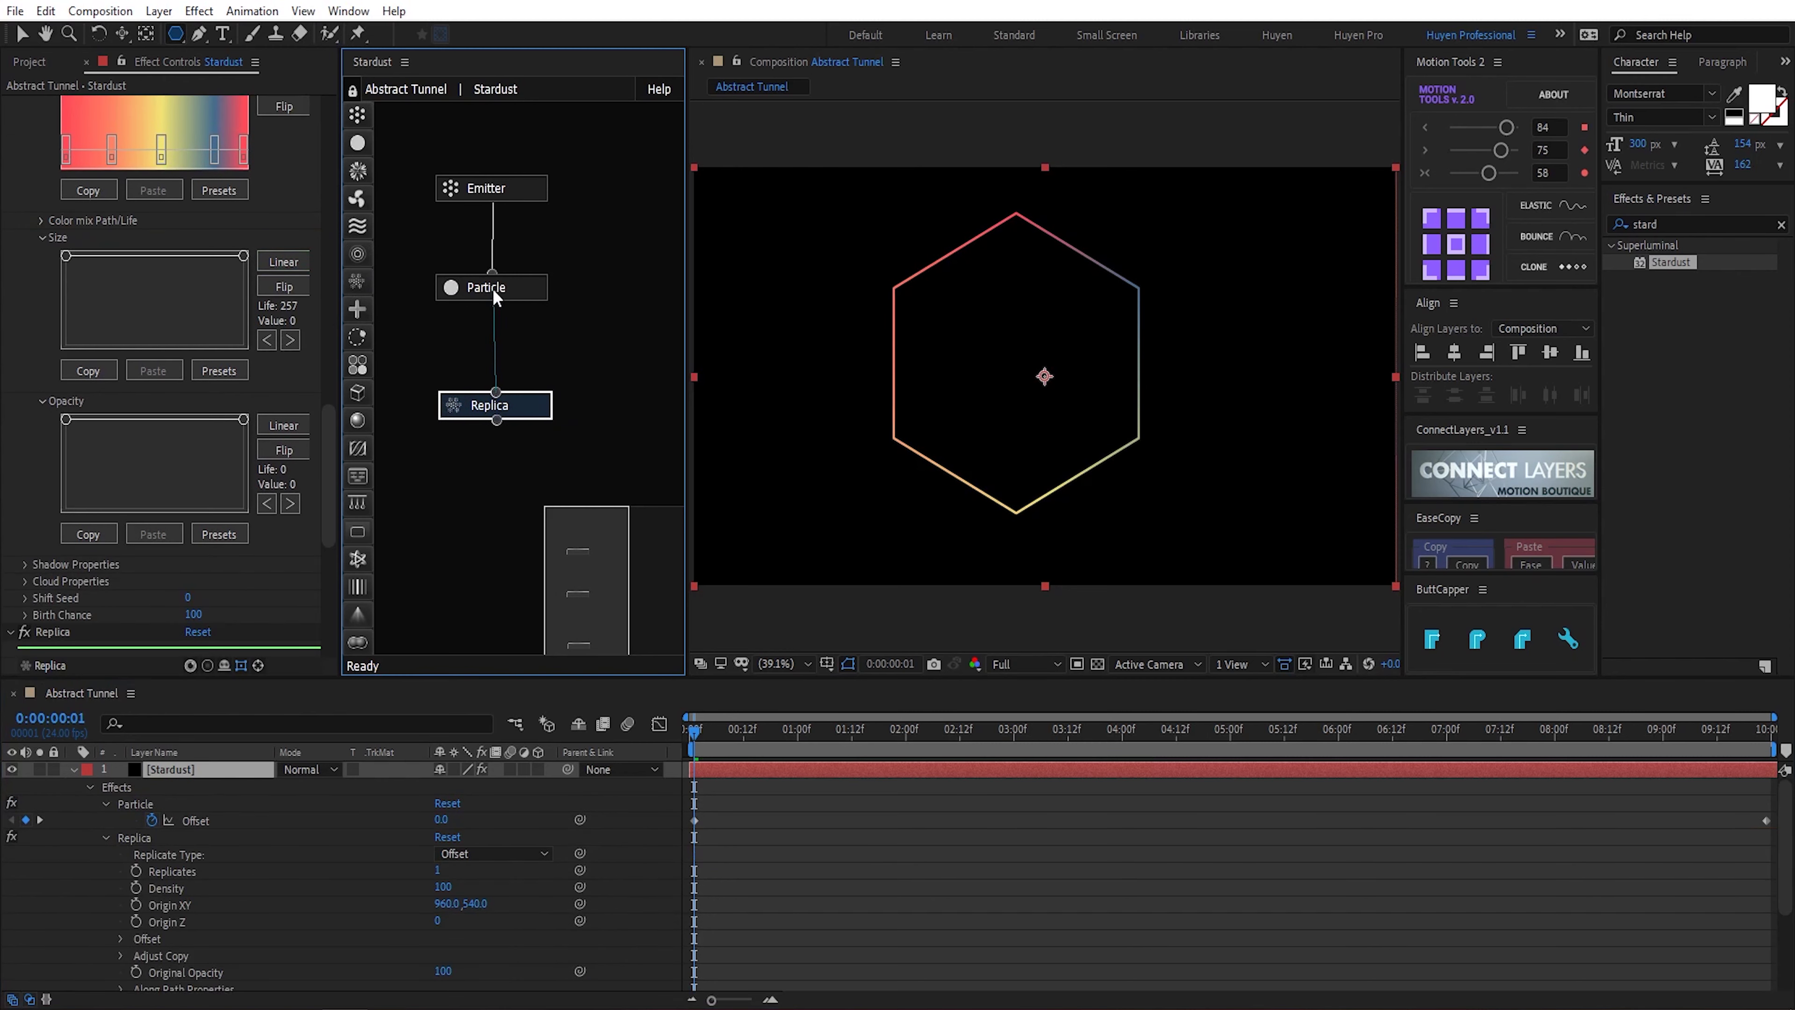
scroll(219, 622, down, 2)
drag(187, 610, 261, 610)
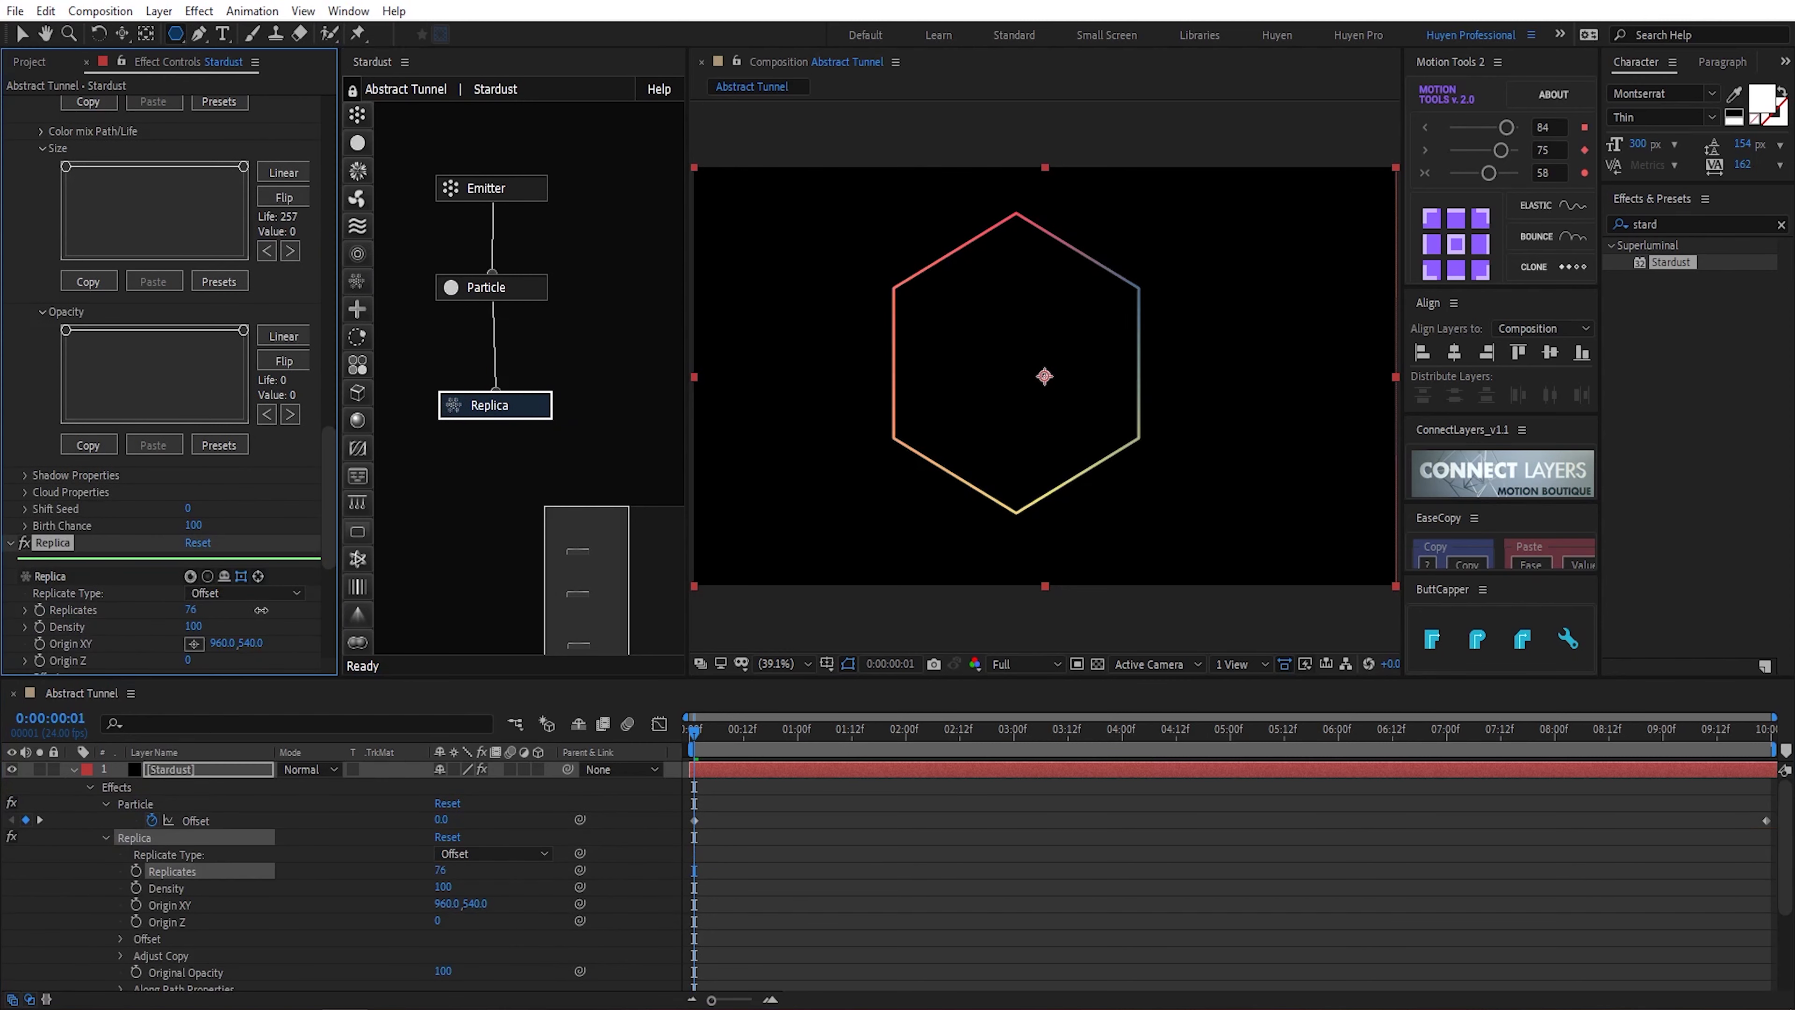
Step: Set the Replica's Offset Z to 620 and scrub the timeline to check the tunnel
scroll(170, 637, down, 3)
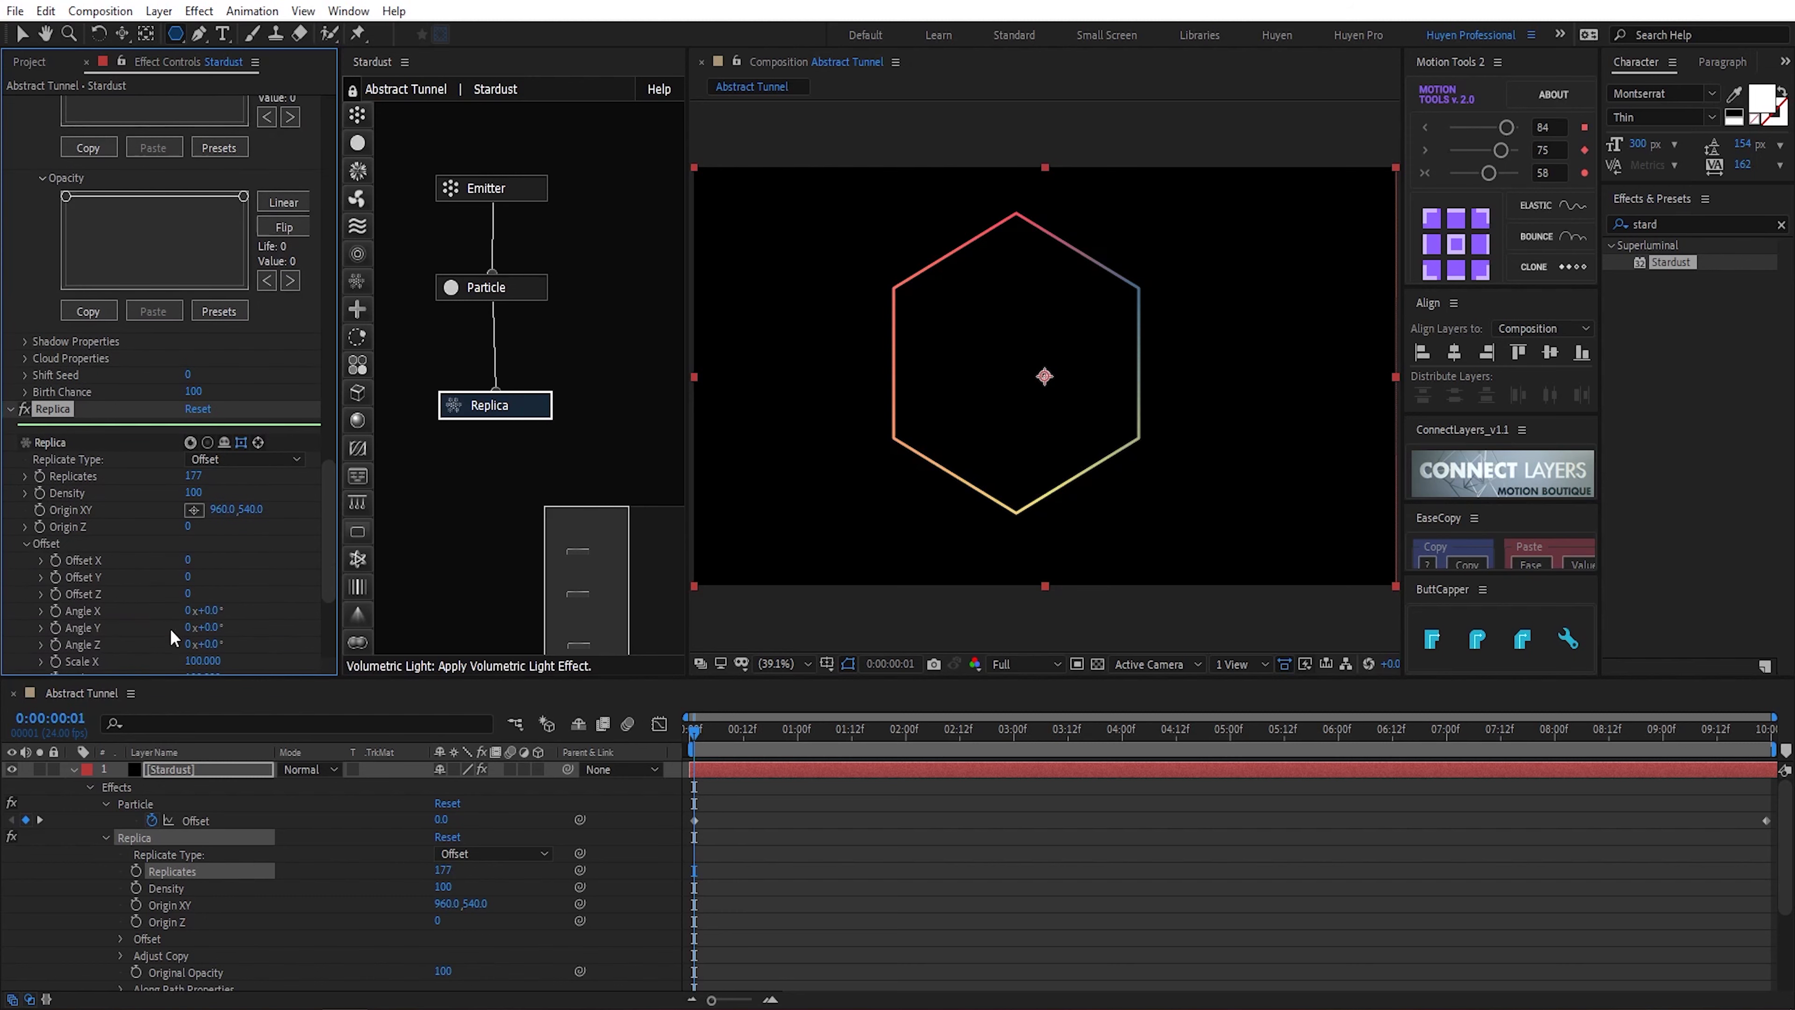
drag(192, 597, 241, 584)
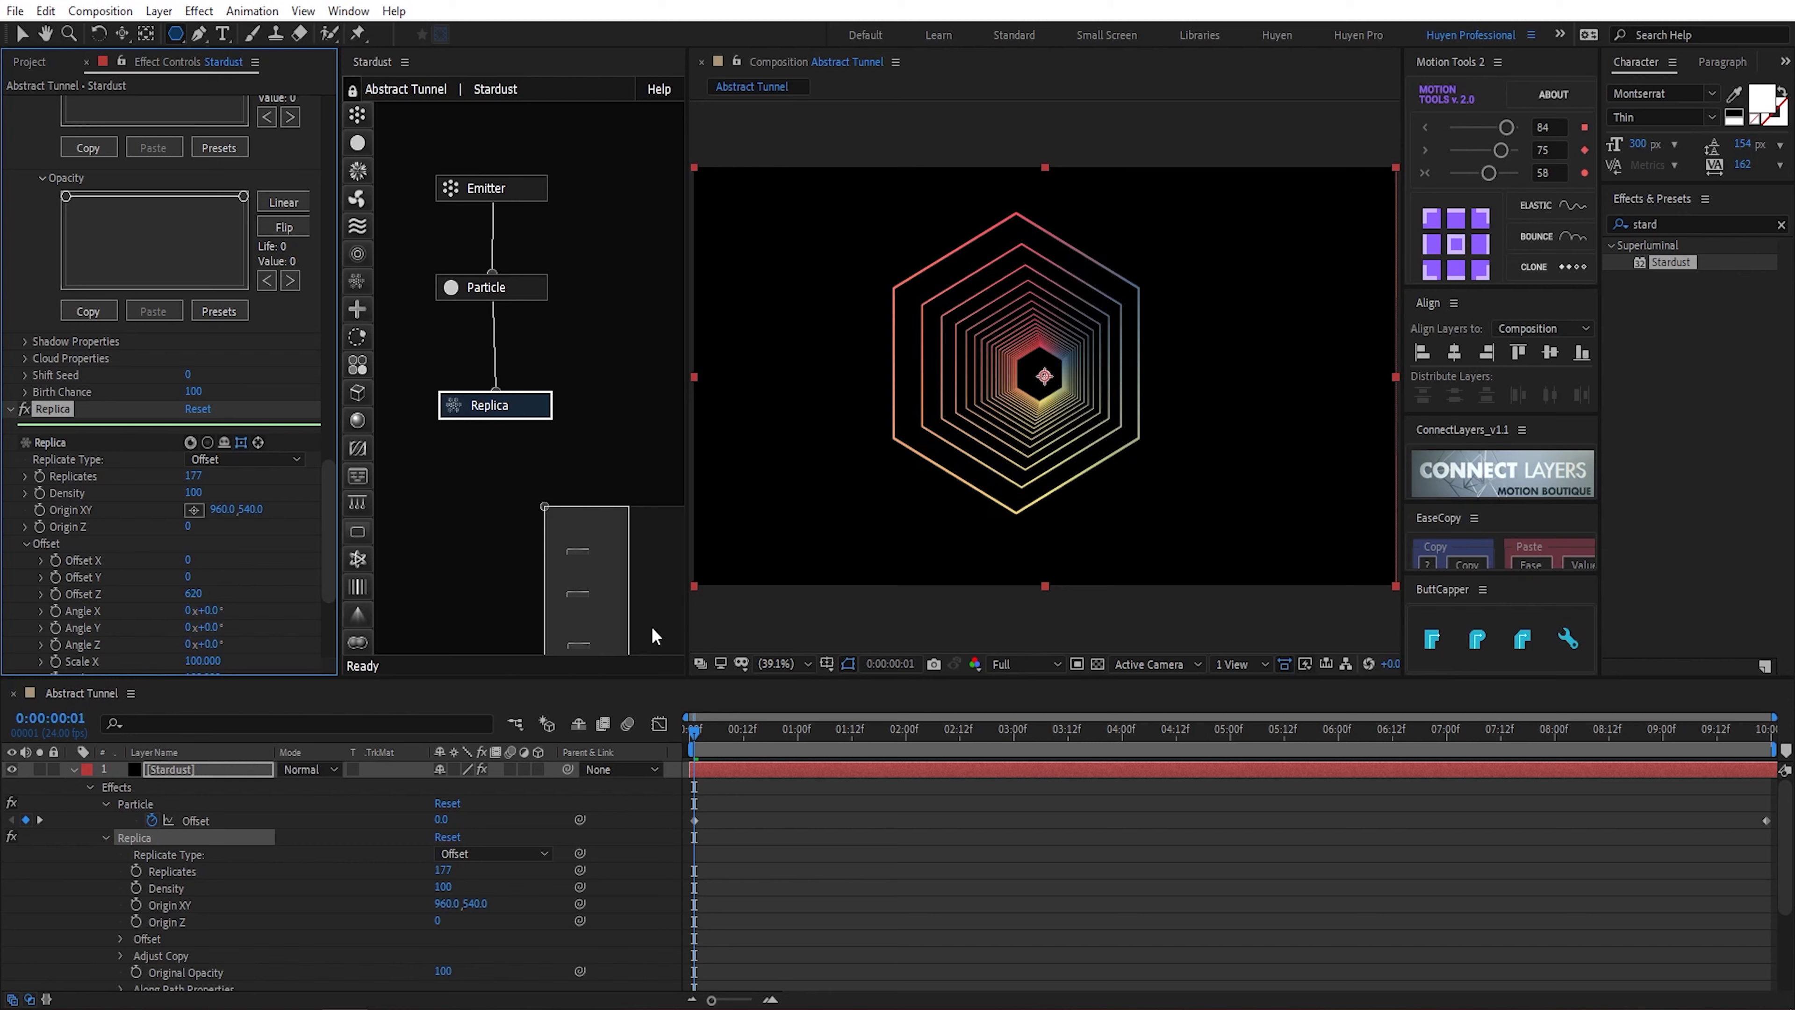
mouse_move(723, 732)
mouse_down()
mouse_move(814, 734)
mouse_move(756, 730)
mouse_up()
Step: Select Mask 1 on the Mask layer and examine its hexagon path against the replicated shape
scroll(345, 895, down, 3)
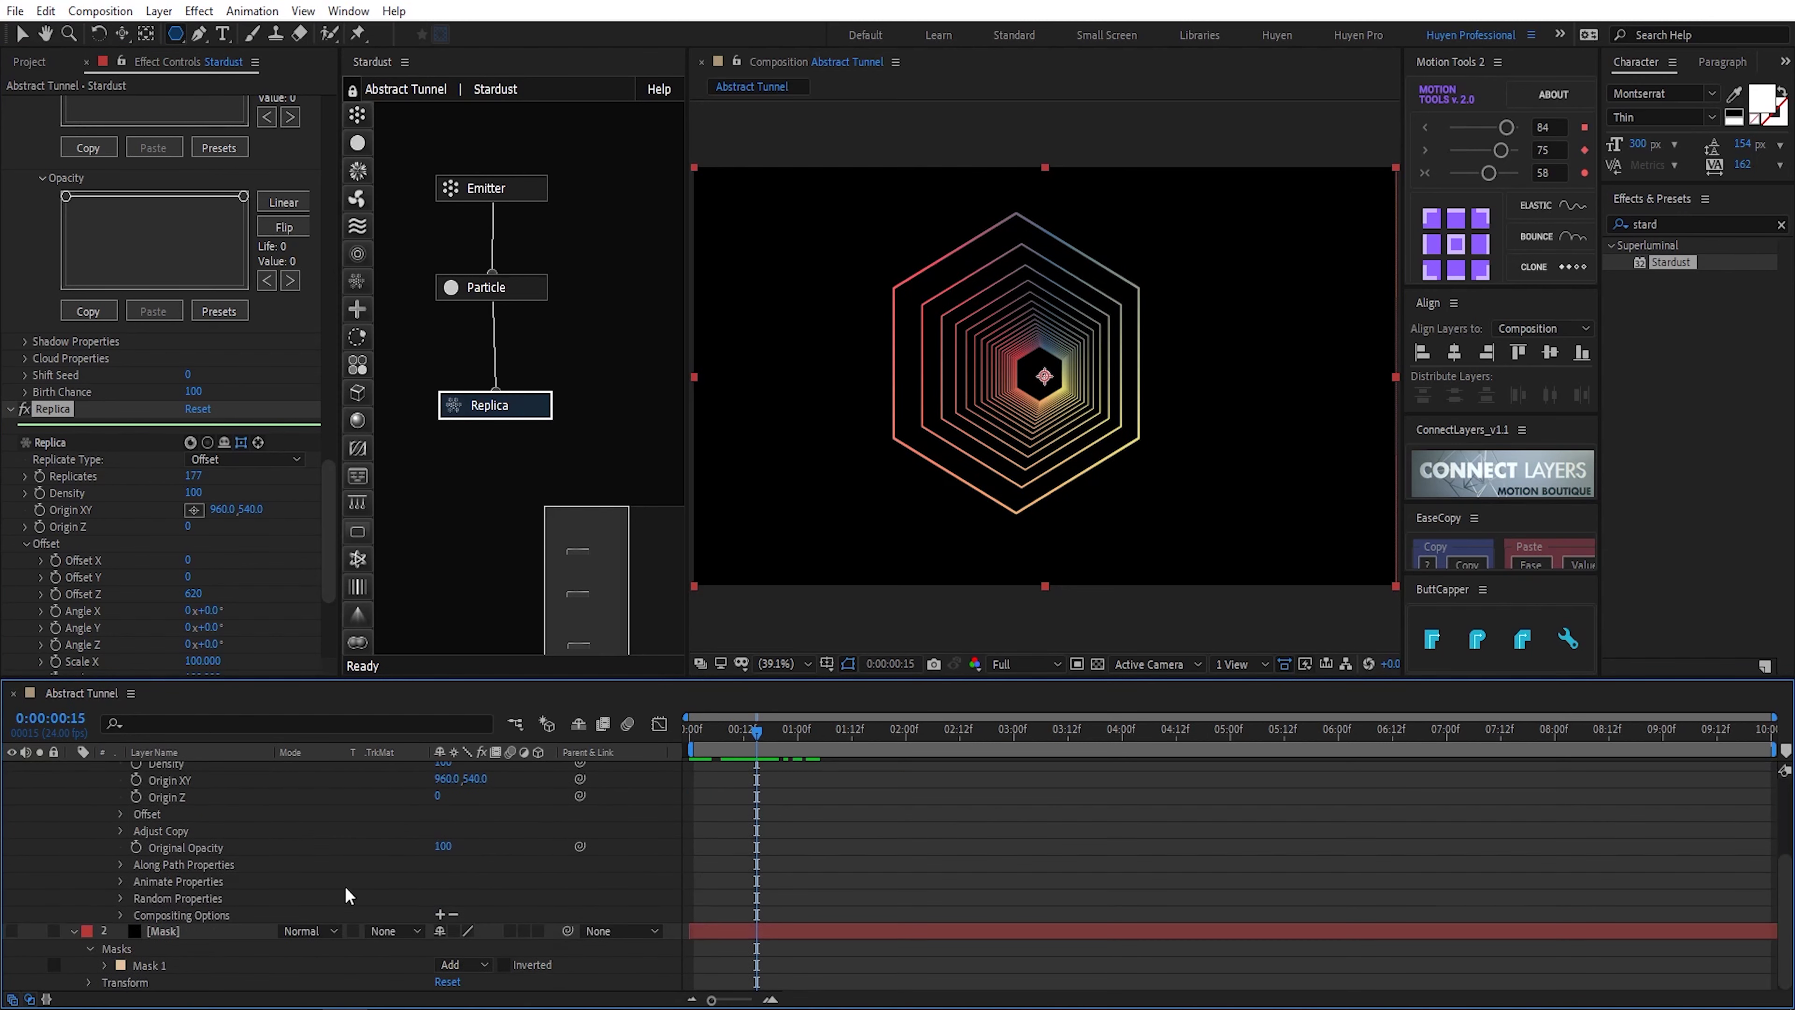
click(197, 932)
click(160, 967)
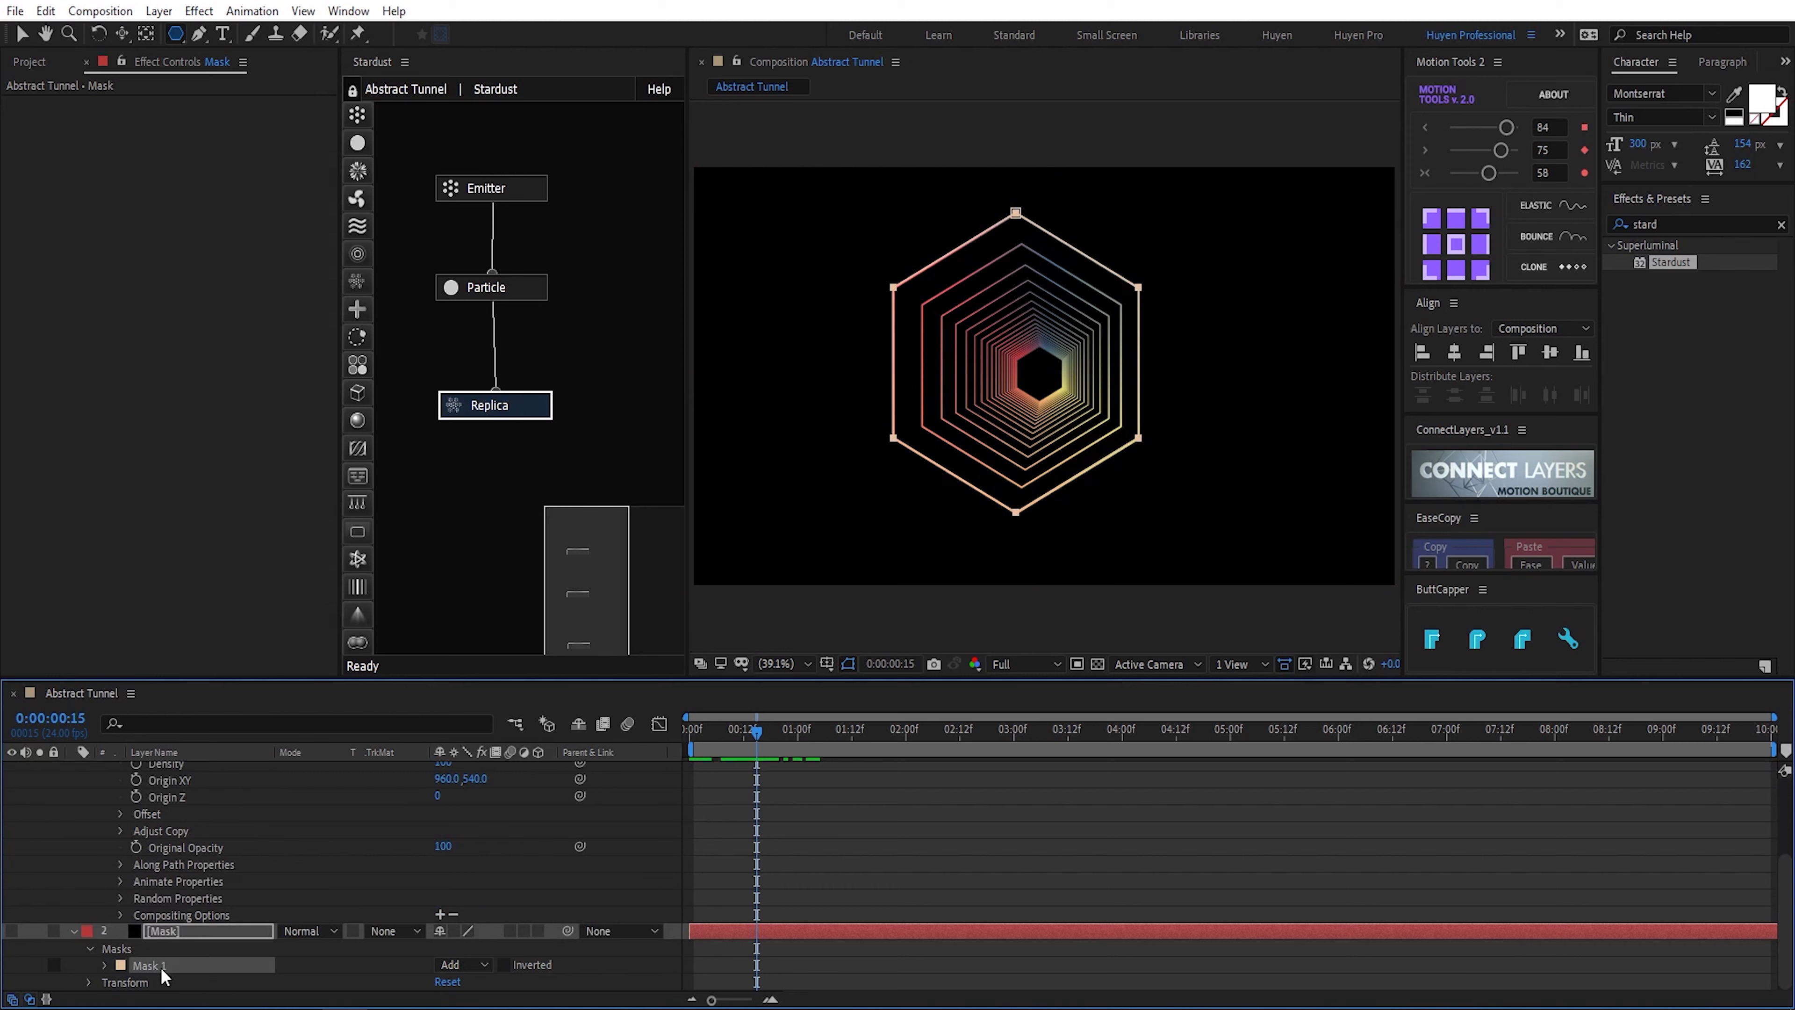
scroll(310, 870, up, 2)
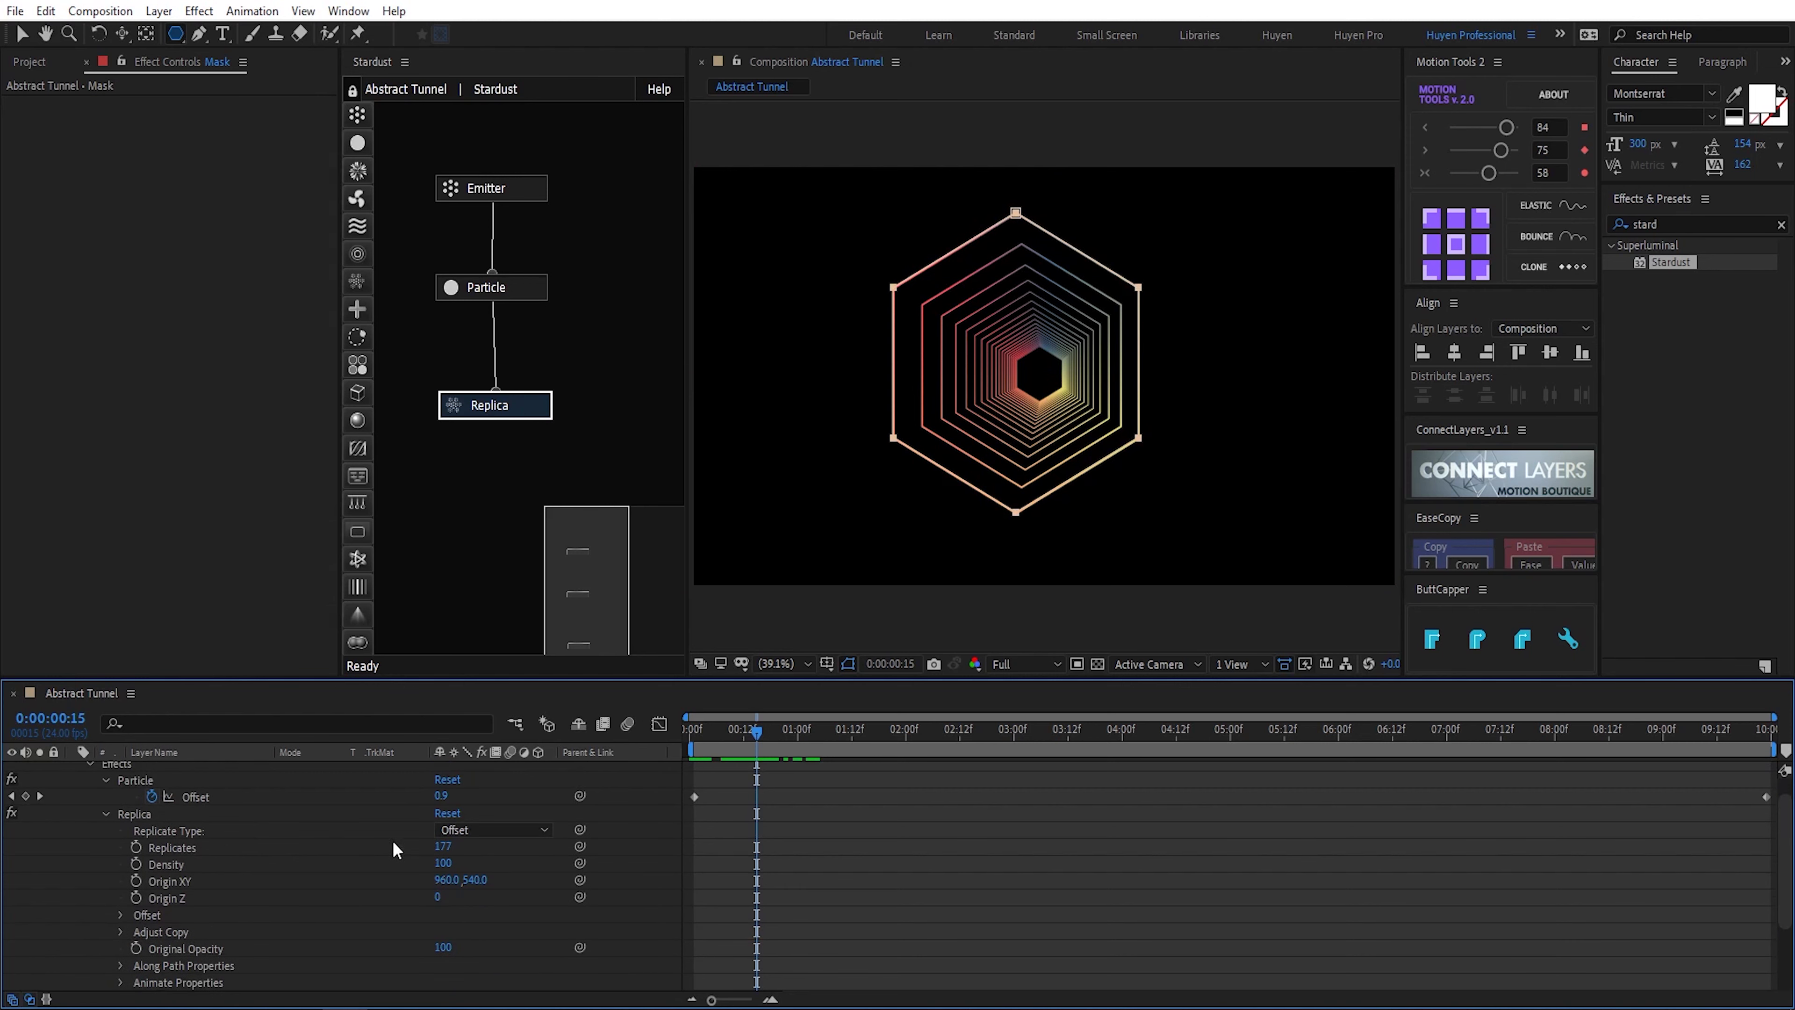
drag(717, 738, 762, 753)
scroll(252, 866, up, 1)
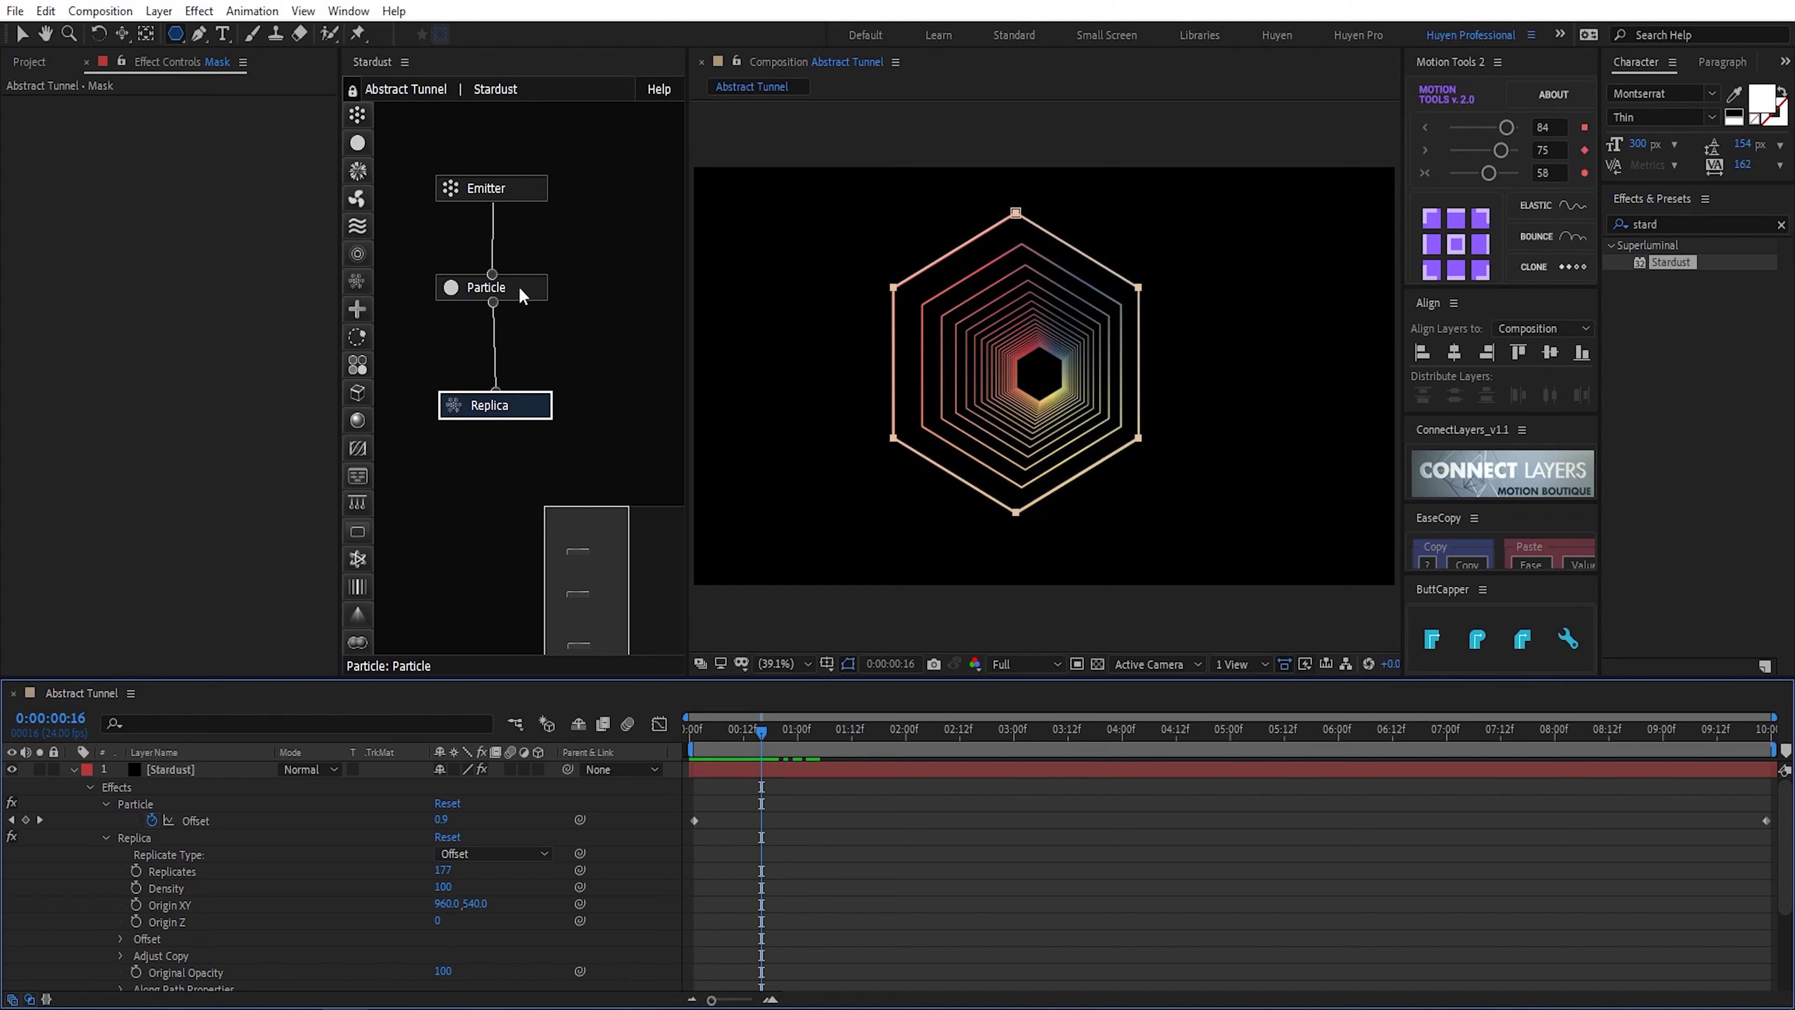
Step: Shift the Emitter's Origin XY to about 1031, 540 to centre the hexagons, and scrub the timeline to check the tunnel
click(520, 186)
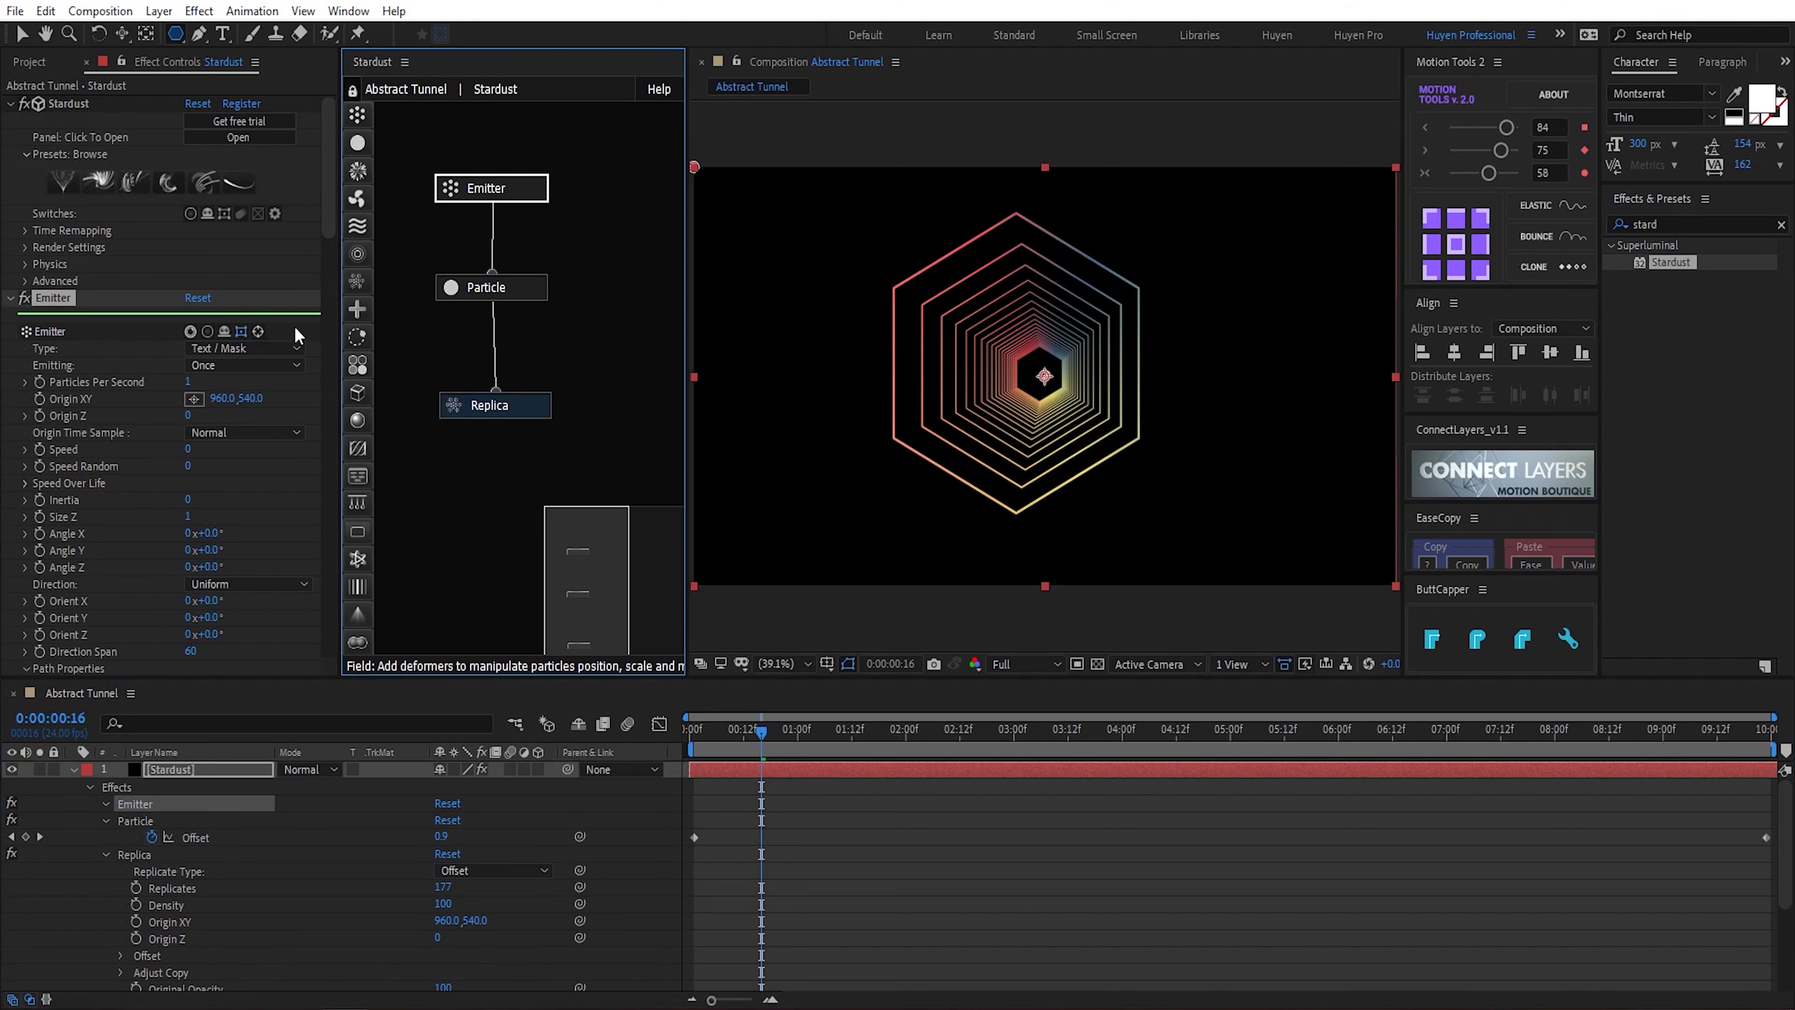
drag(223, 398, 291, 400)
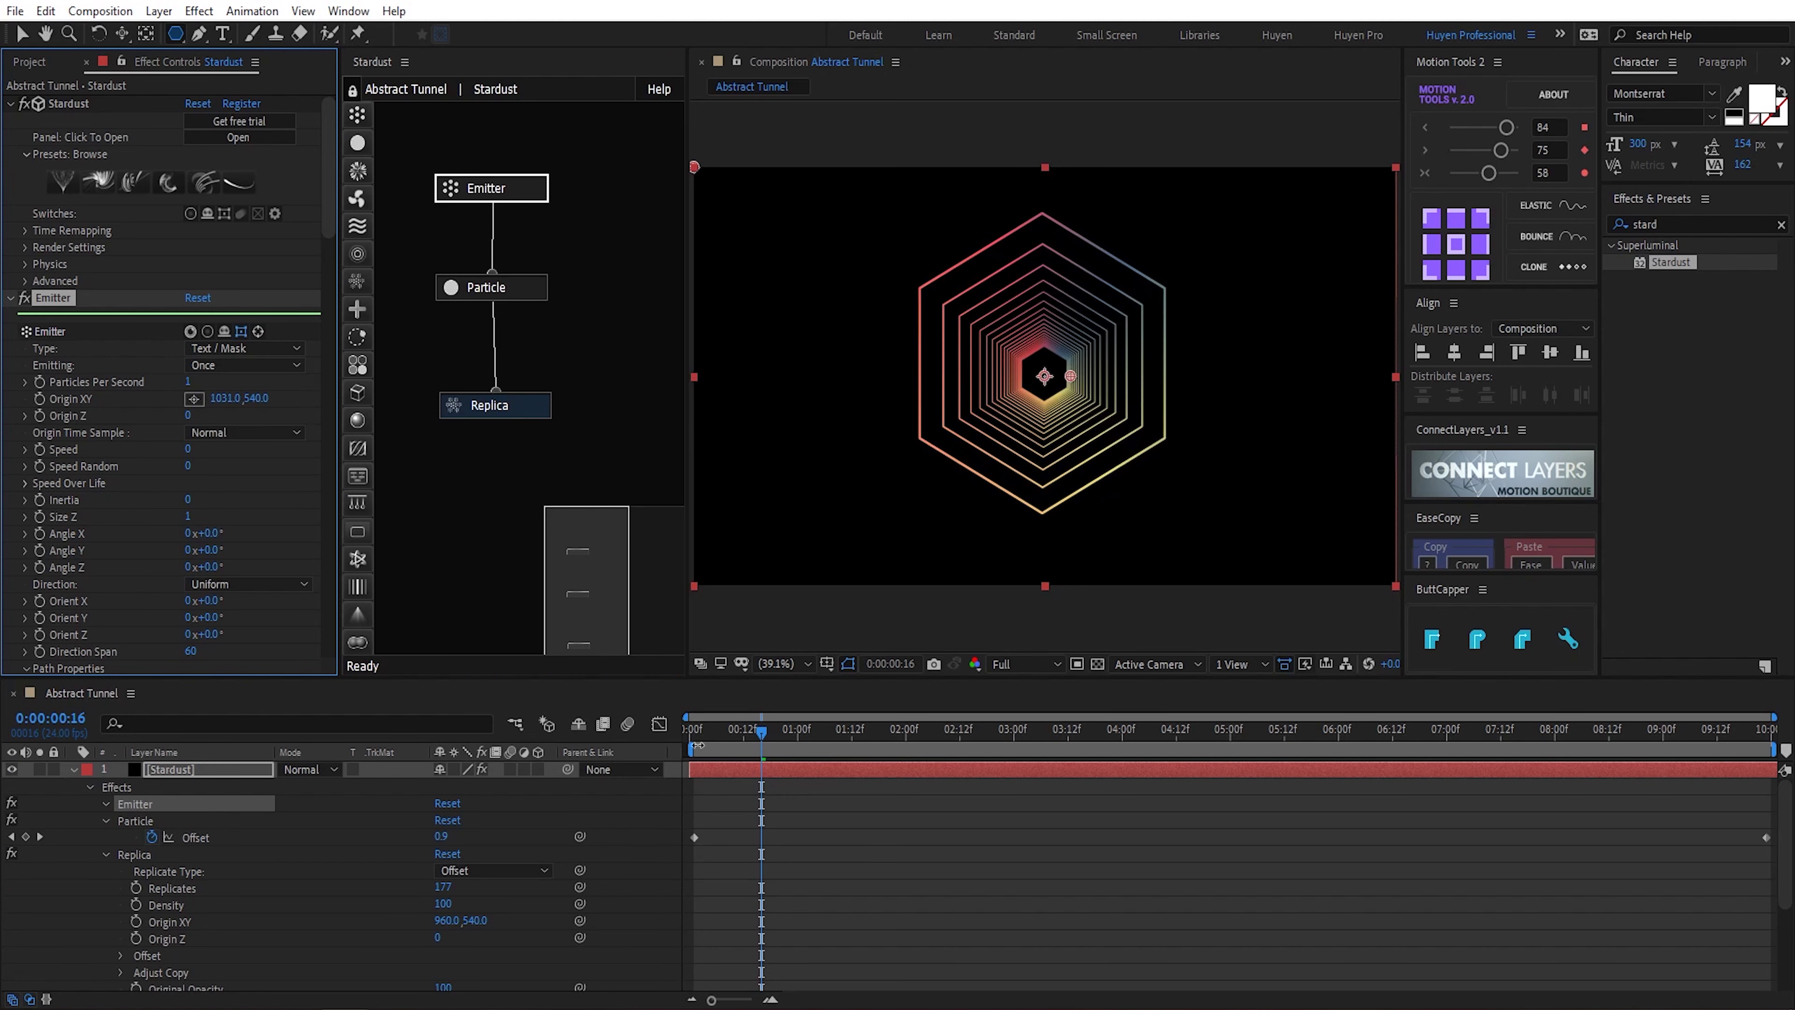
drag(726, 734, 848, 741)
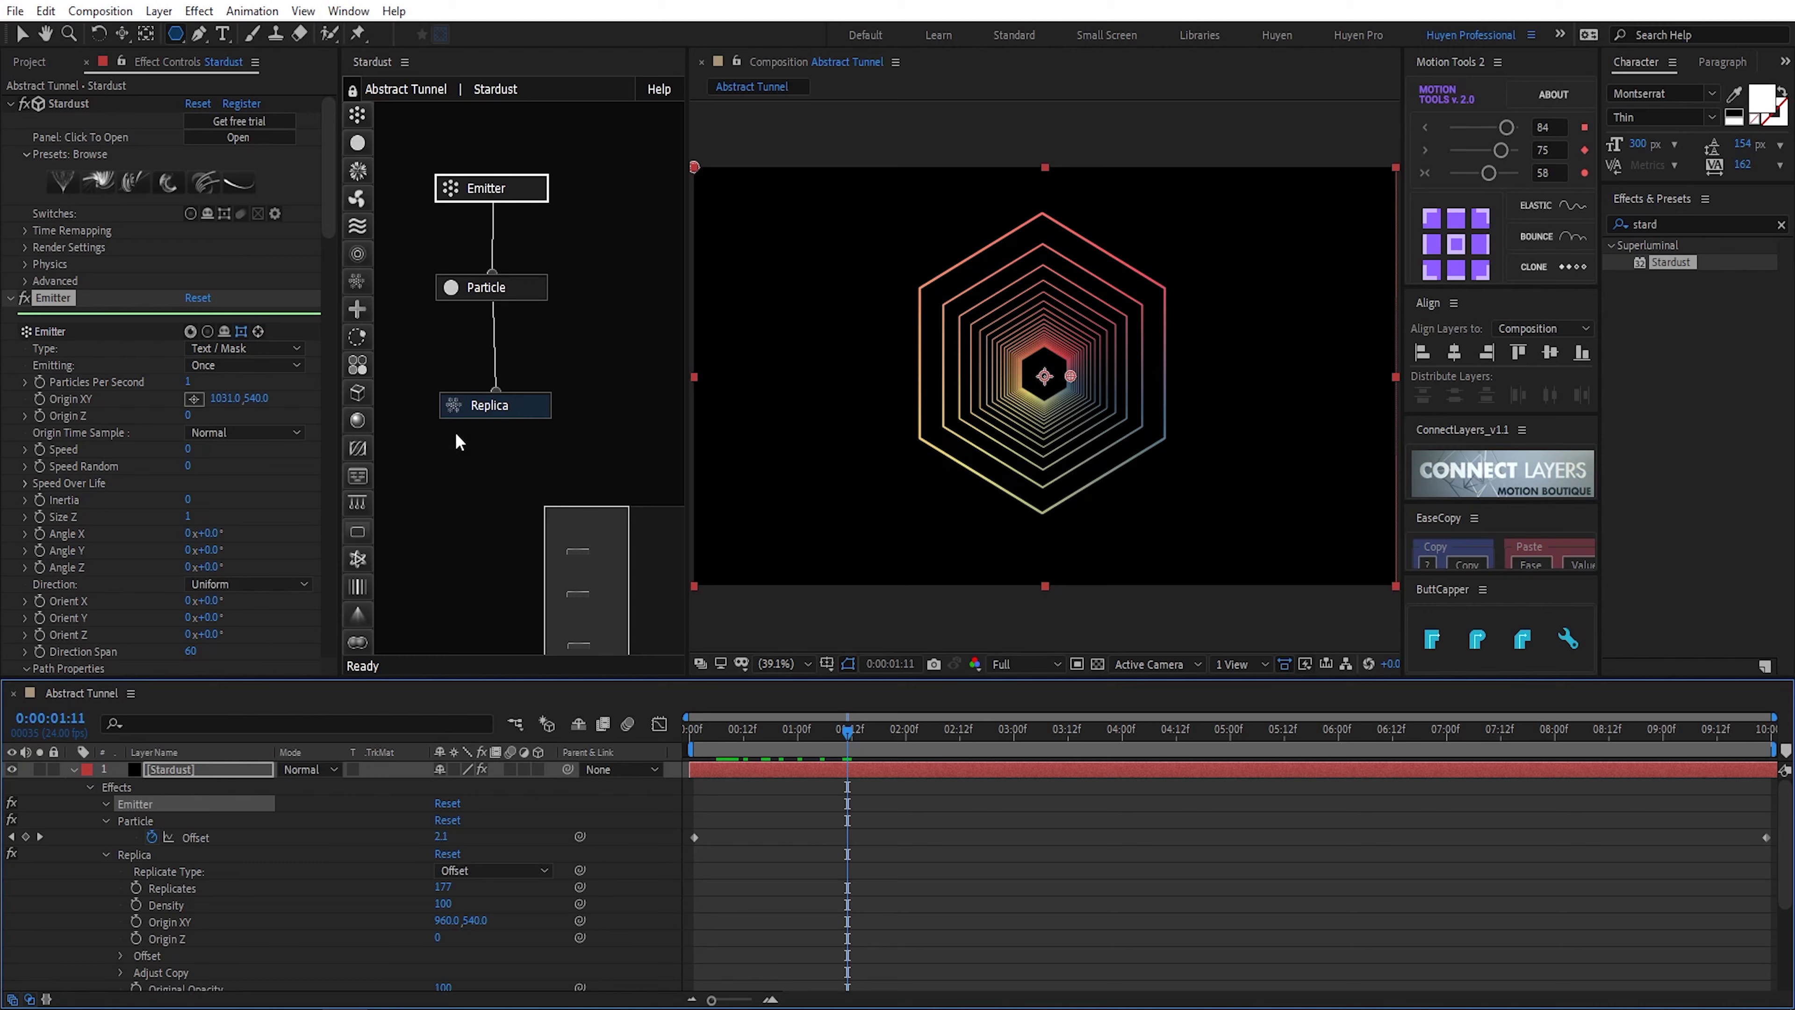
Step: Twist the replicated hexagons by setting the Replica's Offset Angle Z to 7°, and scrub the timeline to check the rotation
click(463, 410)
scroll(134, 551, down, 6)
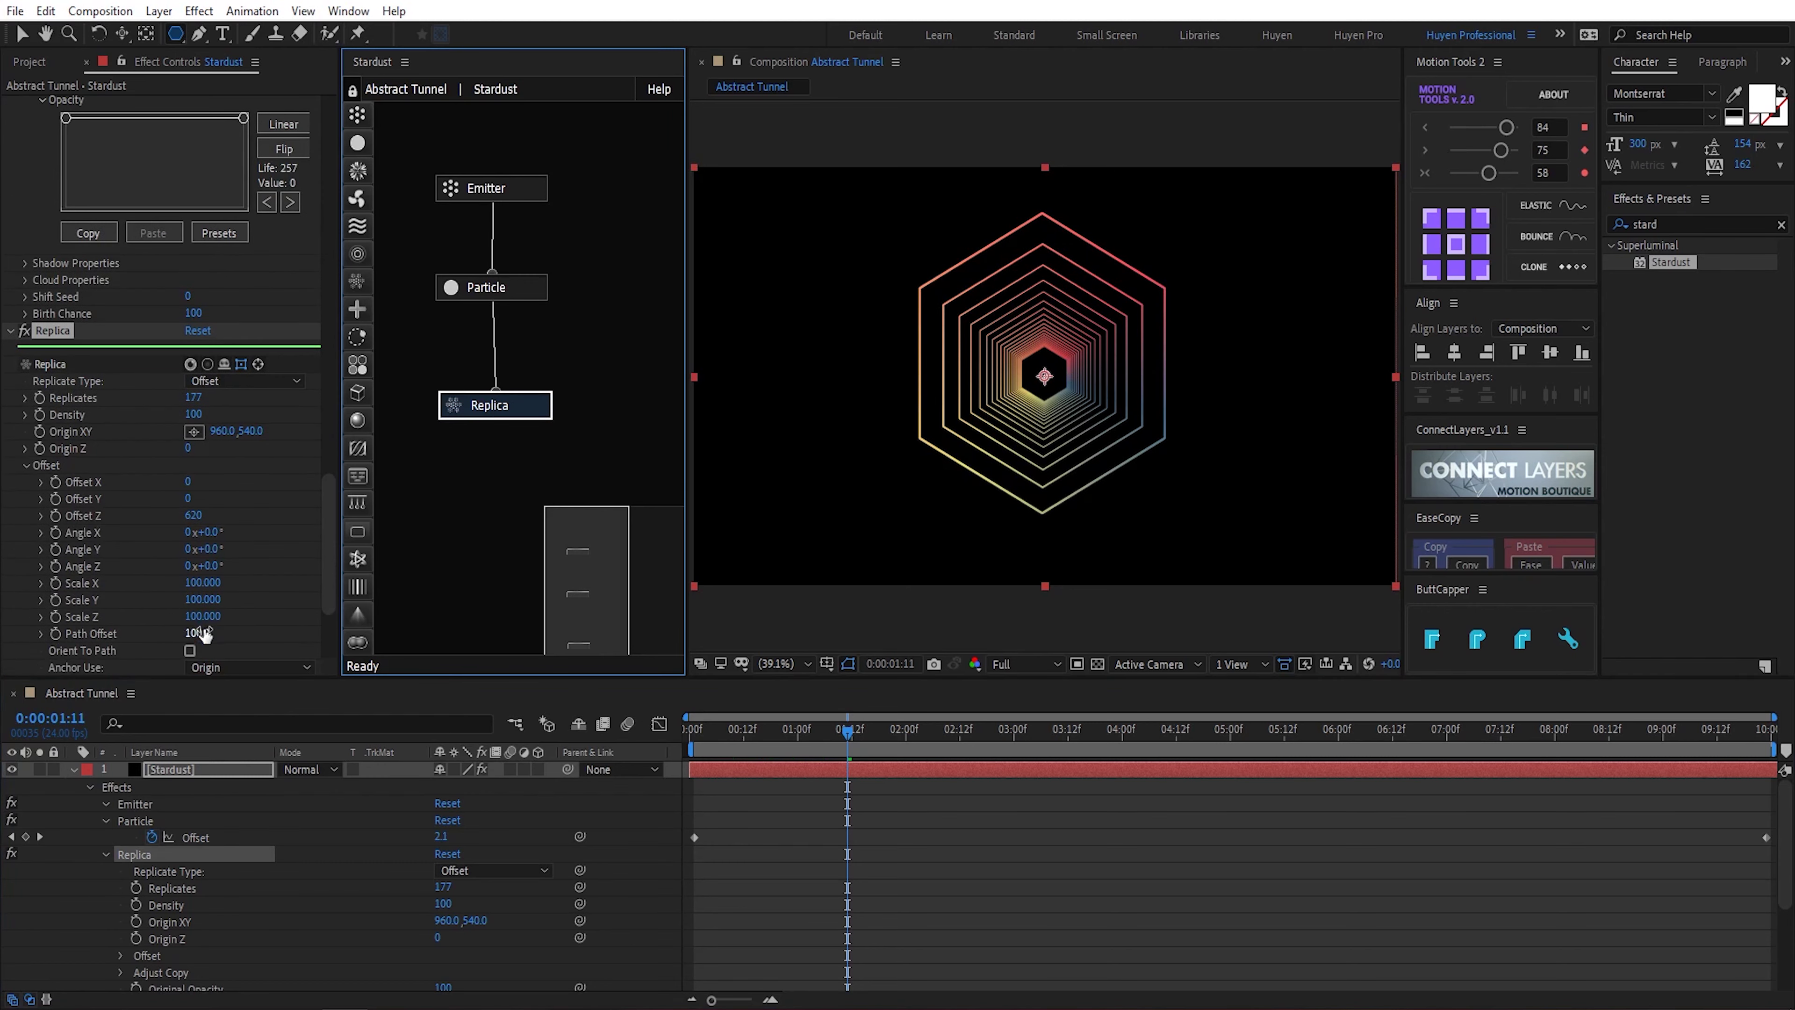
drag(209, 568, 219, 567)
drag(700, 736, 870, 752)
Step: Collapse the Stardust layer's properties and add a new two-node camera with the 50mm preset to the composition
click(72, 770)
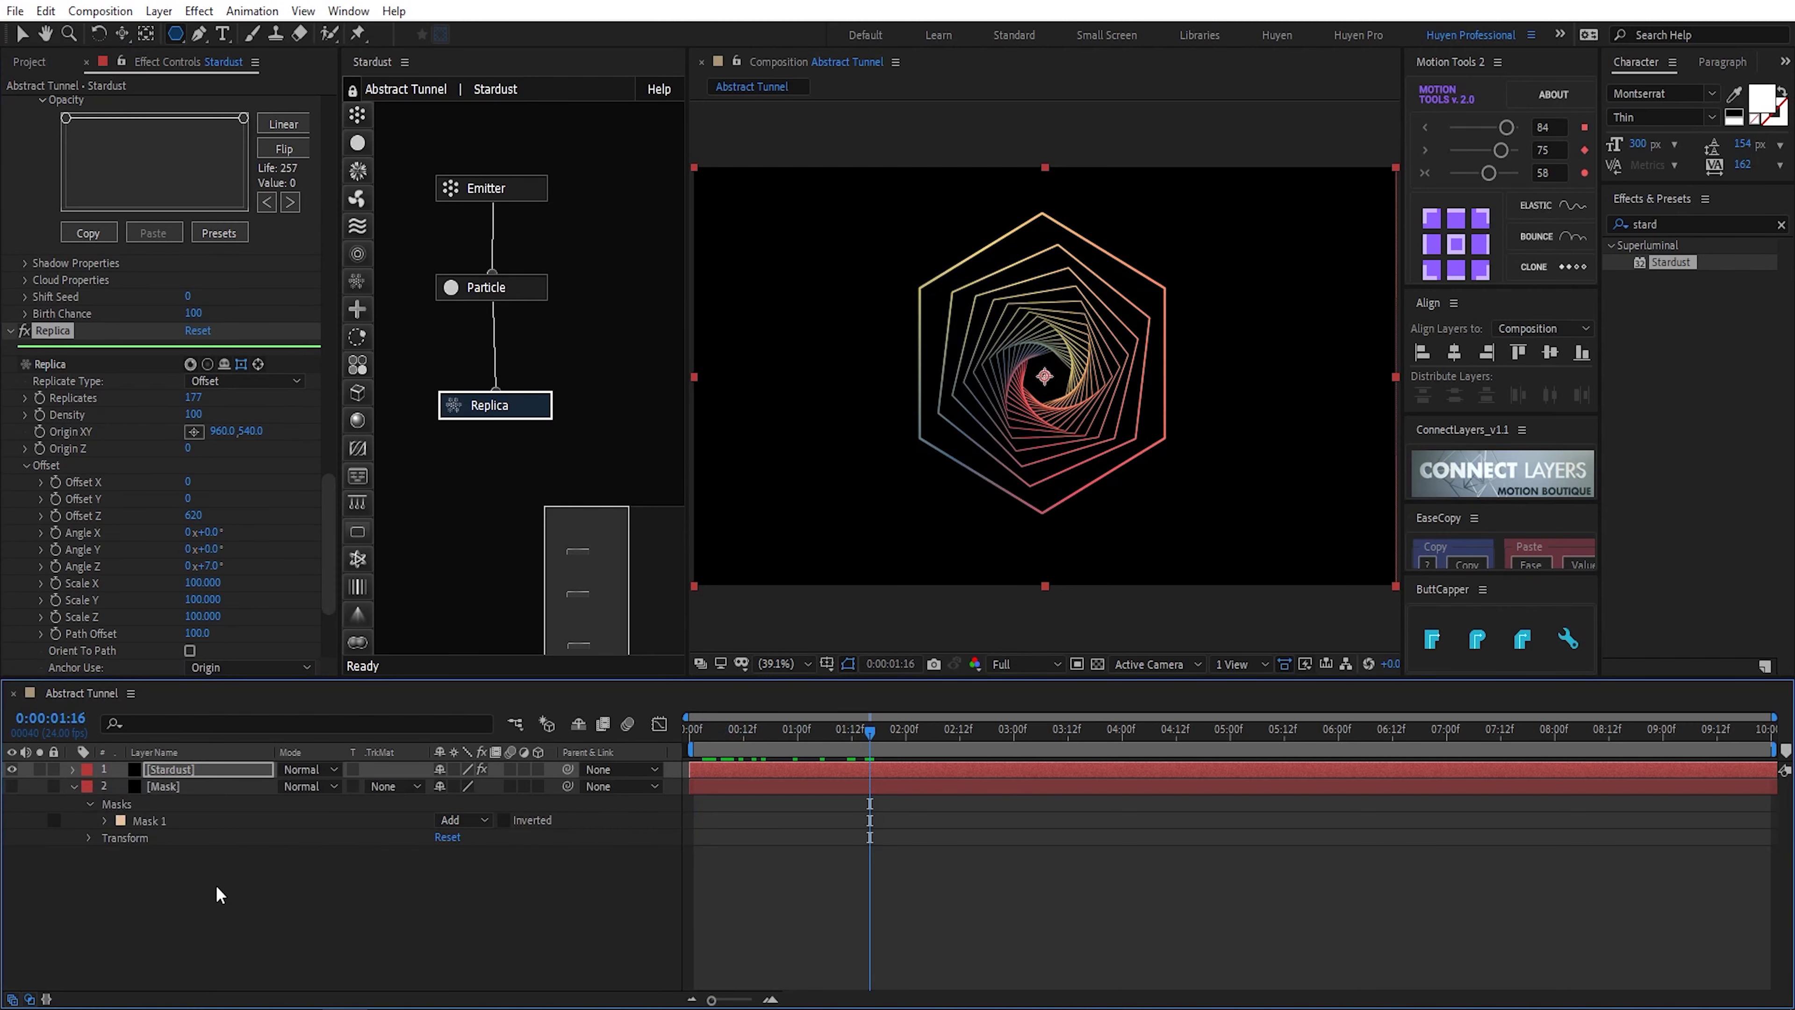
right_click(216, 886)
mouse_move(296, 669)
click(515, 768)
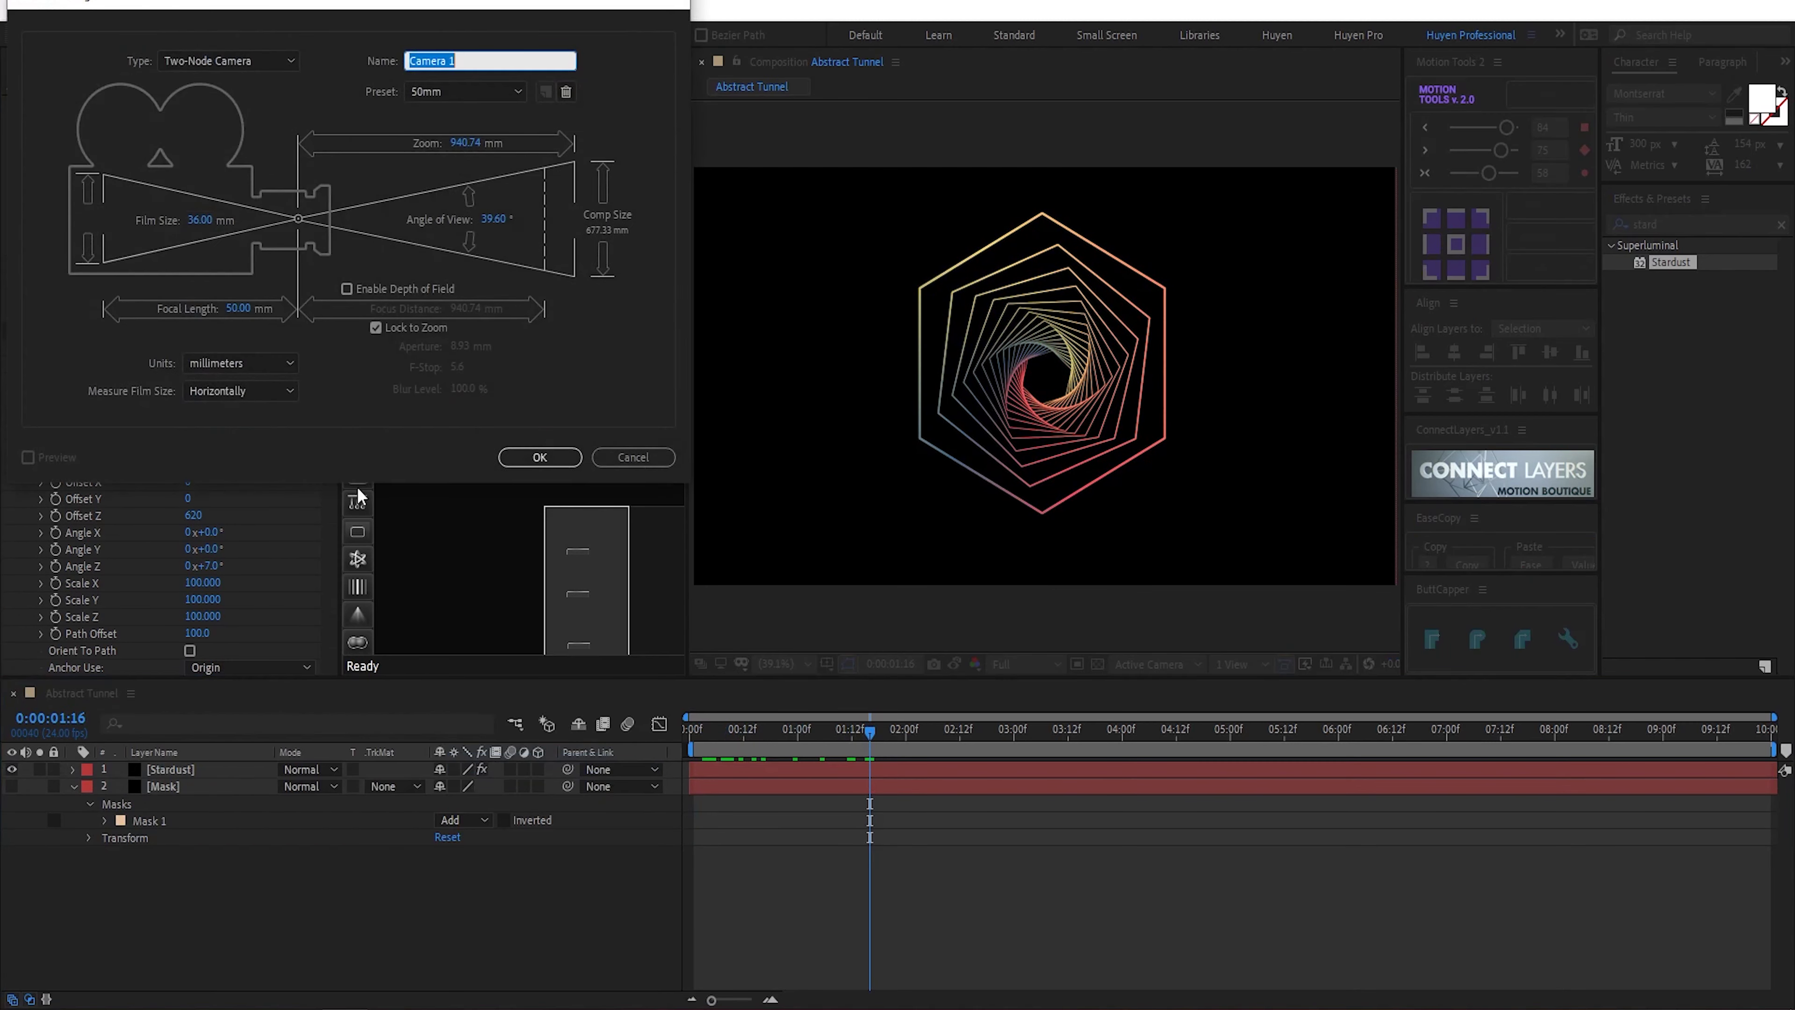
click(557, 457)
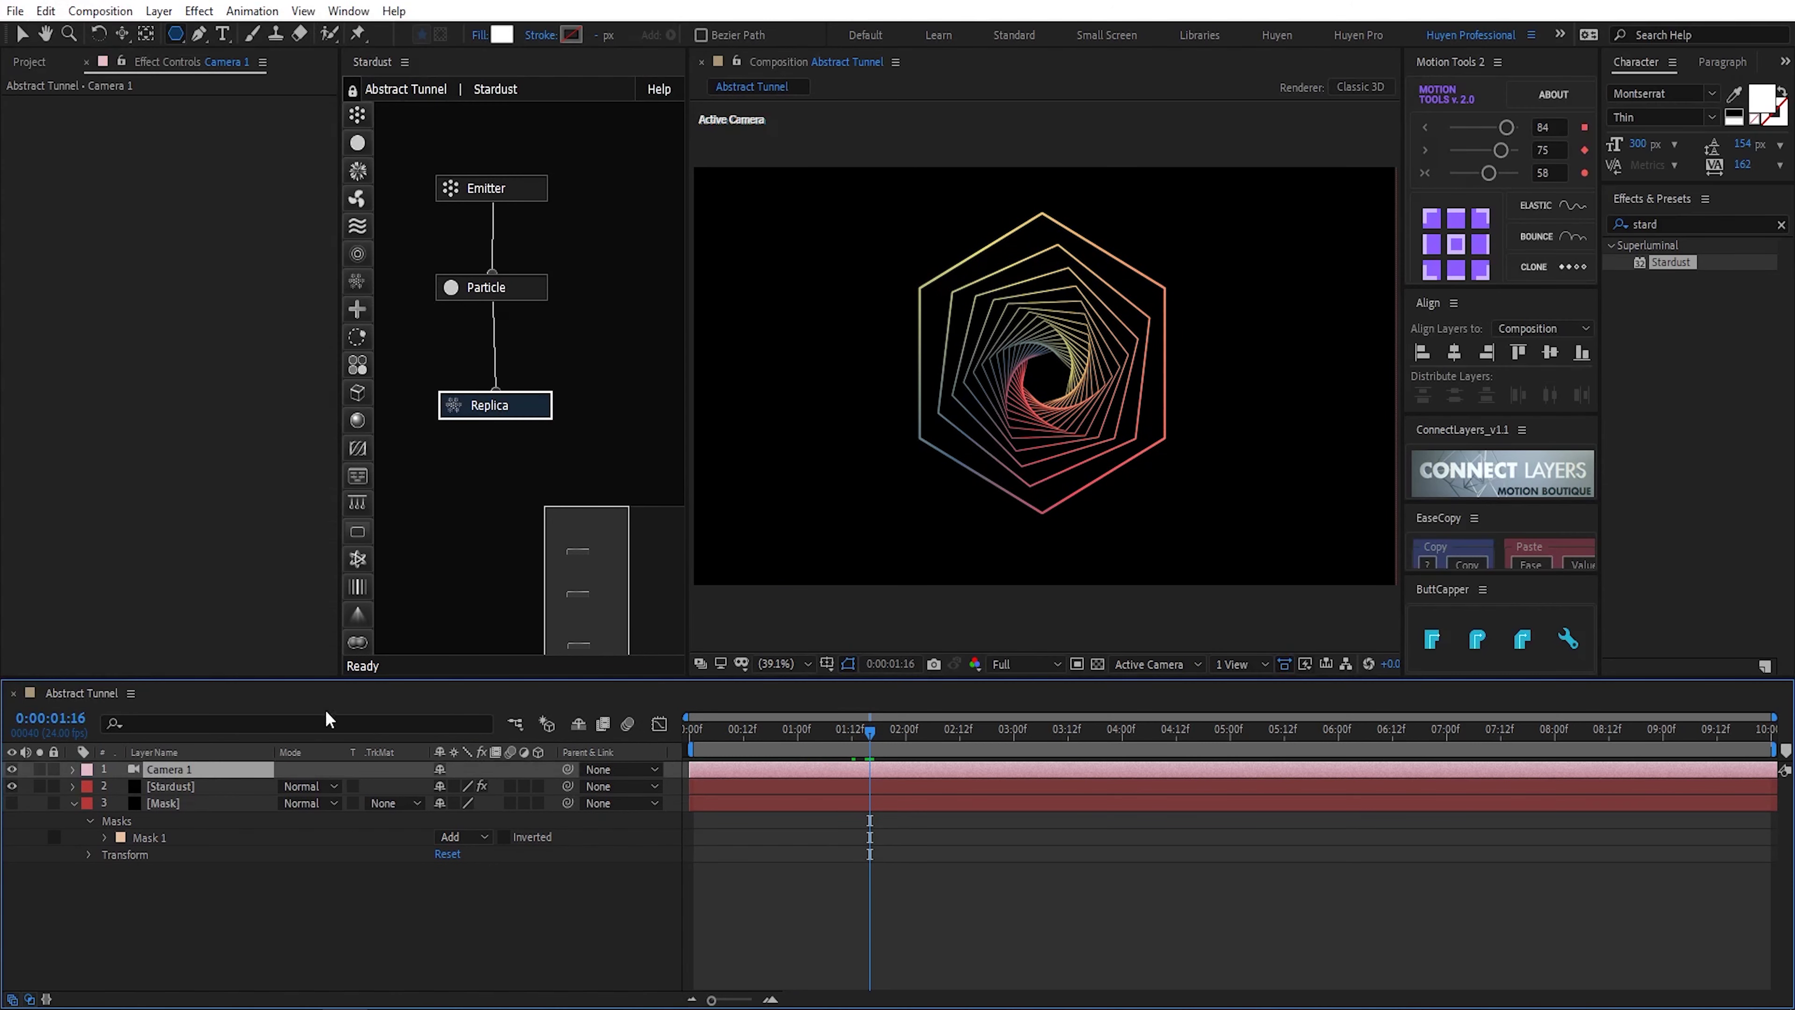
Step: Switch the composition to two views and move Camera 1 forward along the tunnel in the Top view to a Z of about 149
click(1233, 666)
click(1258, 709)
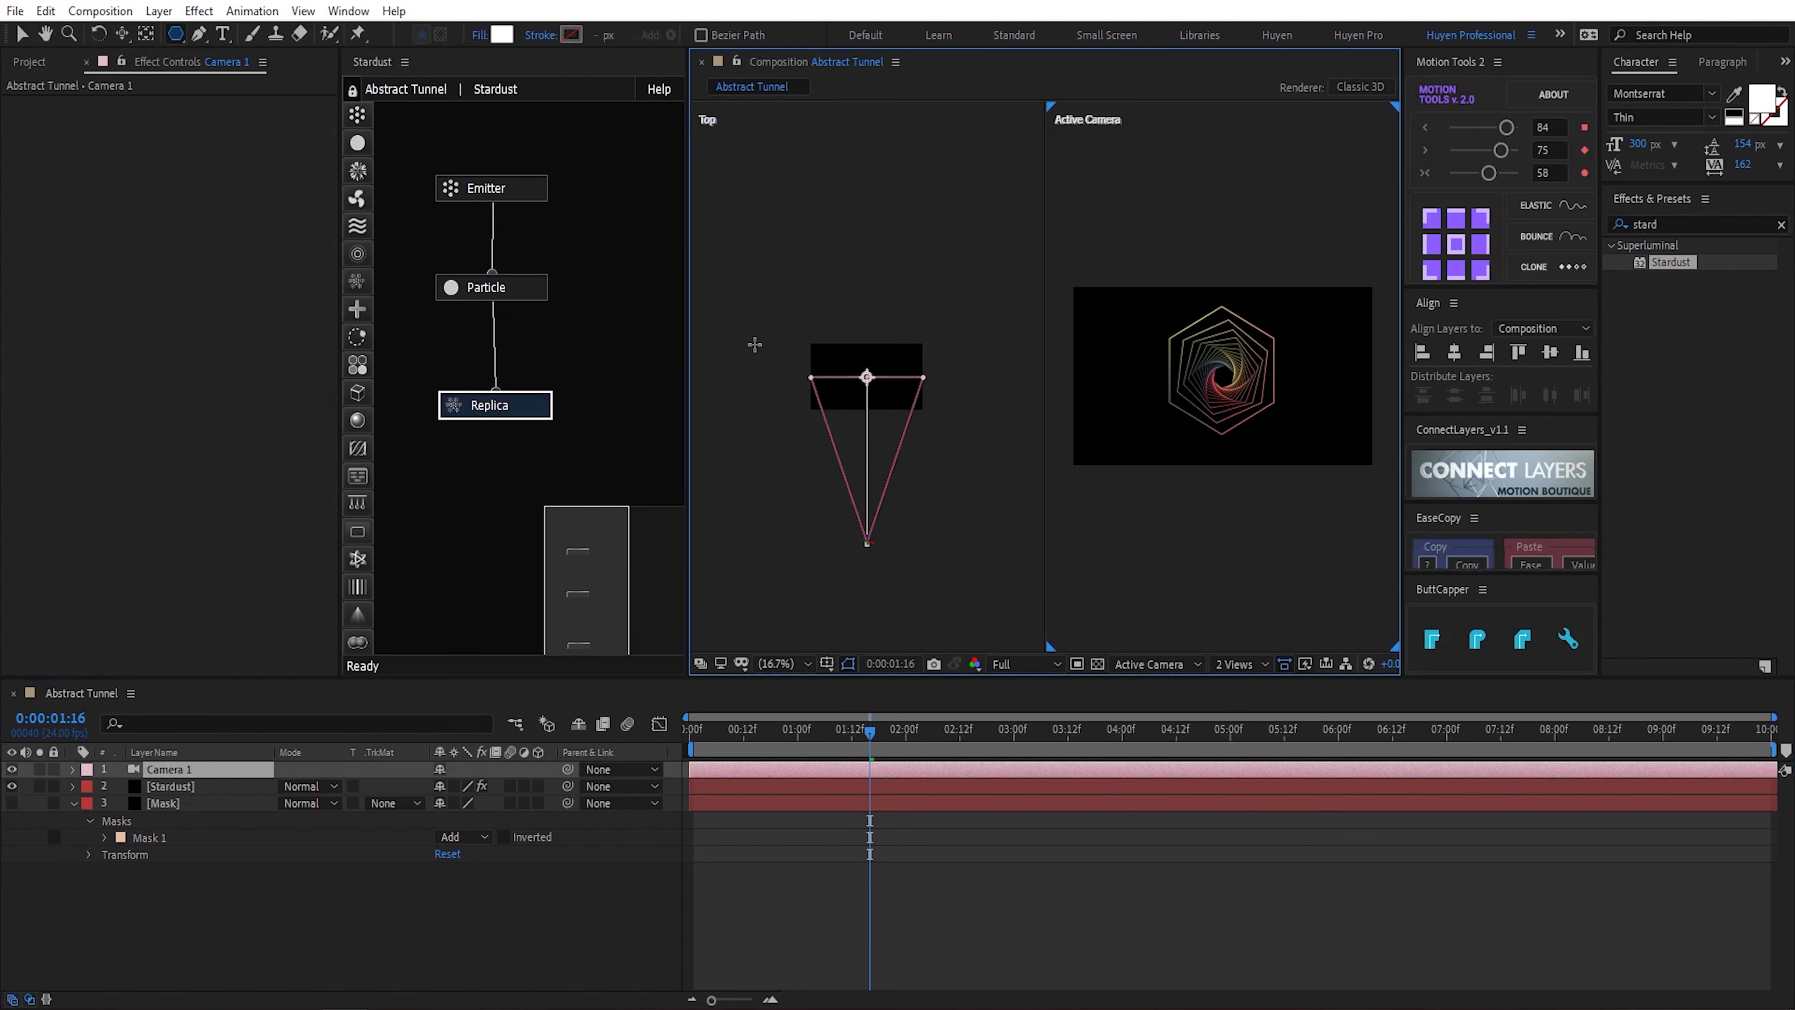
drag(122, 34, 212, 107)
drag(868, 437, 889, 744)
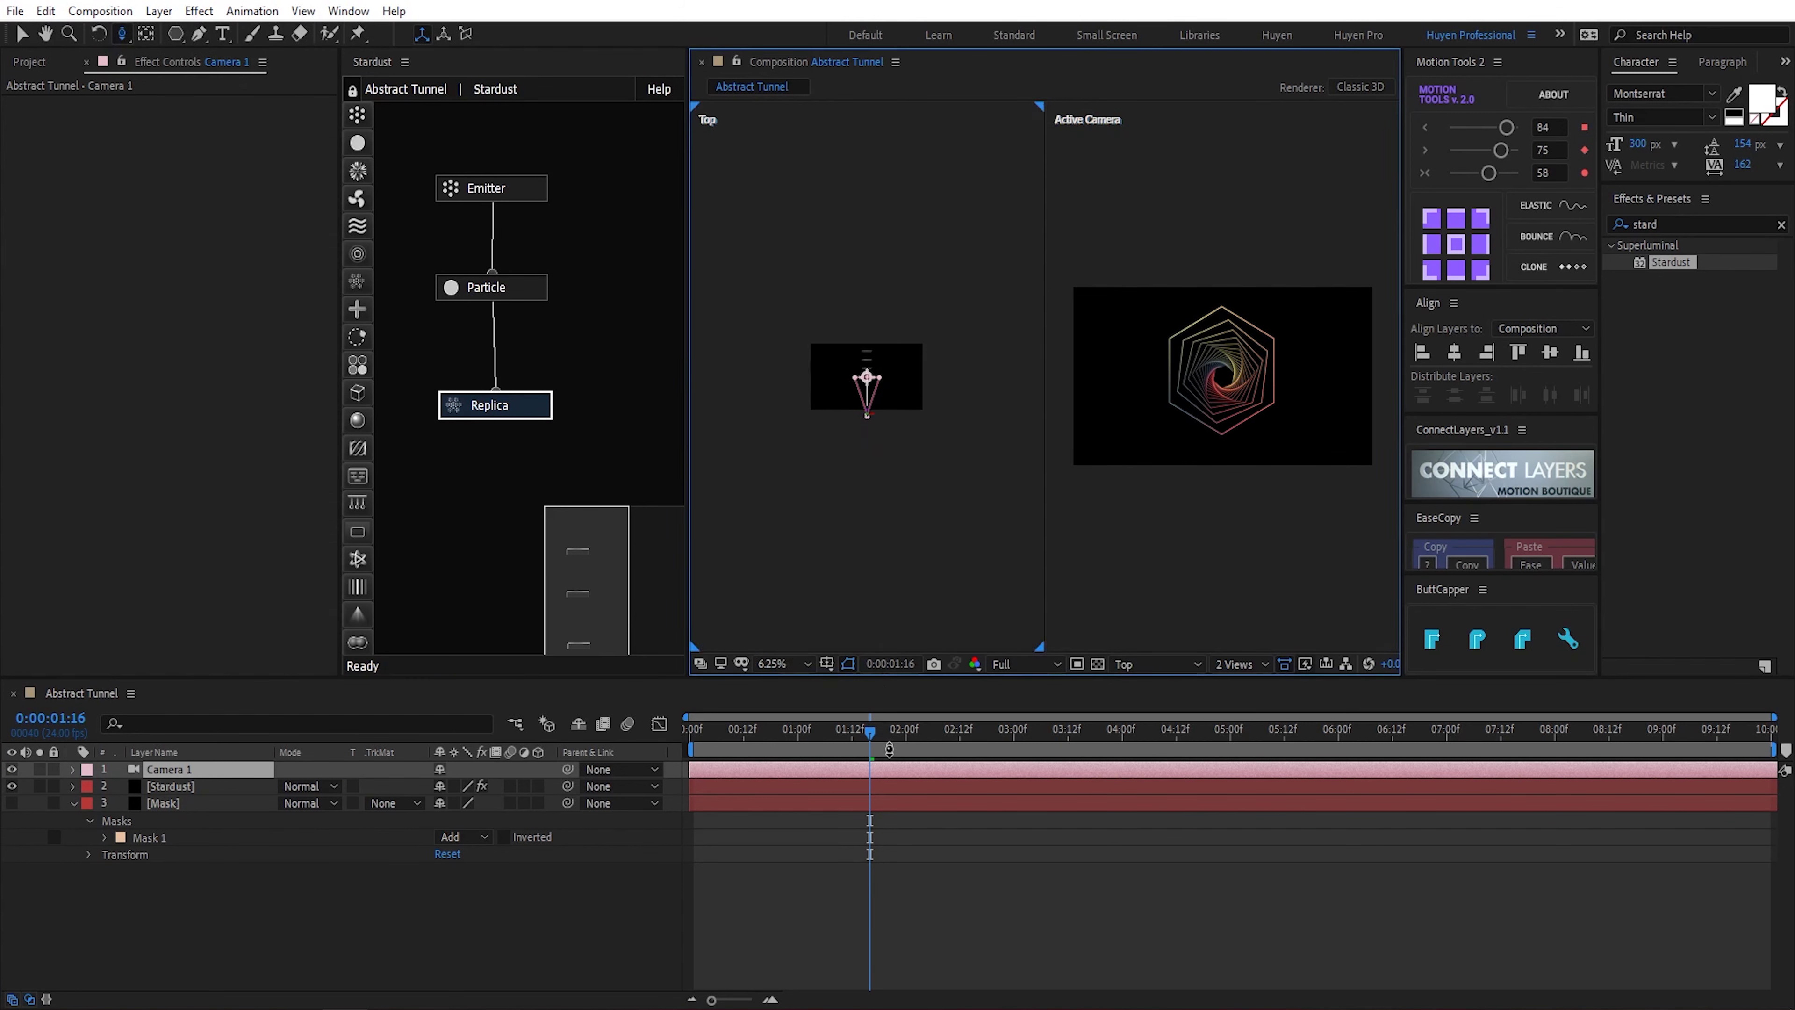
scroll(853, 346, up, 1)
drag(867, 456, 861, 567)
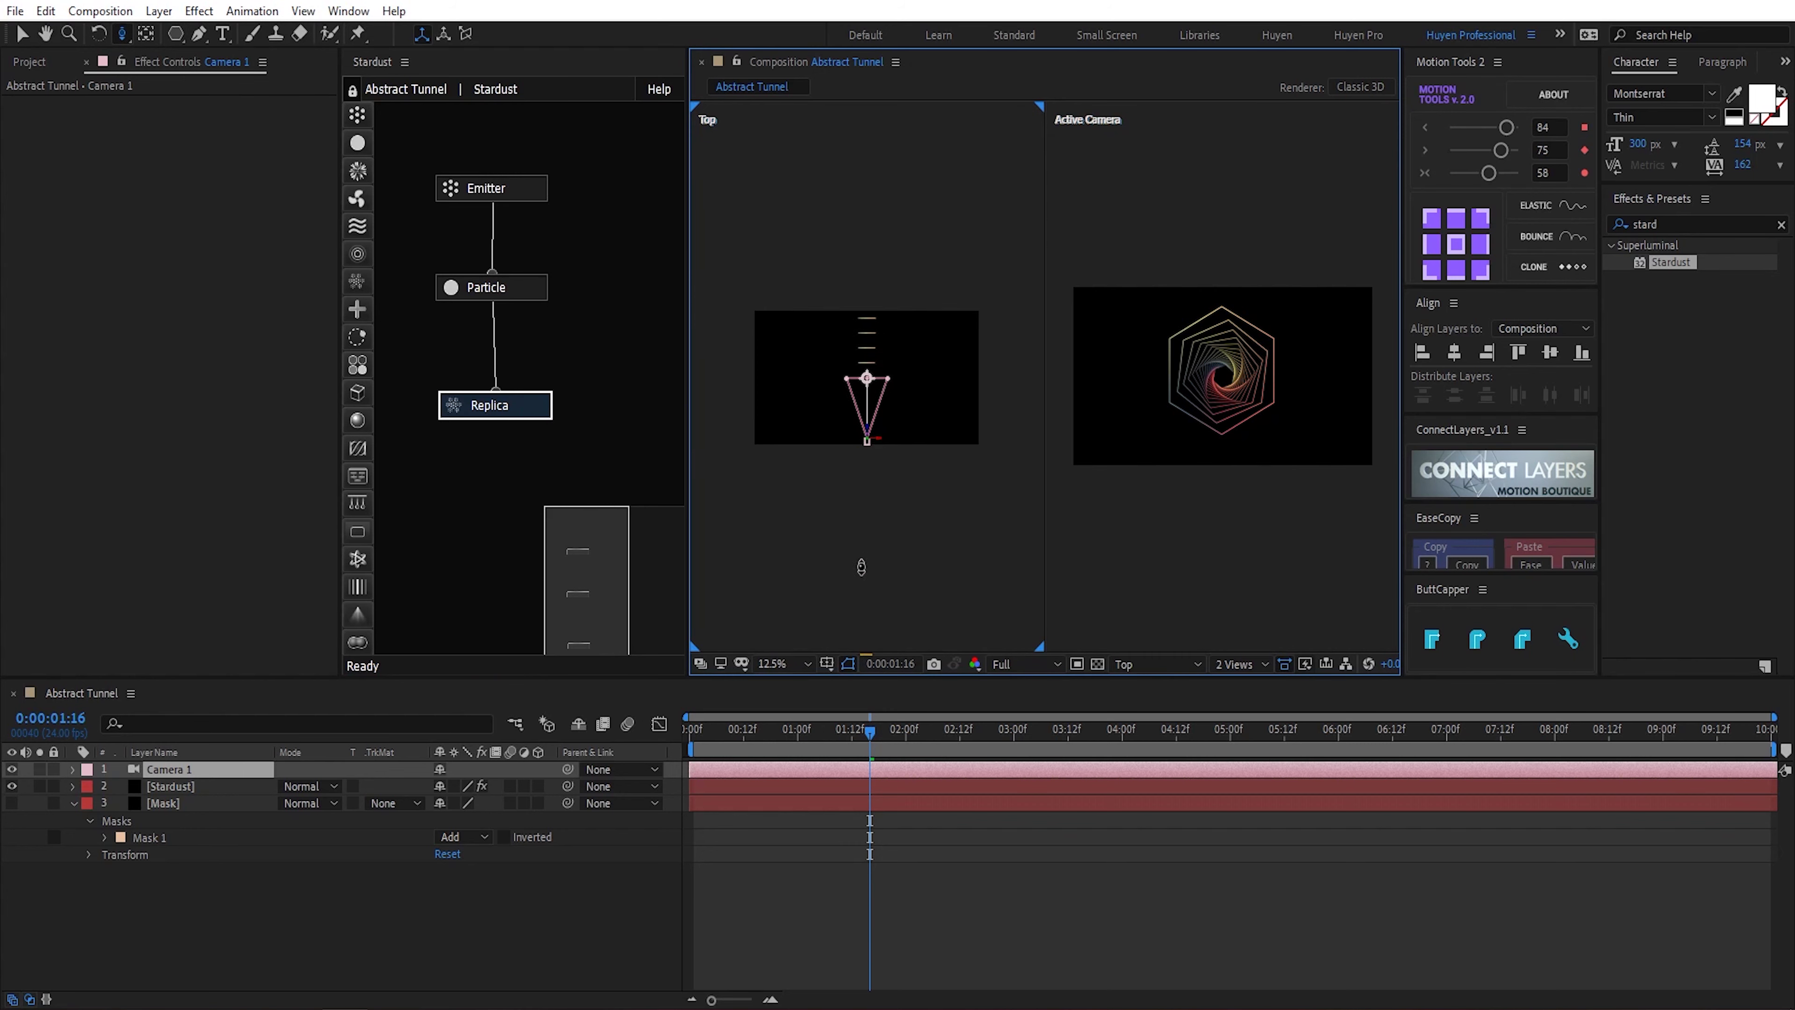
drag(121, 33, 184, 87)
drag(869, 403, 865, 504)
key(v)
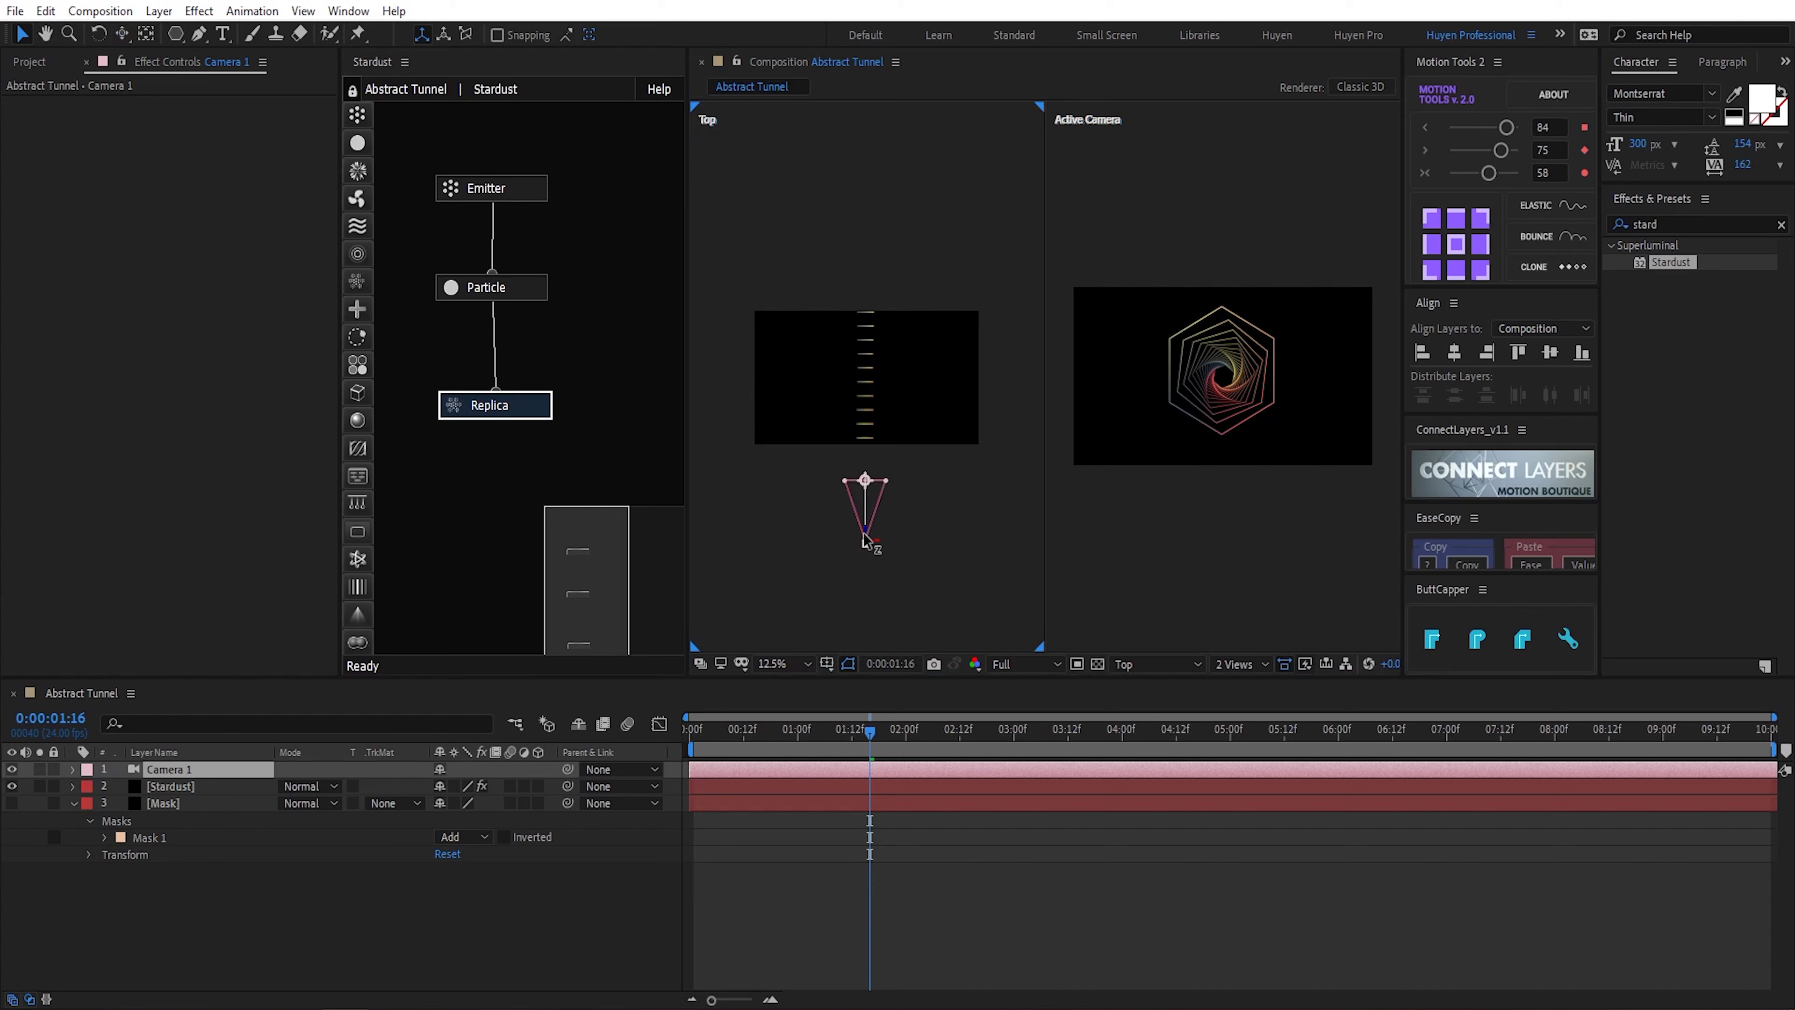
drag(863, 541, 866, 478)
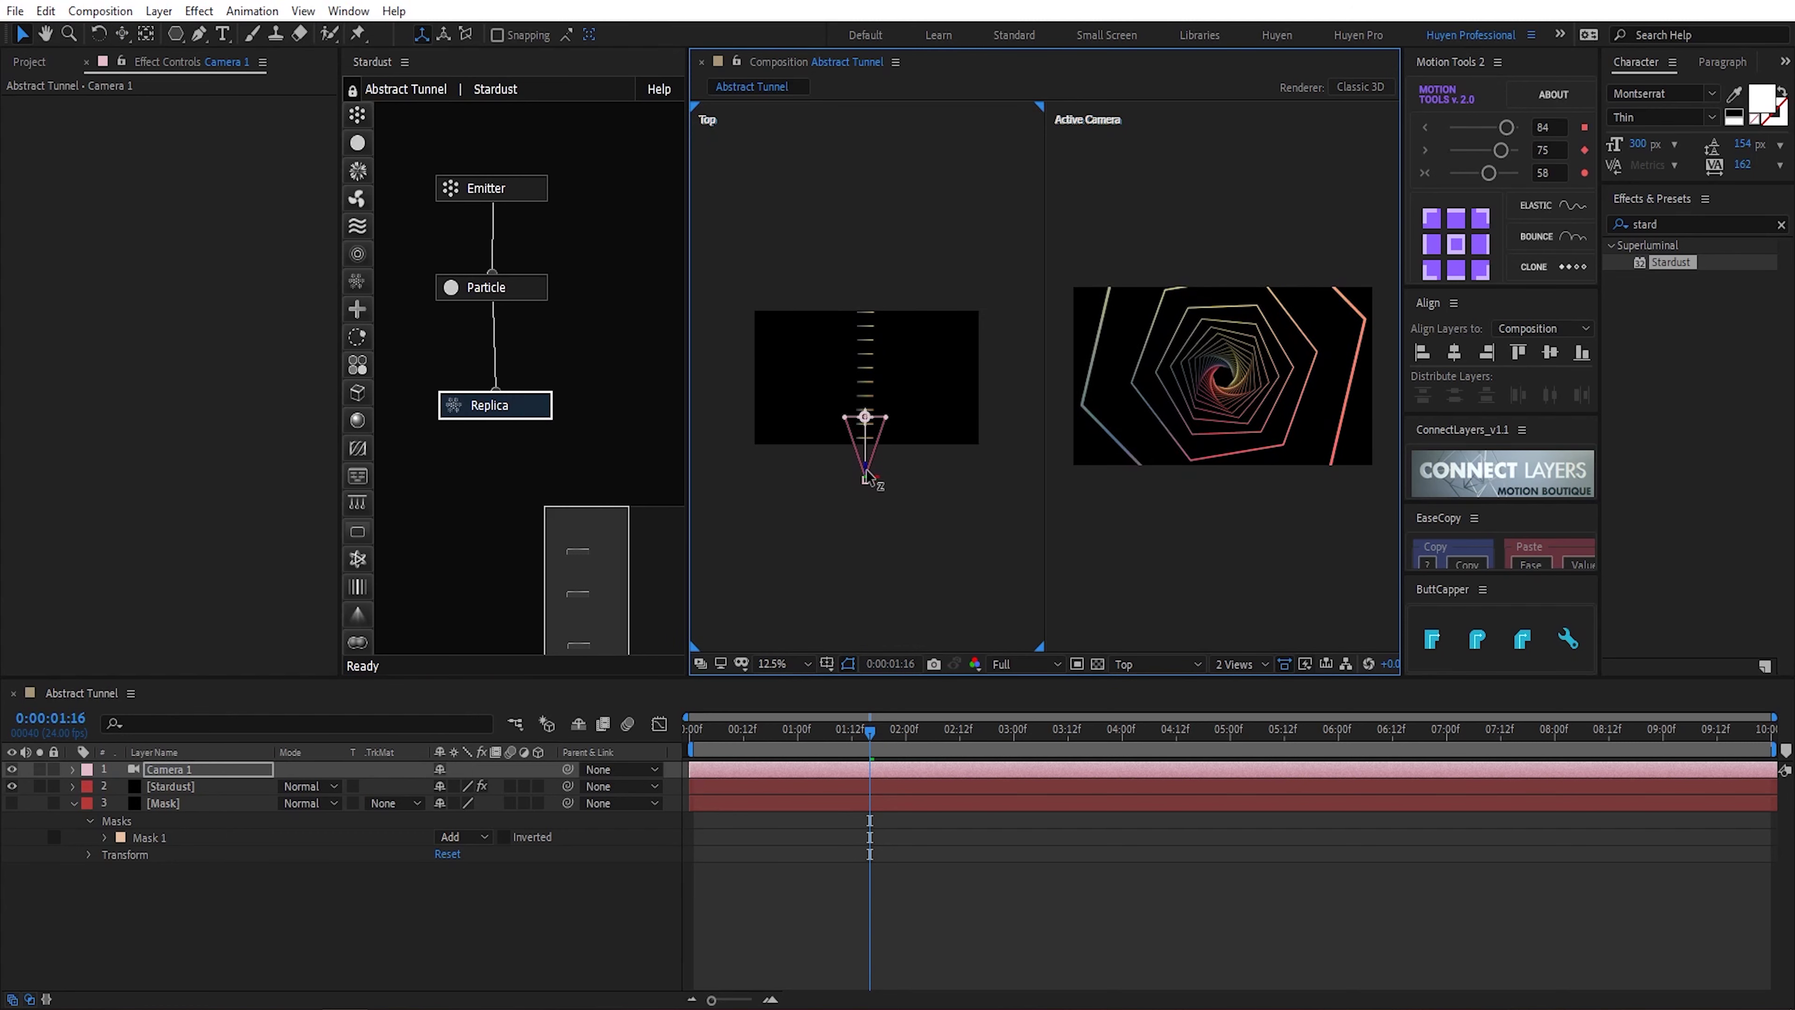
Step: Reveal Camera 1's Position and, at 0:00:00:01, set its Z to about 128 and enable keyframing
click(228, 775)
key(p)
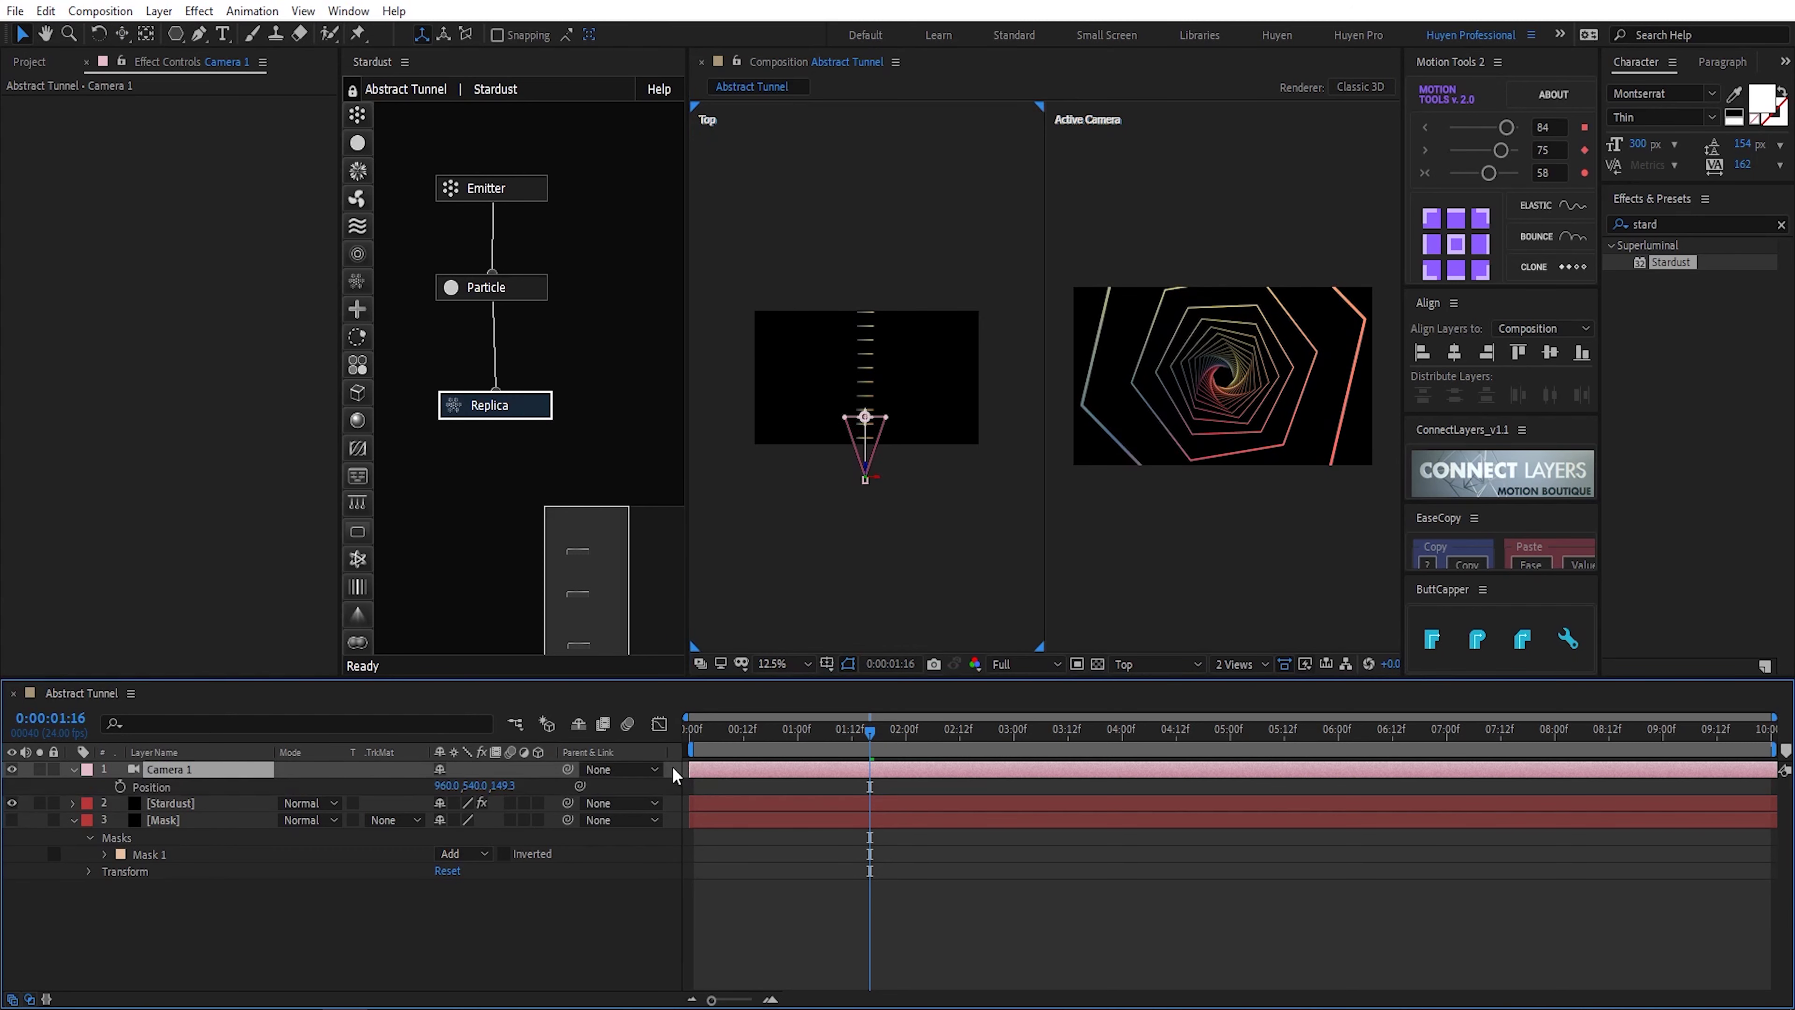
click(733, 736)
drag(734, 739, 695, 737)
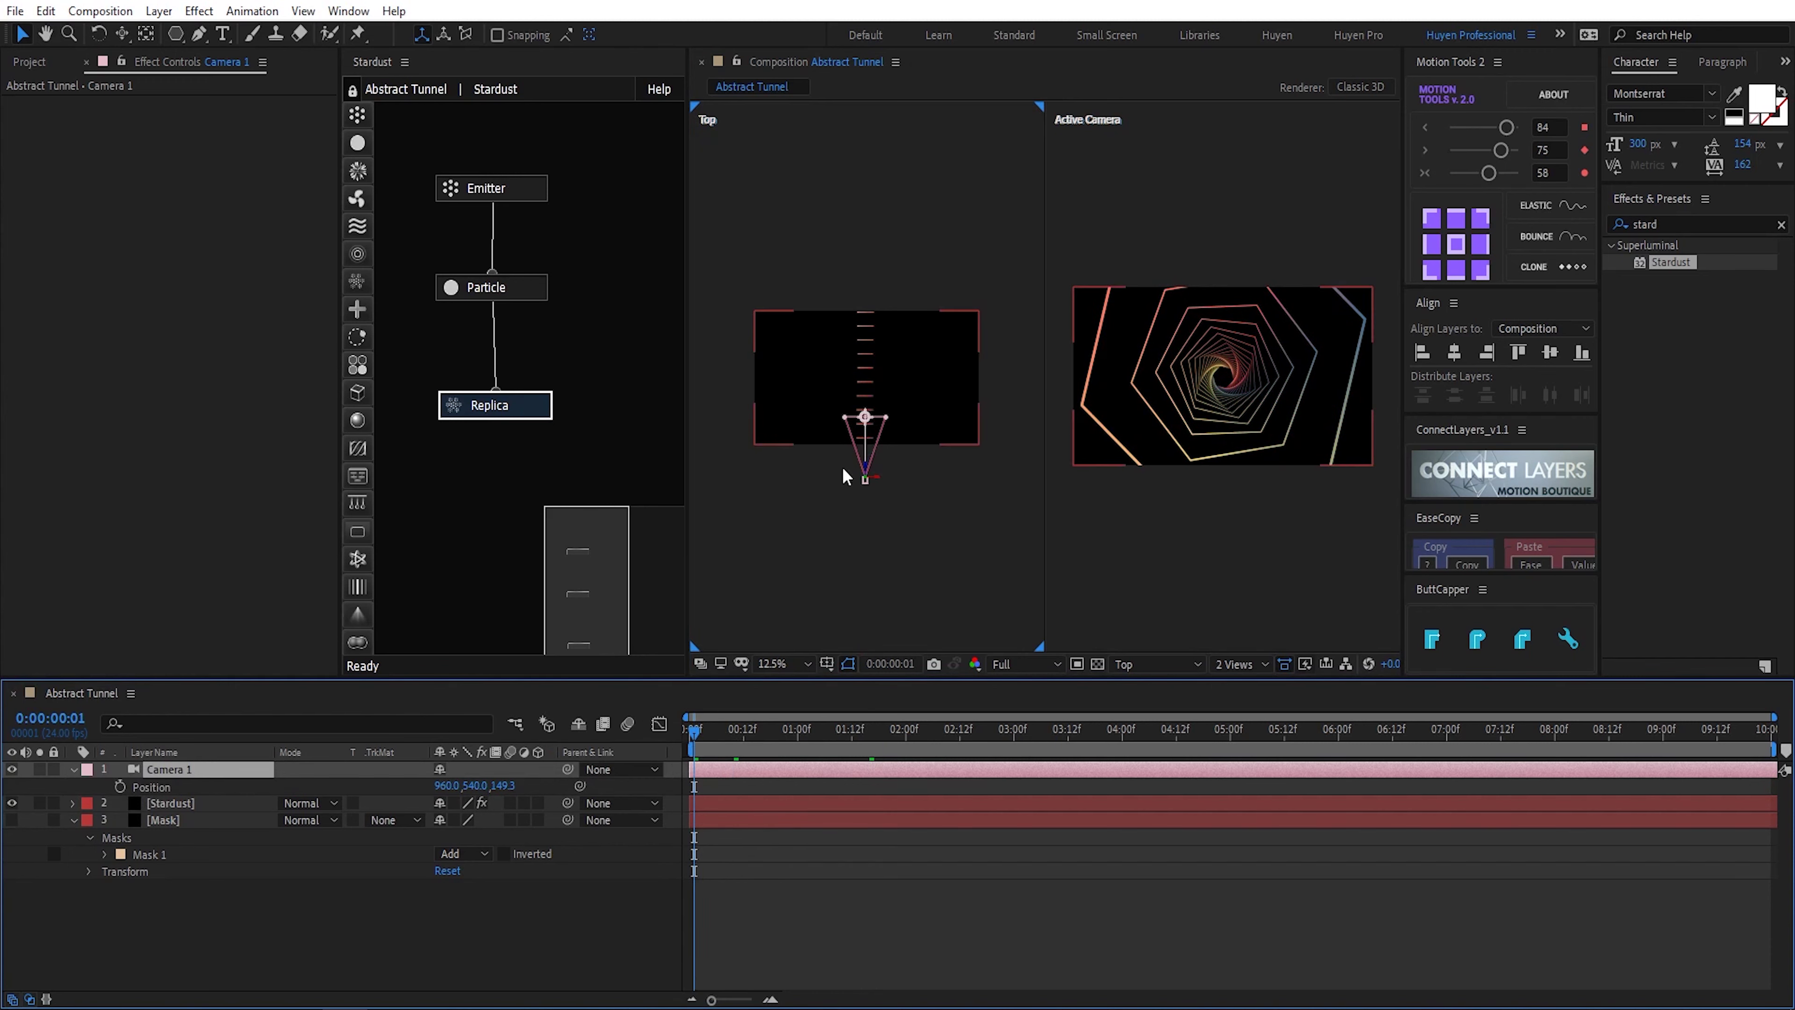
drag(503, 785, 518, 841)
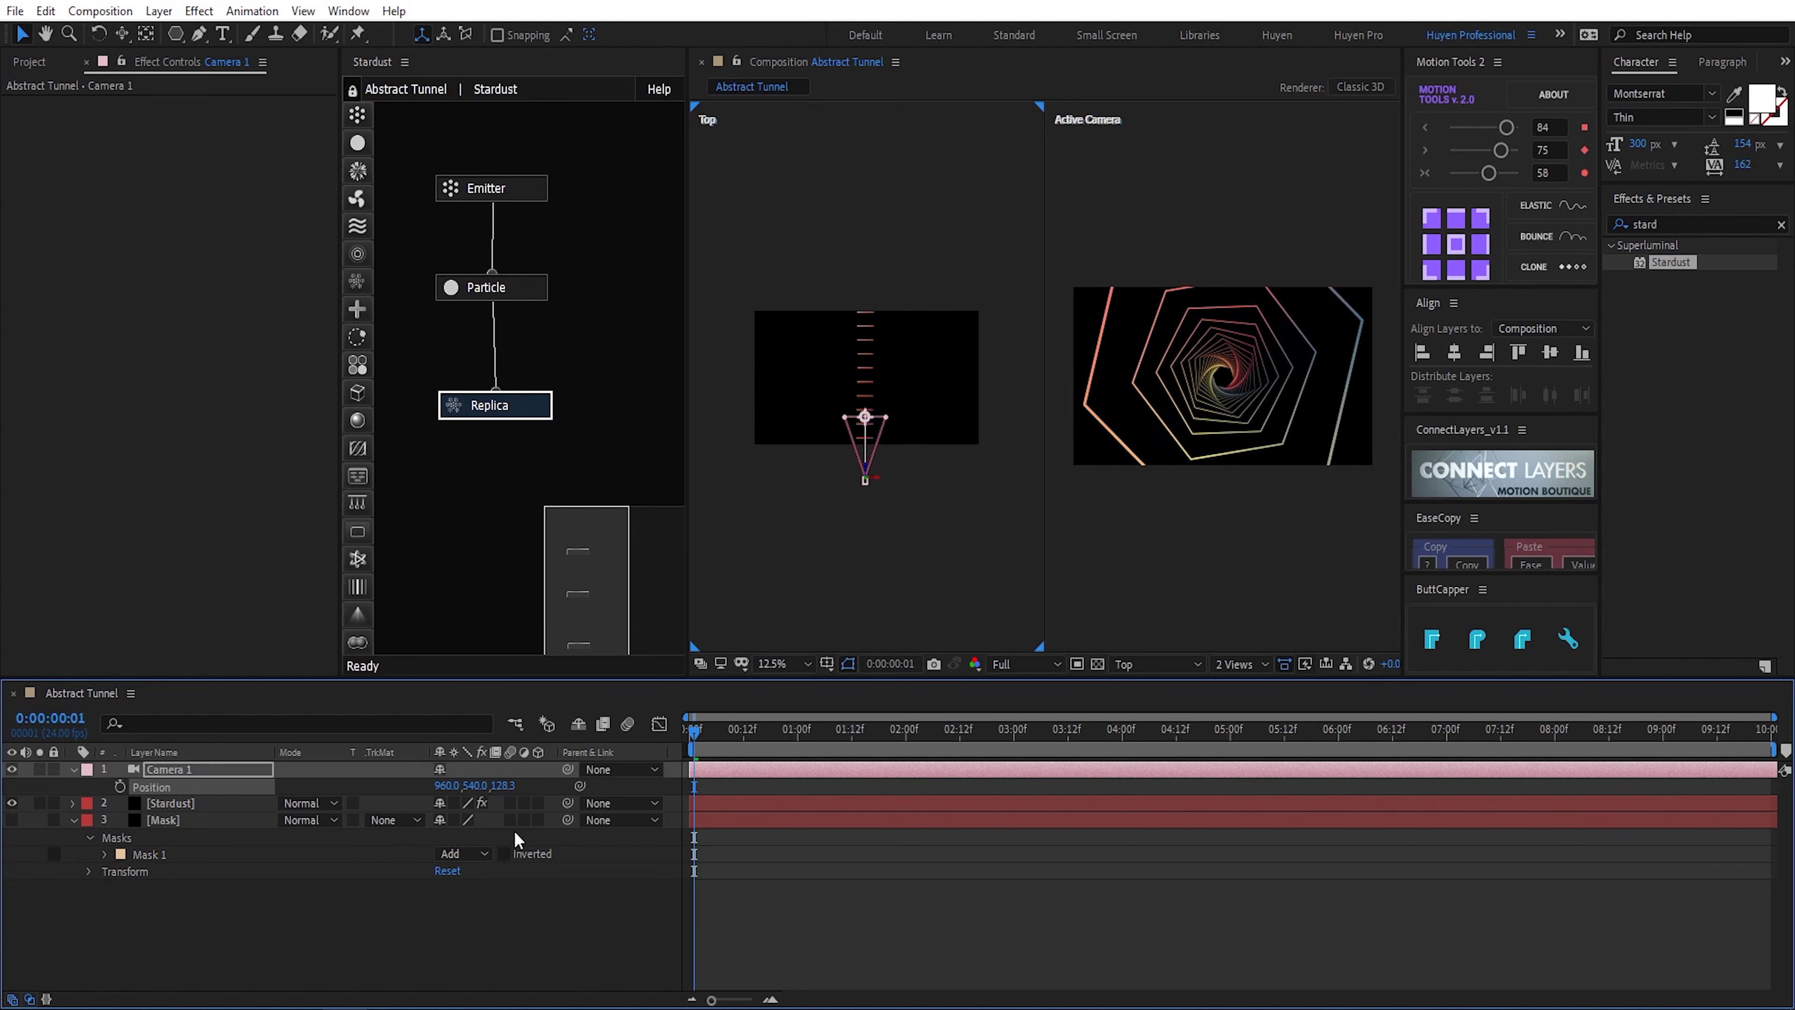
click(119, 787)
Step: At 0:00:09:23, move Camera 1 deep along the tunnel in the Top view to a Position Z of about 16320
key(End)
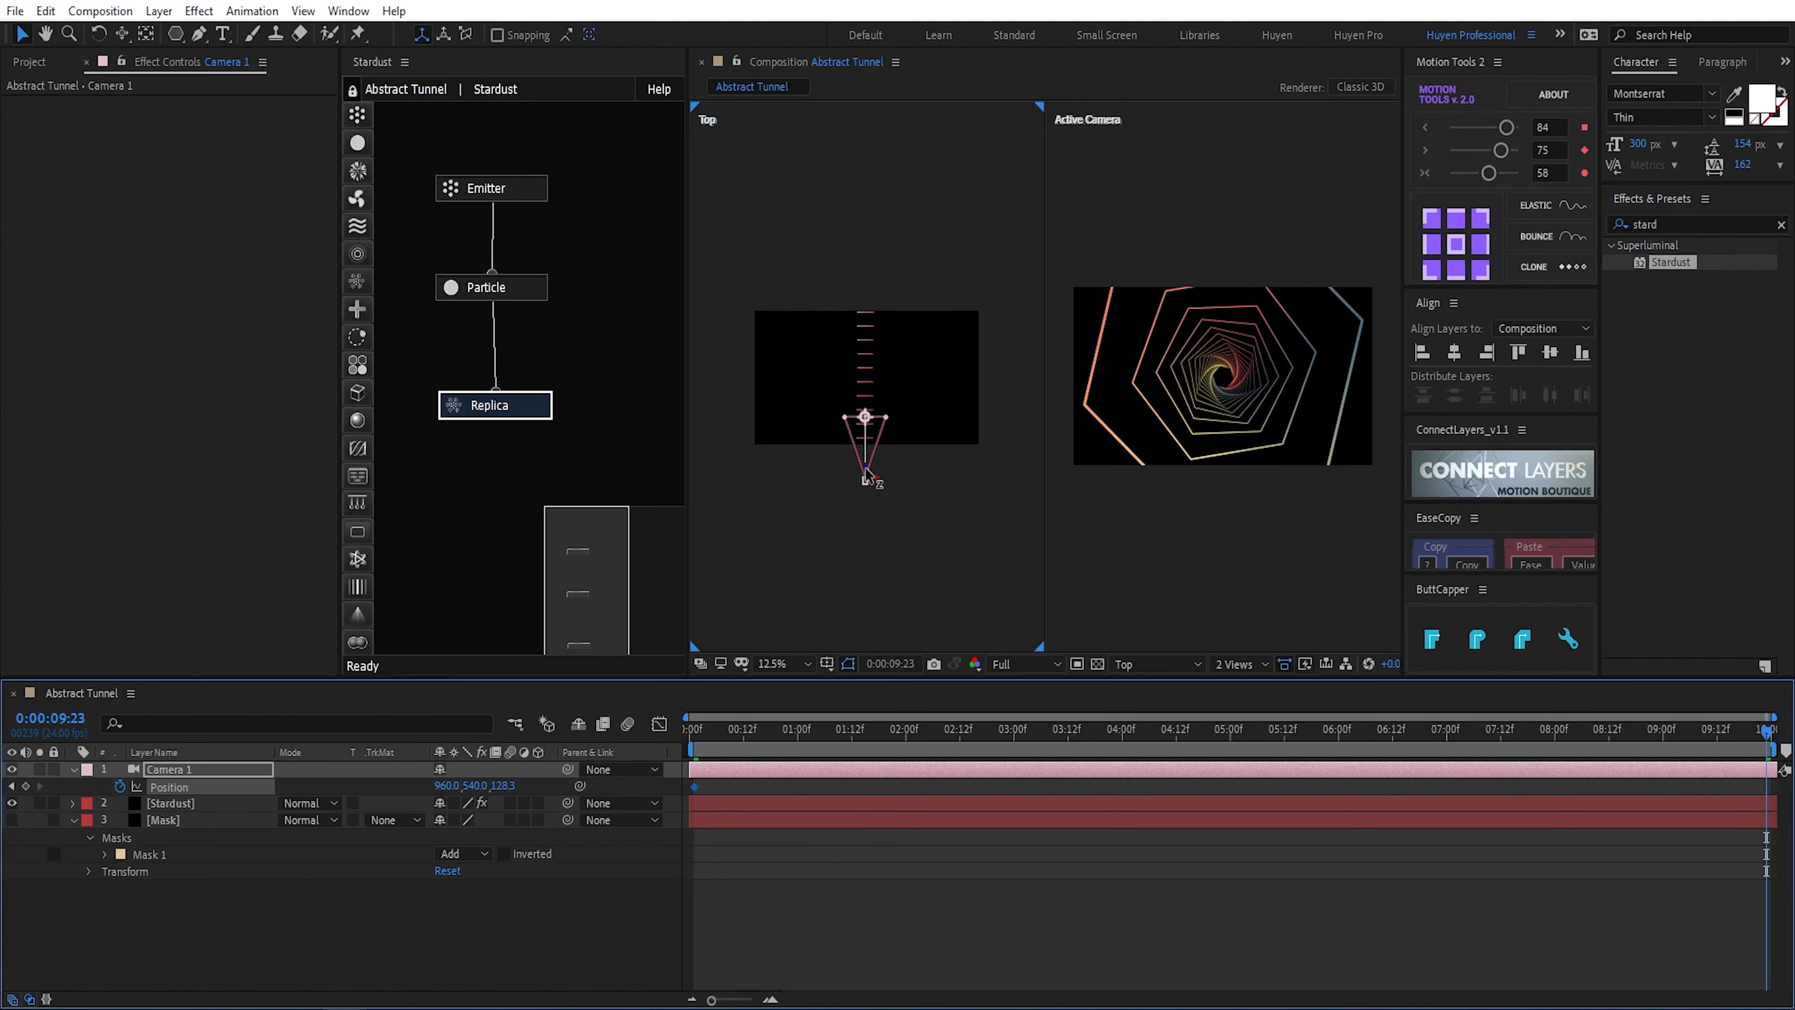
drag(867, 479, 882, 233)
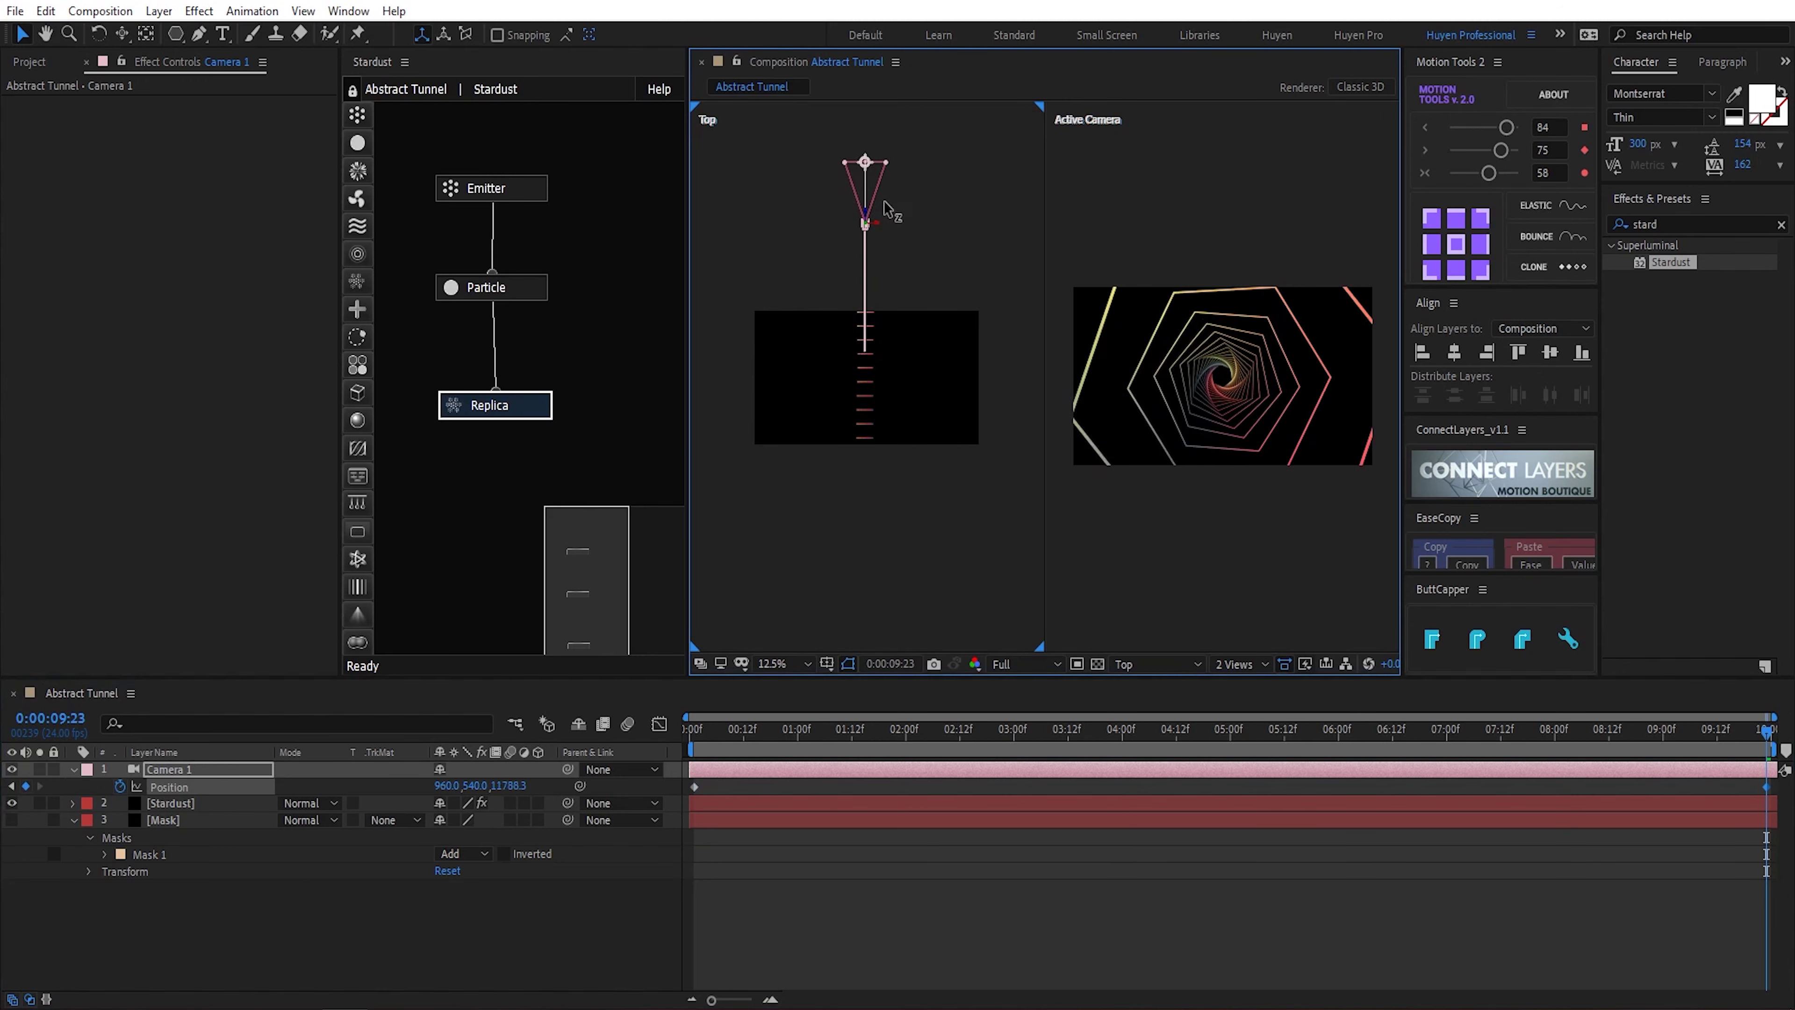
drag(898, 149, 905, 112)
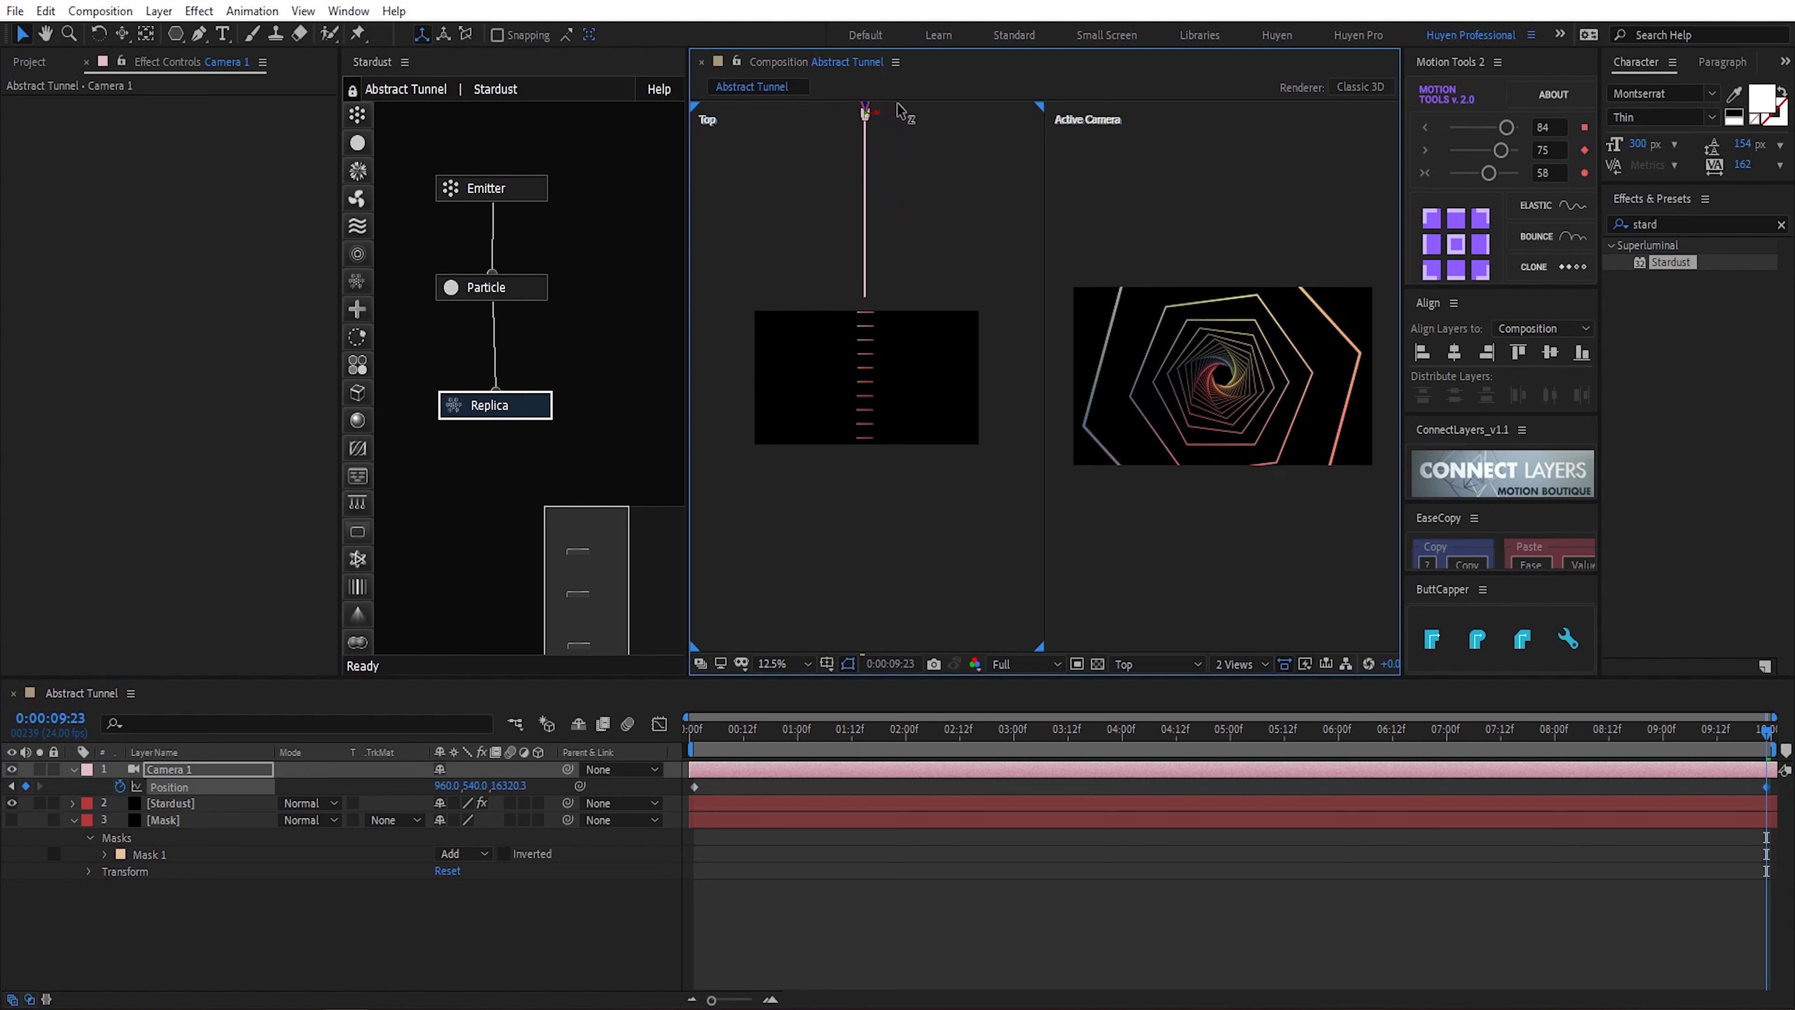
key(comma)
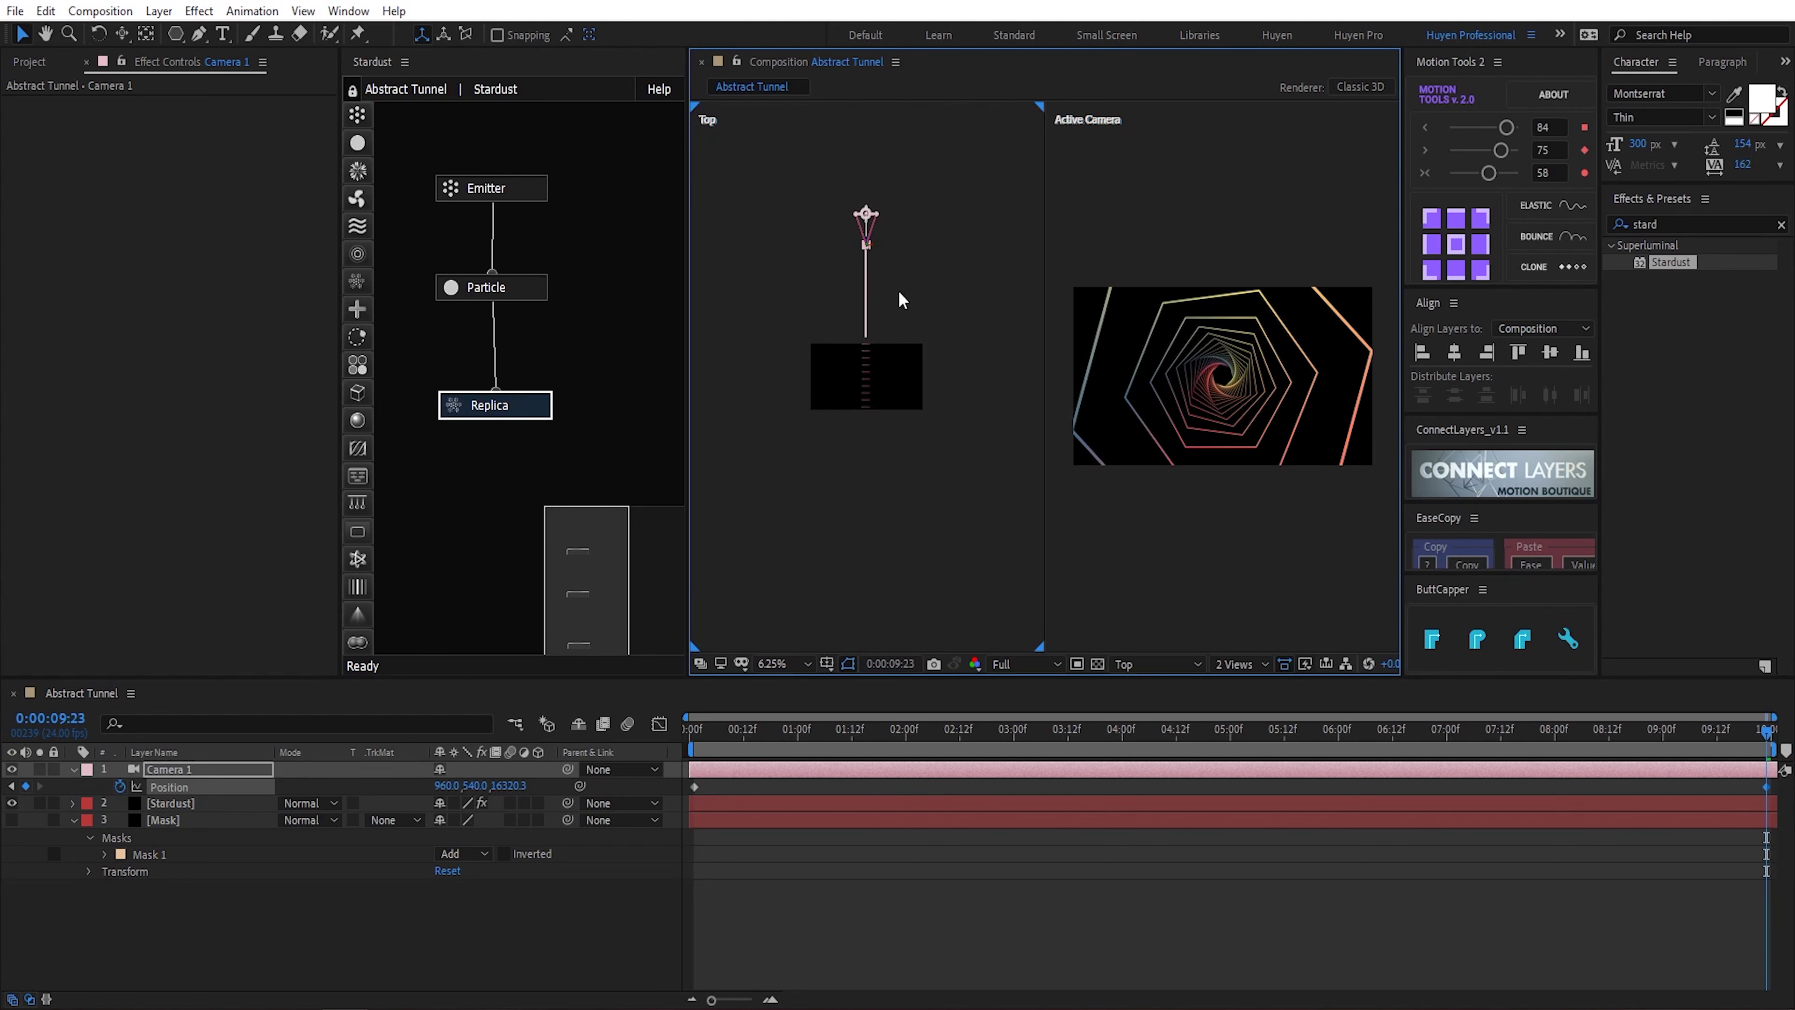
Step: Push the camera's final Position keyframe further to a Z of about 18831 and scrub through the timeline to check it
drag(511, 792, 575, 785)
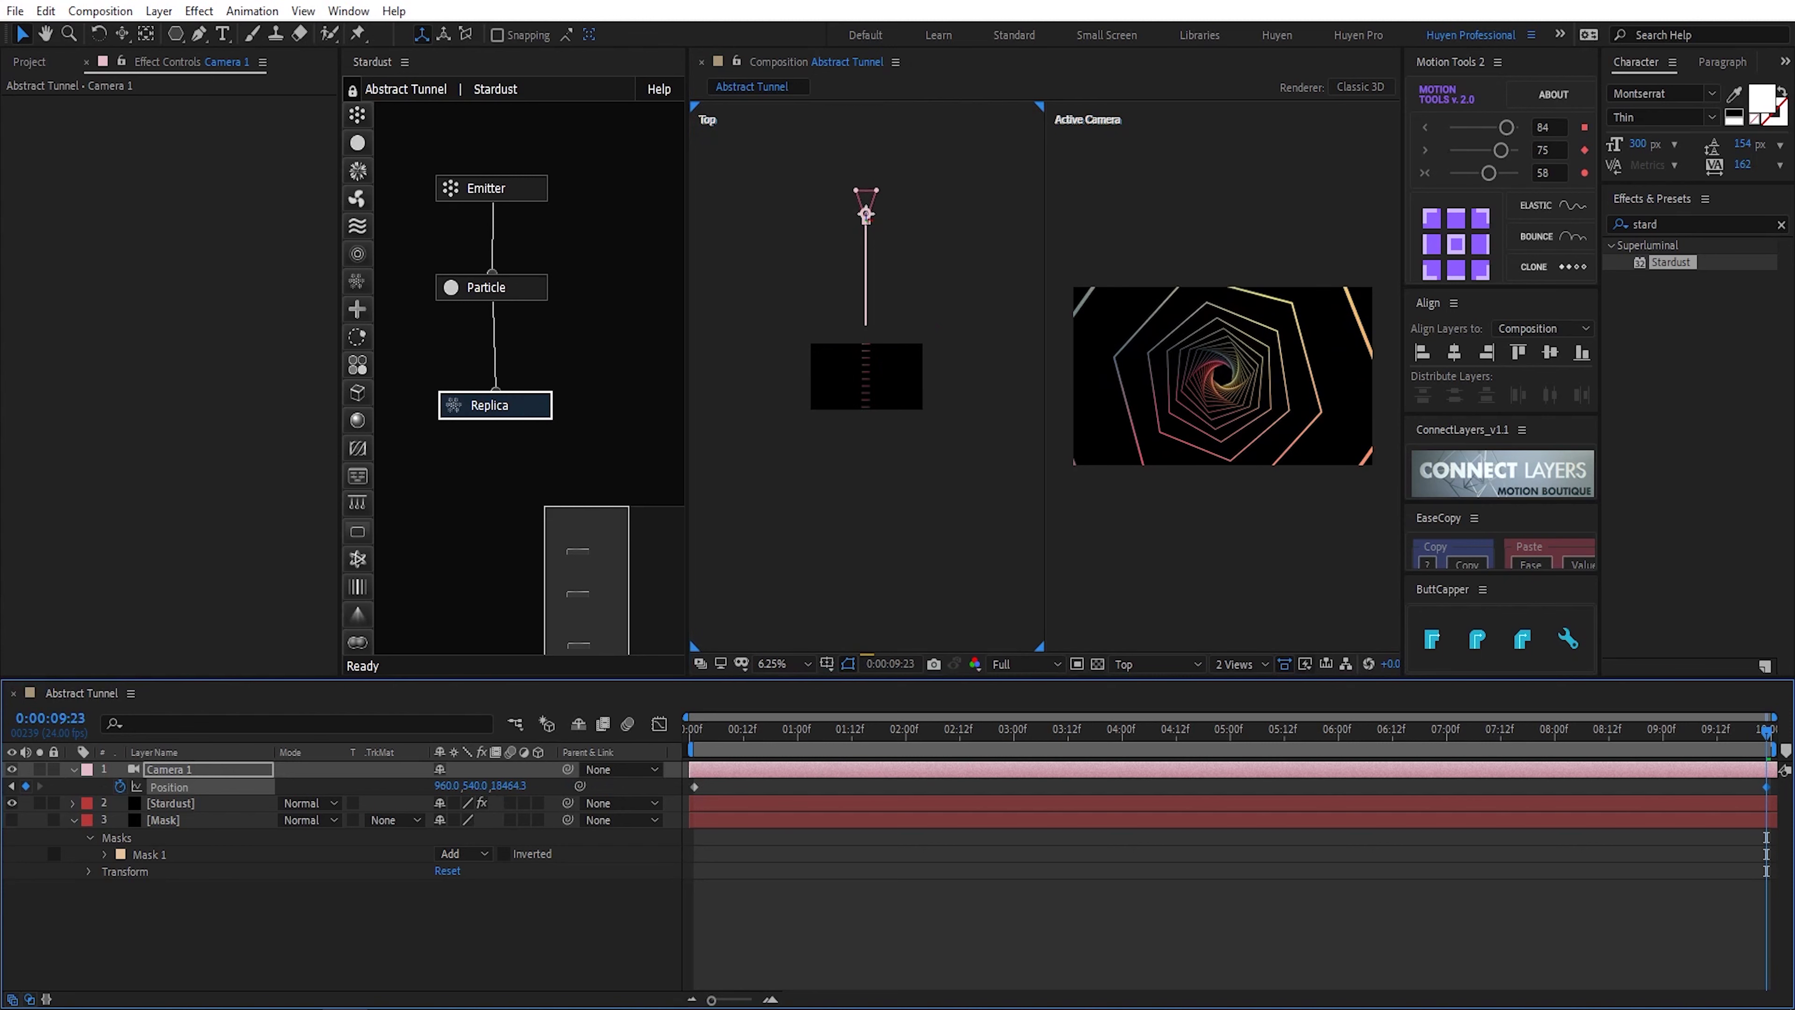
drag(512, 793, 1286, 780)
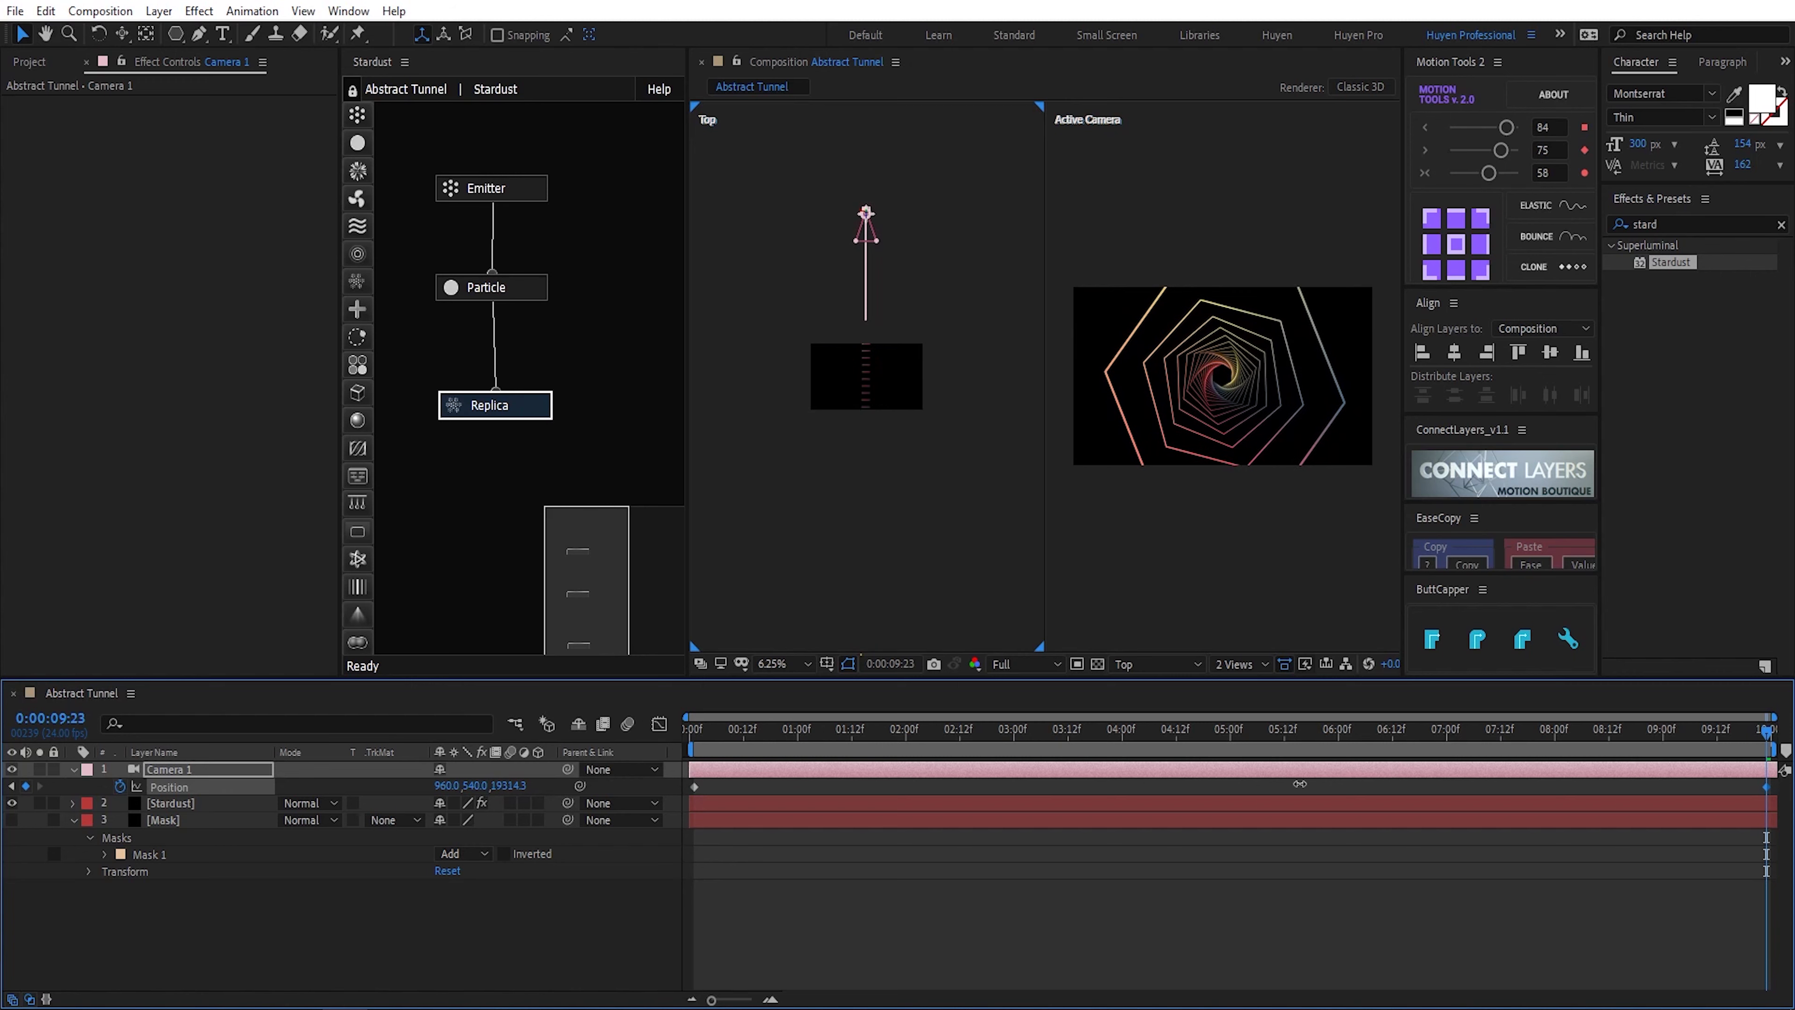
drag(862, 744, 1739, 686)
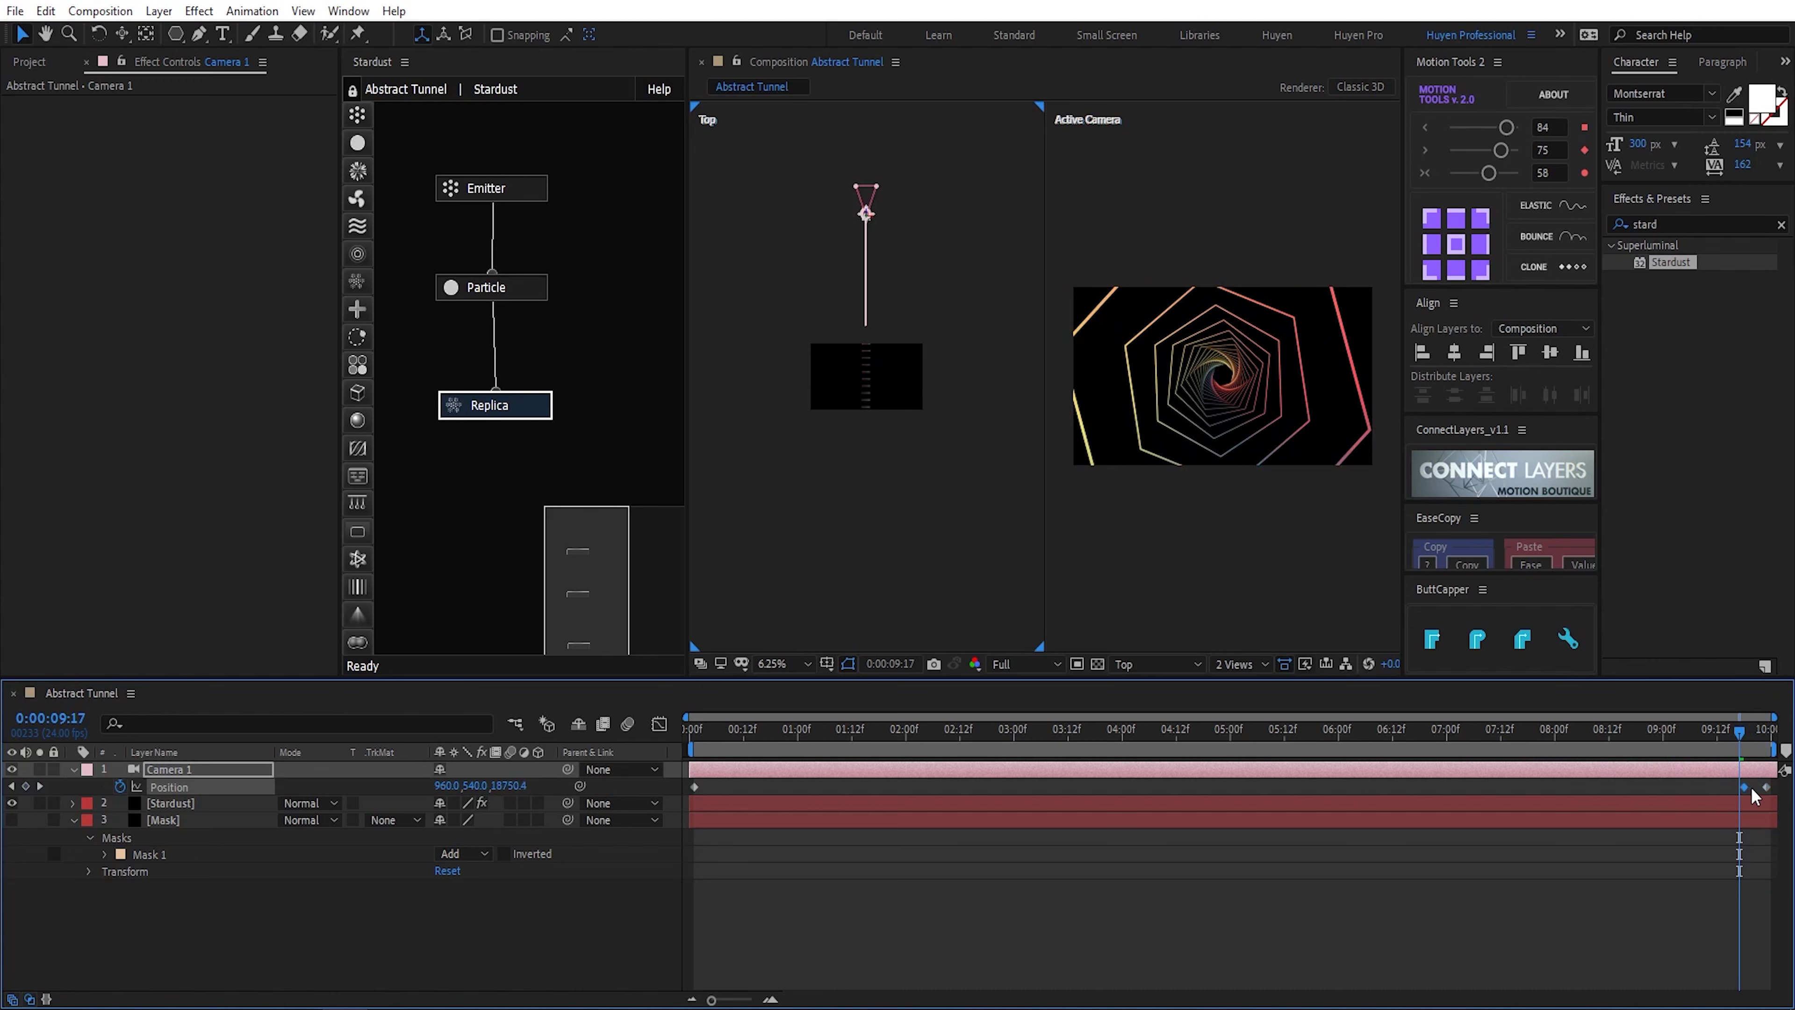
Step: Play the camera move from the start of the composition to examine the flight through the tunnel
click(761, 731)
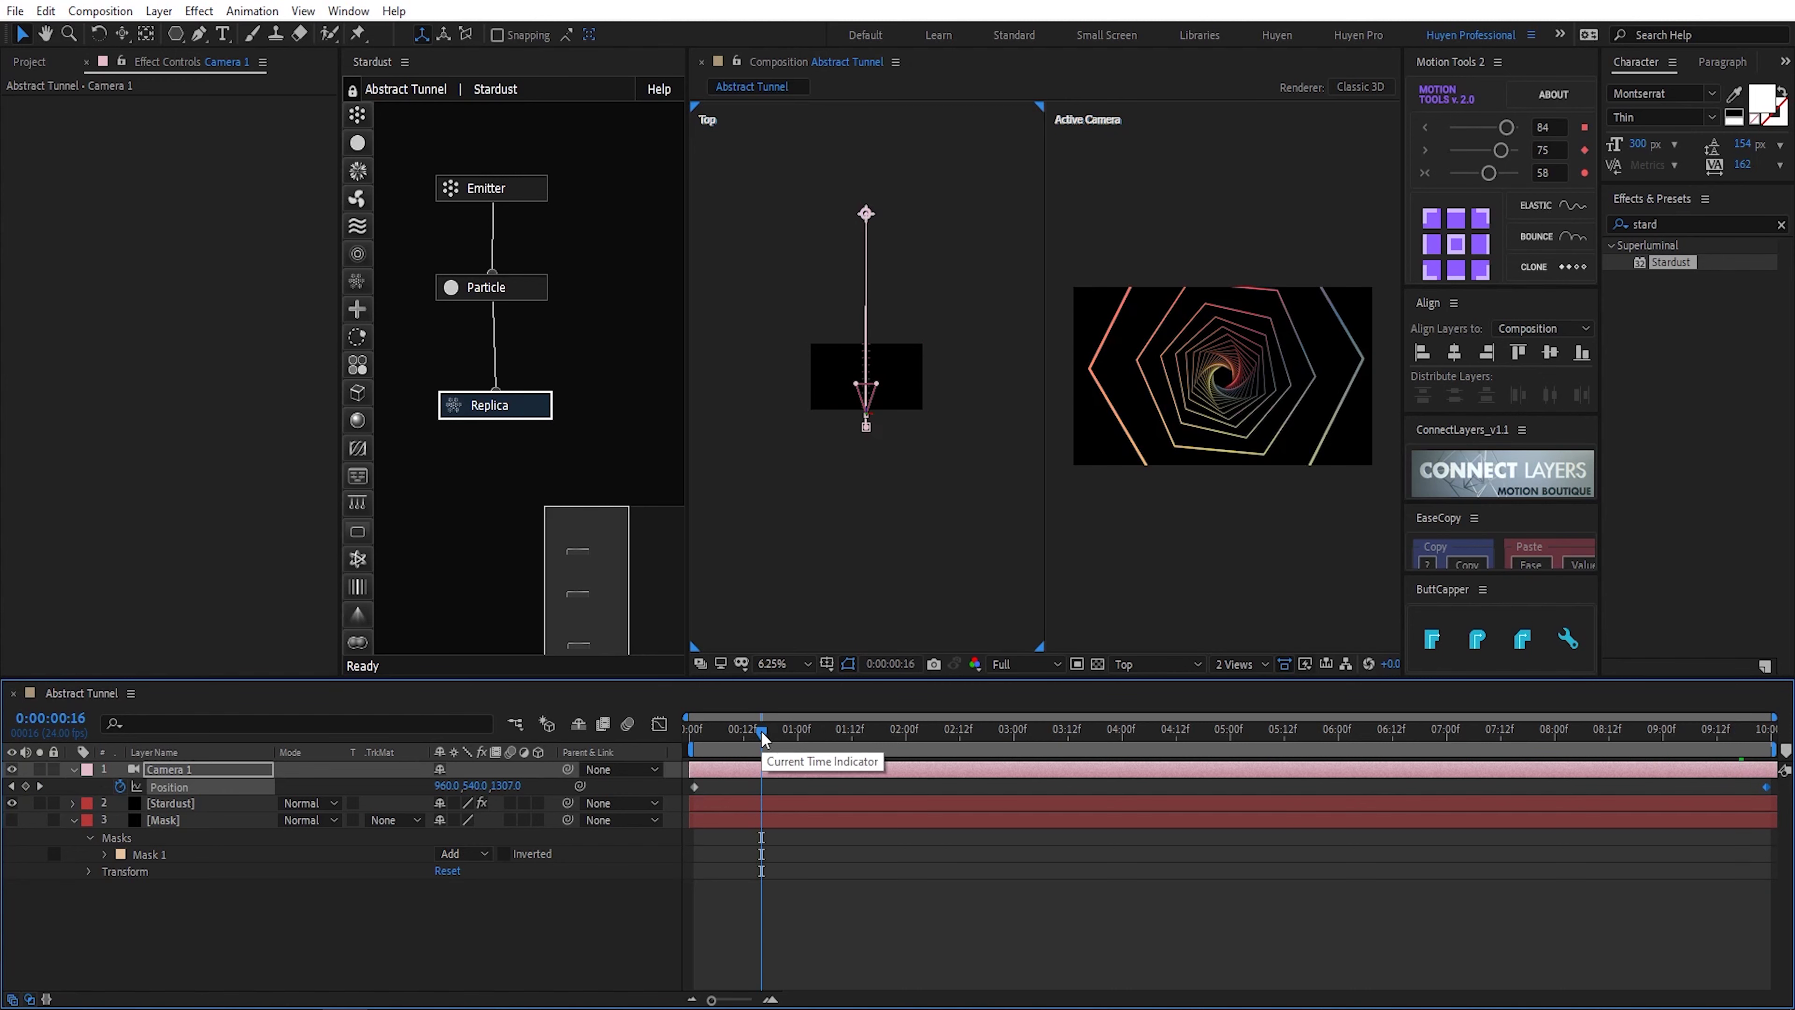
key(space)
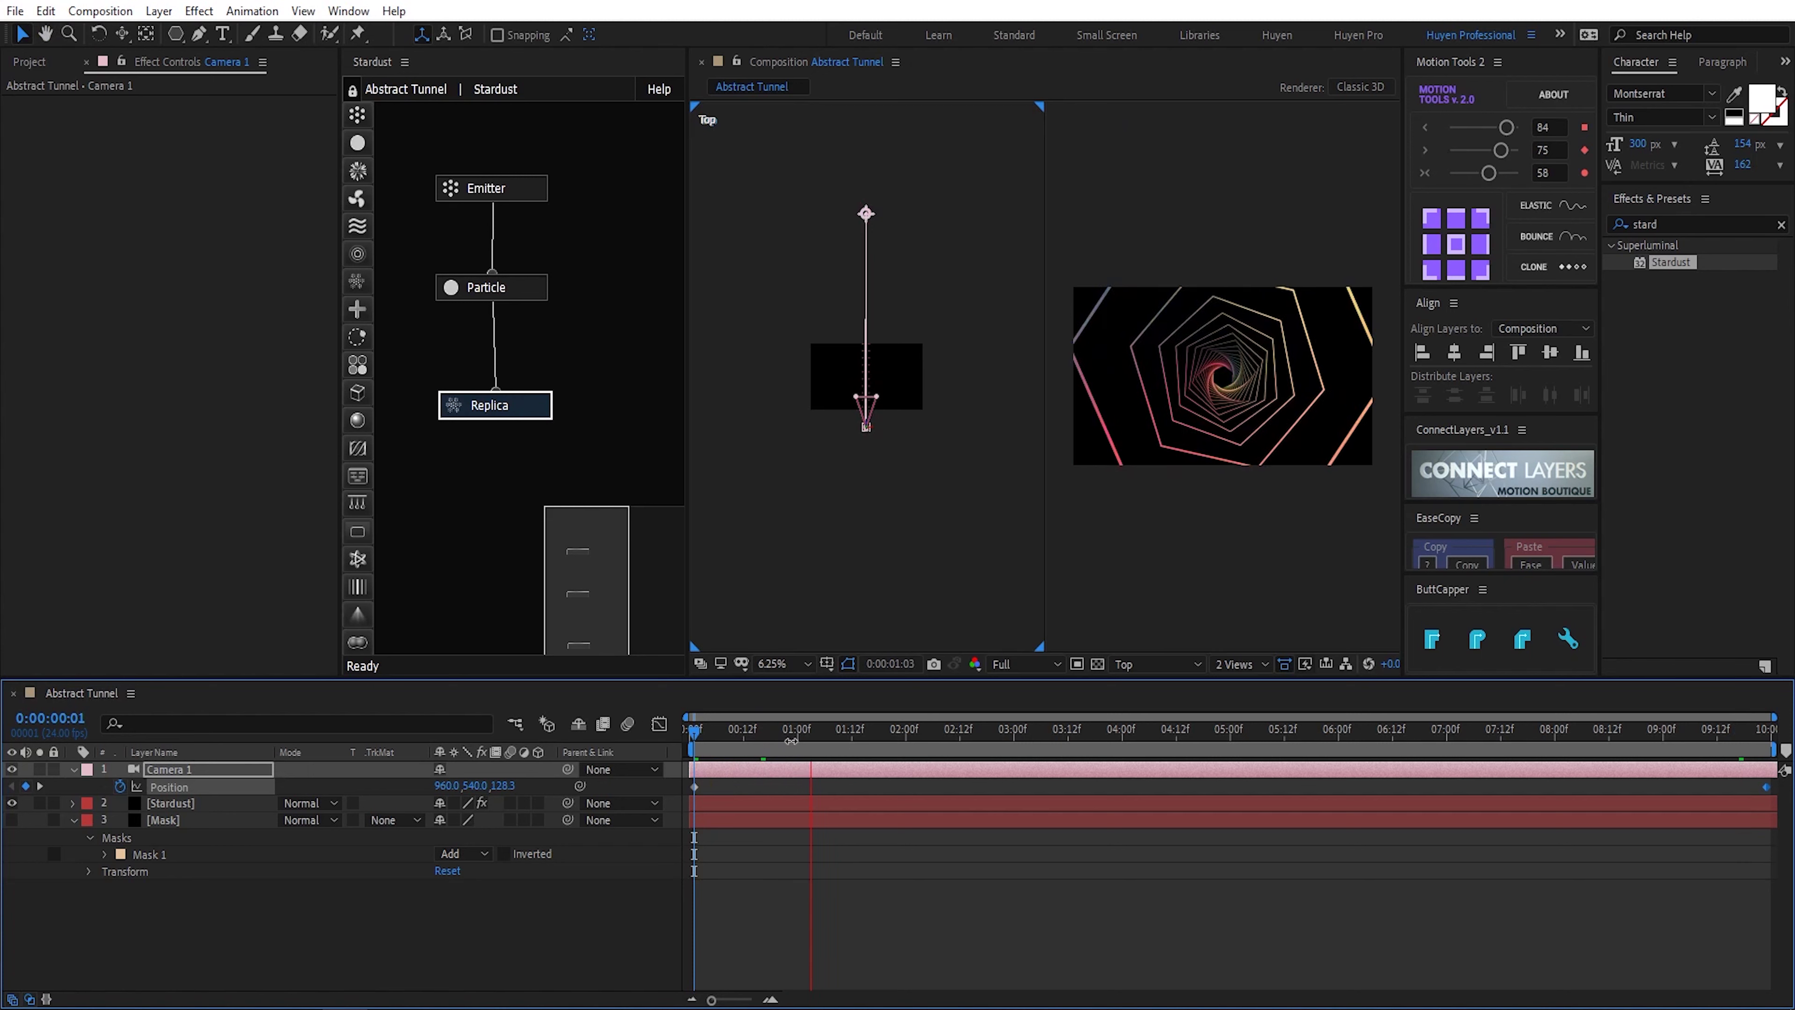
key(space)
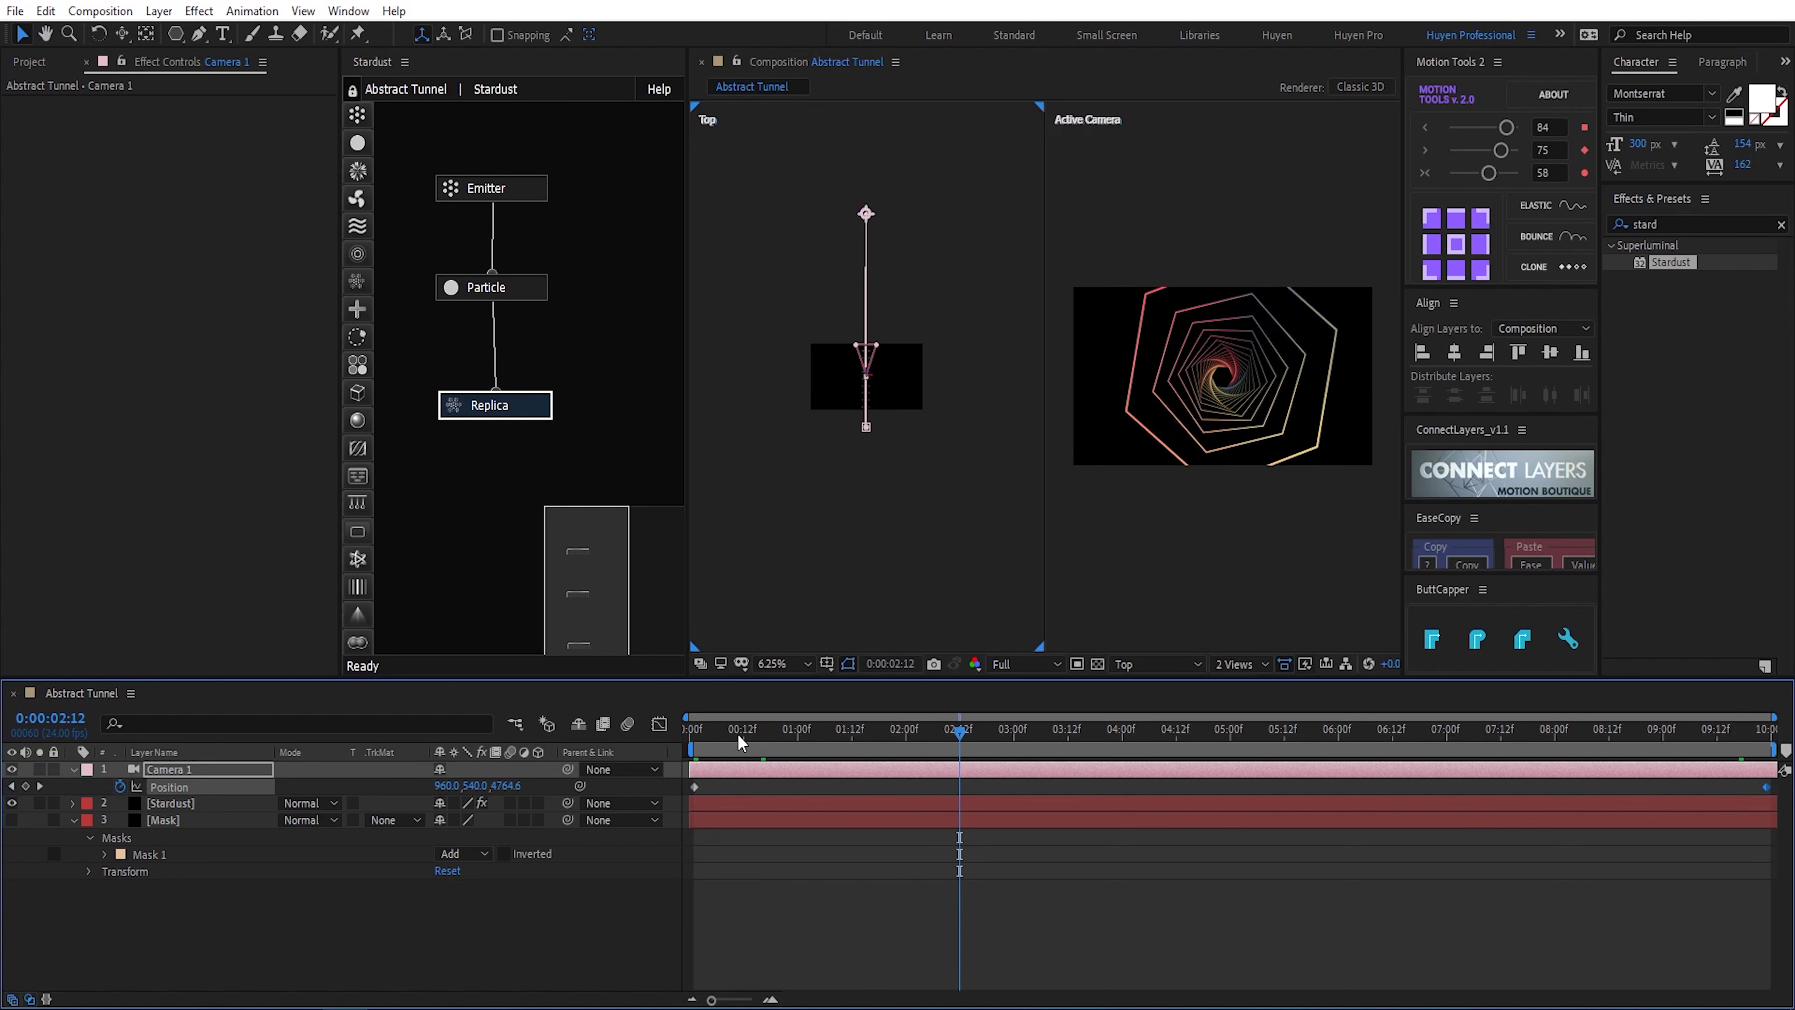
click(740, 736)
key(space)
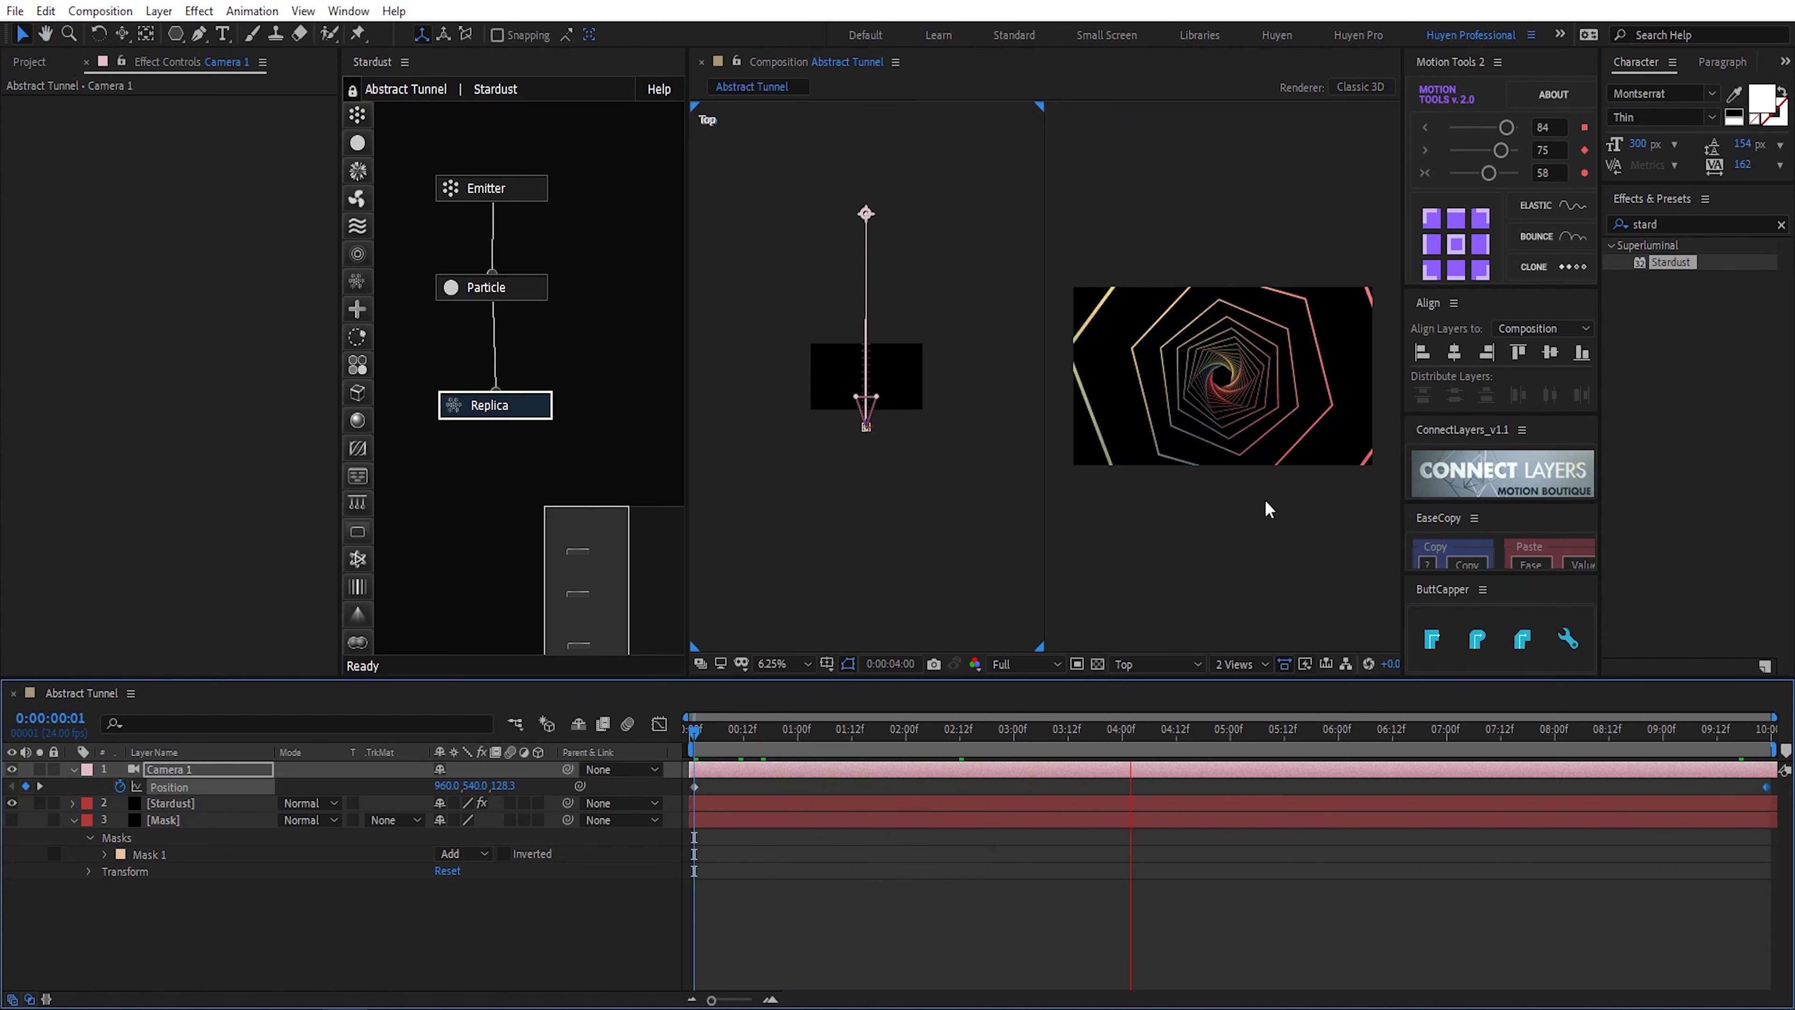
key(space)
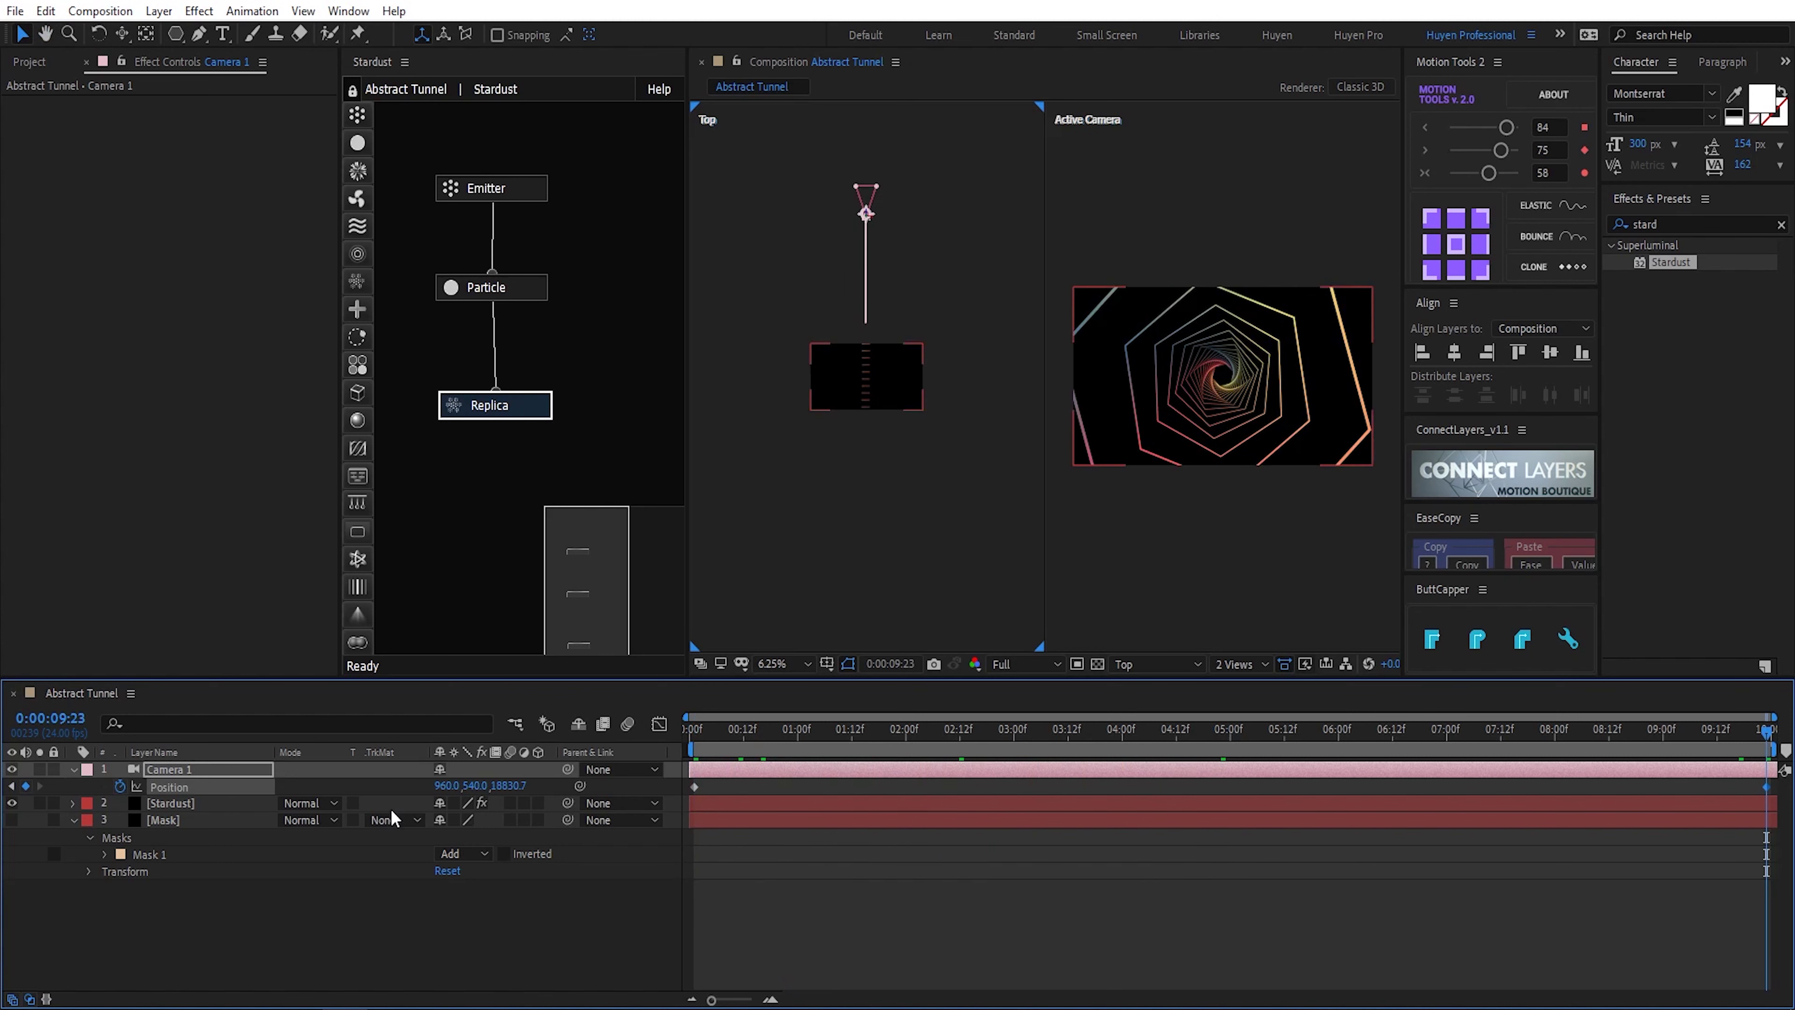
Step: Adjust the camera's Position Z at 0:00:09:23 to about 19001 and scrub the timeline back to the first keyframe
drag(530, 785, 705, 758)
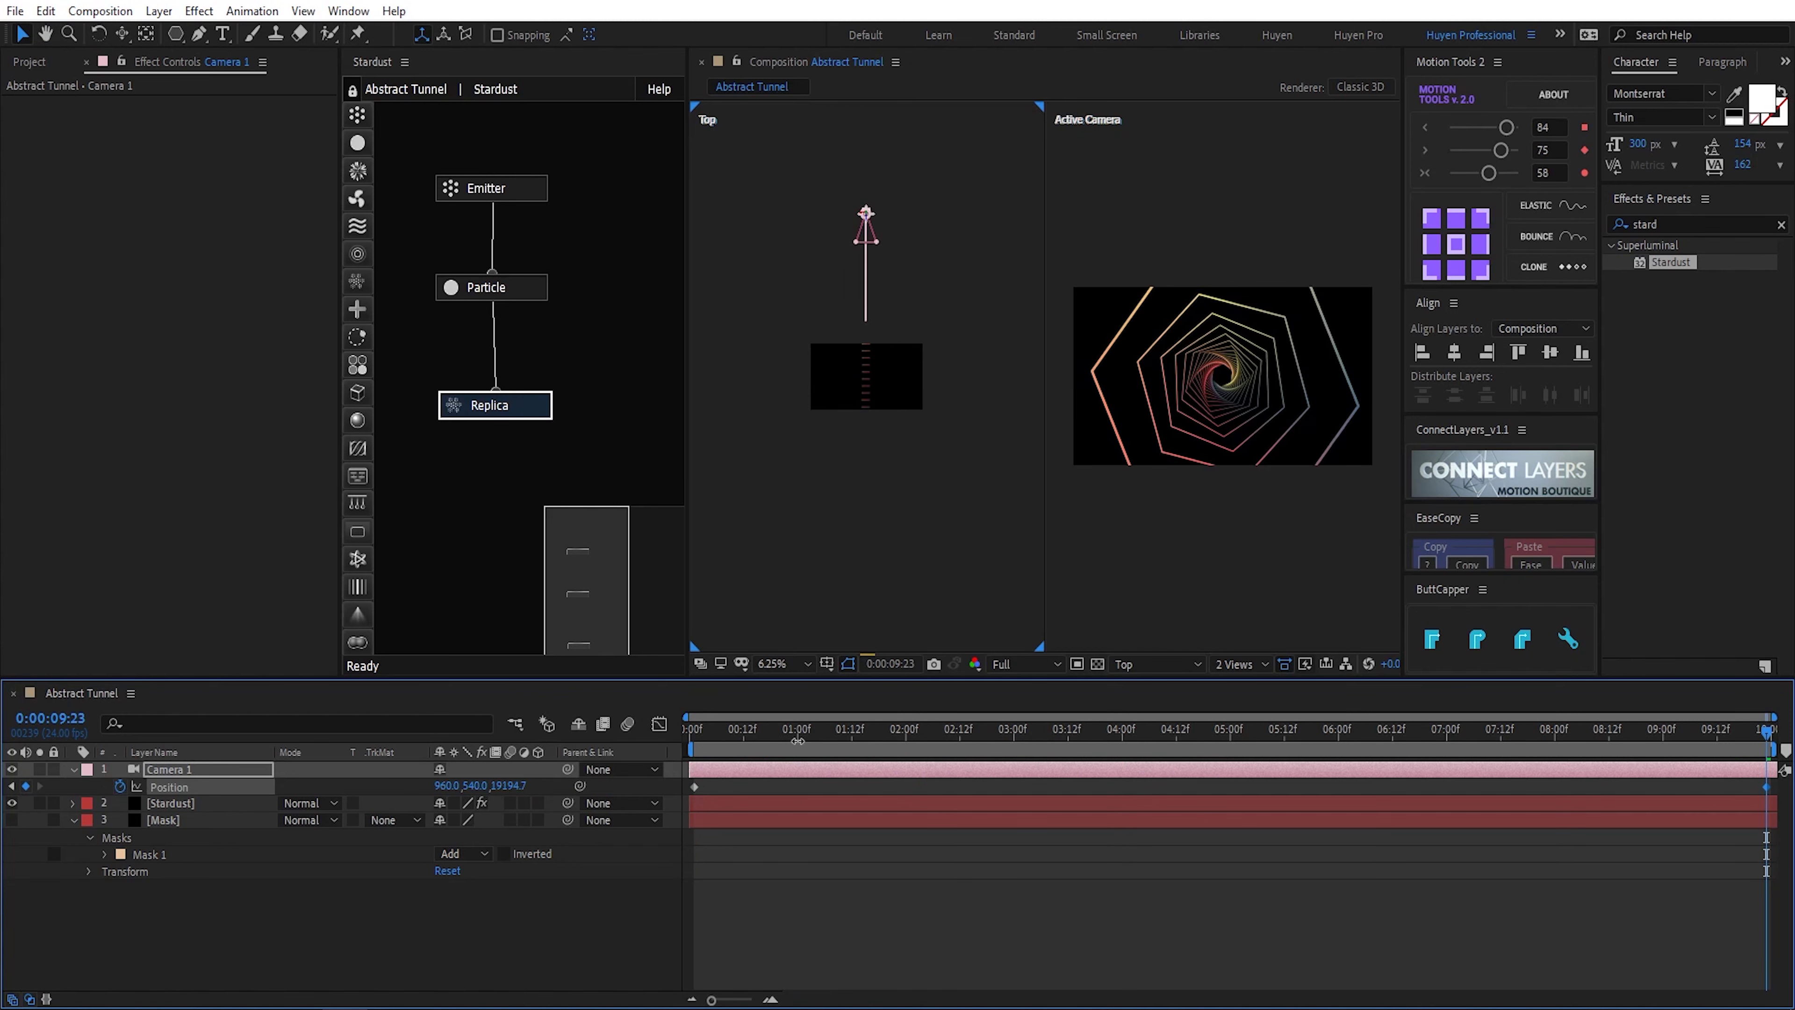
key(ctrl+z)
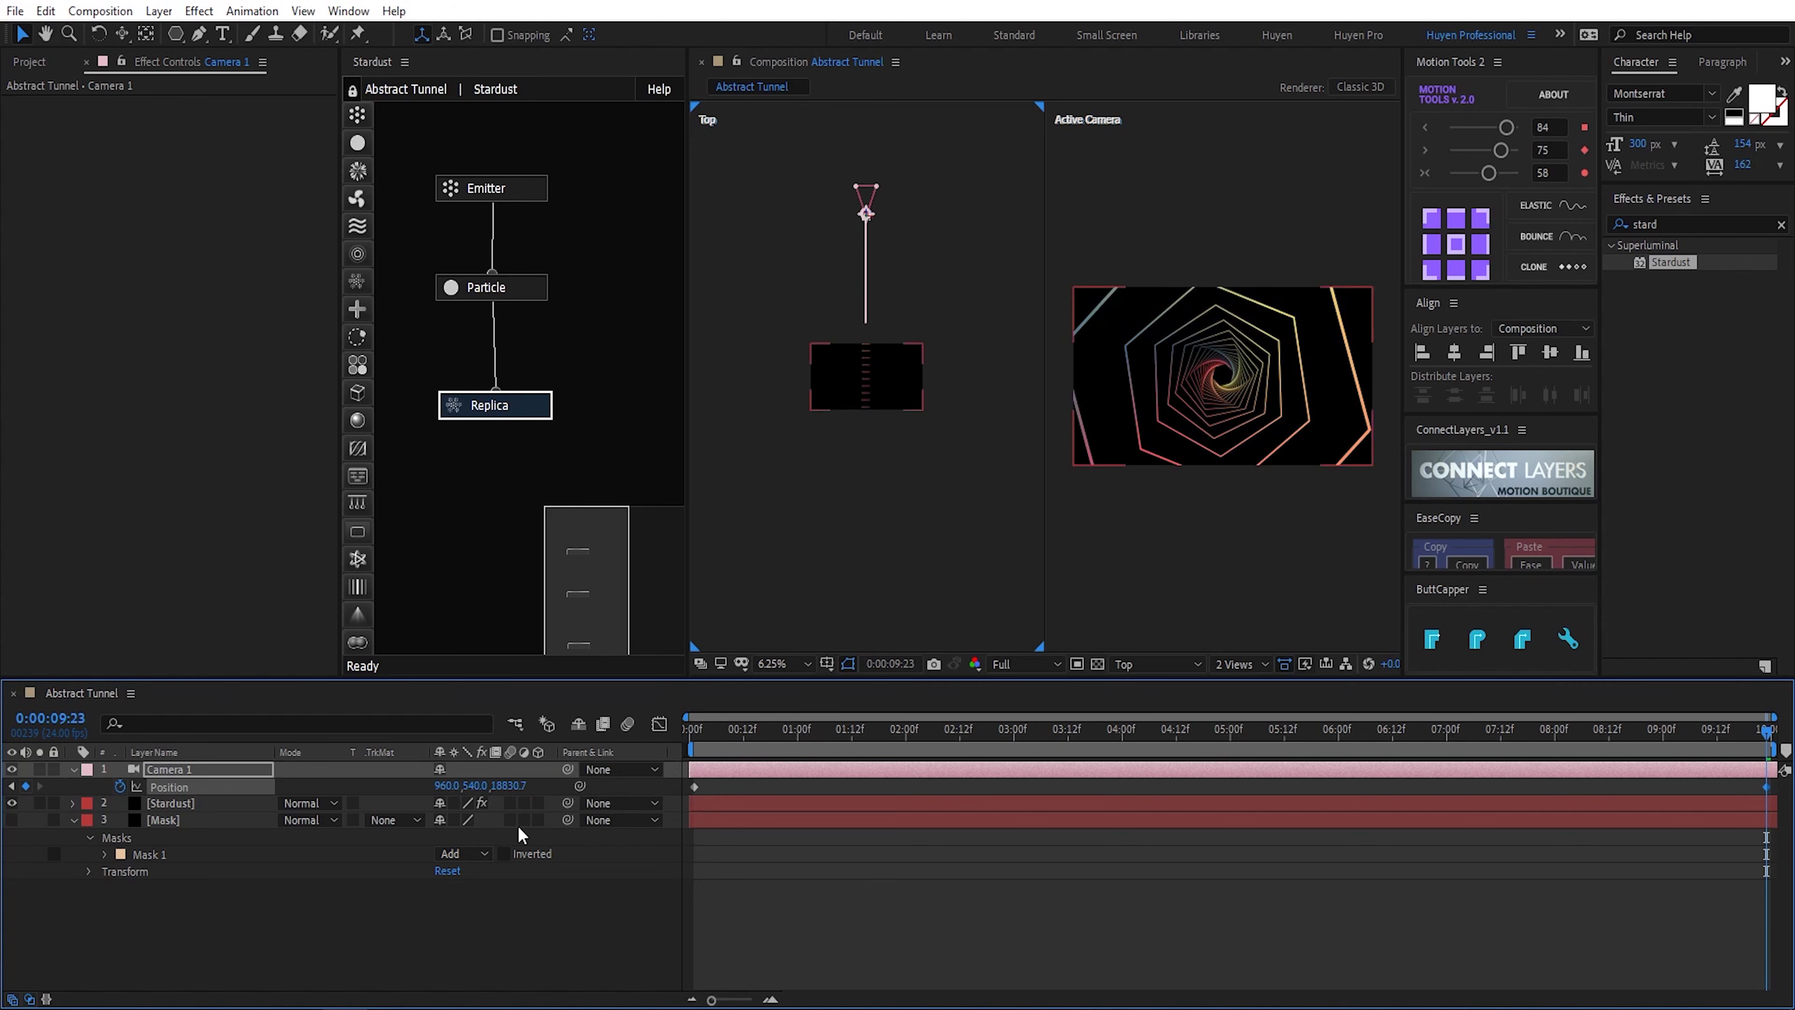
drag(517, 788, 550, 789)
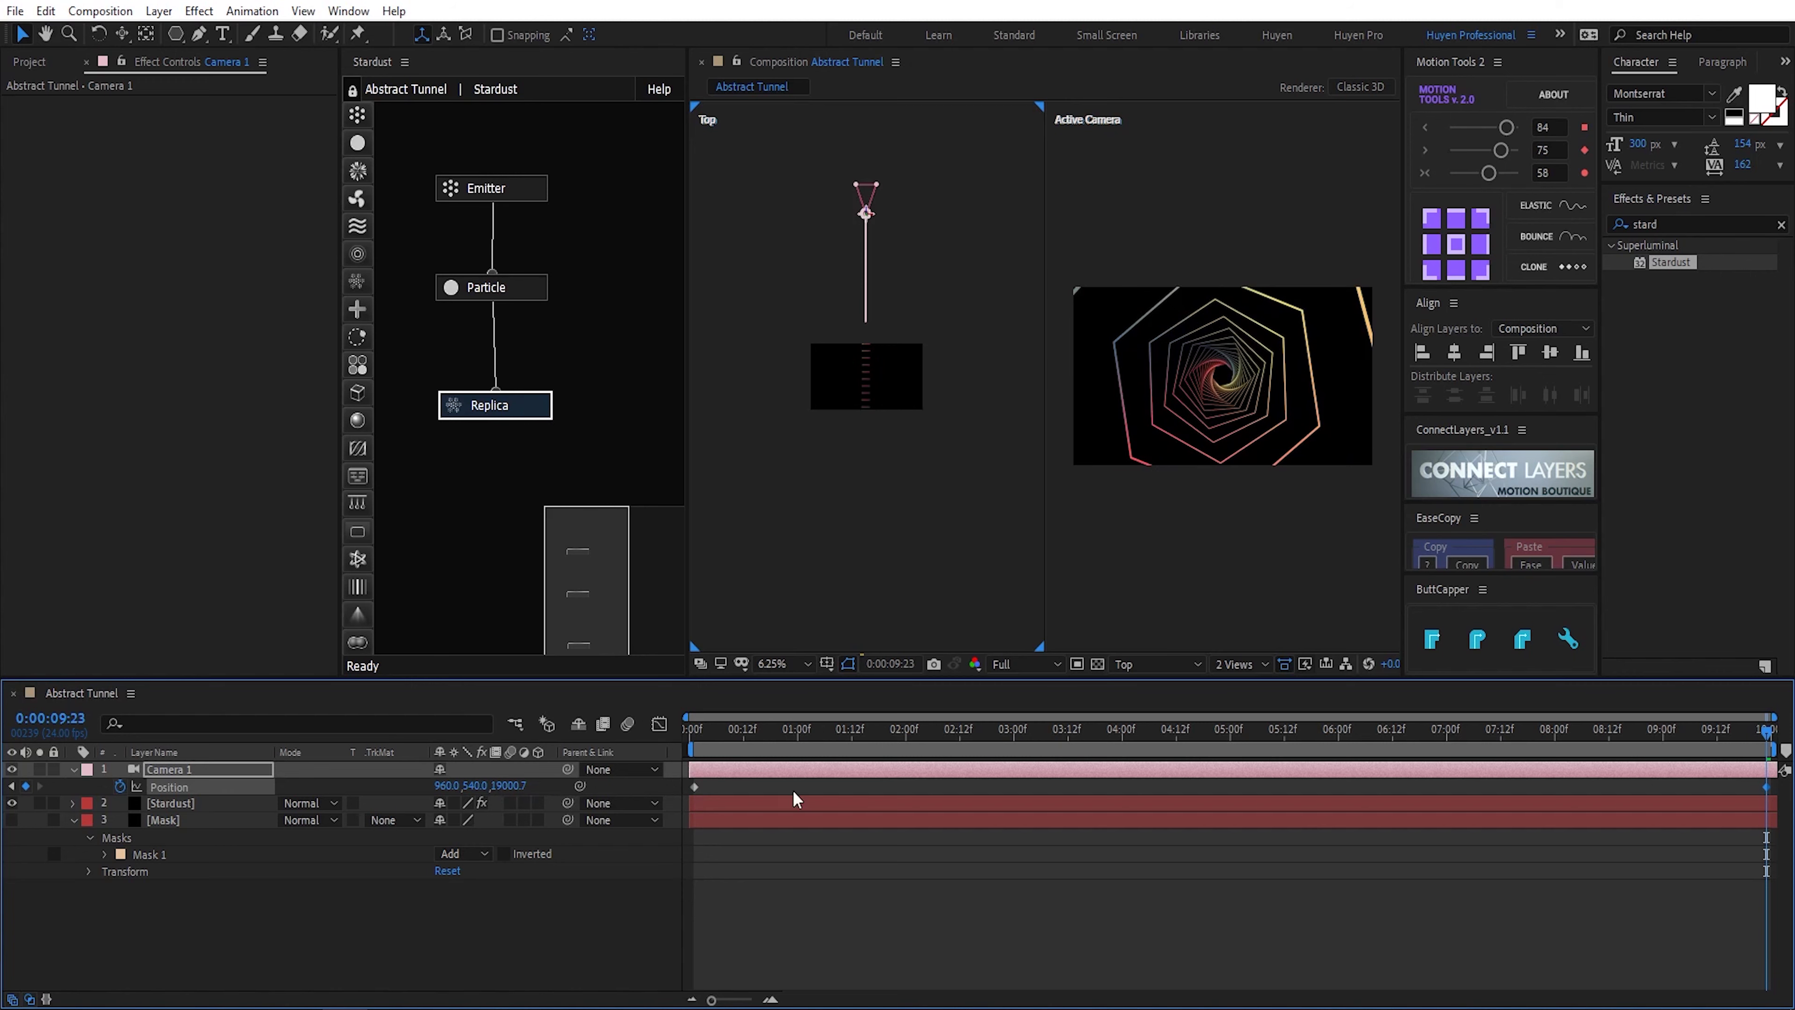
drag(1491, 728, 696, 824)
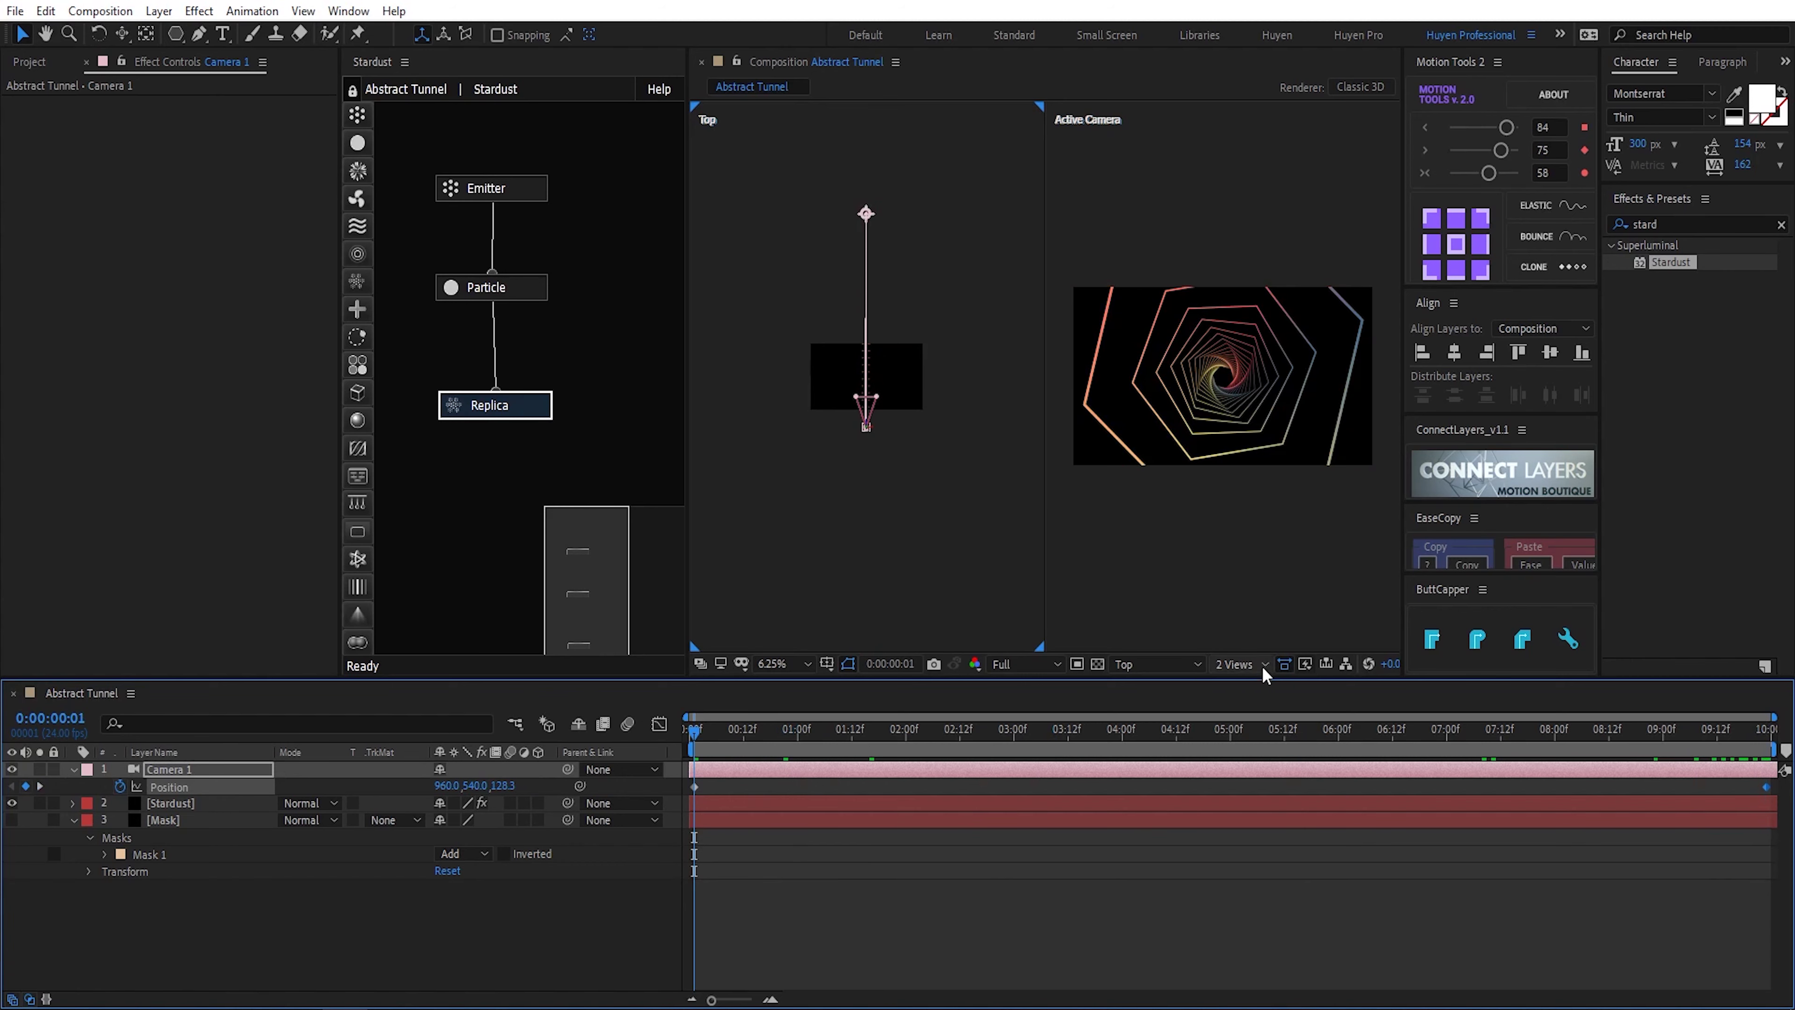
Step: Return the composition to a single Active Camera view and play the tunnel animation from the start
click(1237, 664)
click(1260, 697)
click(736, 770)
key(space)
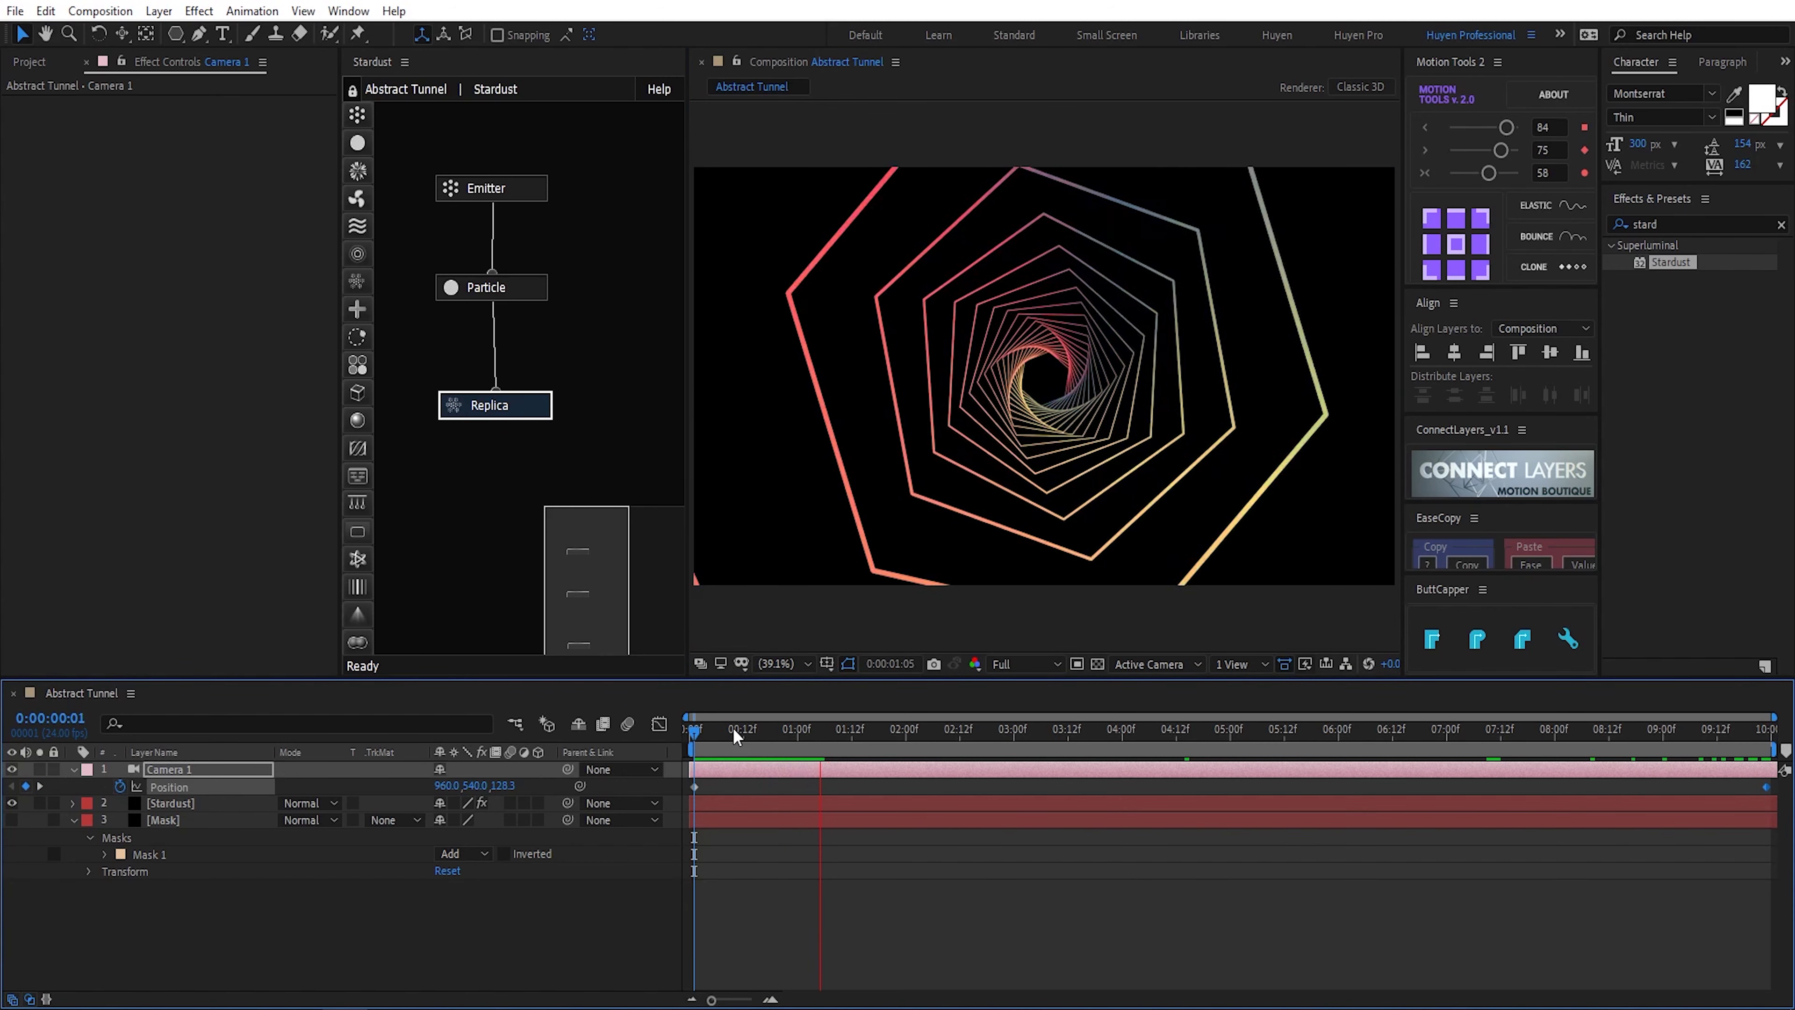
Step: Apply the Glow effect to the Stardust layer
click(170, 804)
key(ctrl+space)
text(glow)
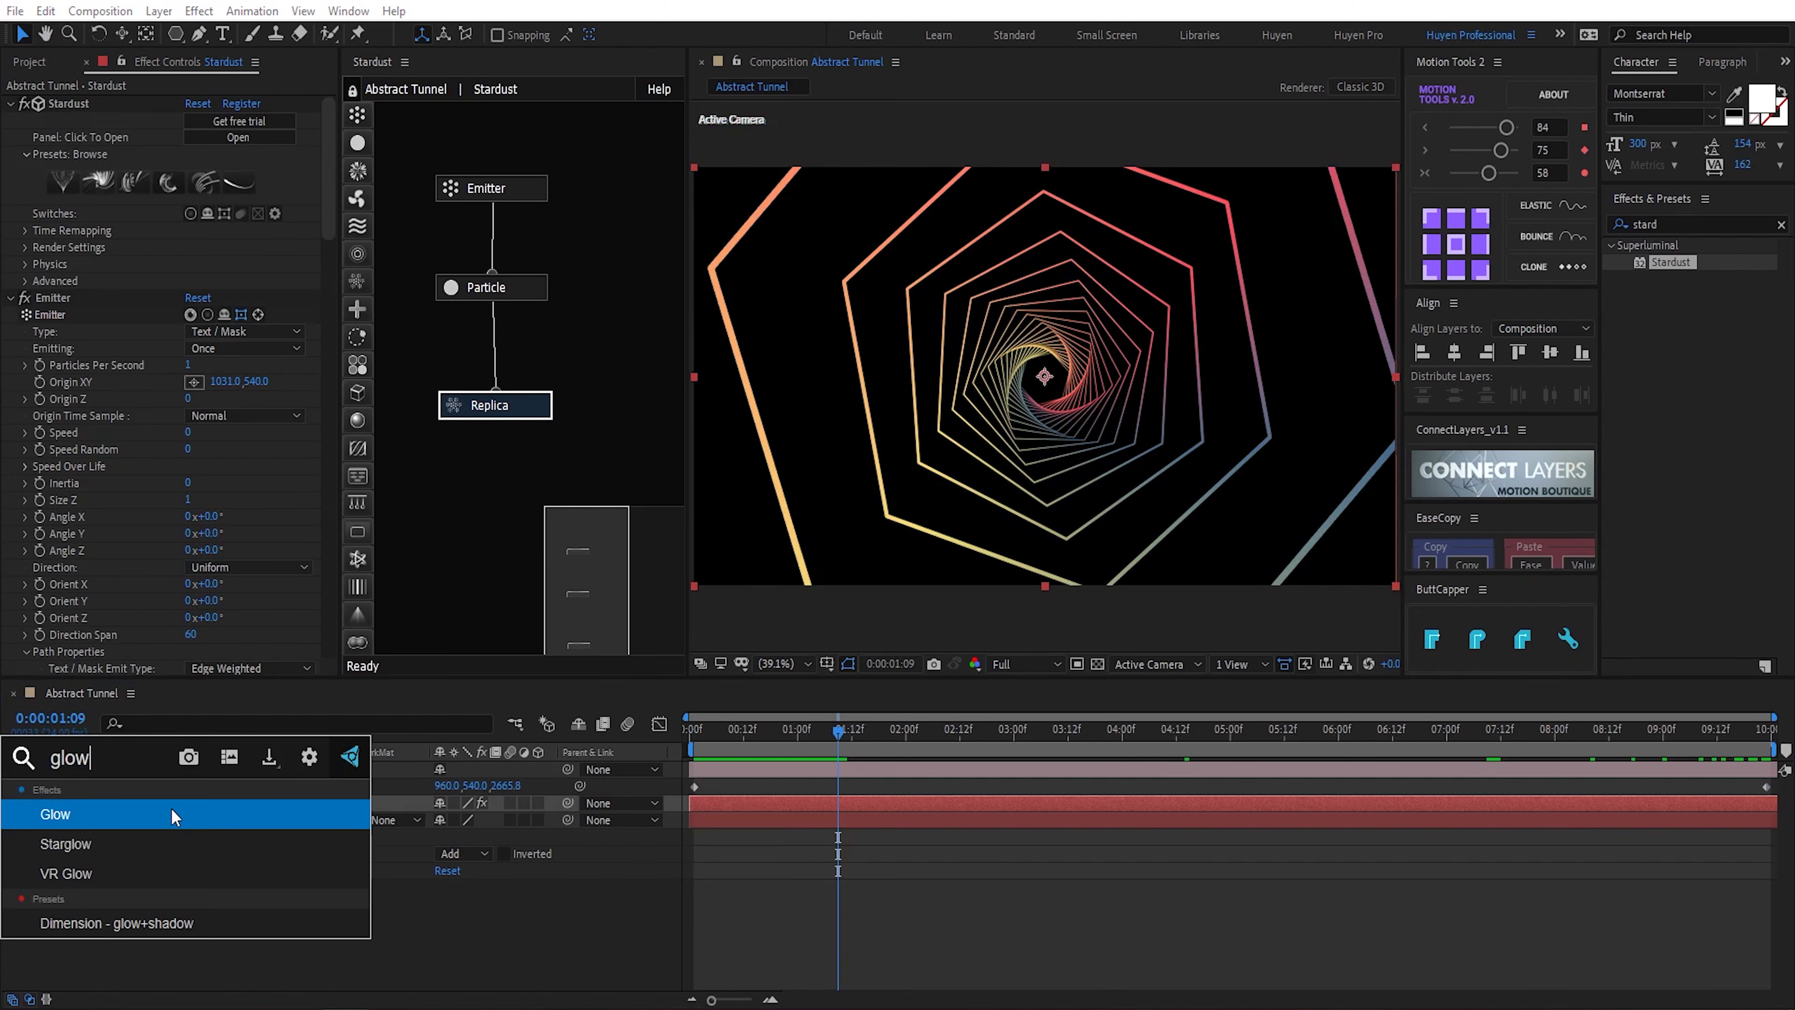
key(Return)
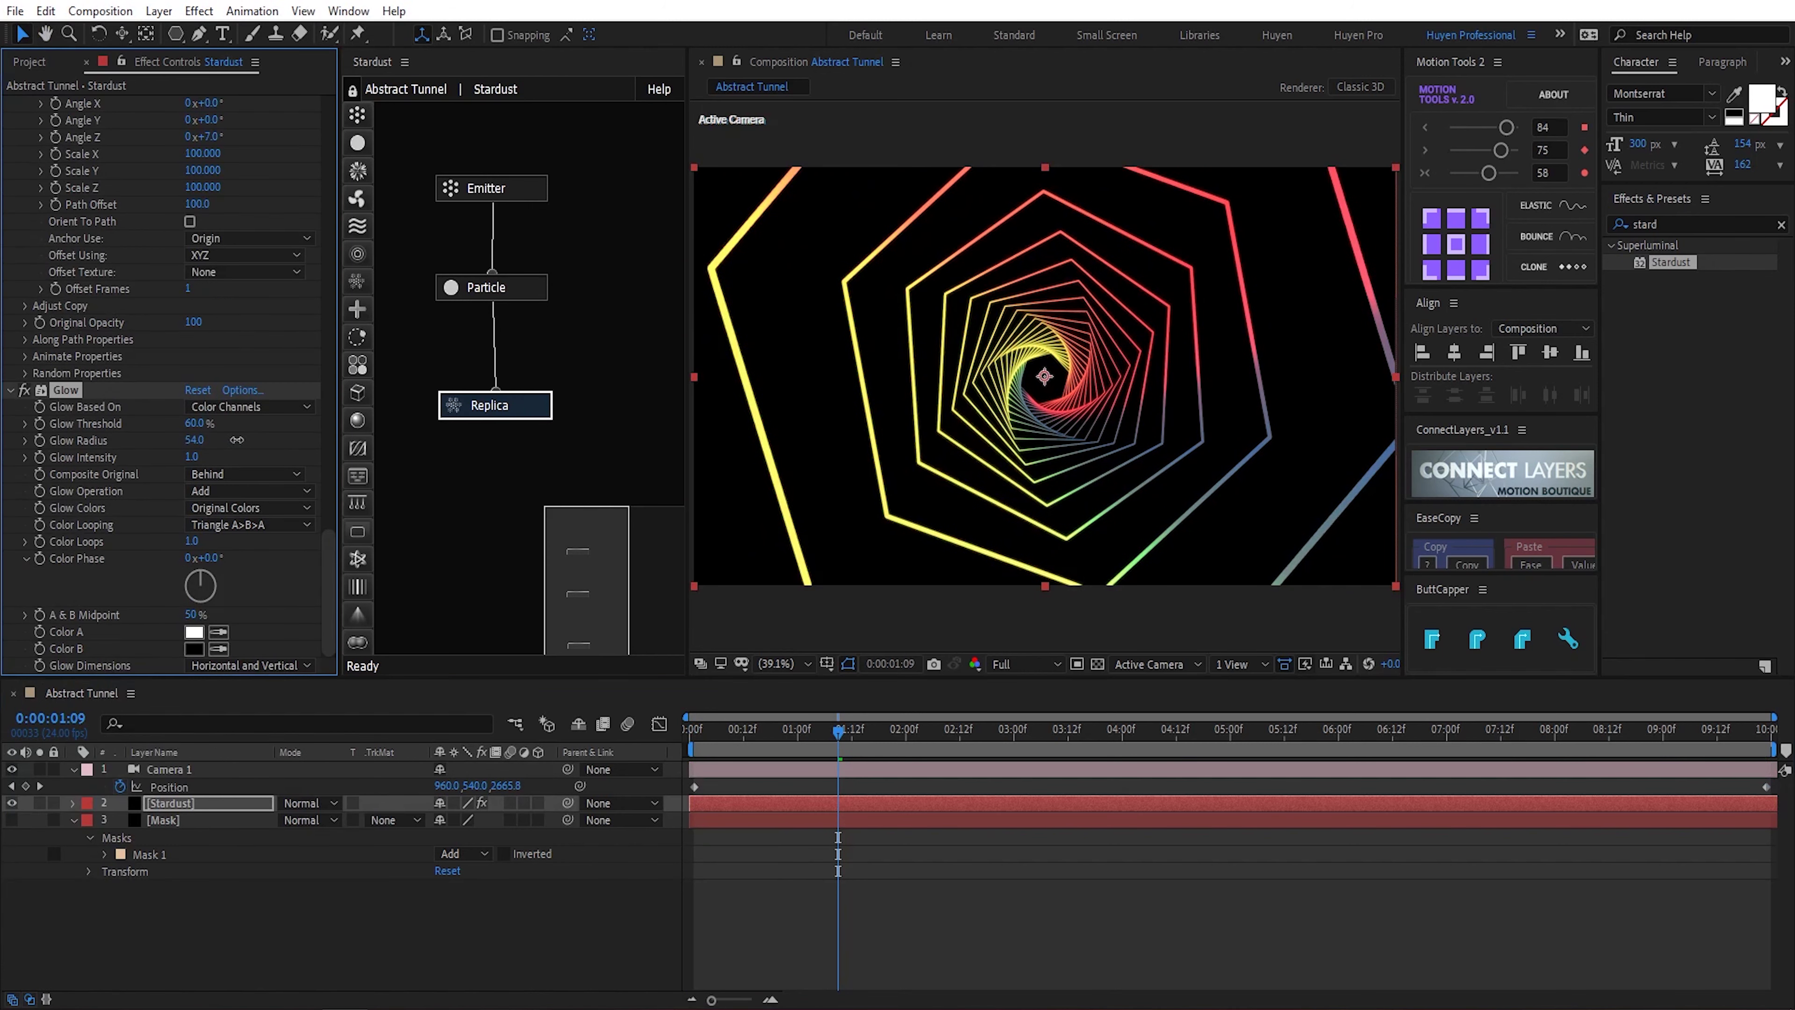
Step: Set the Glow radius to 101 and the Glow intensity to 1.5, and preview the glowing tunnel from the start
drag(237, 440, 257, 437)
click(192, 457)
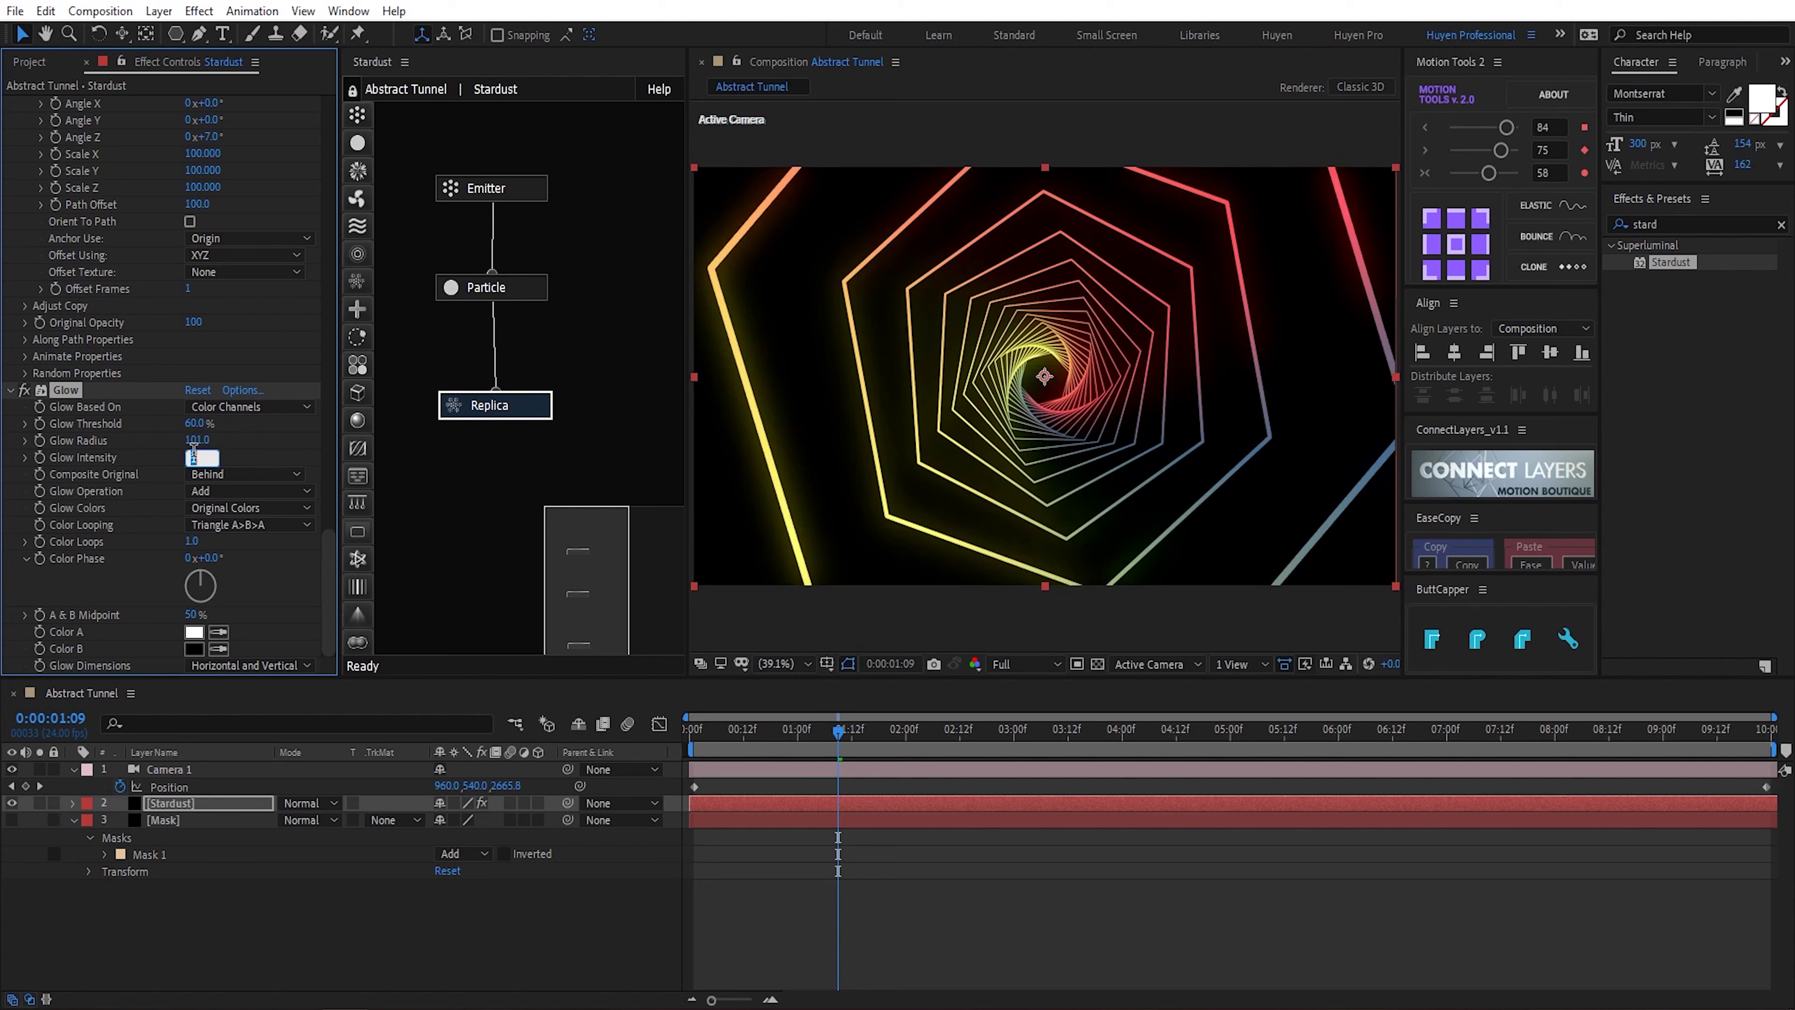
key(Return)
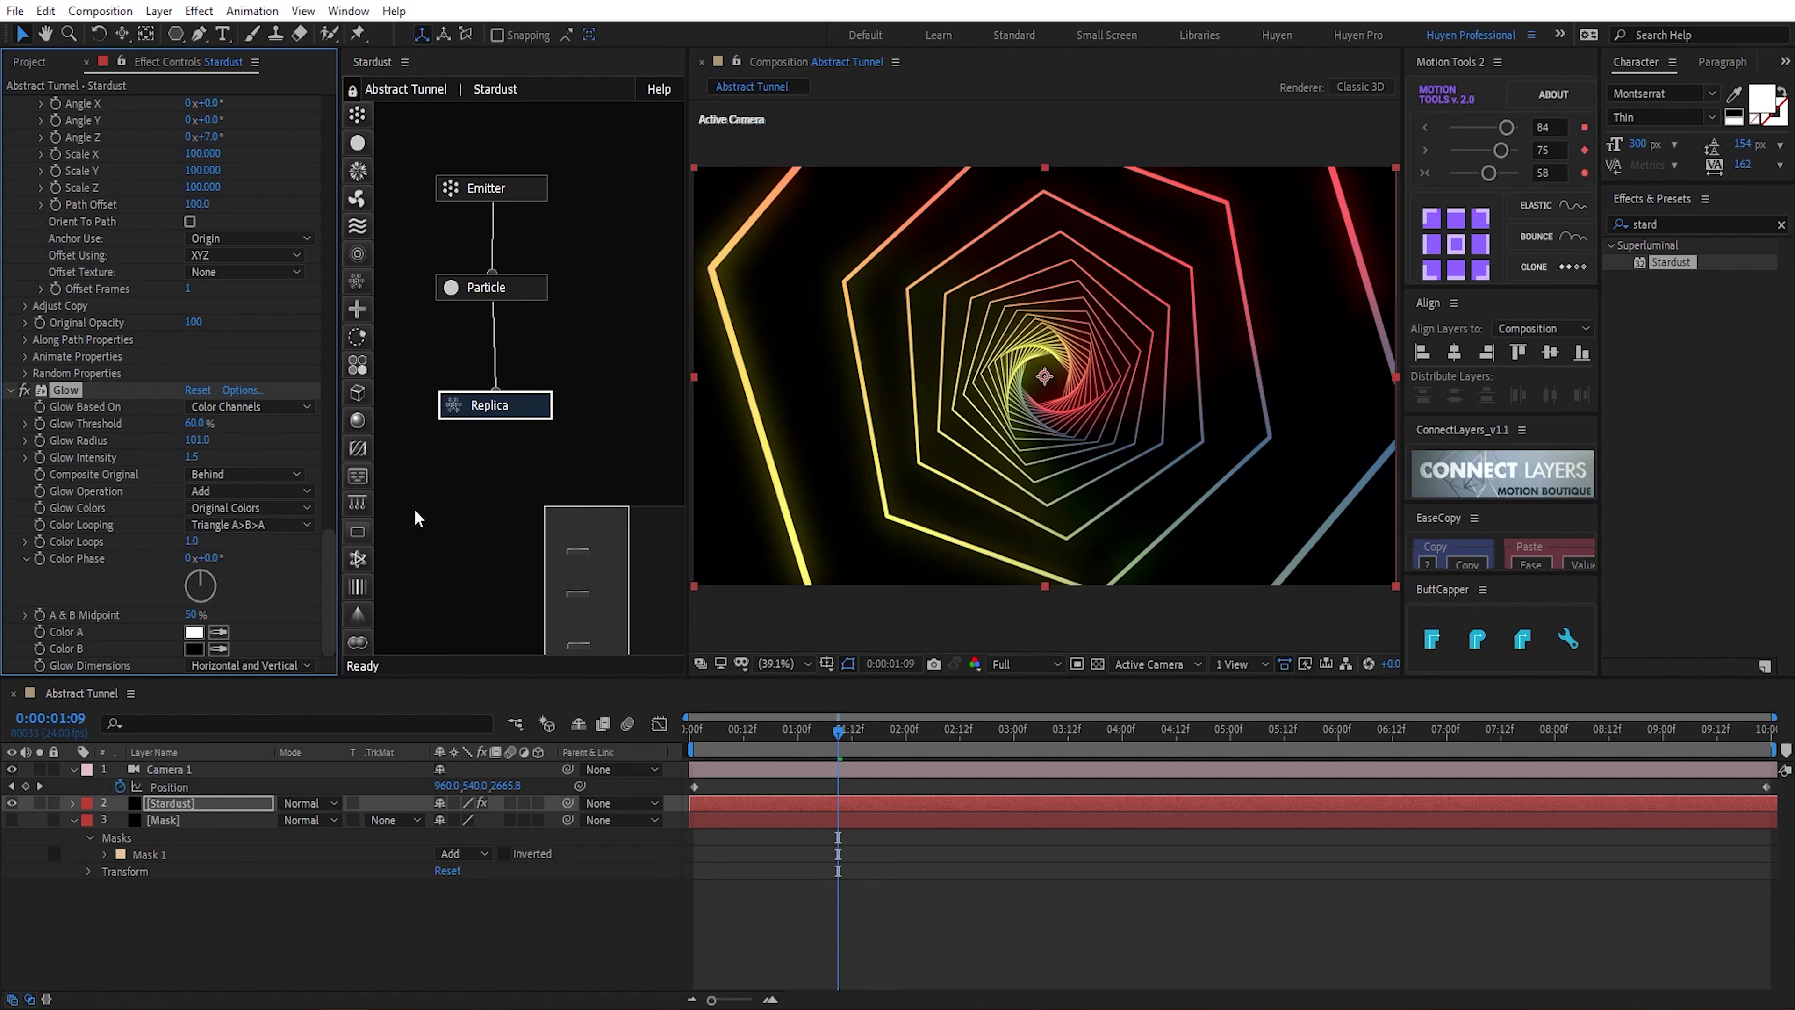
click(745, 731)
key(space)
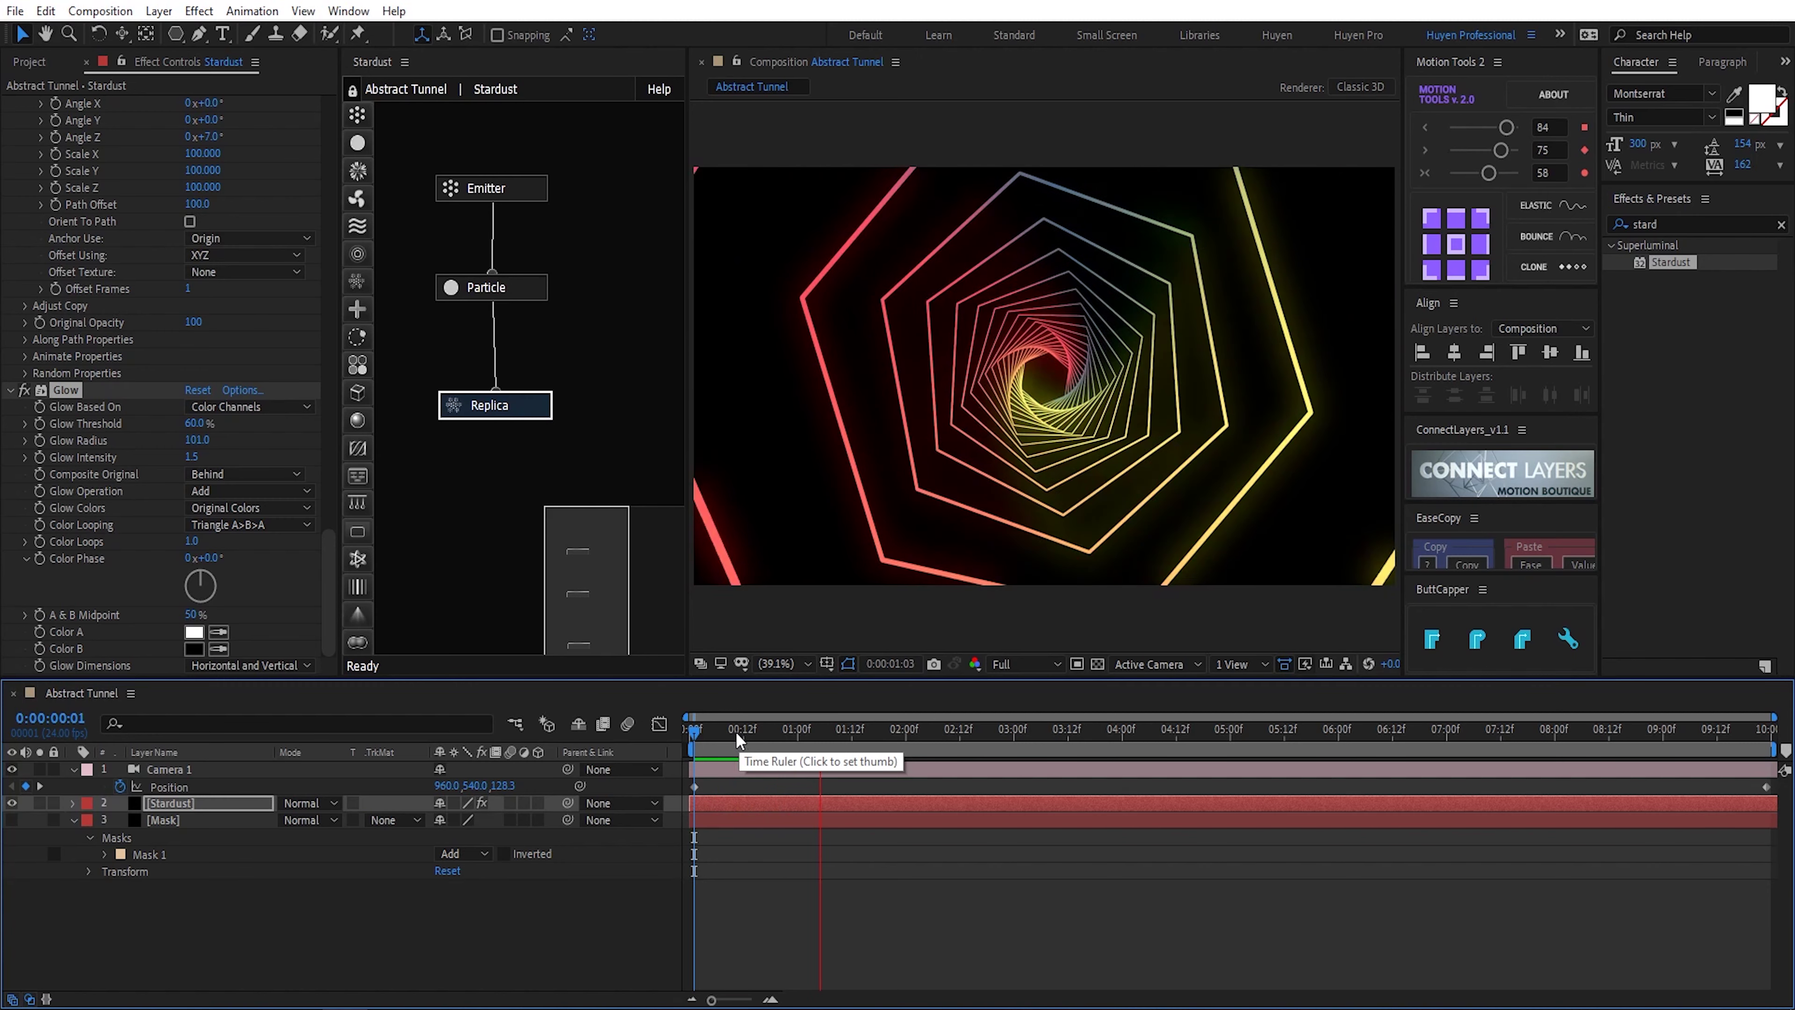
Step: Pre-compose the Camera 1, Stardust and Mask layers into a new composition named Tunnel
click(73, 820)
click(73, 769)
drag(278, 881, 177, 764)
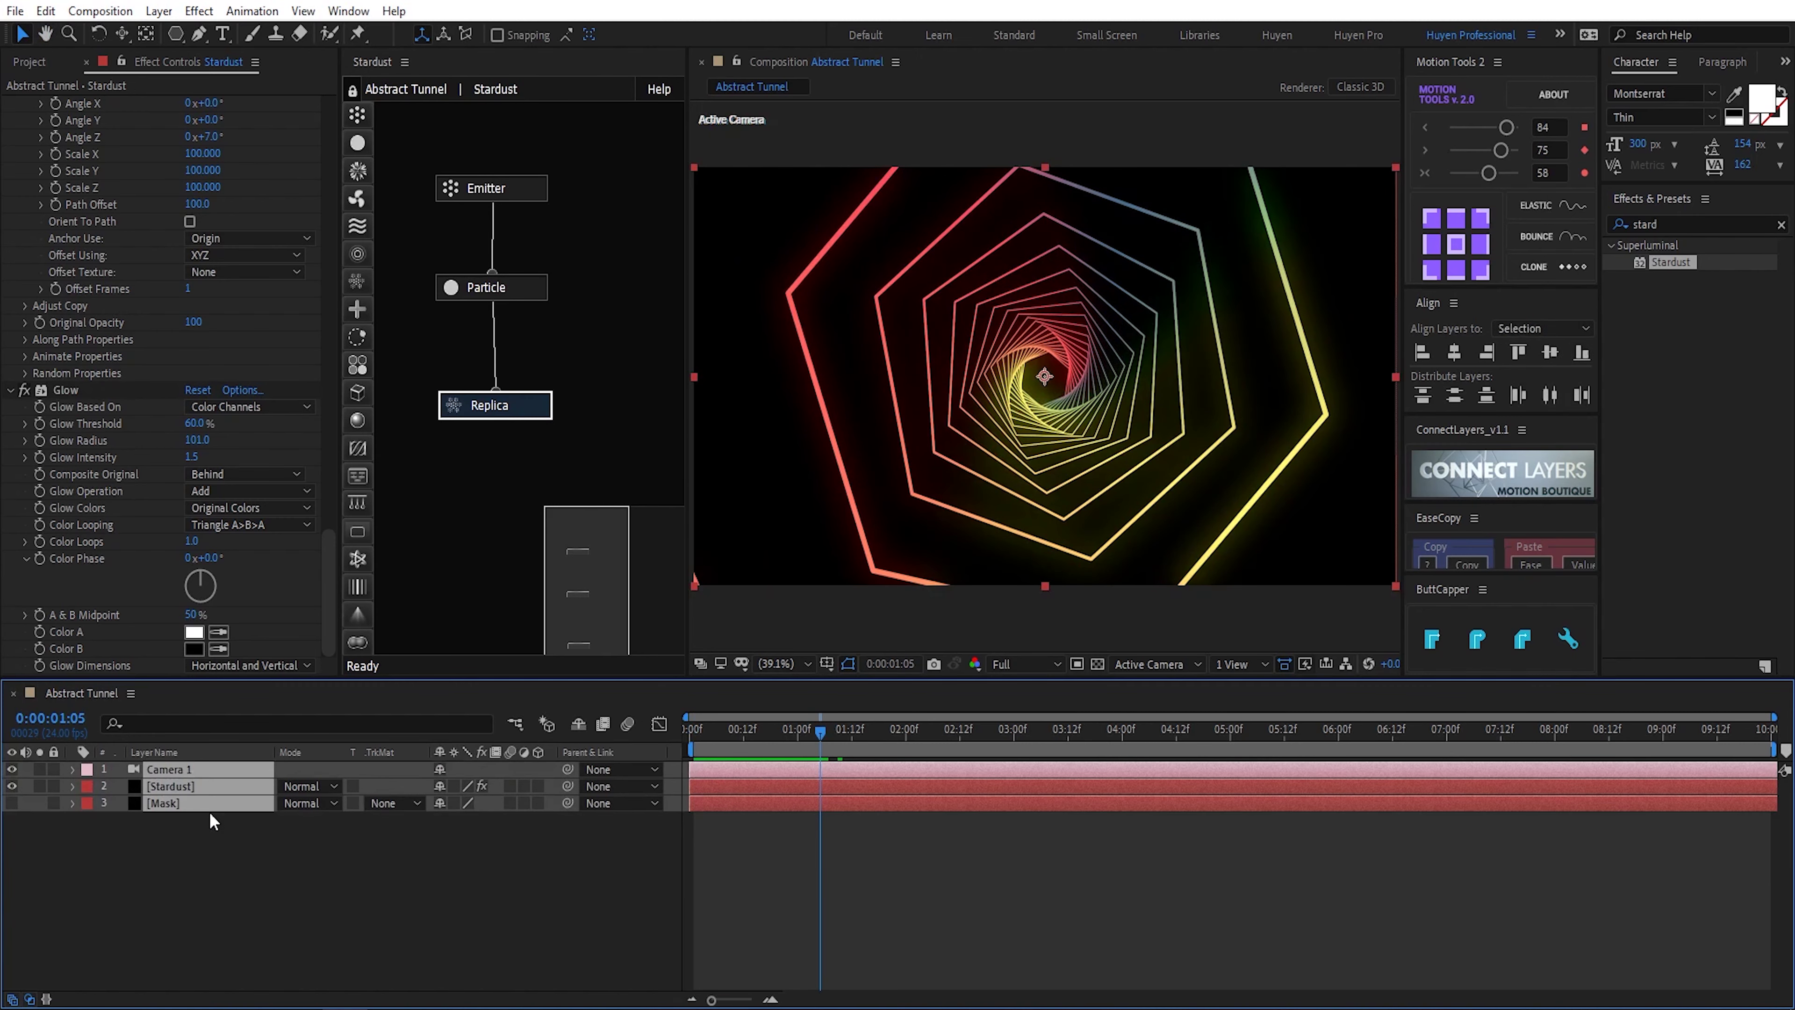
right_click(209, 811)
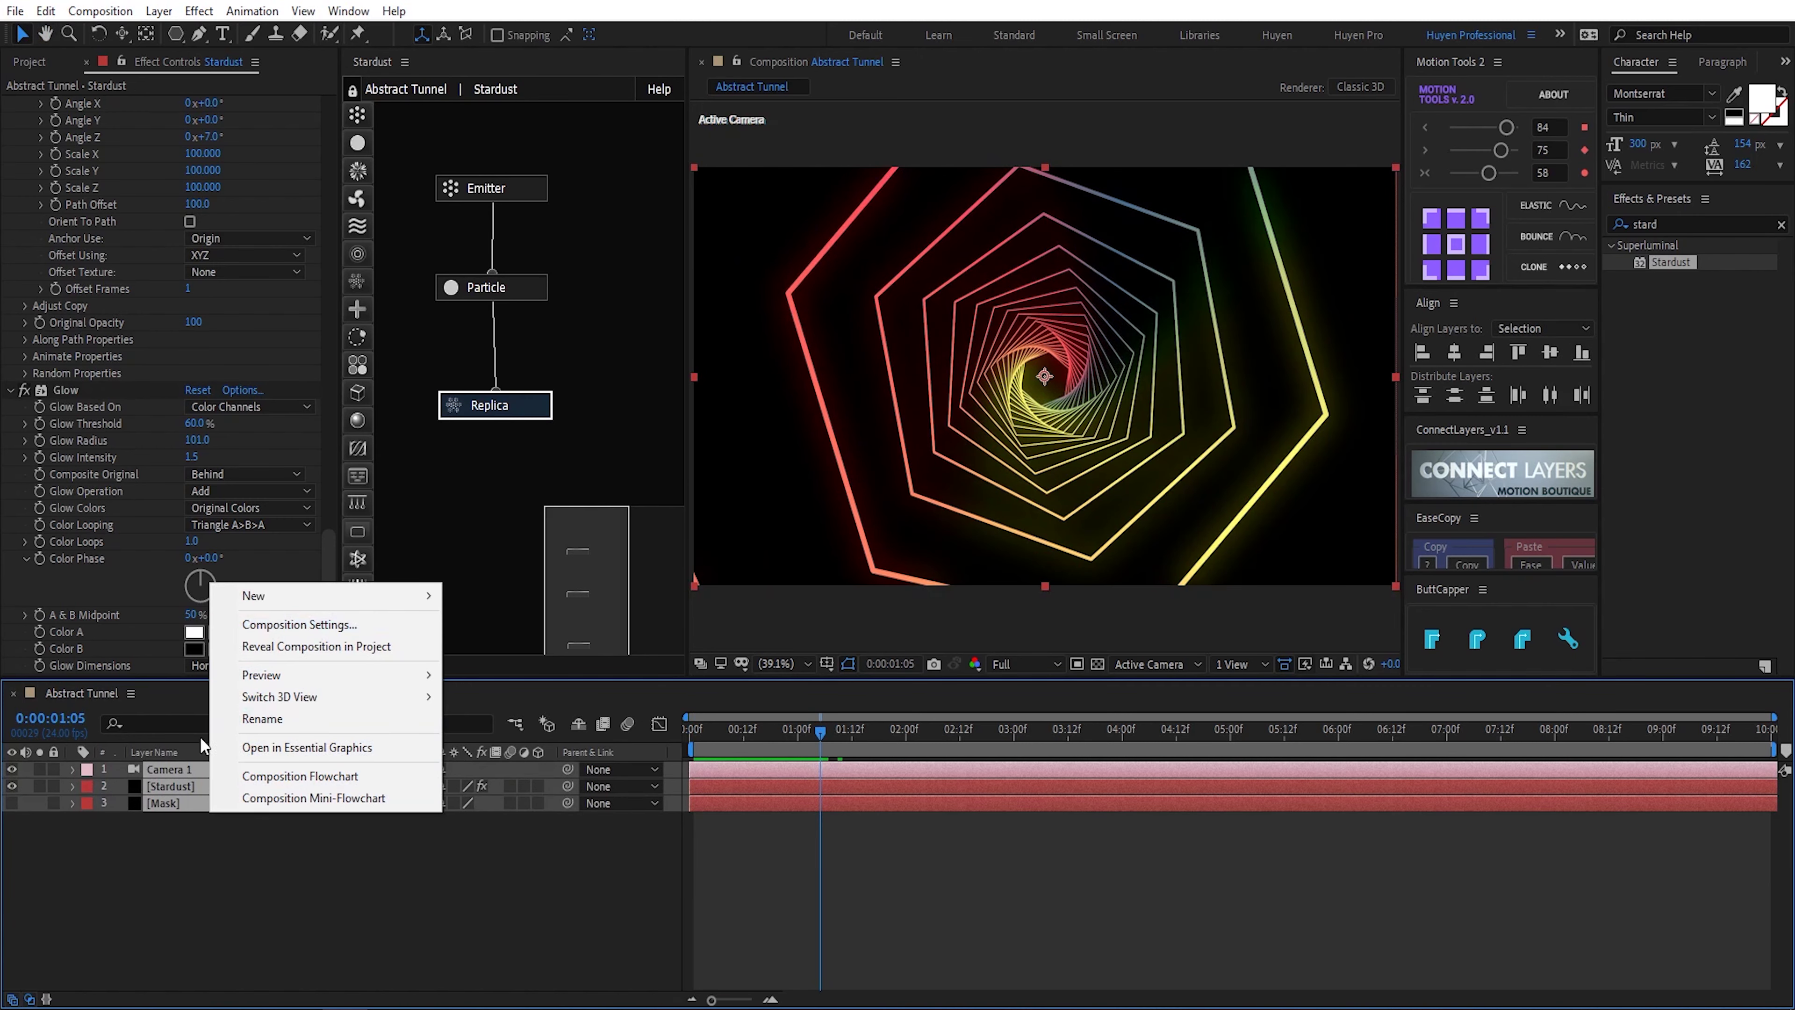
right_click(179, 792)
click(251, 683)
text(Tunnel)
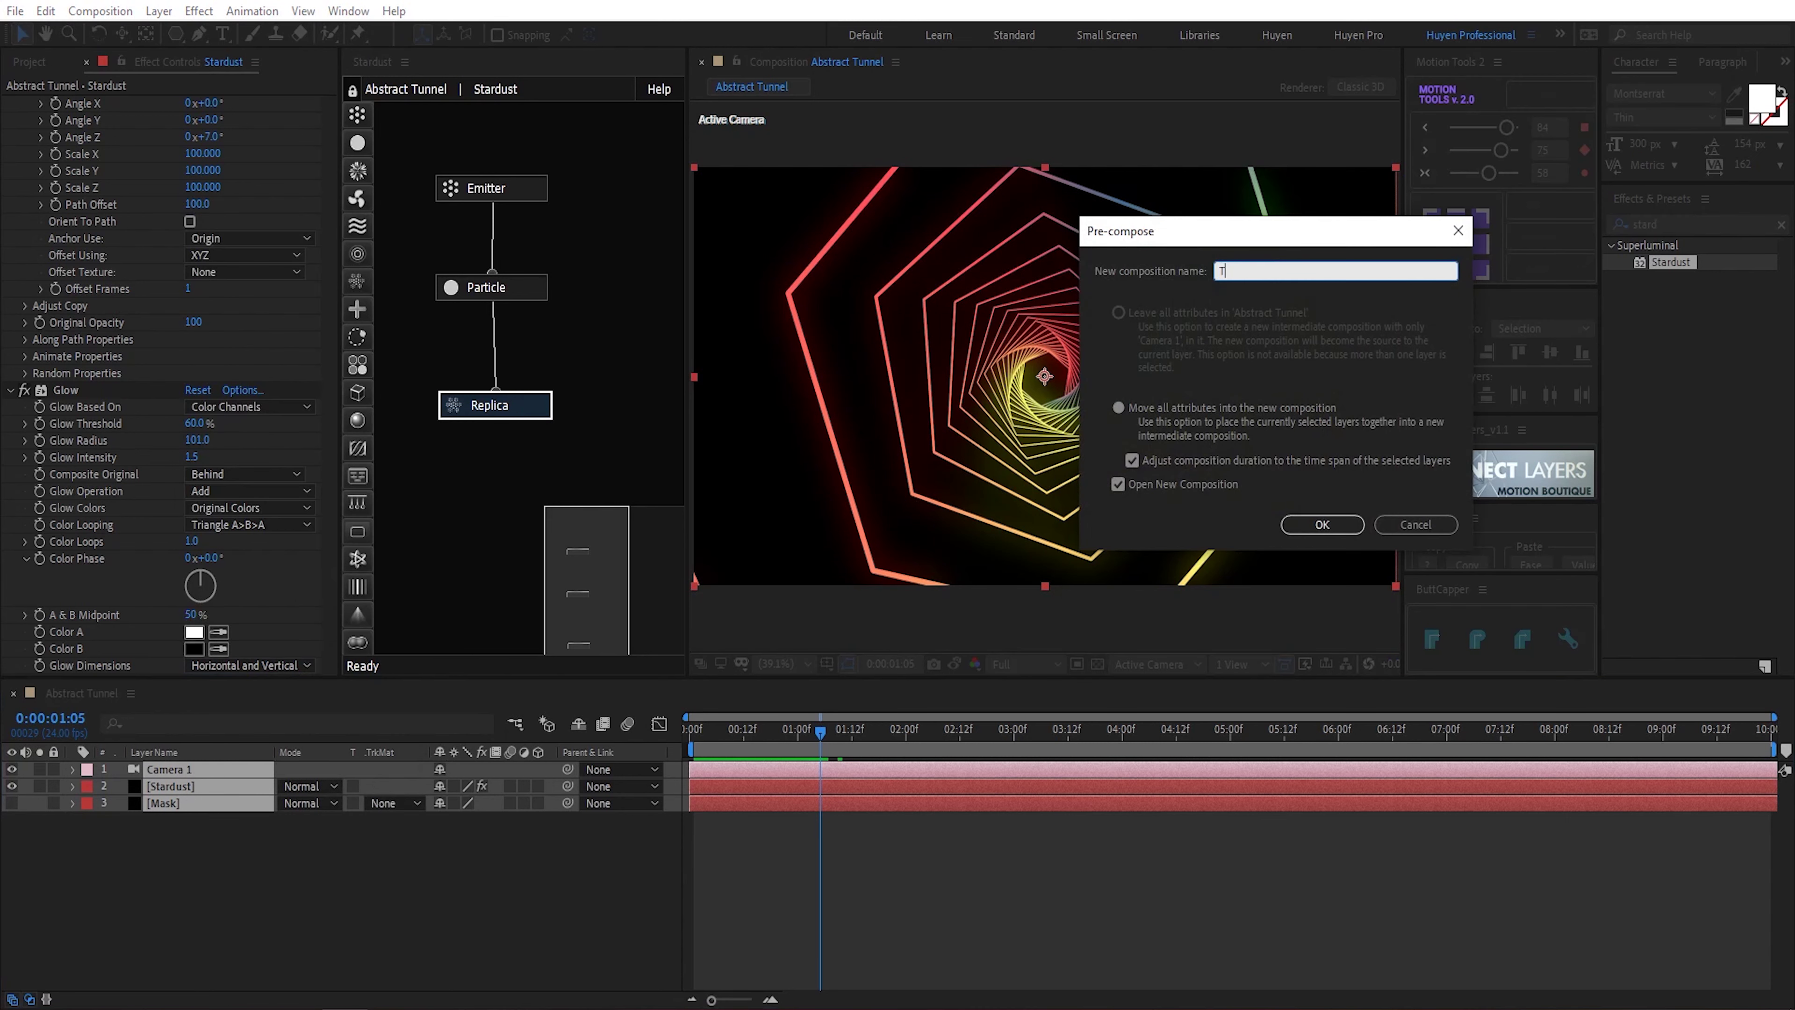
click(1322, 524)
Step: Create a 1920 × 1080 px black solid named Stardust 2 and place it below the Tunnel layer
click(268, 894)
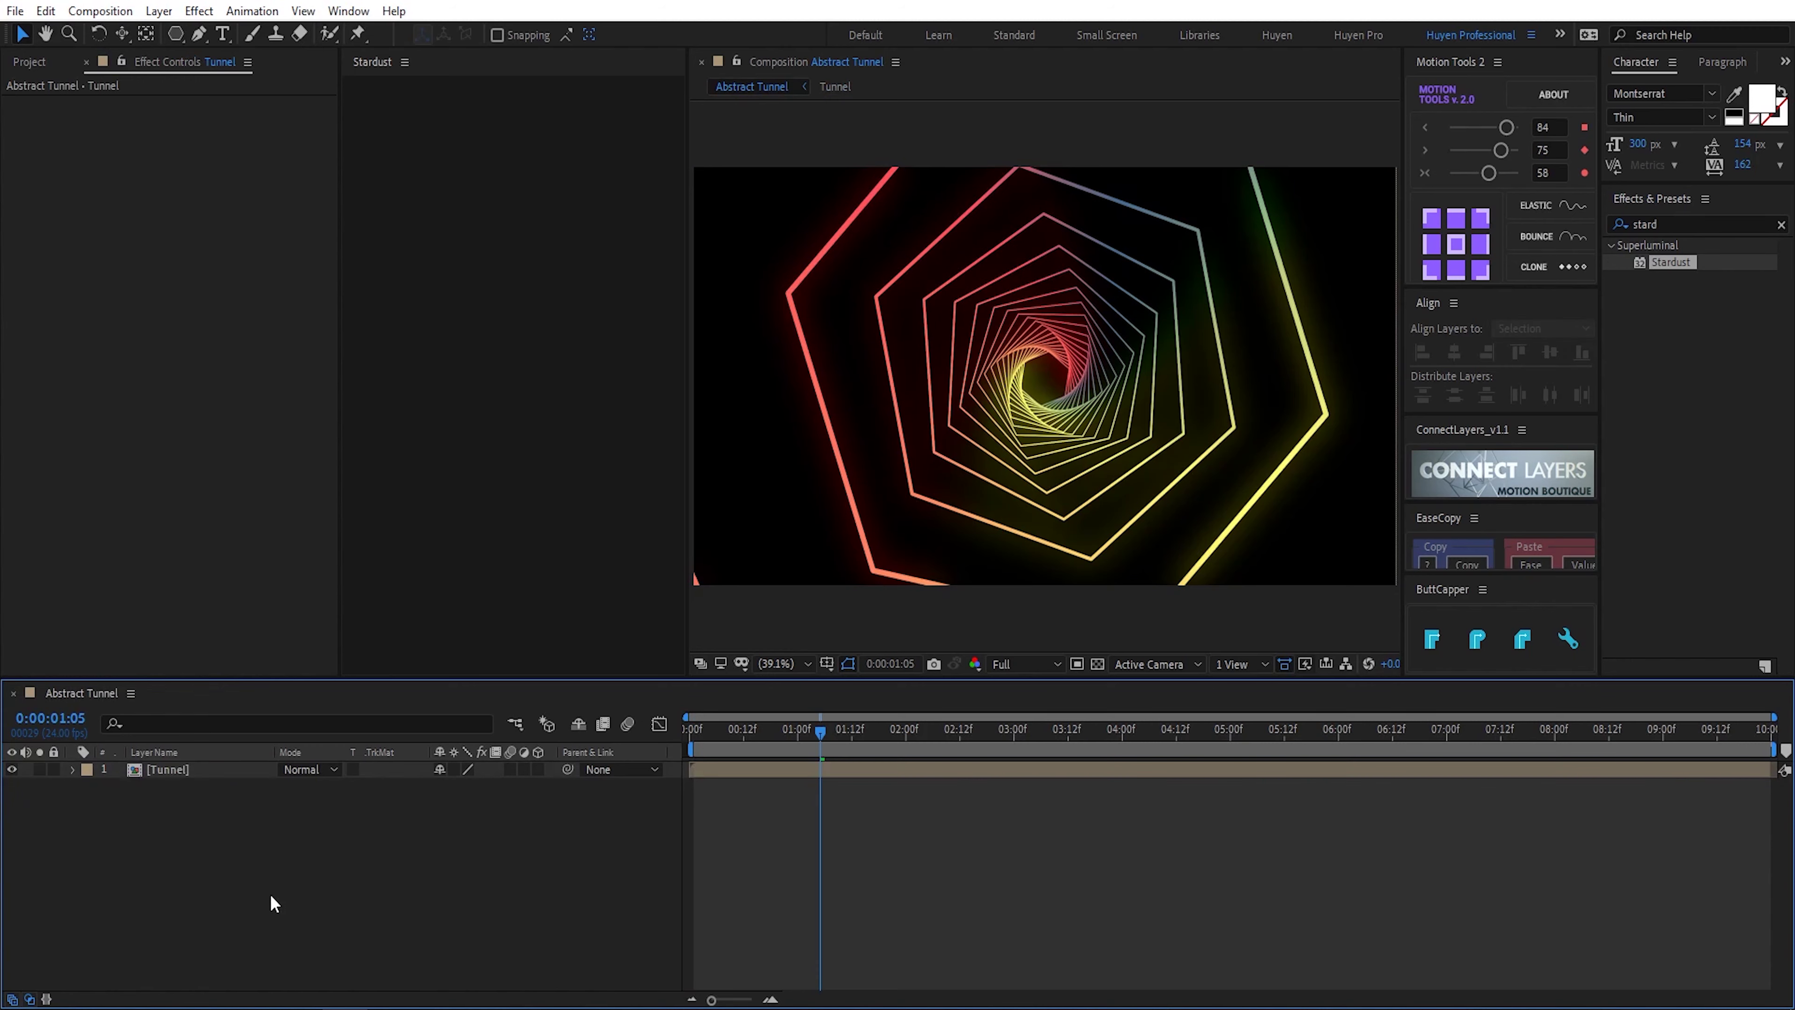
key(ctrl+y)
text(Stard)
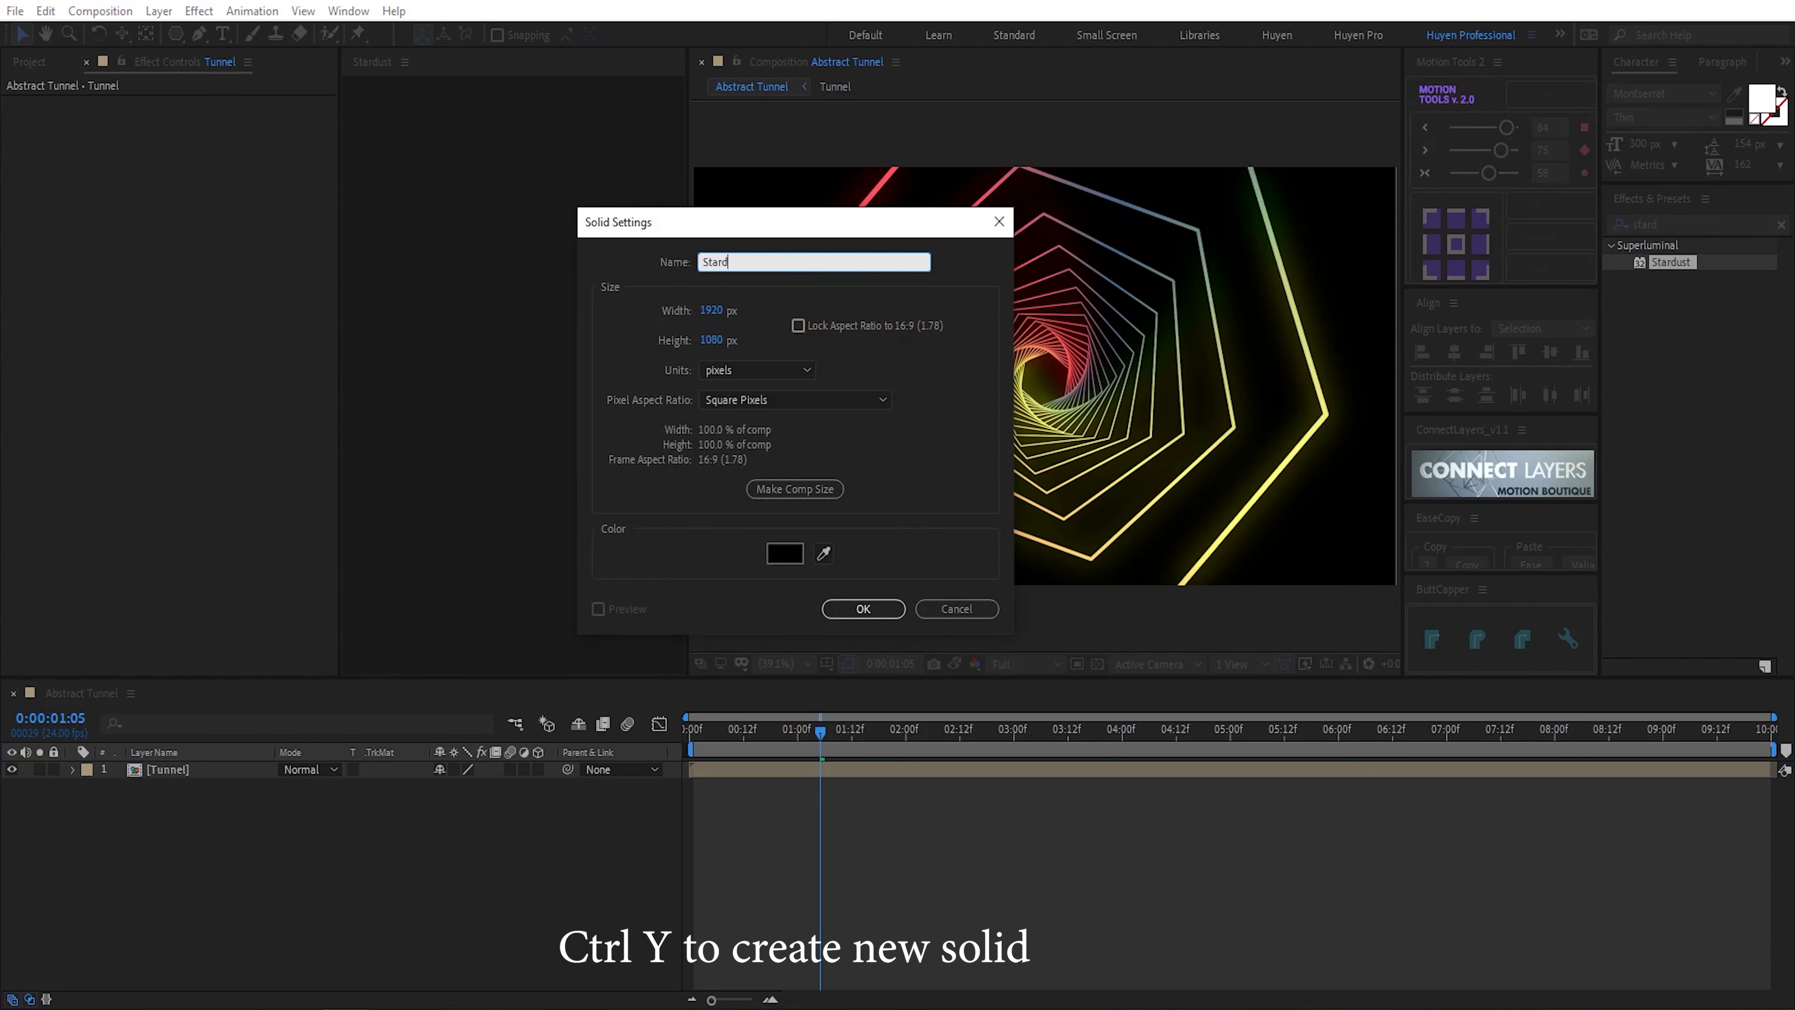
text(ust 2)
click(857, 607)
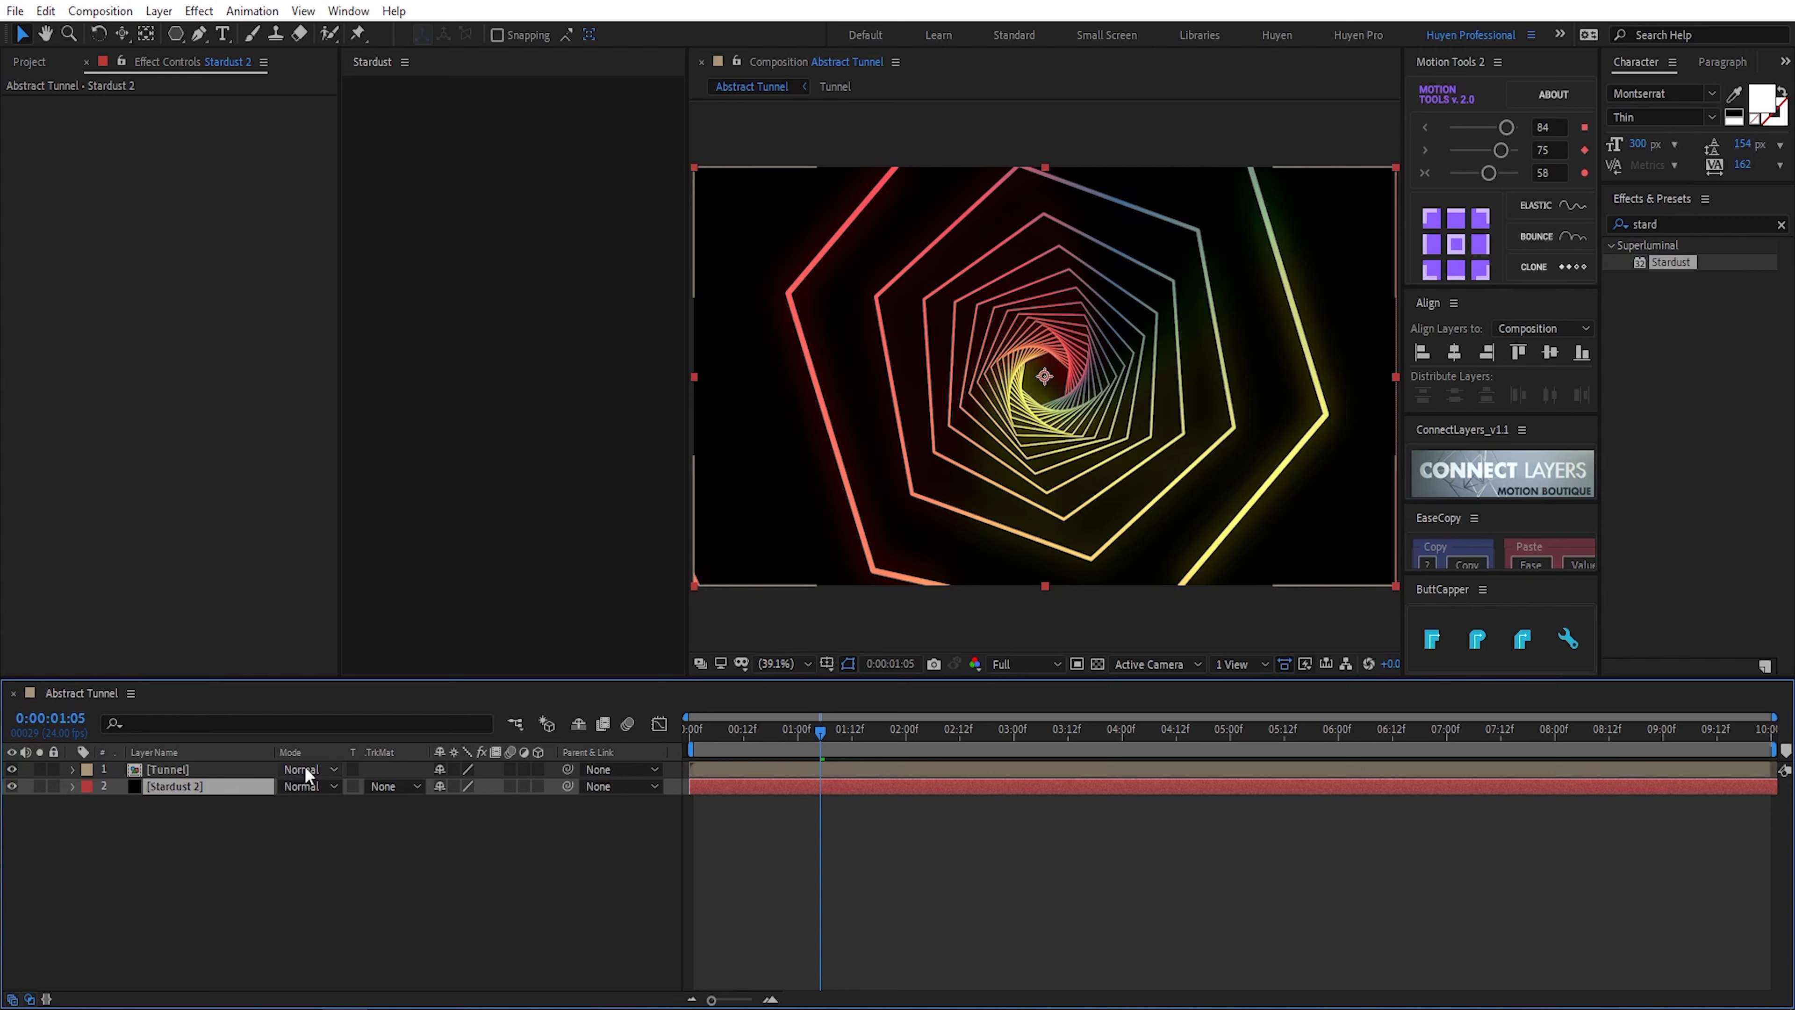
Step: Set the Tunnel layer's blending mode to Screen
drag(900, 739, 1011, 744)
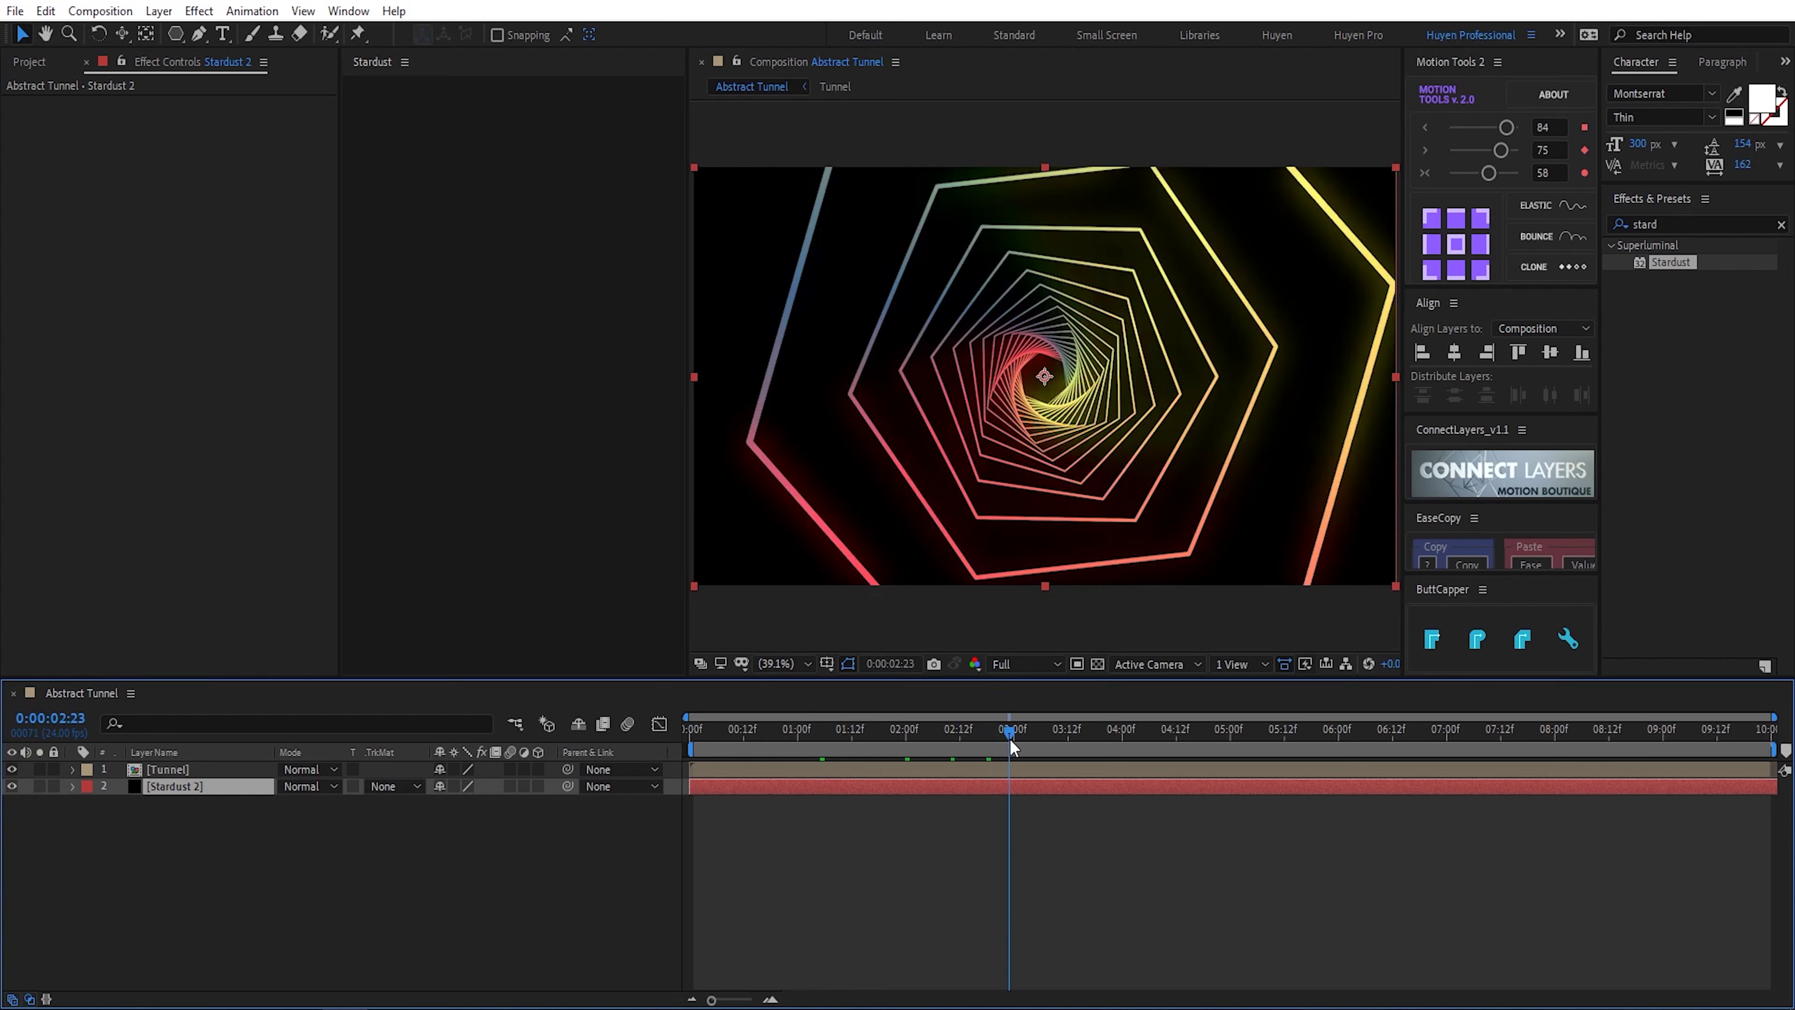
click(309, 770)
click(381, 380)
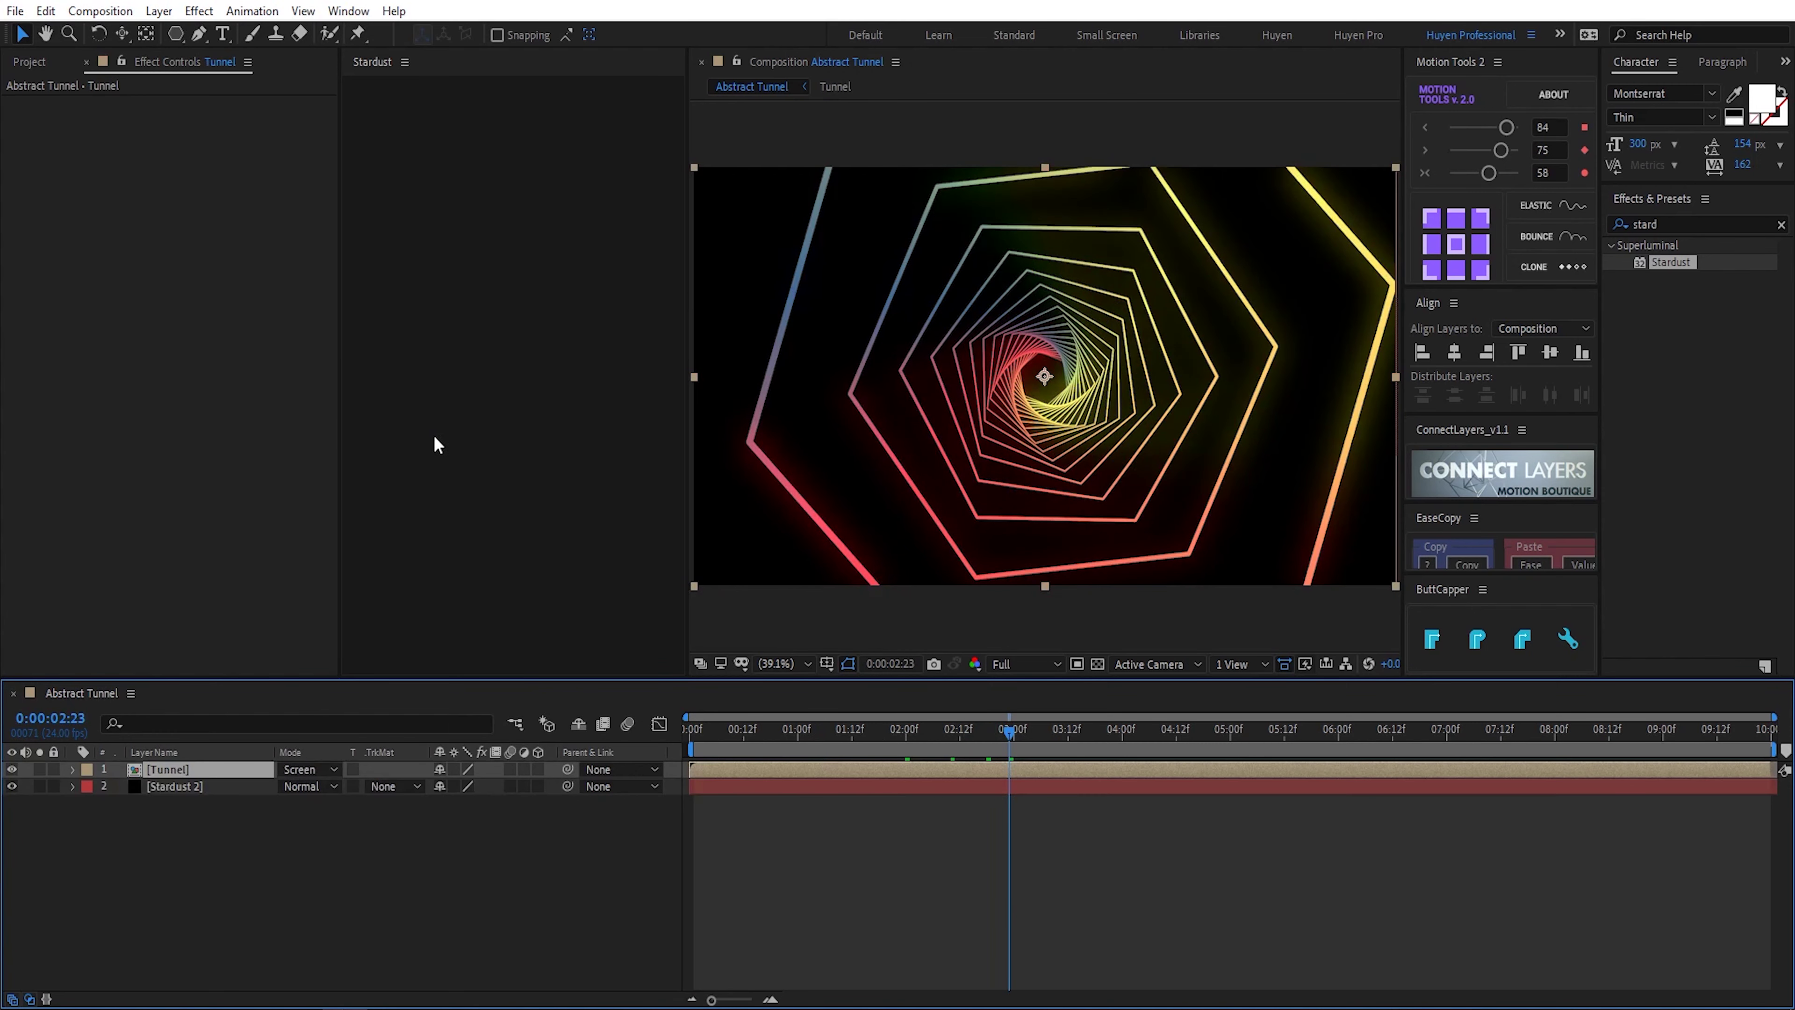
Step: Apply the Stardust effect to the Stardust 2 layer and scrub to 0:00:01:15 to check the default particles
click(862, 735)
click(199, 788)
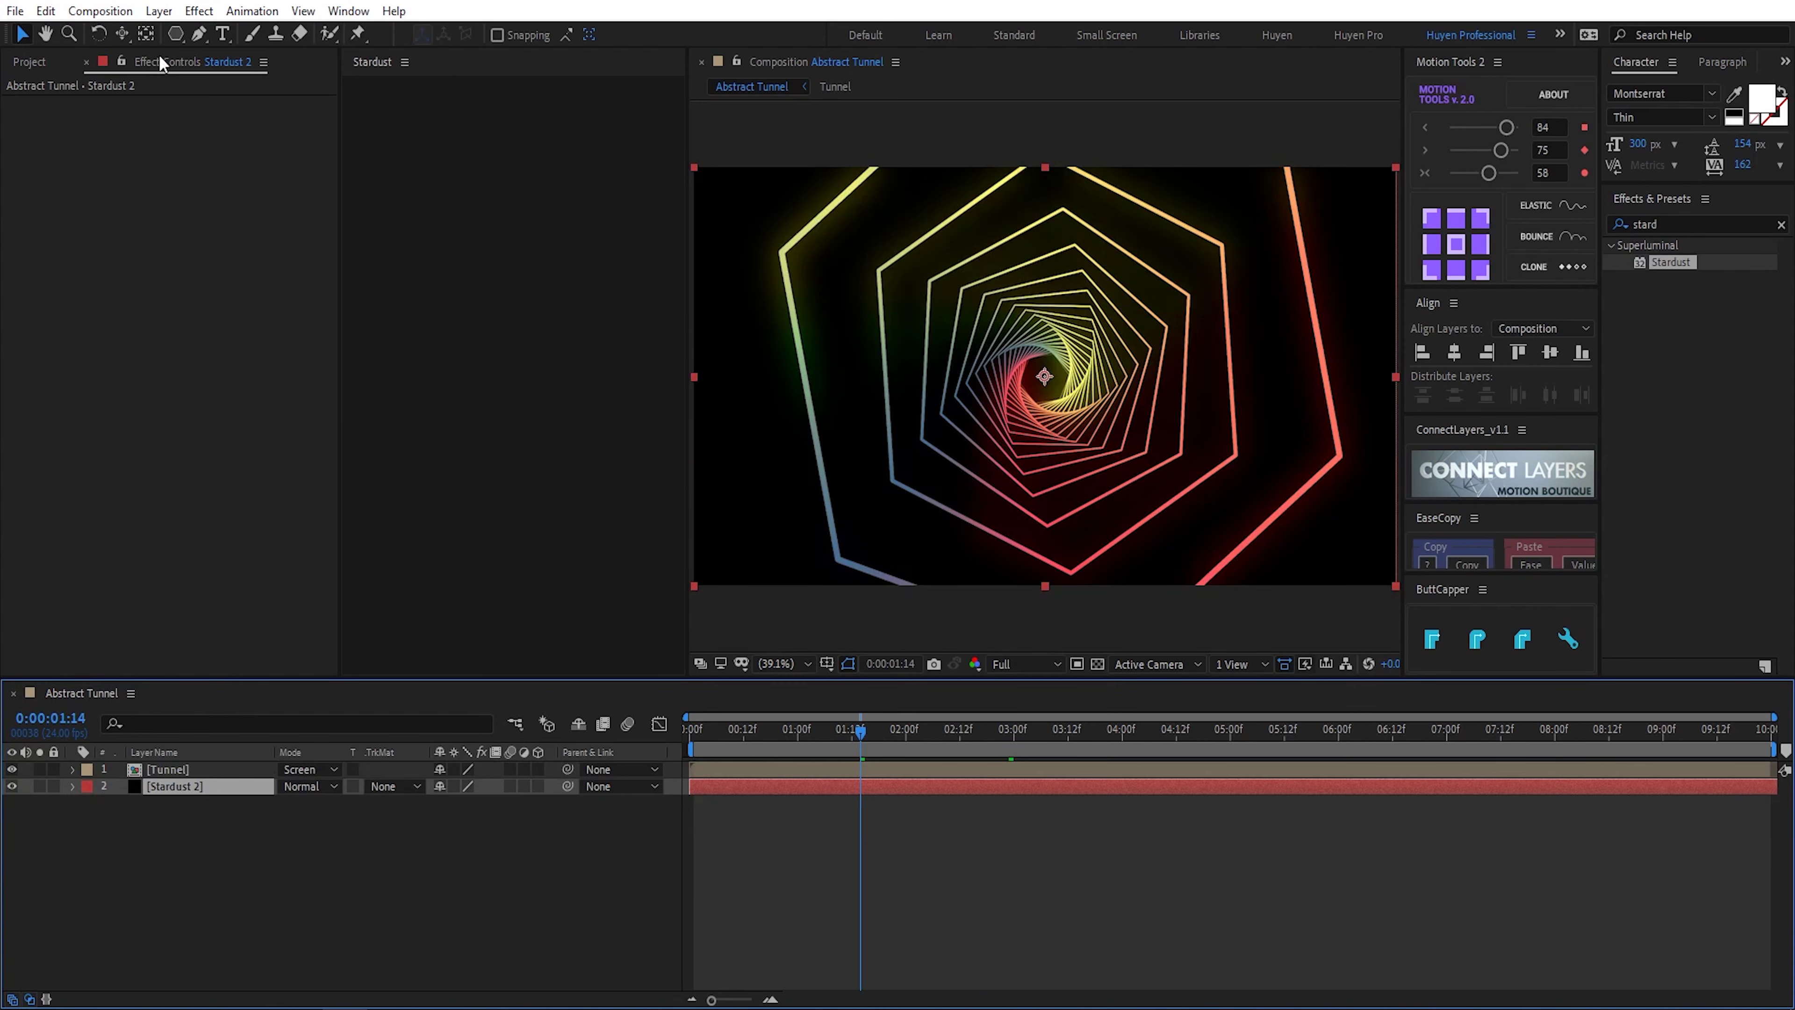
click(199, 11)
mouse_move(390, 539)
click(455, 538)
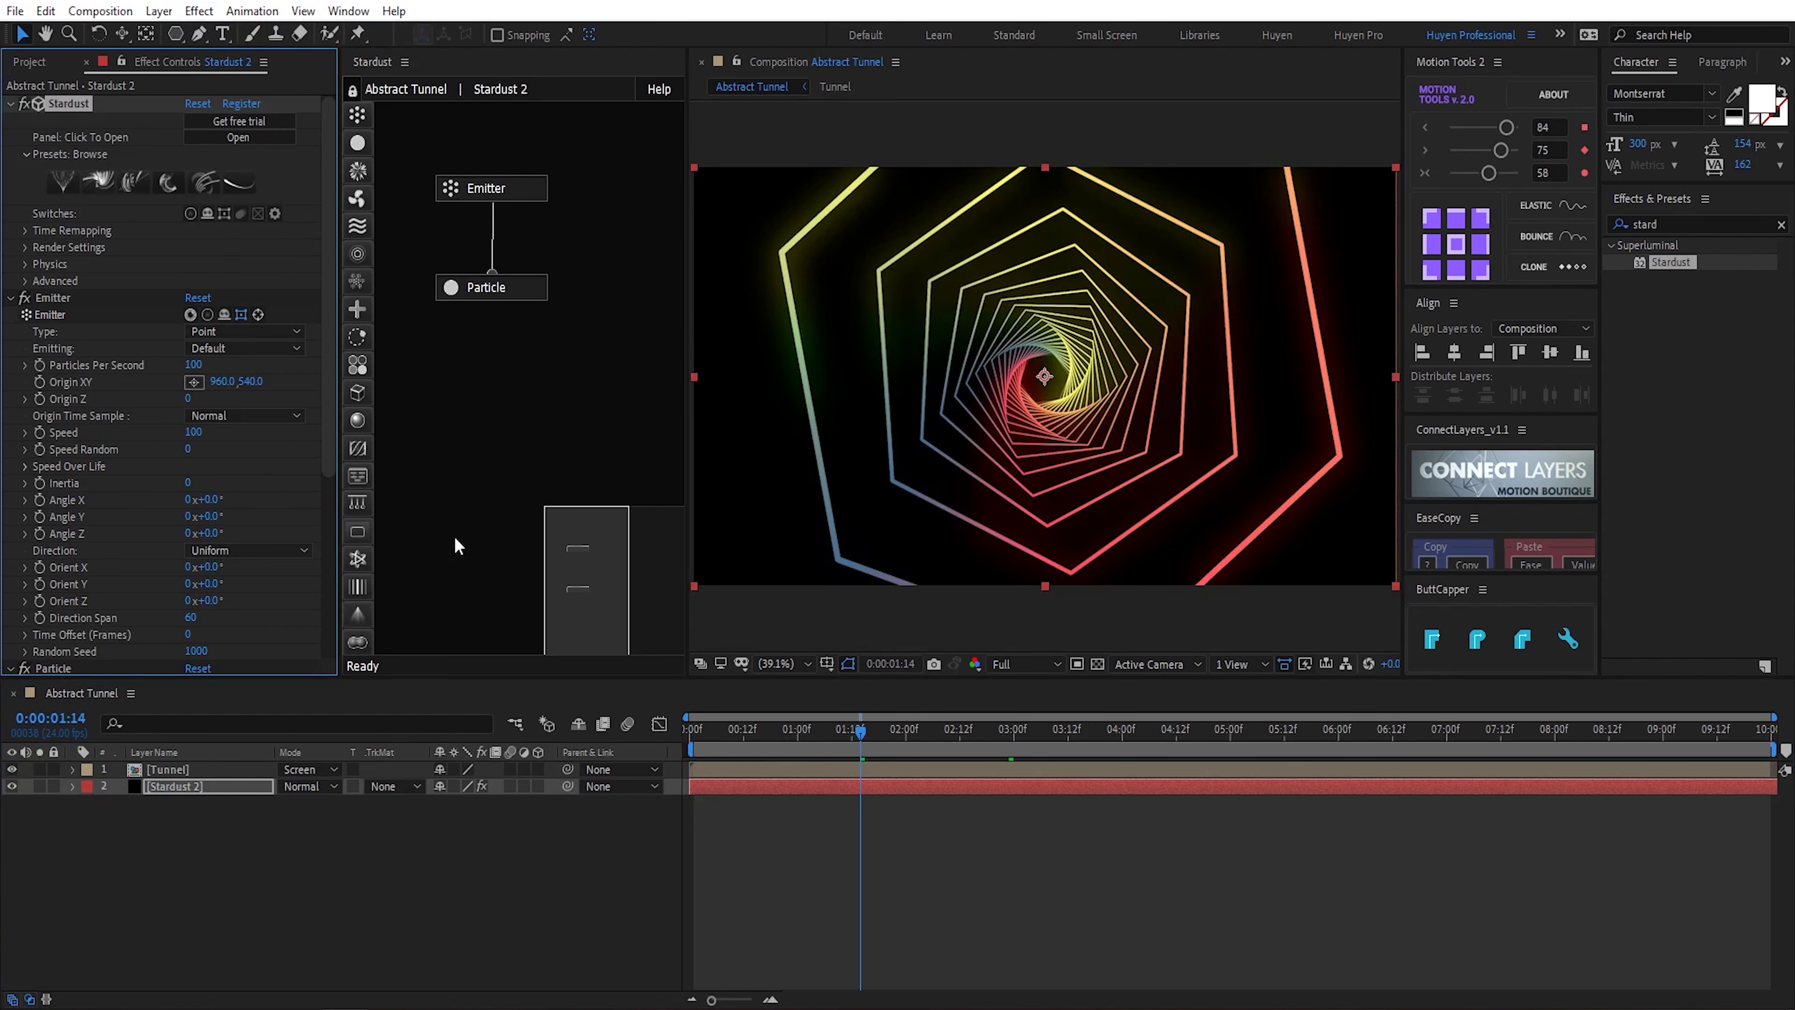
drag(807, 735, 866, 734)
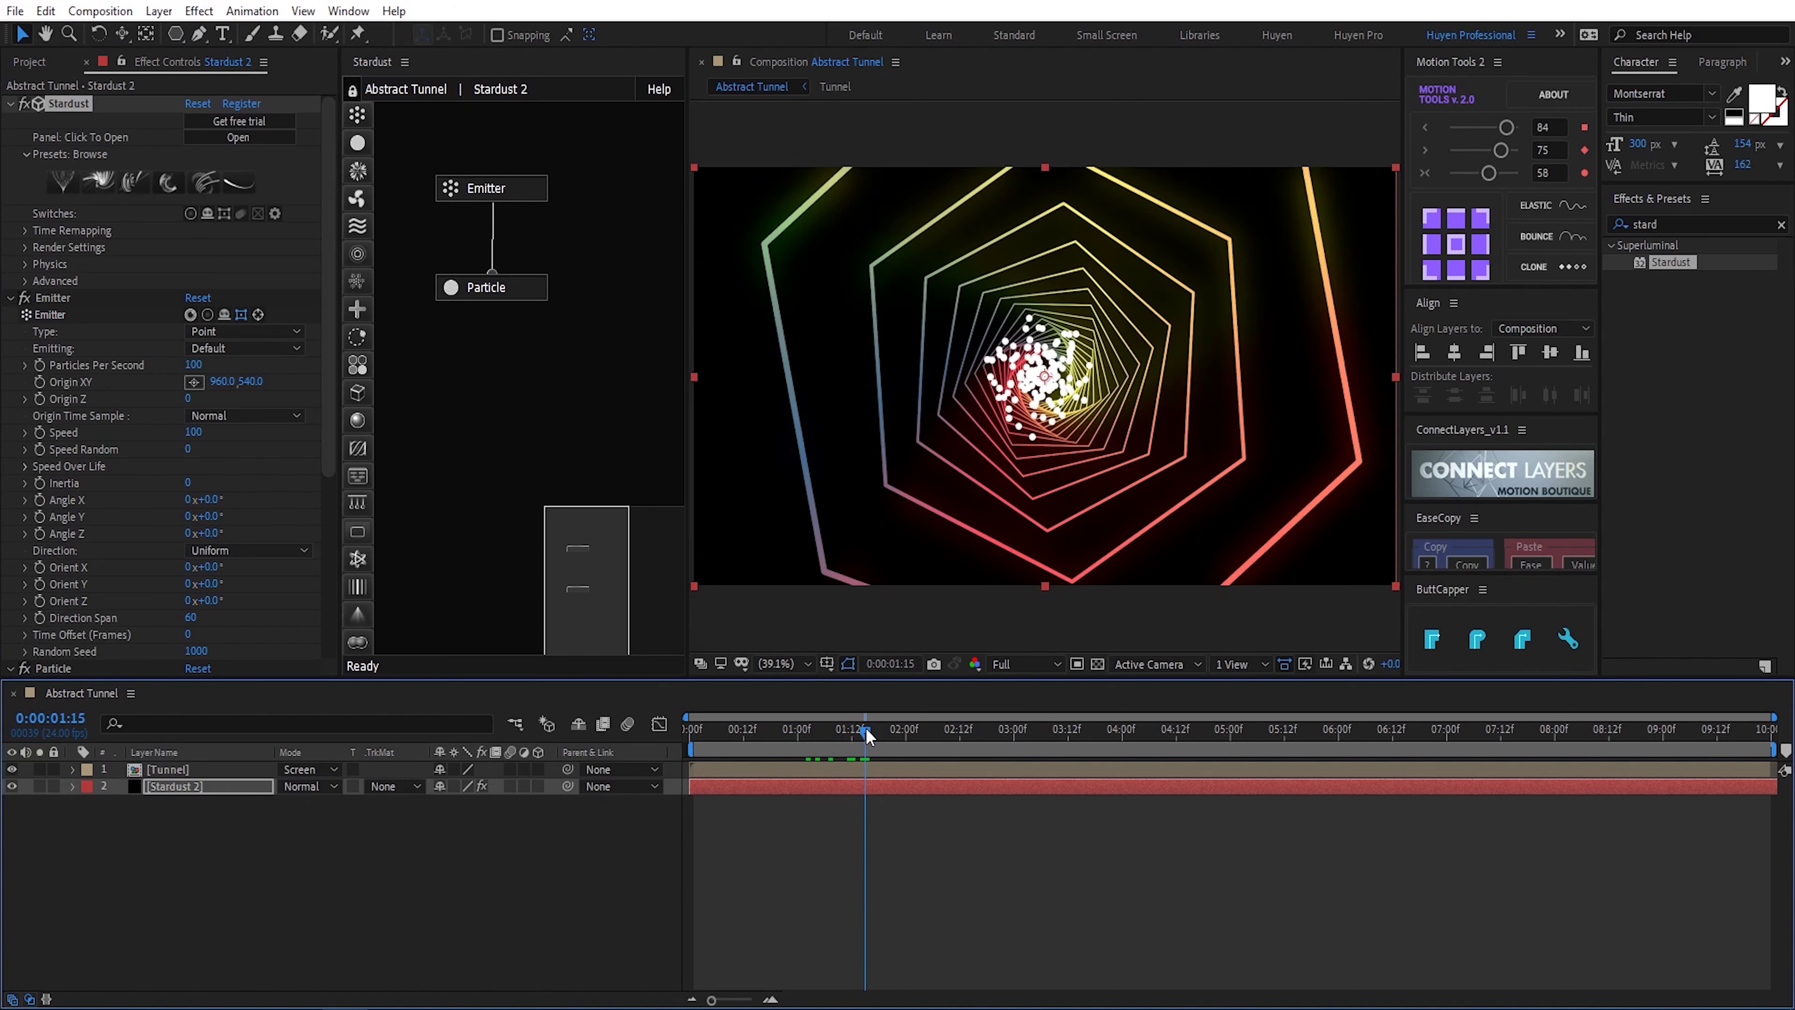
Step: Set the Stardust 2 emitter to 300 particles per second with Speed 680 and Speed Random 75
click(232, 789)
click(485, 188)
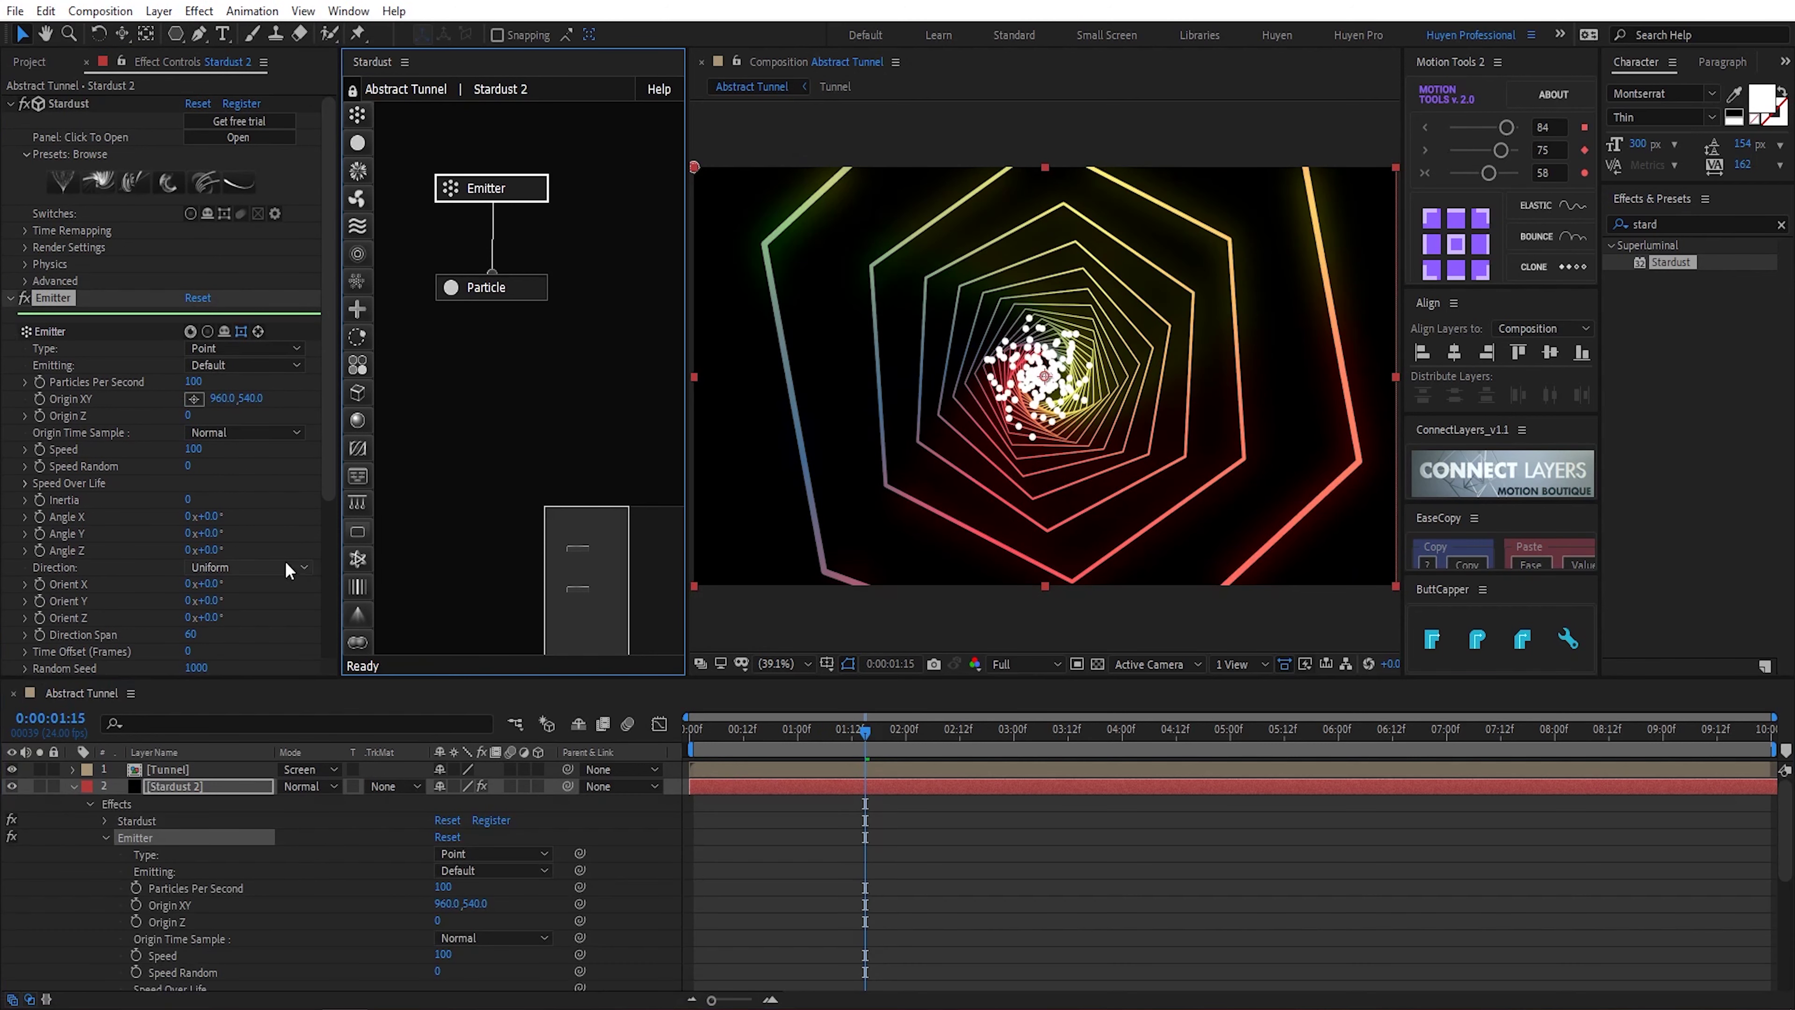
click(193, 382)
text(300)
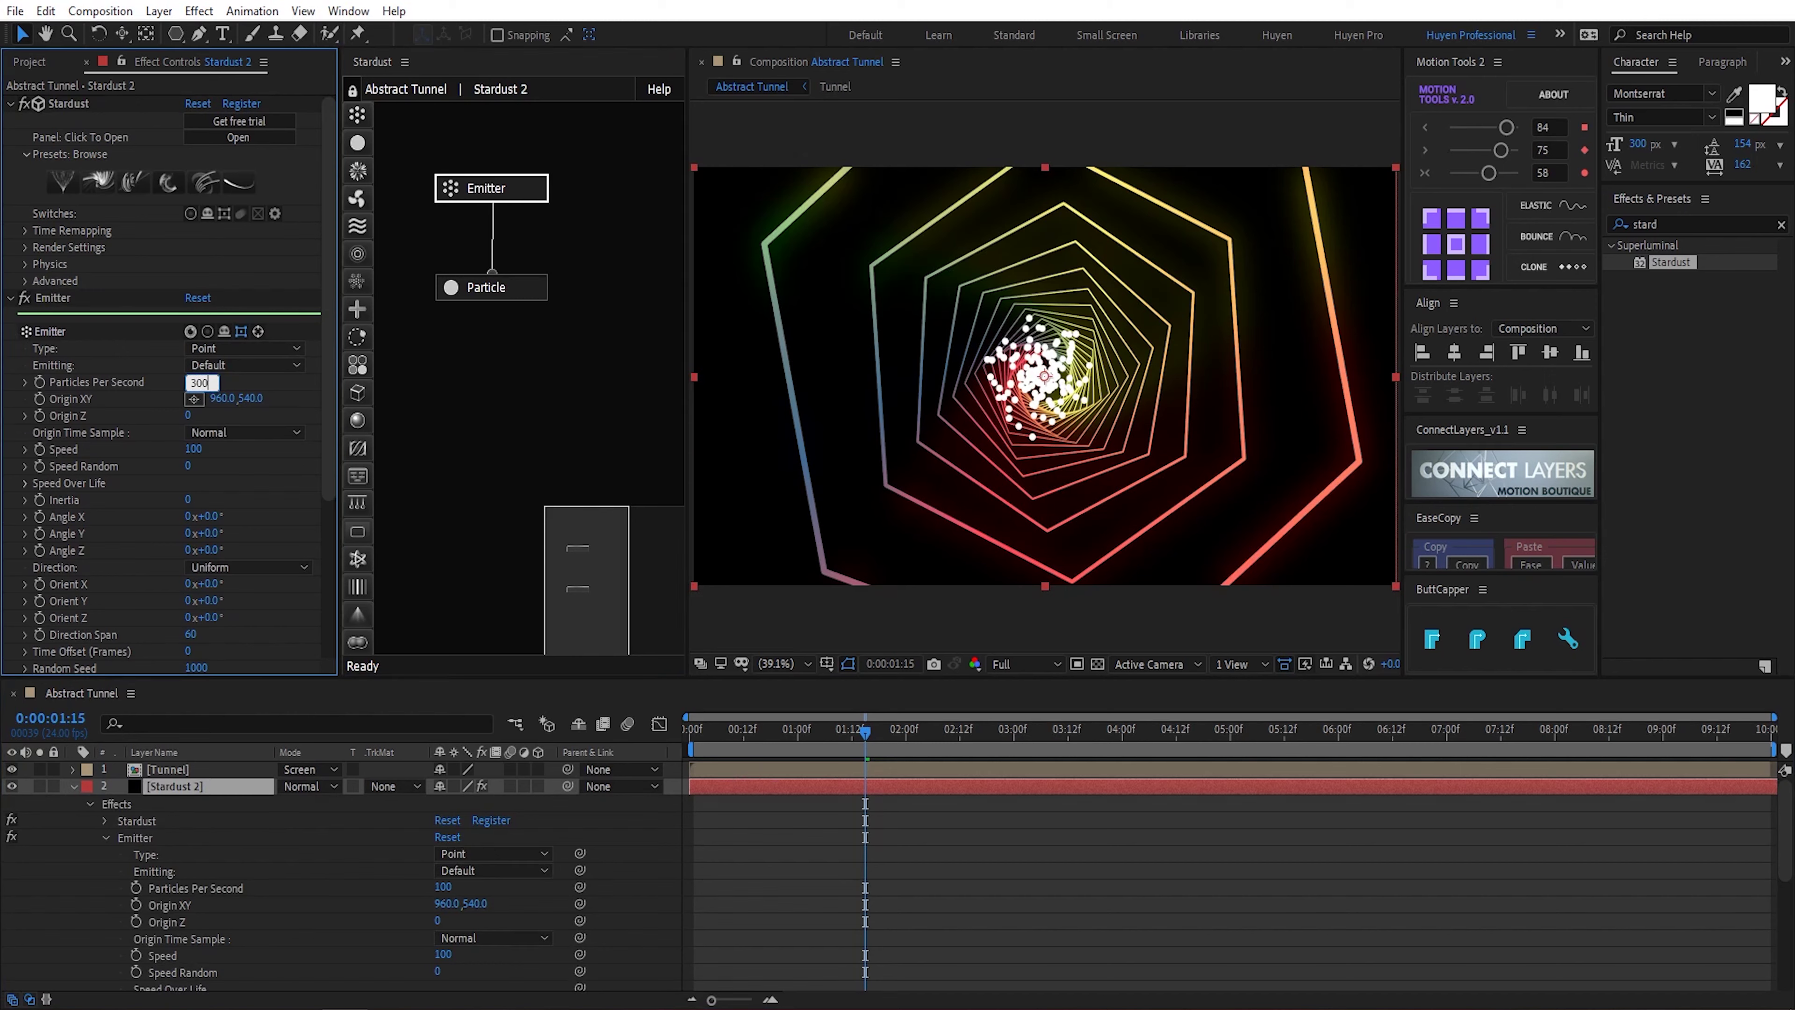
key(Return)
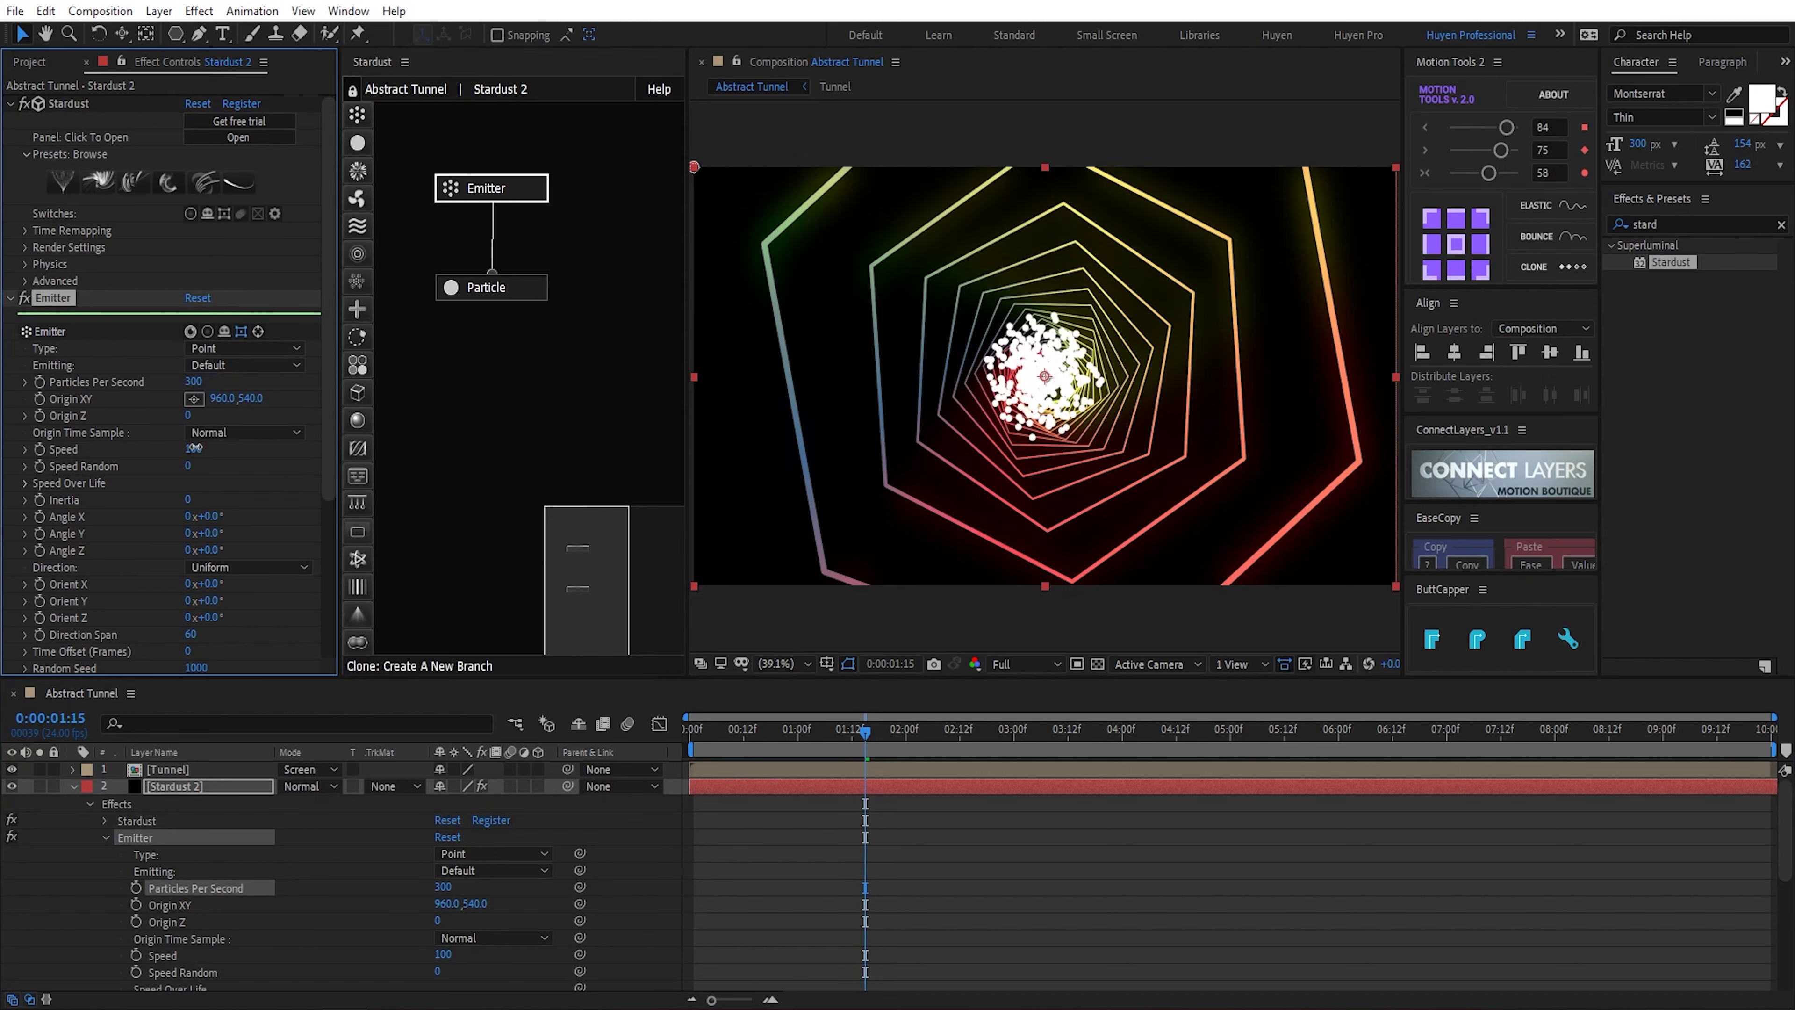
drag(193, 448, 267, 482)
Step: Set the particle size to 5 pixels on the Particle node and preview the smaller particles in the tunnel
click(495, 290)
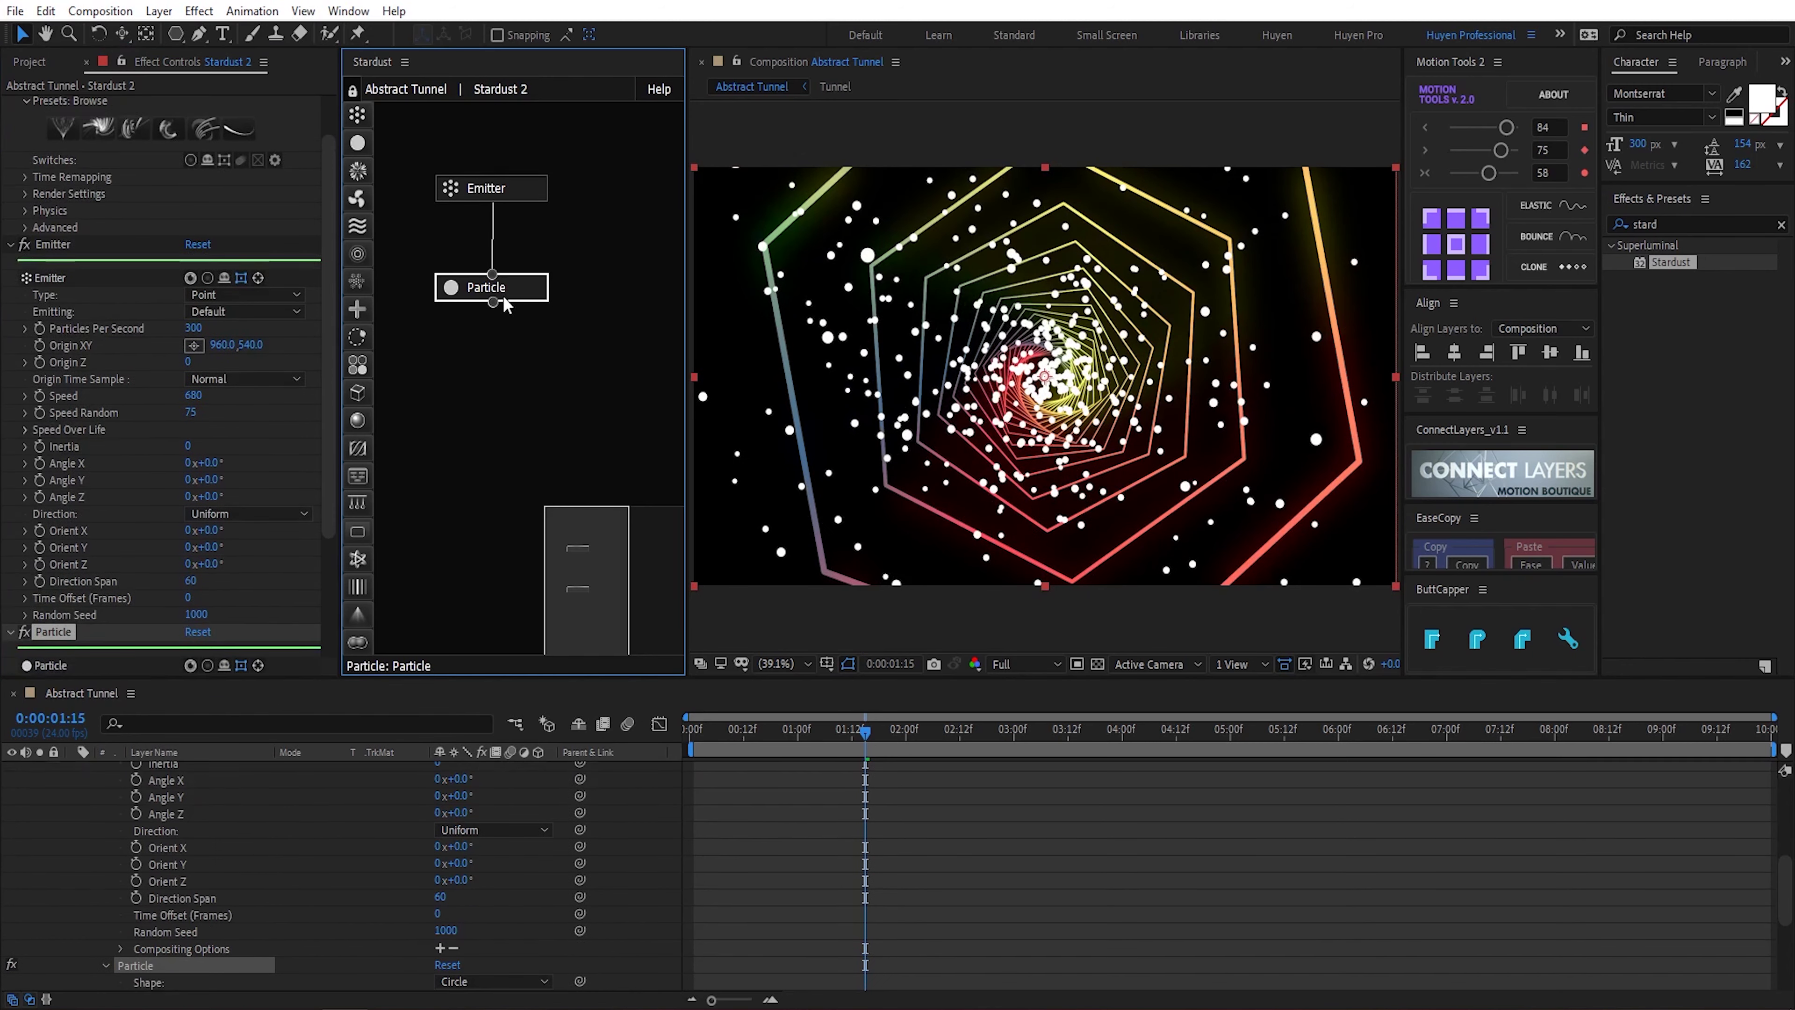
click(26, 611)
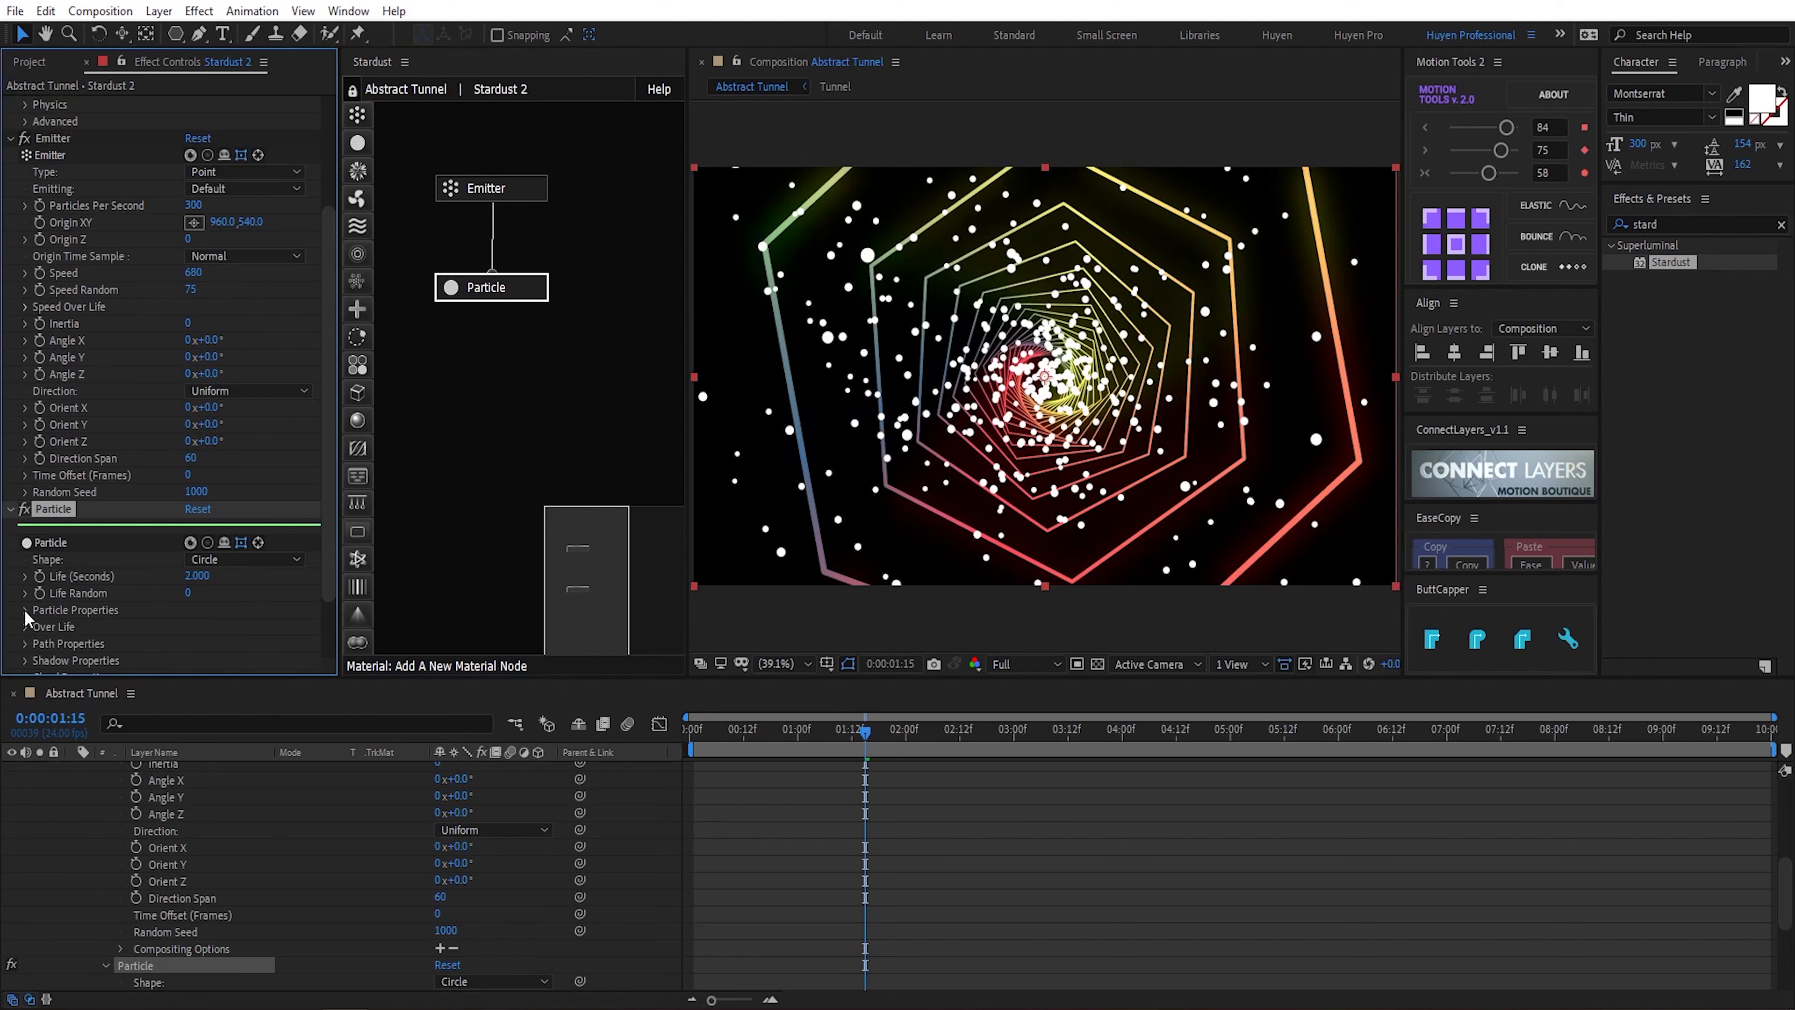
scroll(29, 615, down, 3)
click(193, 480)
text(5)
key(Return)
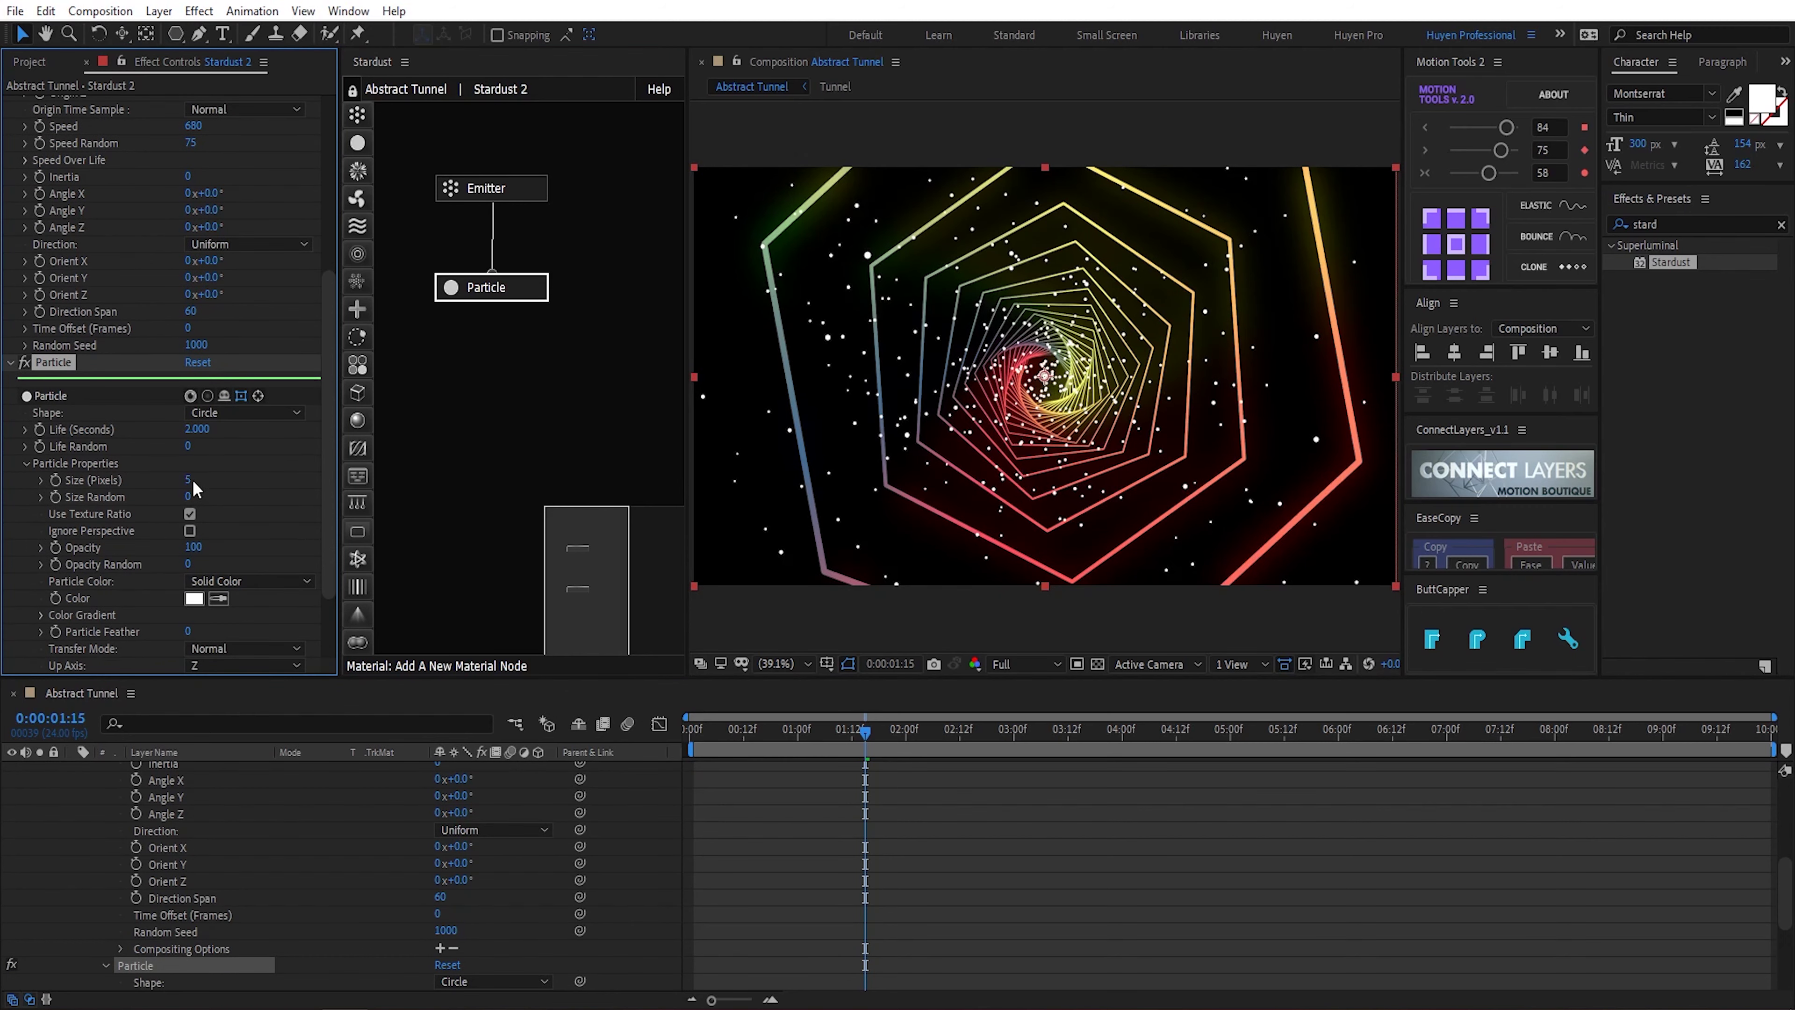
key(space)
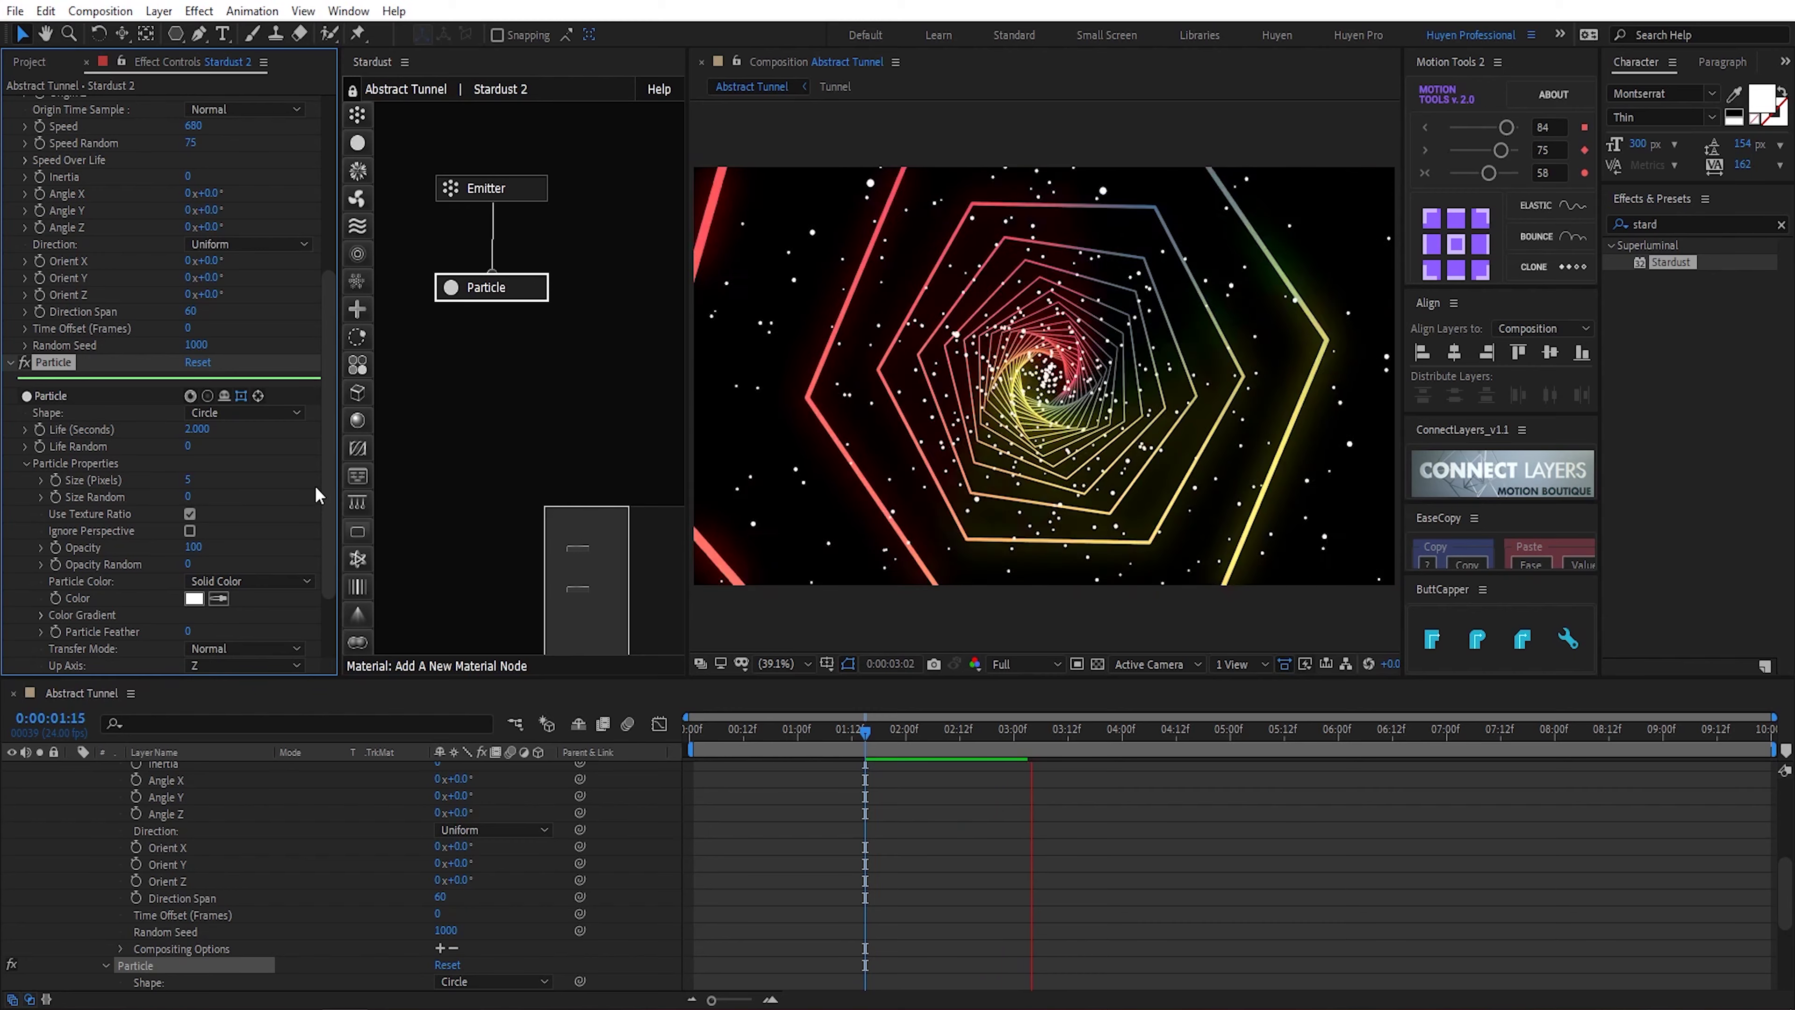
key(space)
Step: Set the particles' Transfer Mode to Add and collapse the Particle Properties
scroll(261, 550, down, 3)
click(219, 559)
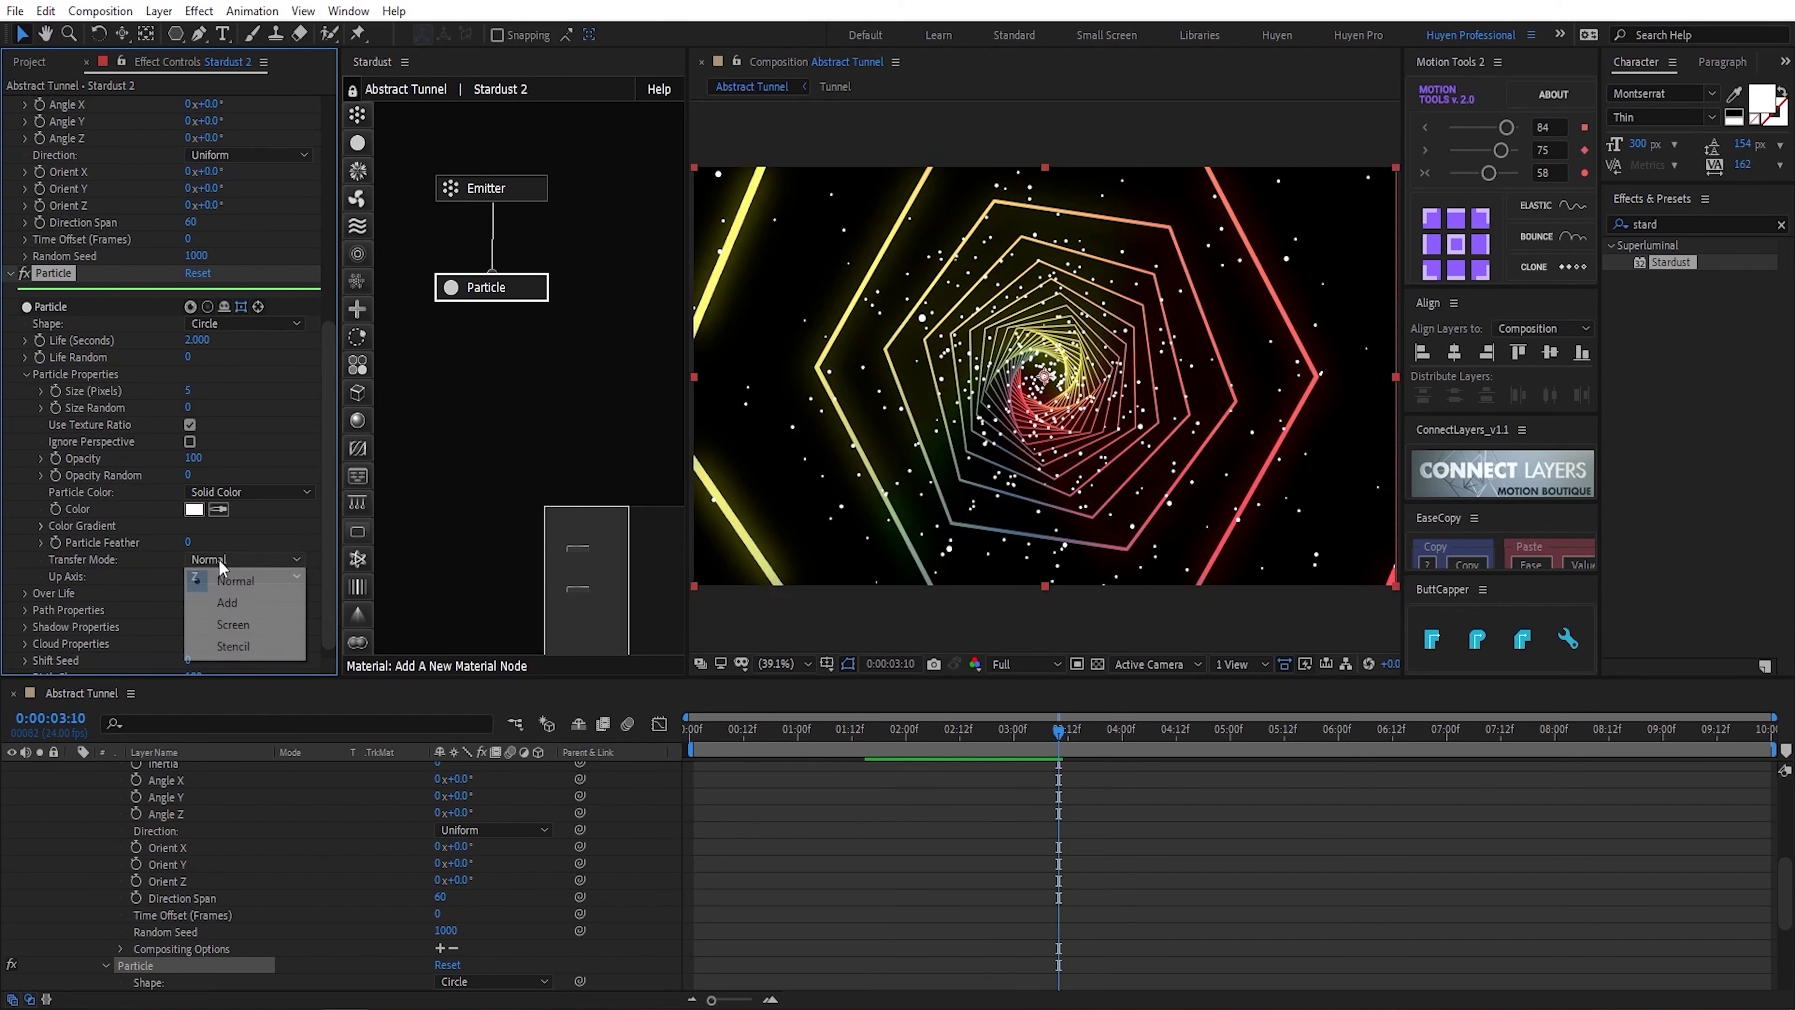
click(227, 588)
scroll(121, 618, down, 1)
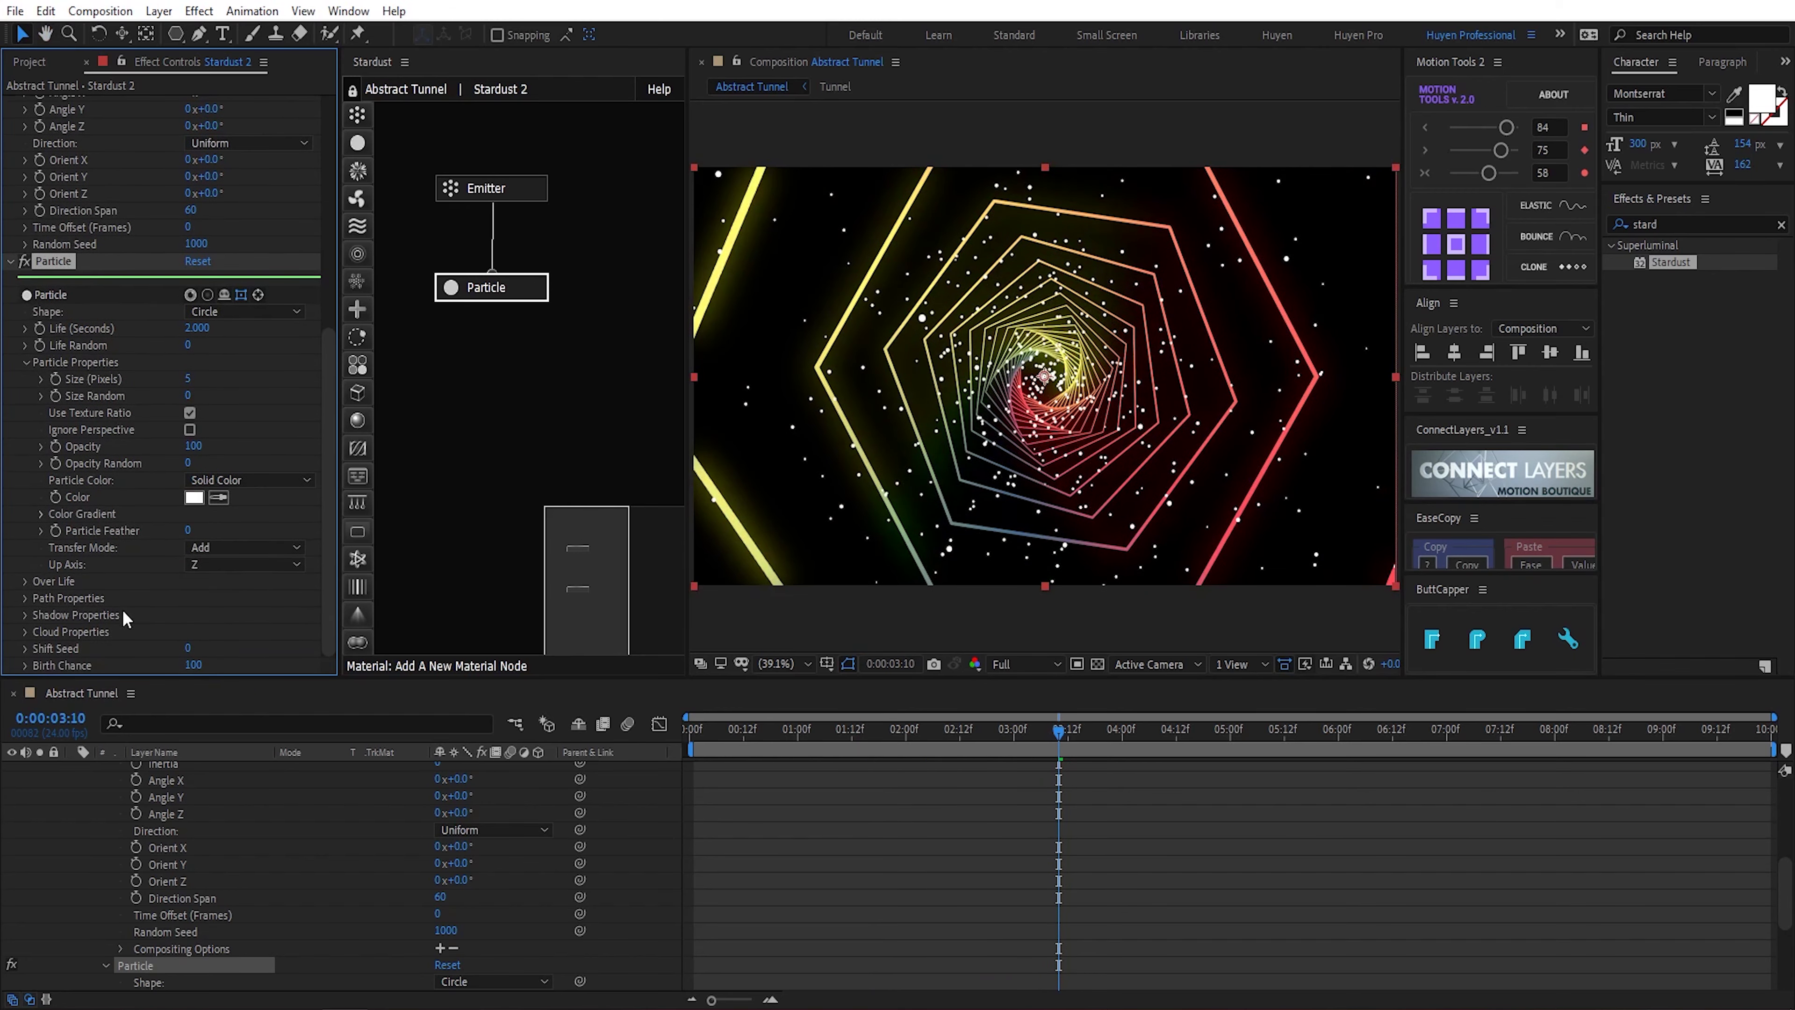
click(26, 363)
Step: Apply the Fade In and Out Bezier preset to the particles' Size over life curve
click(25, 581)
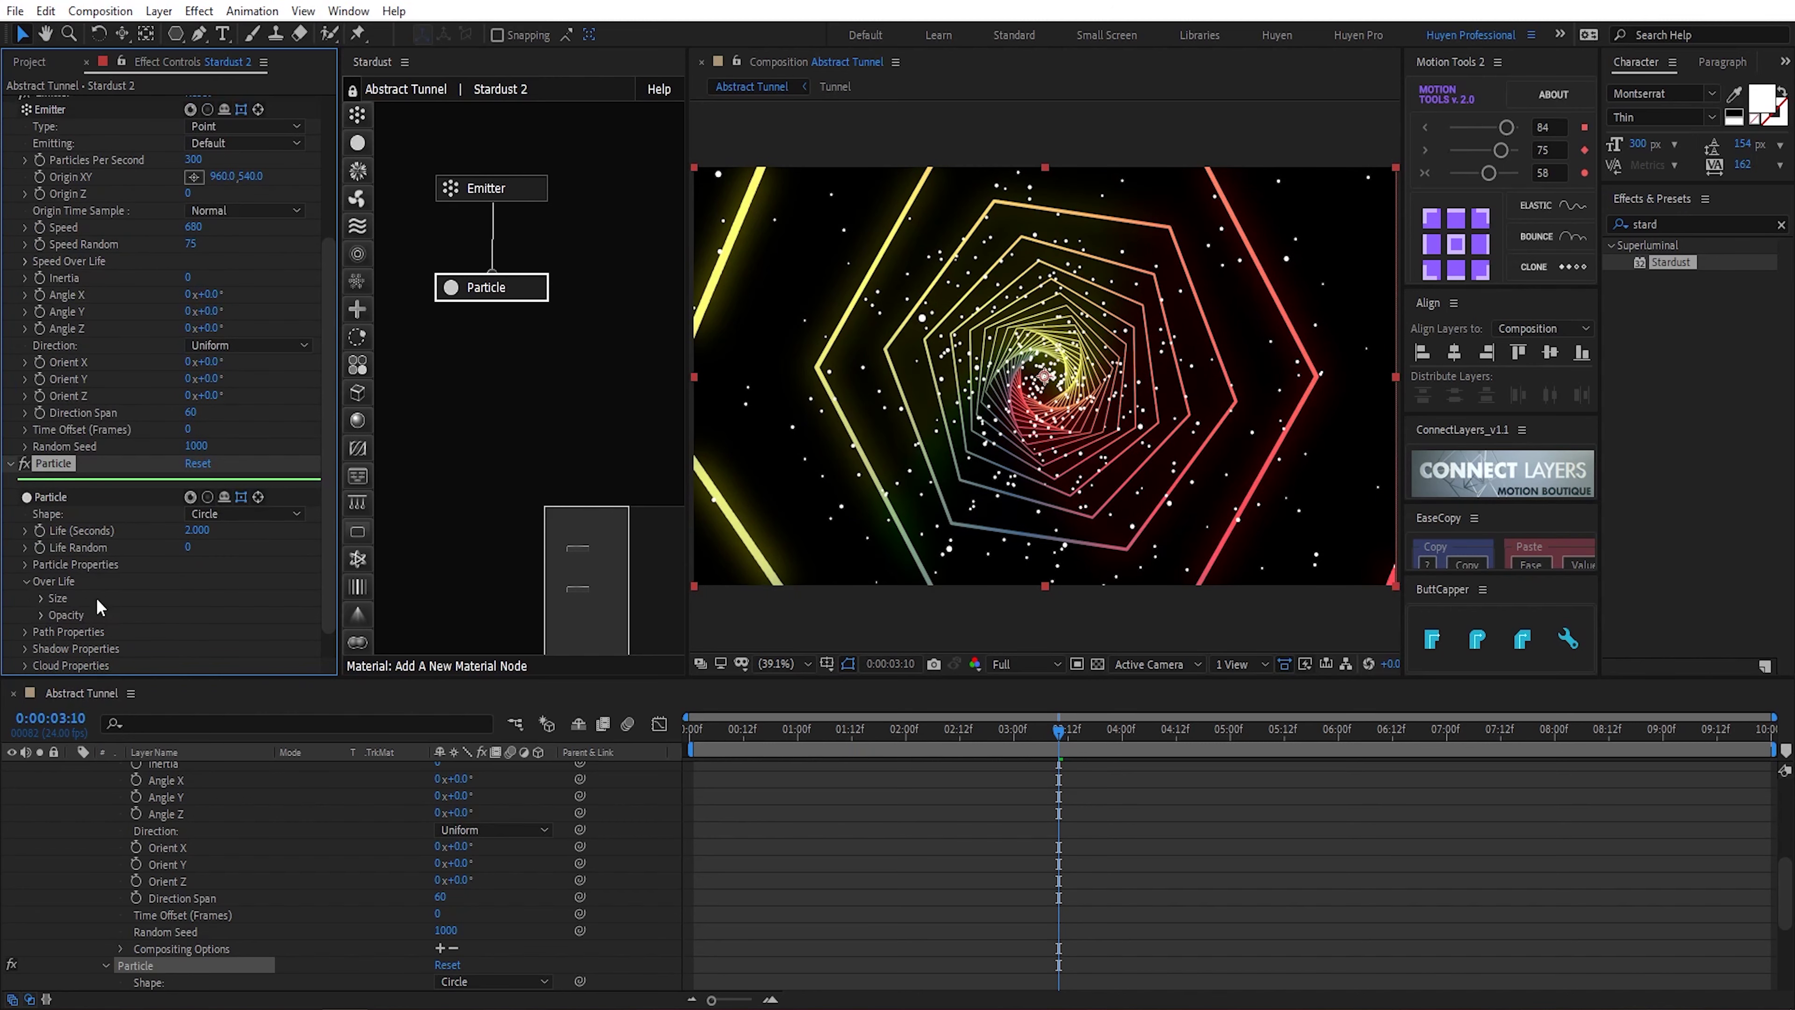
click(41, 597)
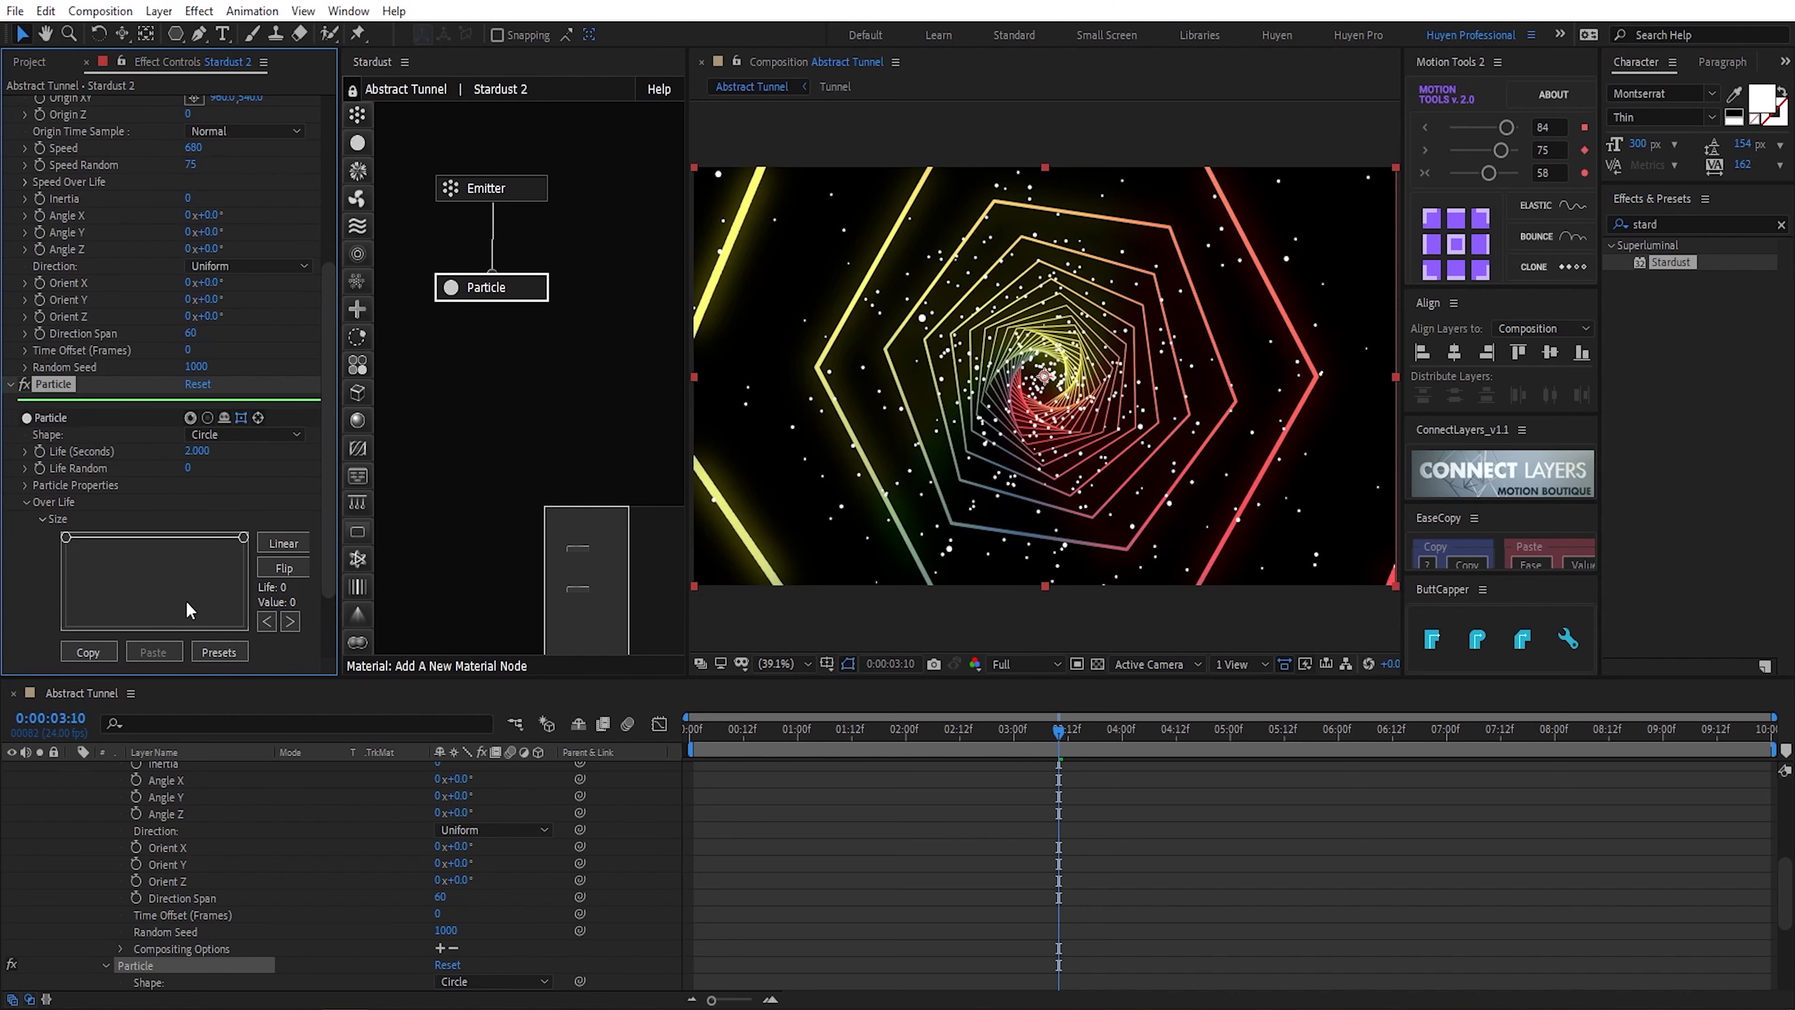
click(205, 651)
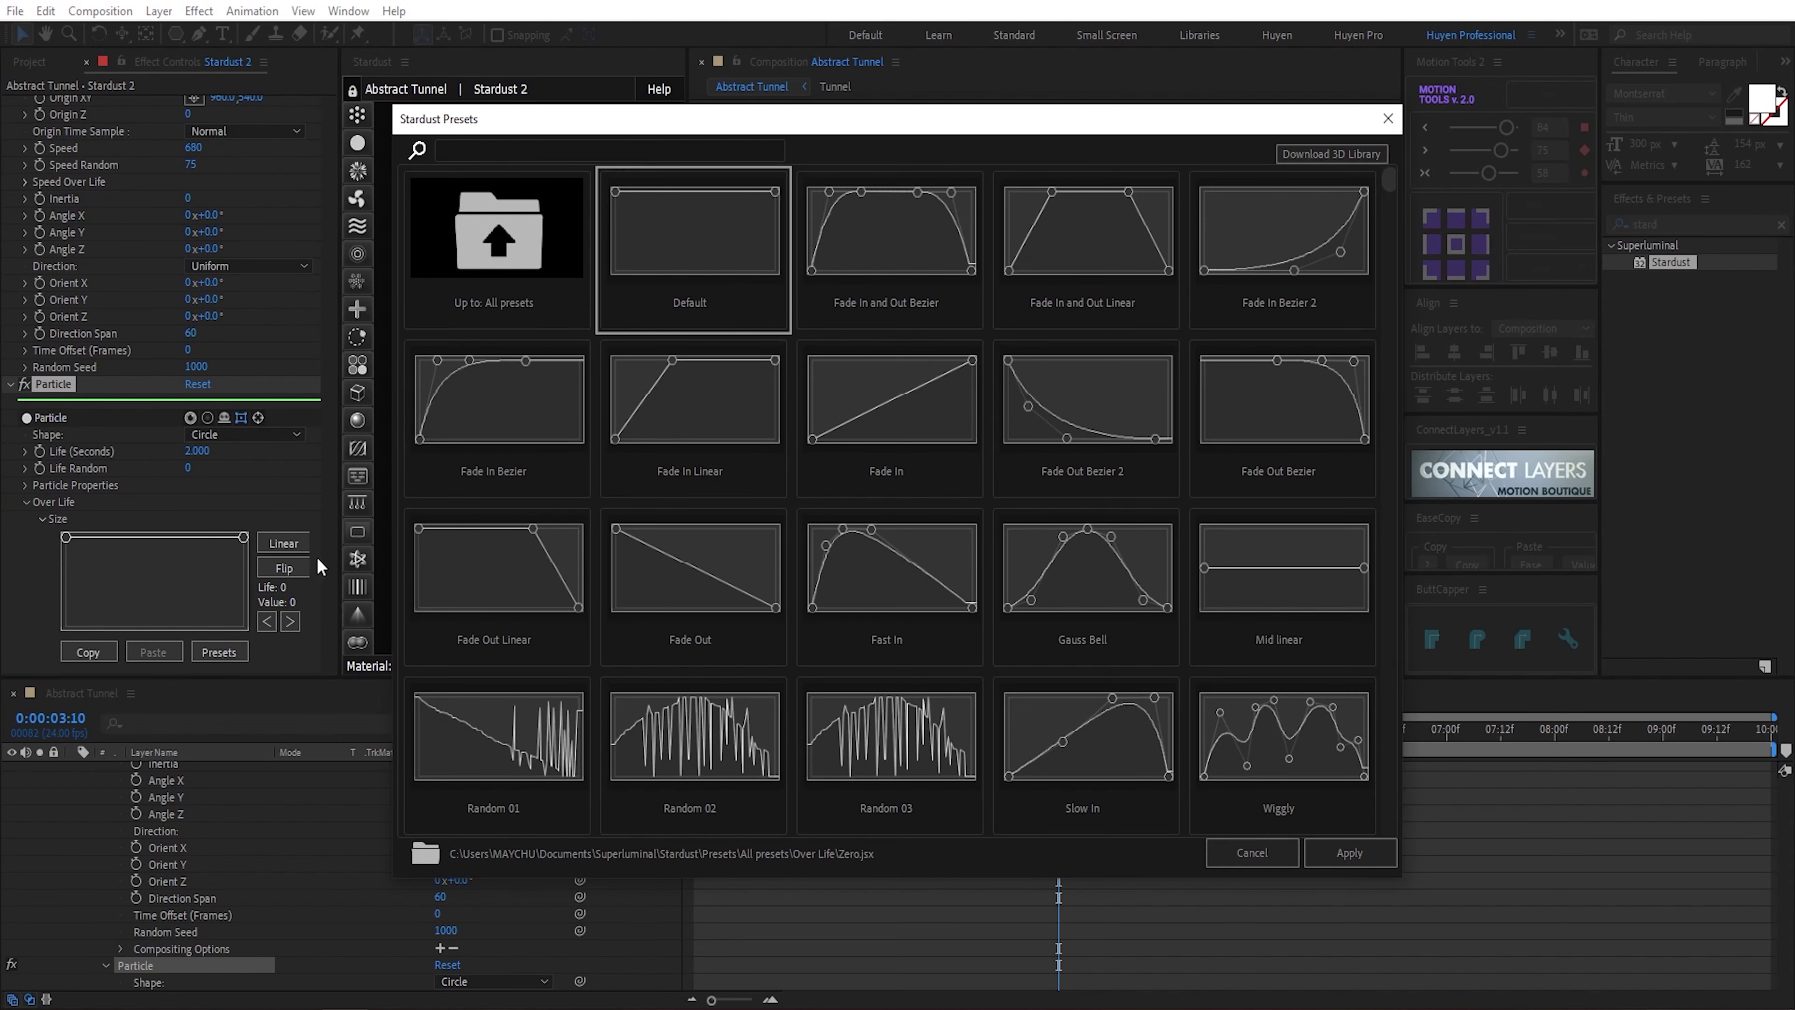
click(845, 192)
click(1346, 851)
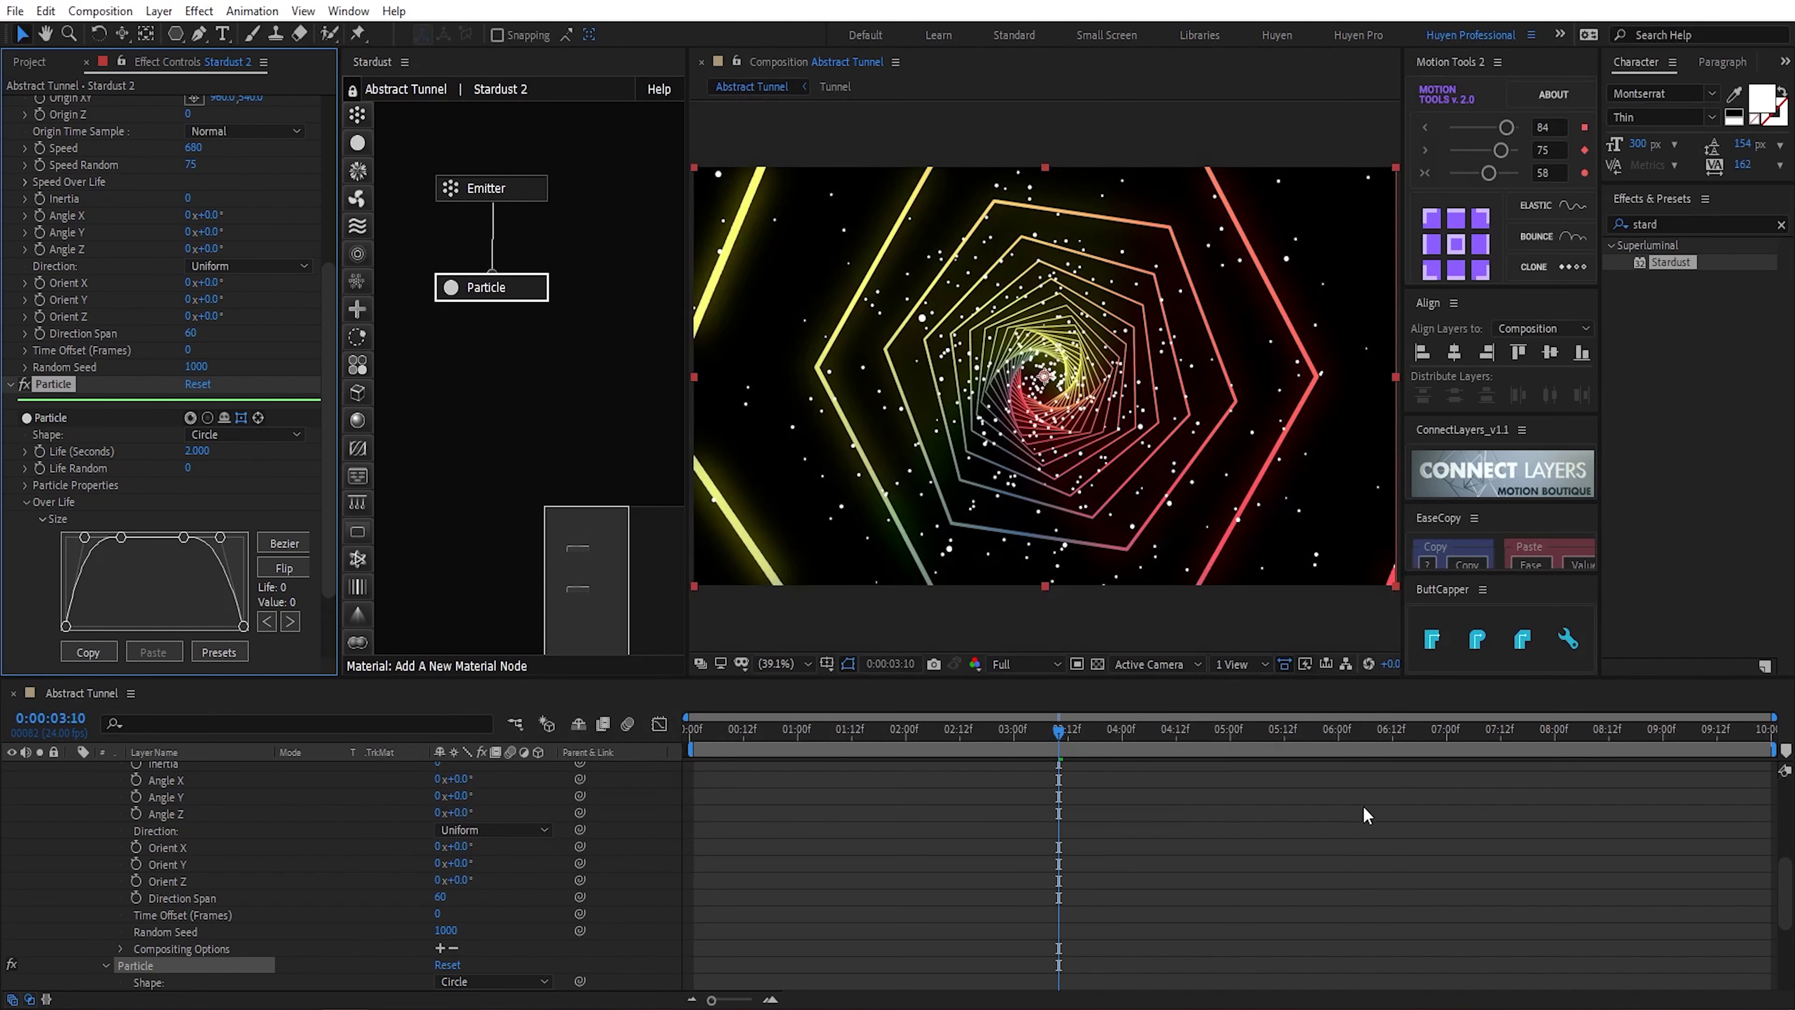
Step: Apply the Wiggly preset to the particles' Opacity over life curve
scroll(194, 575, down, 3)
click(44, 581)
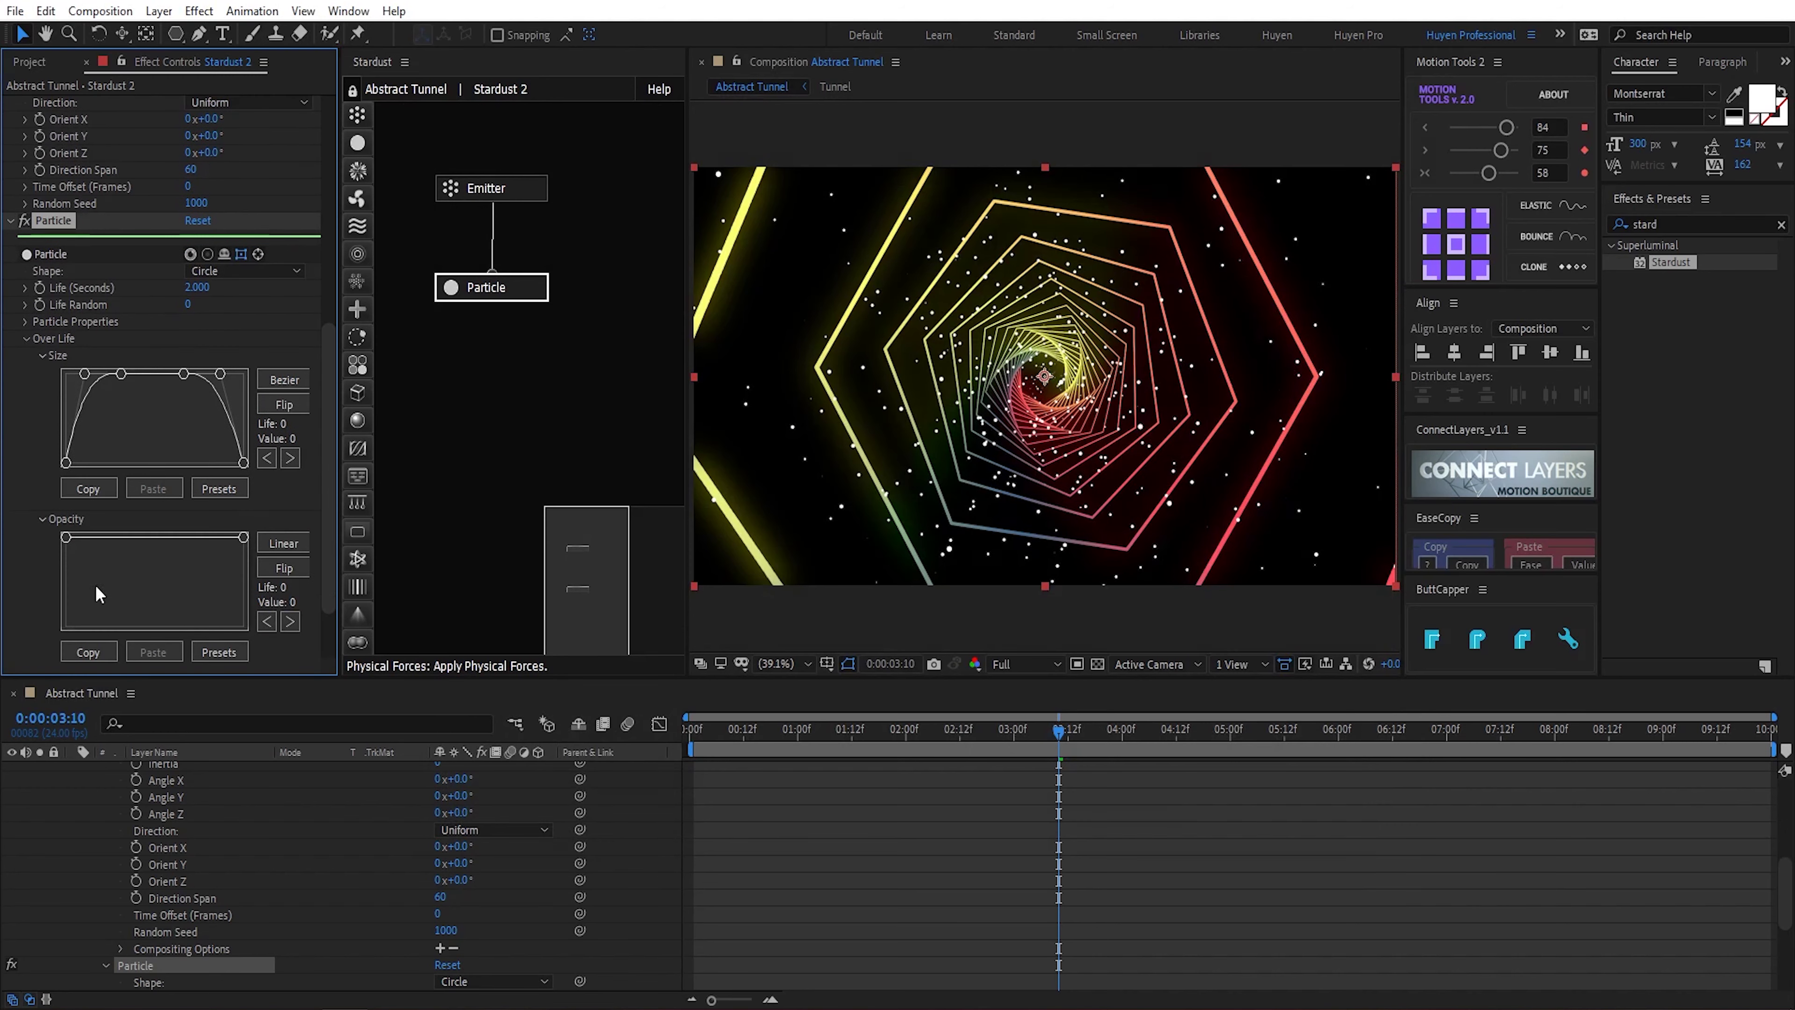
scroll(198, 614, down, 4)
click(237, 565)
click(707, 774)
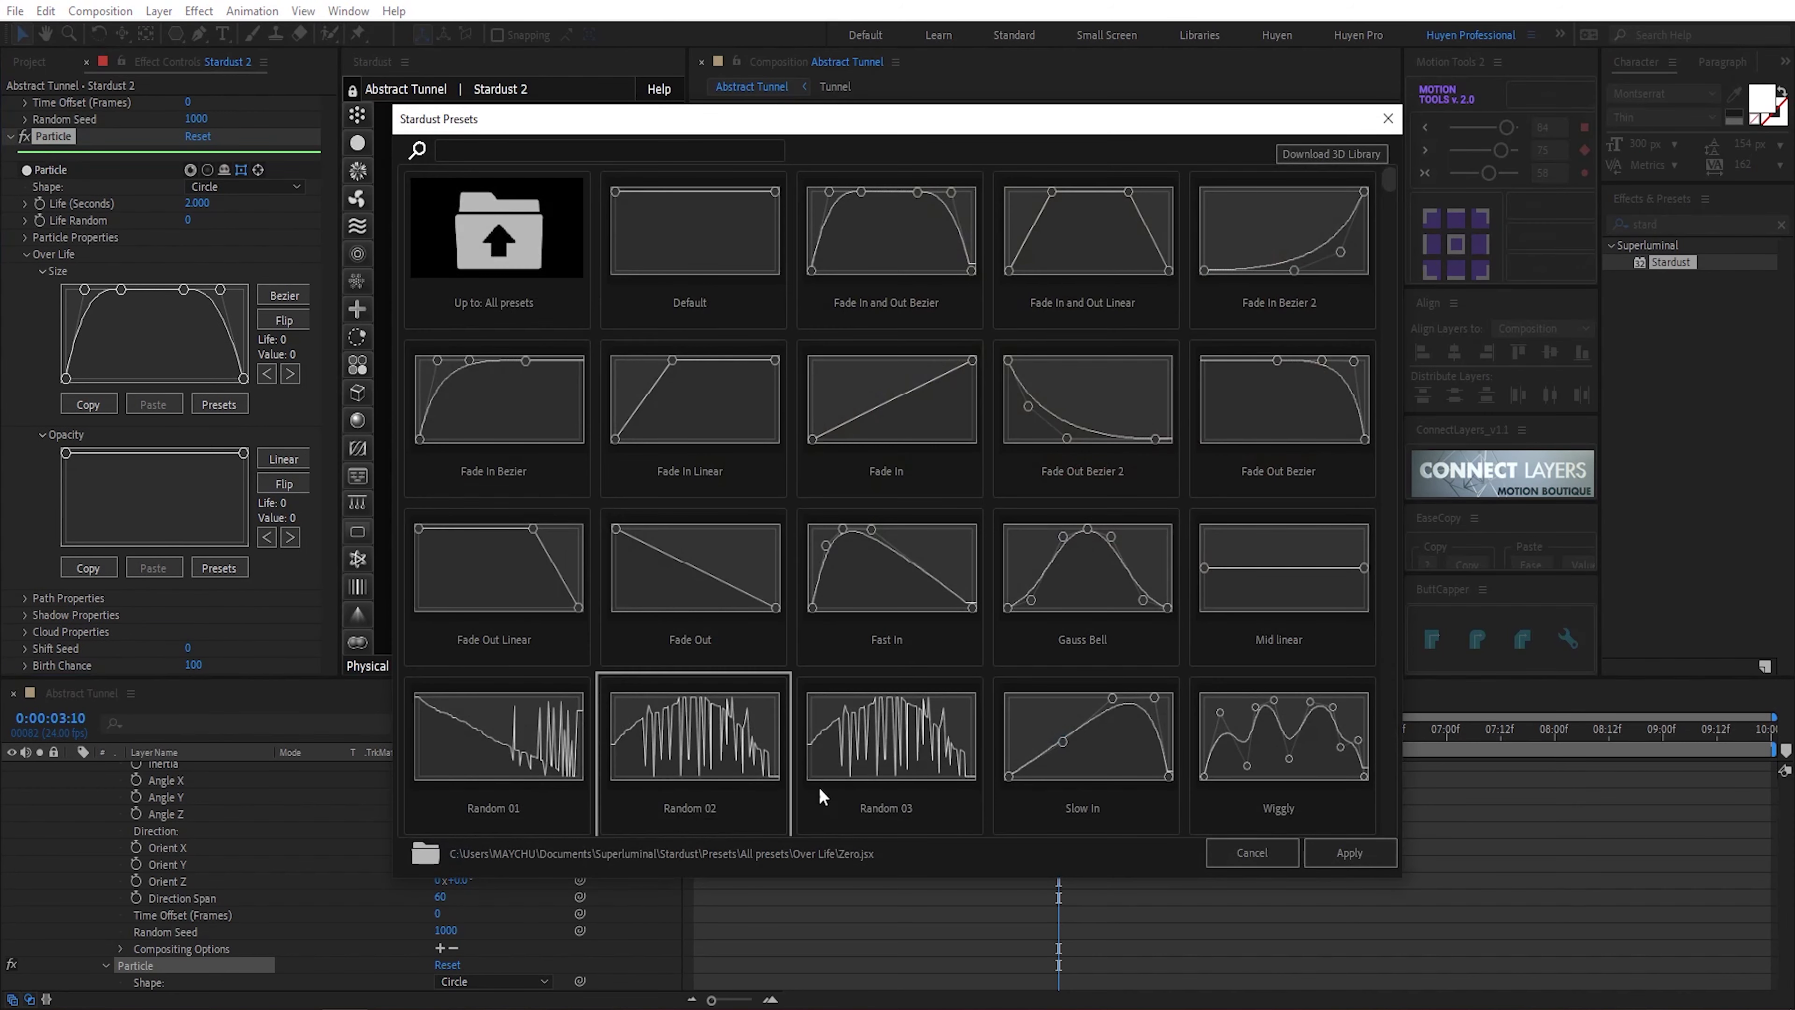
click(1279, 743)
click(1346, 852)
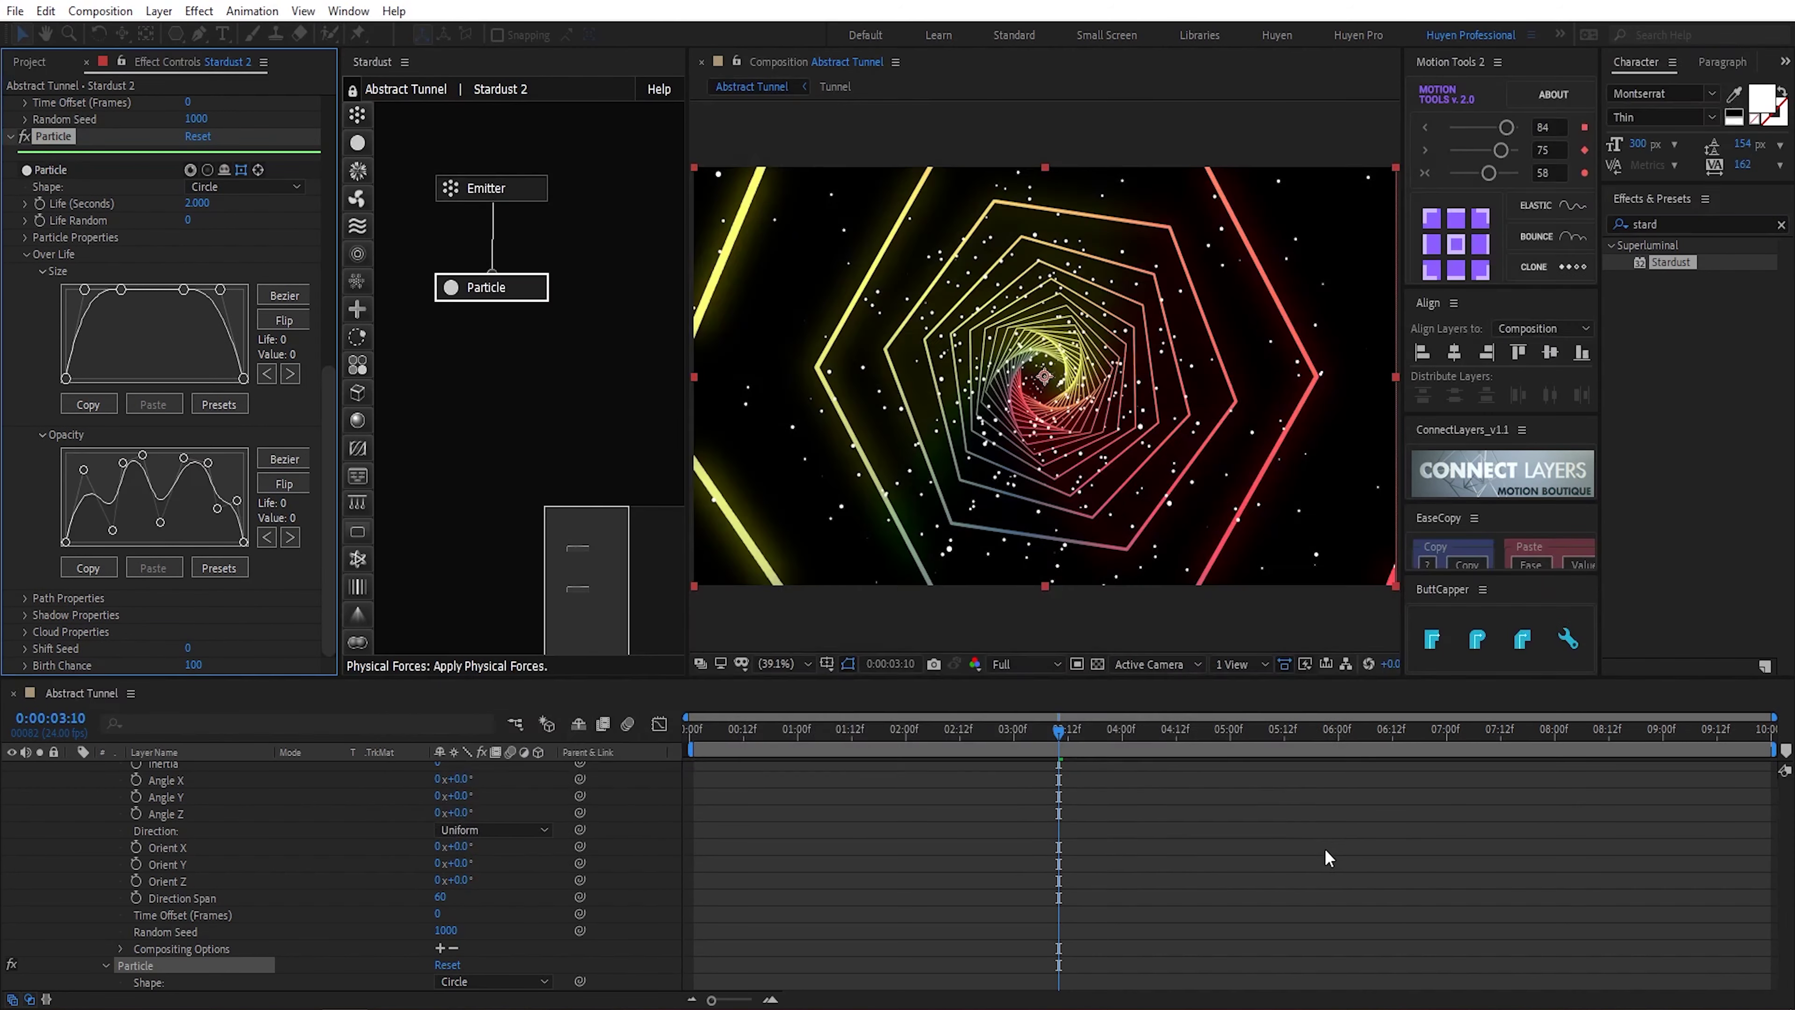
Step: Play the composition from 0:00:00:14 to examine the particles' size and opacity changes over life
click(754, 730)
key(space)
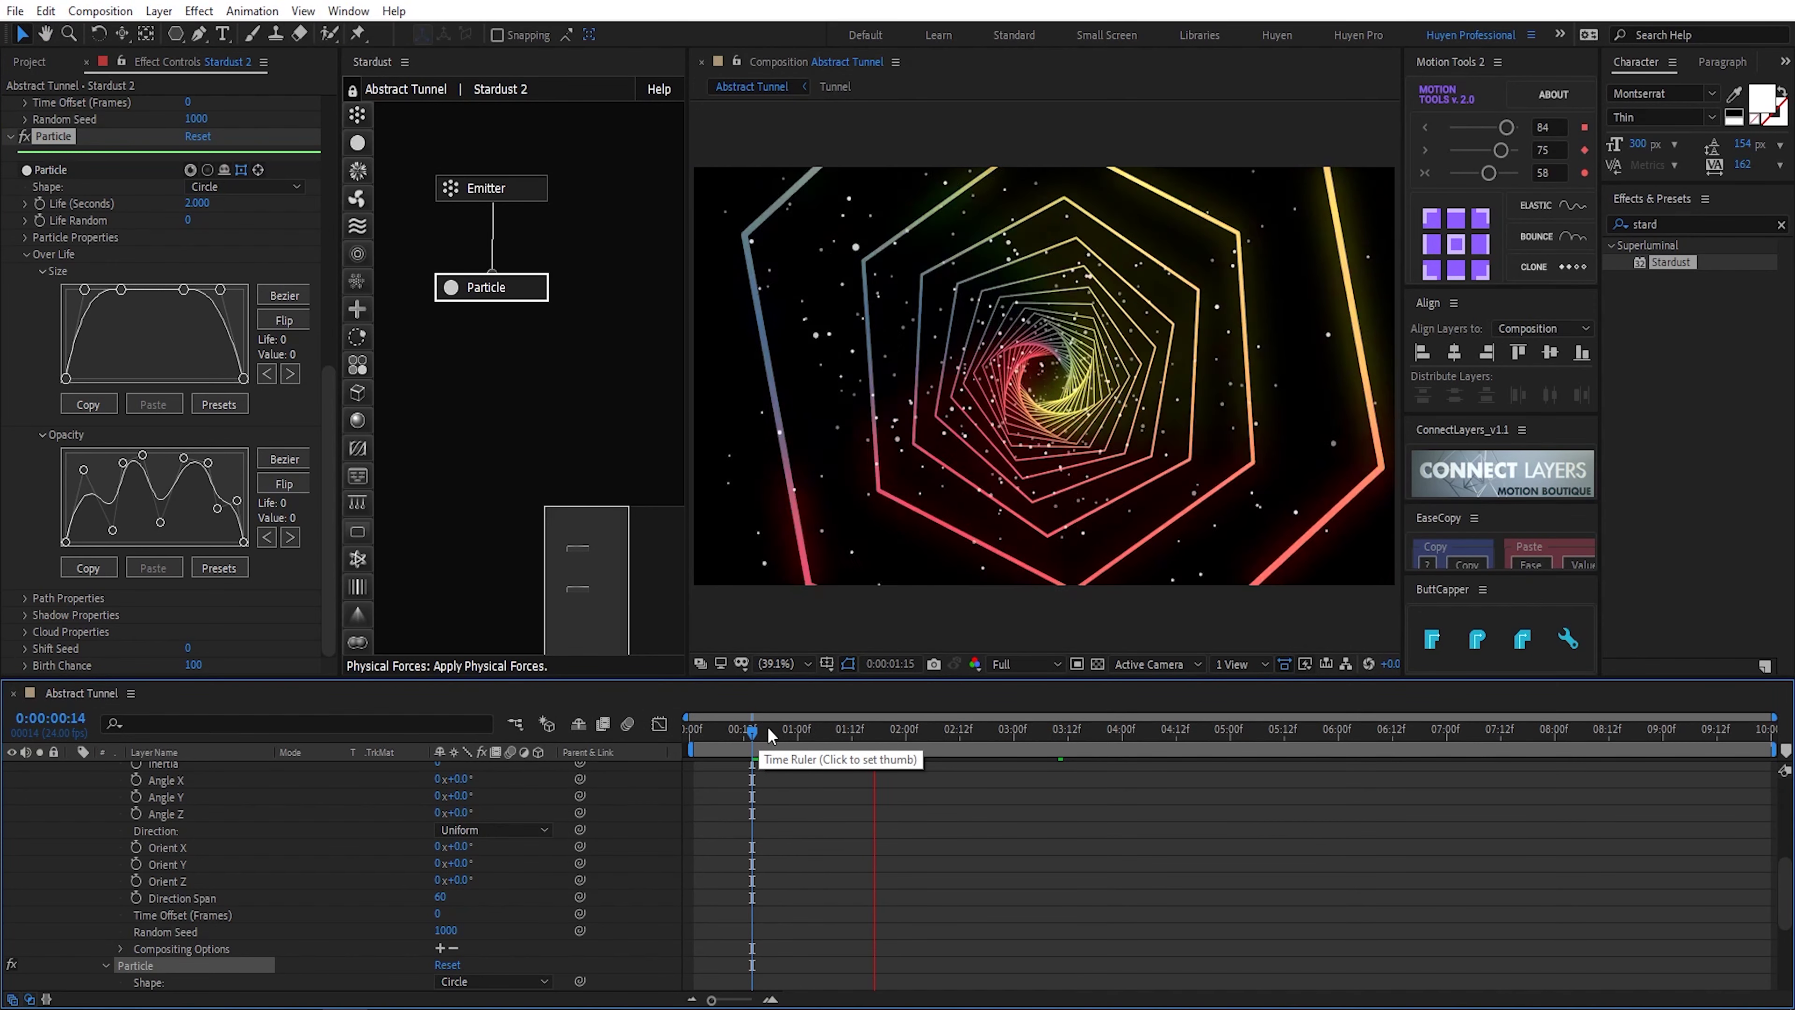
key(space)
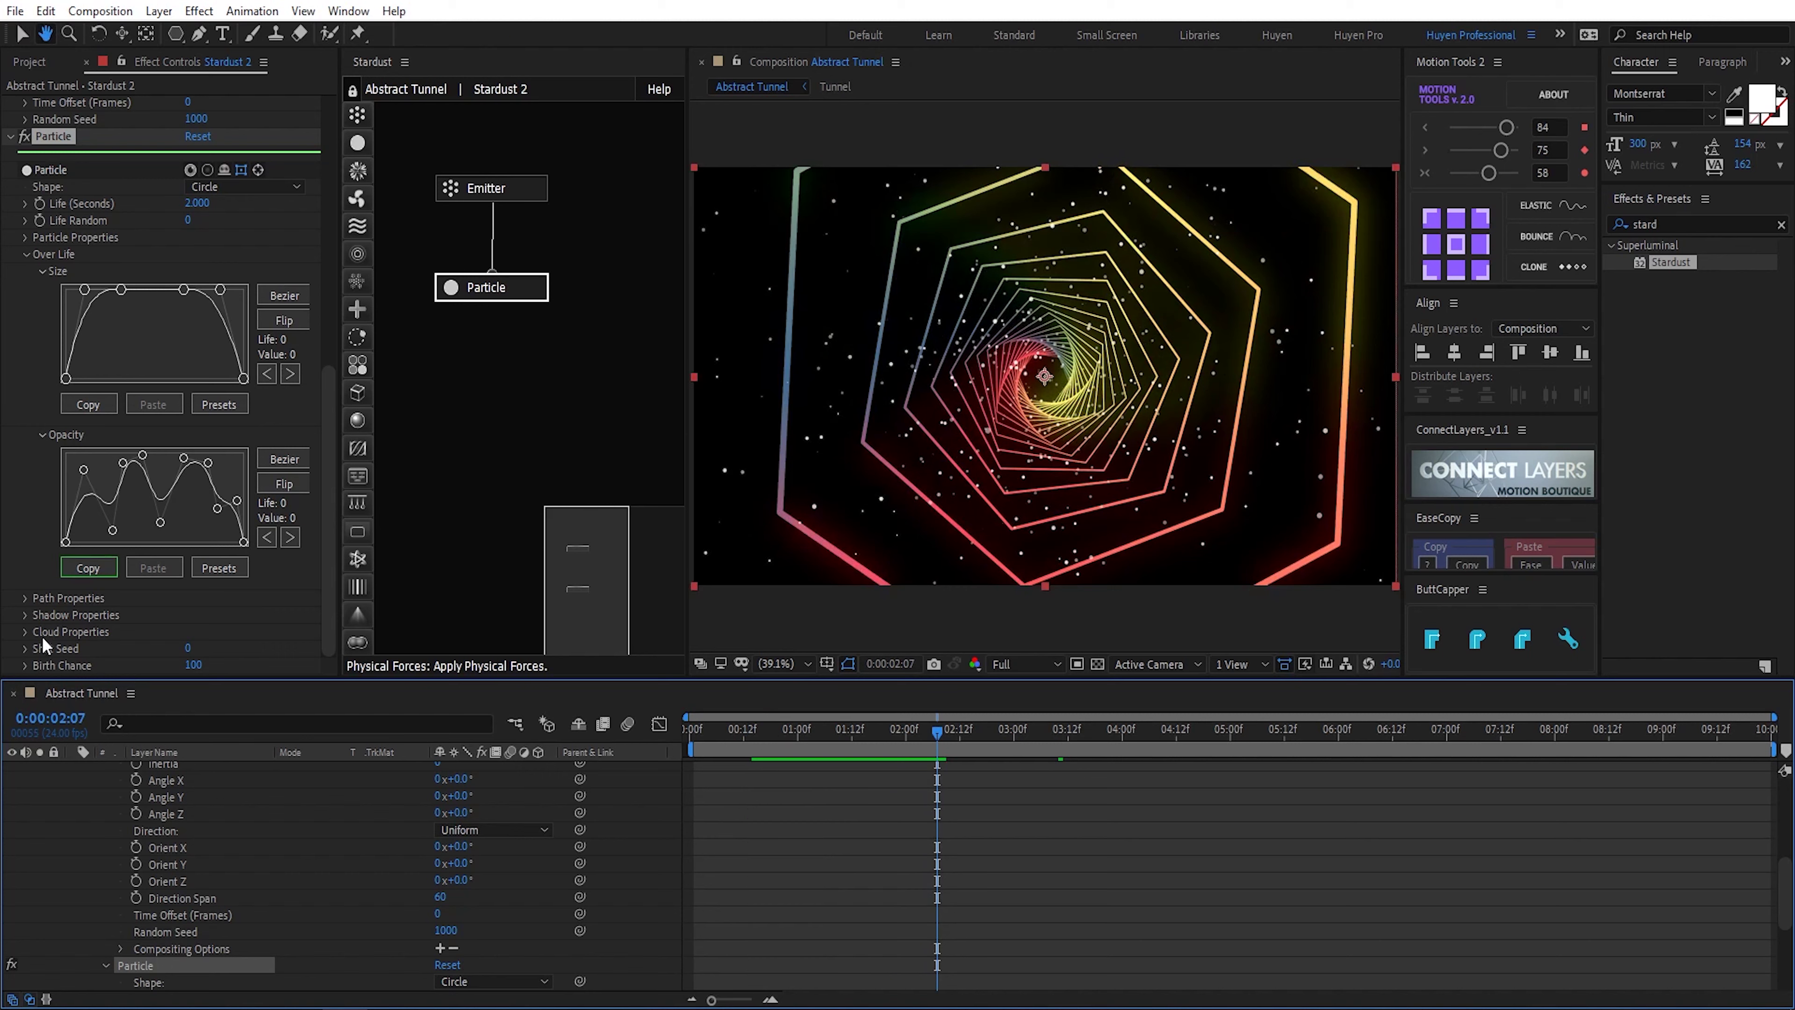
Step: Set Particle Color to Random From Gradient and open the Color Gradient settings
click(31, 267)
click(28, 256)
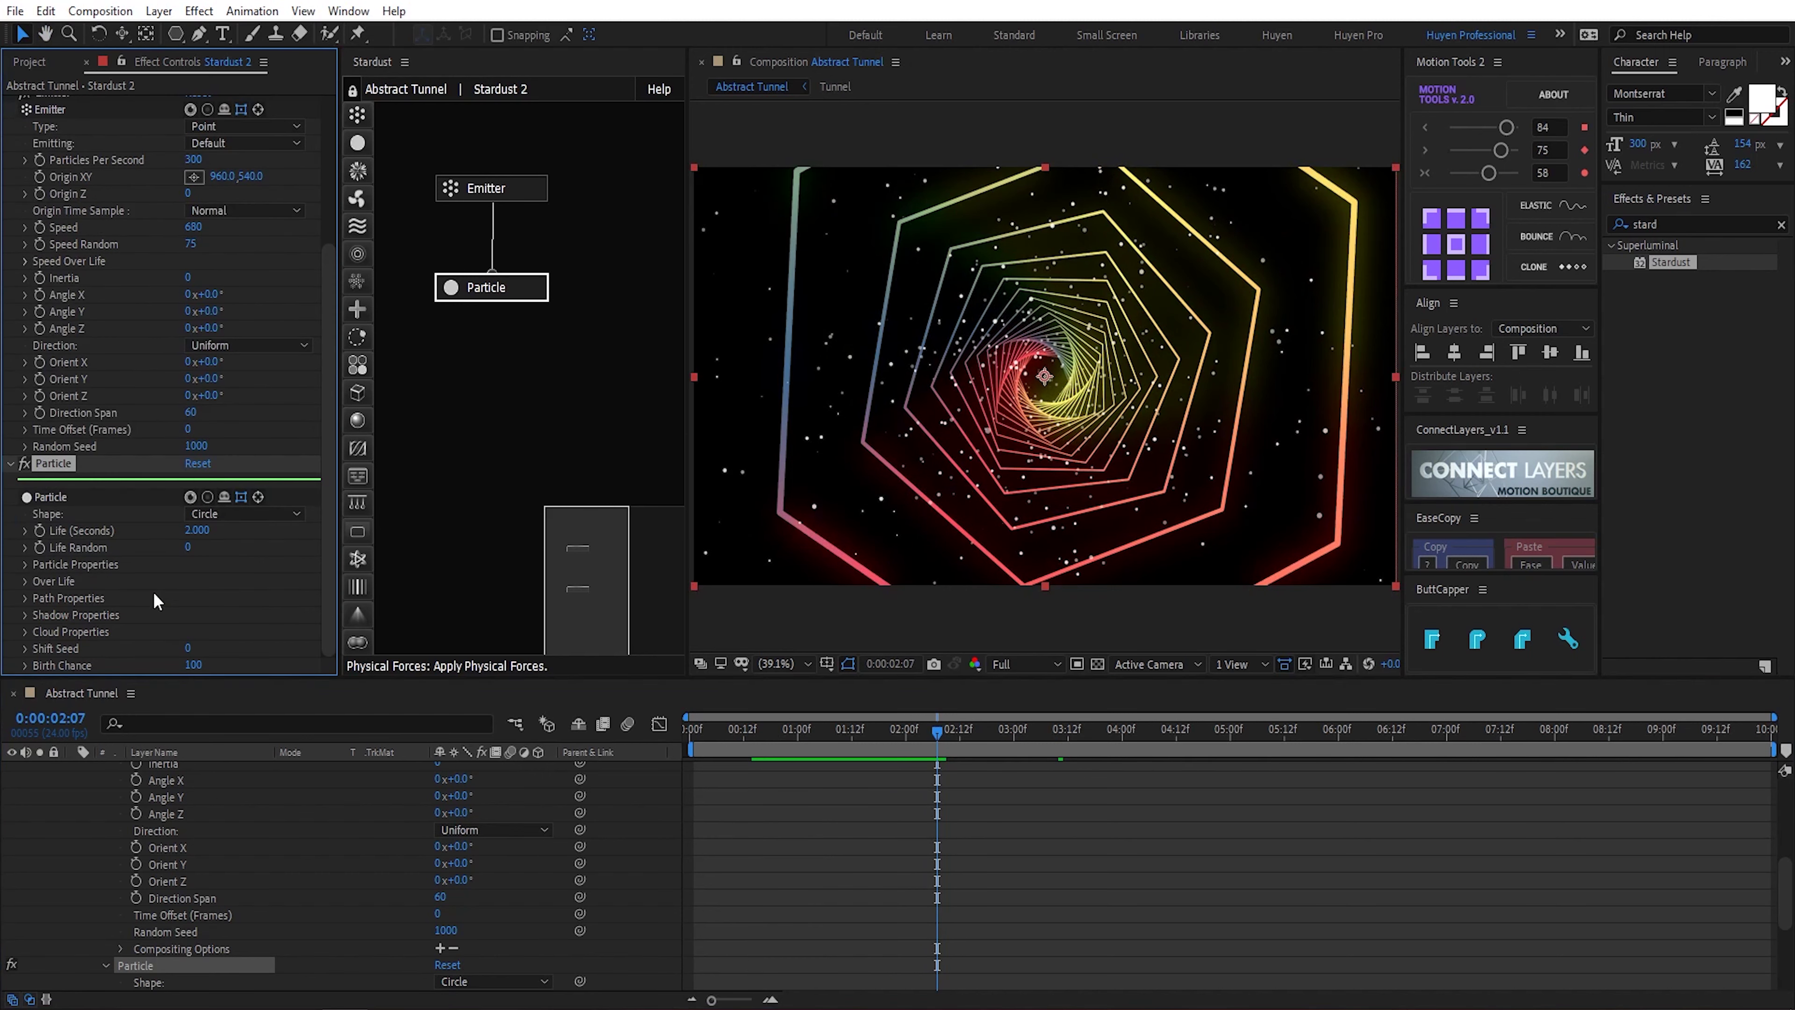
click(25, 565)
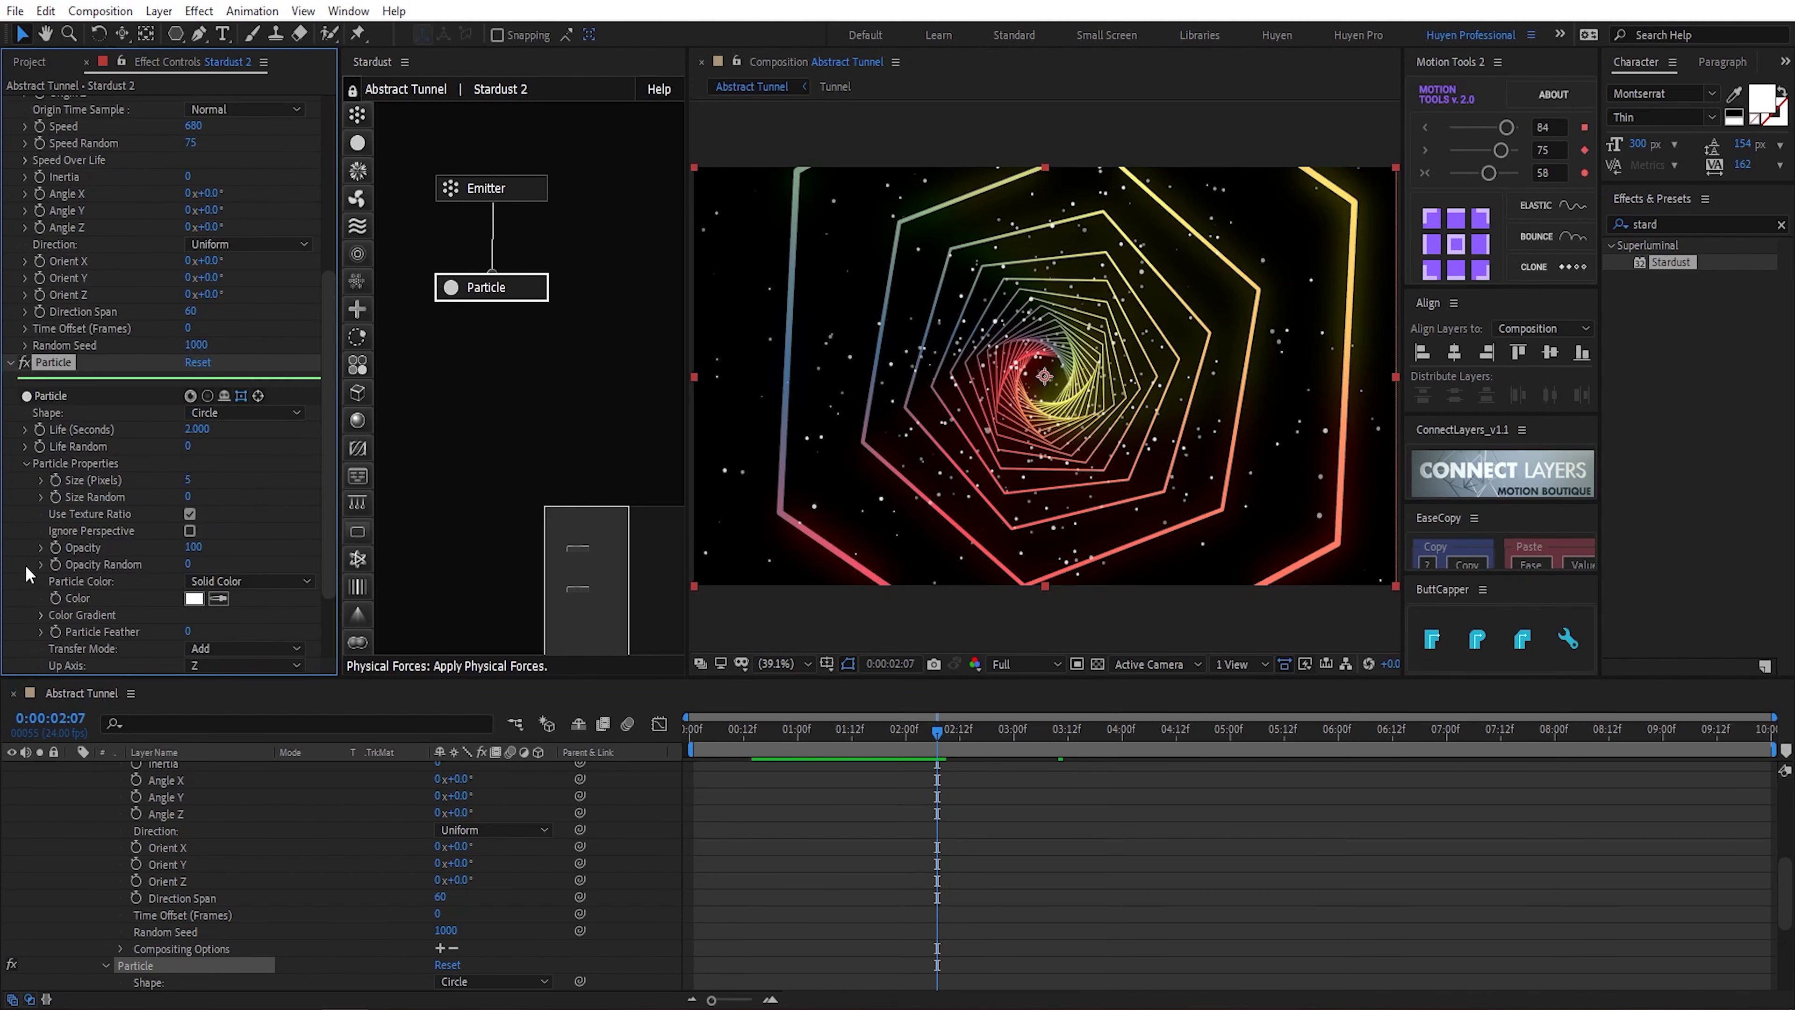
click(221, 603)
click(258, 647)
click(40, 614)
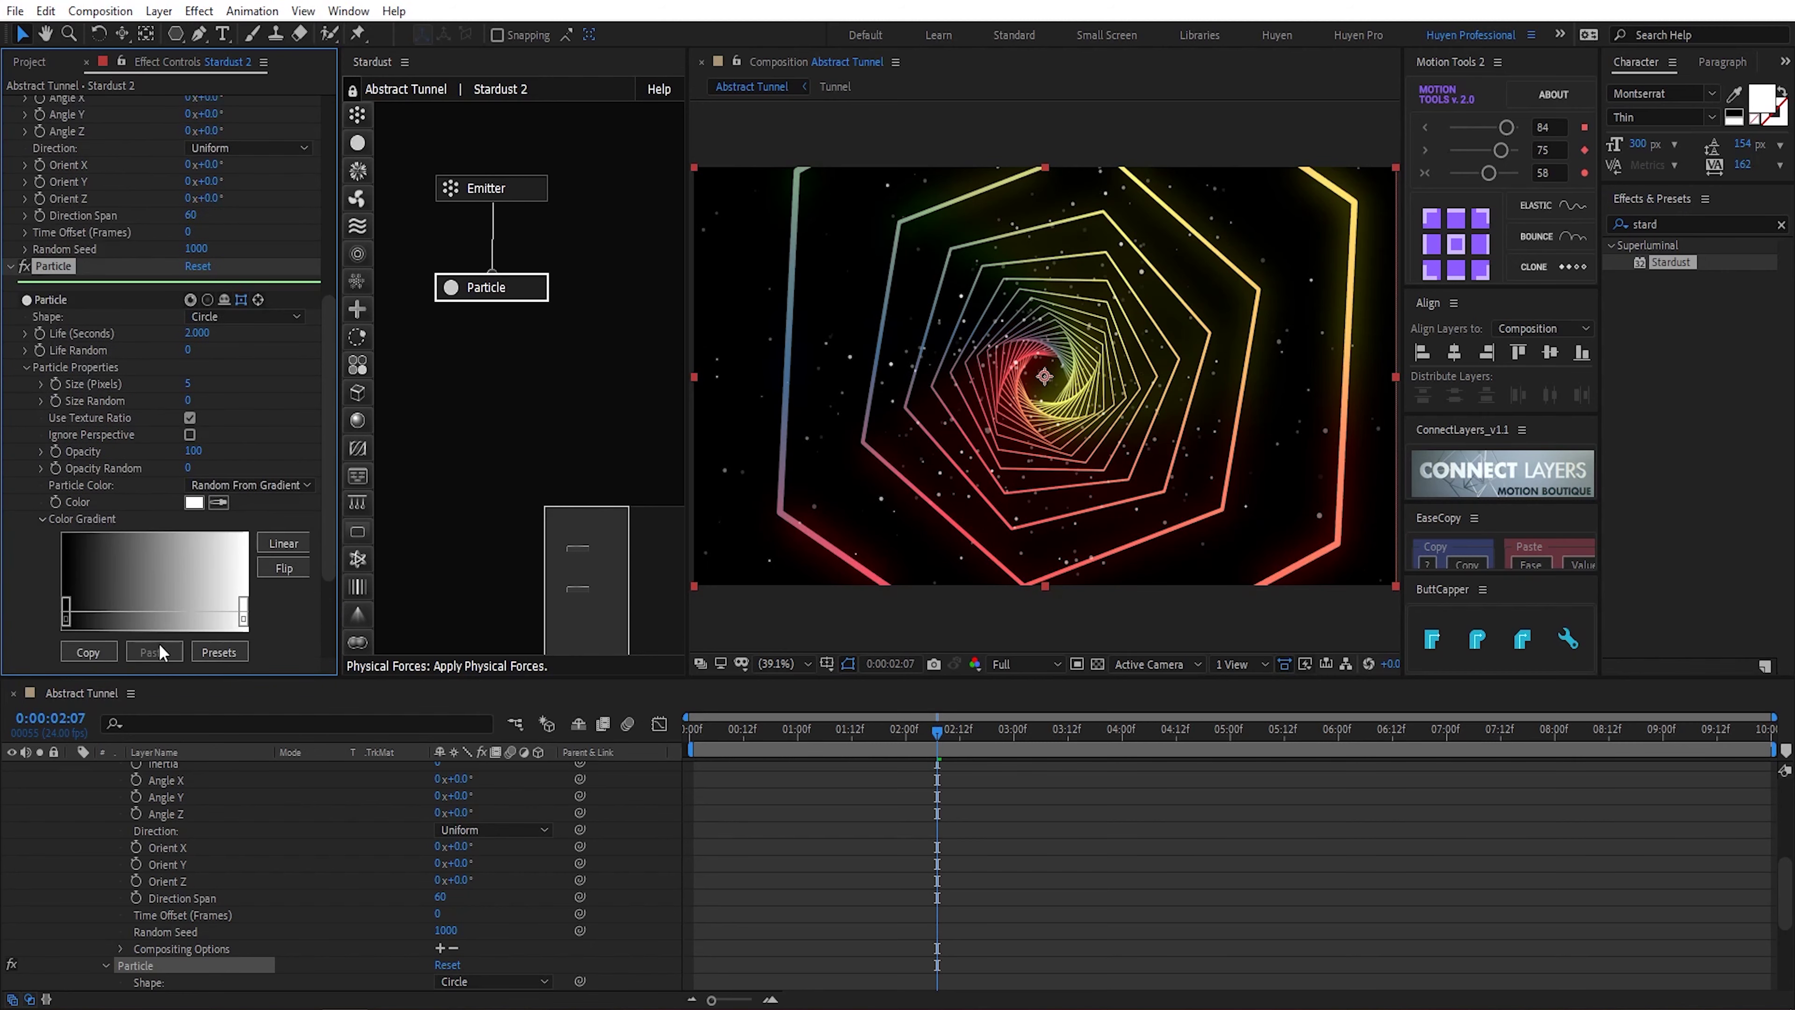
Step: Apply a blue-to-green-to-yellow preset to the particles' Color Gradient and preview the colors at 0:00:02:02
click(233, 652)
click(483, 749)
click(1347, 853)
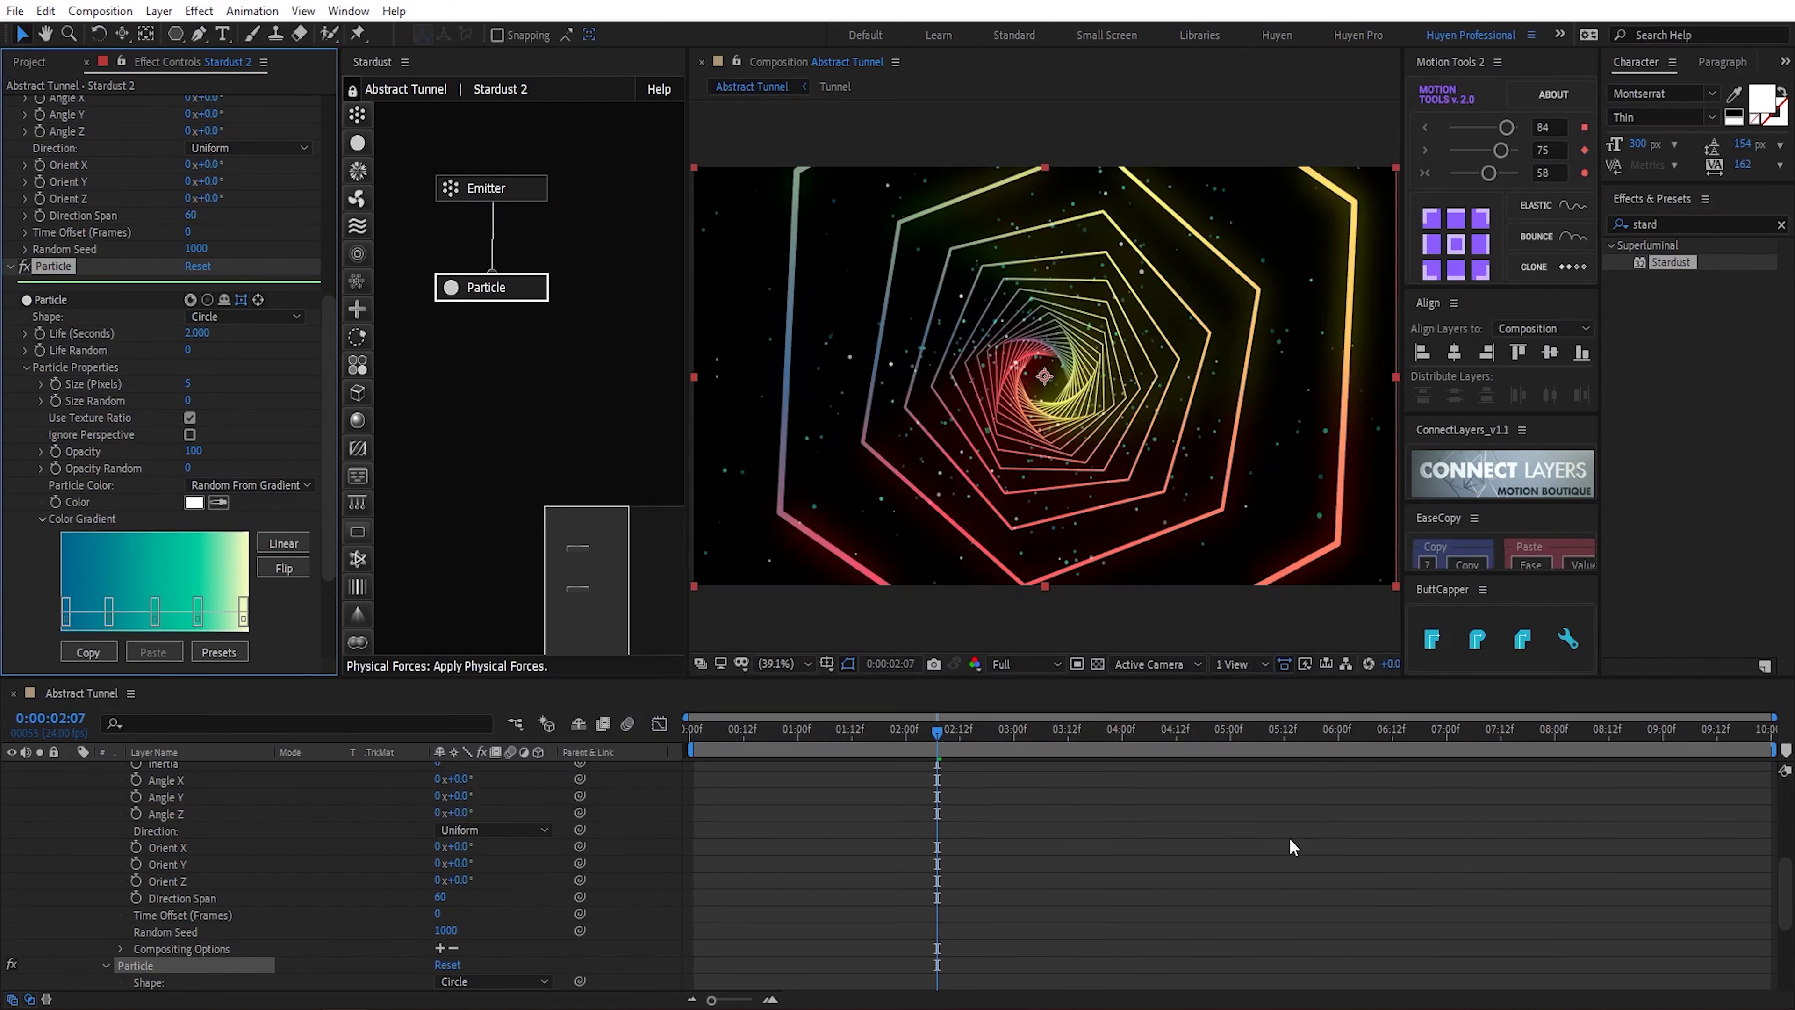
drag(844, 740, 915, 739)
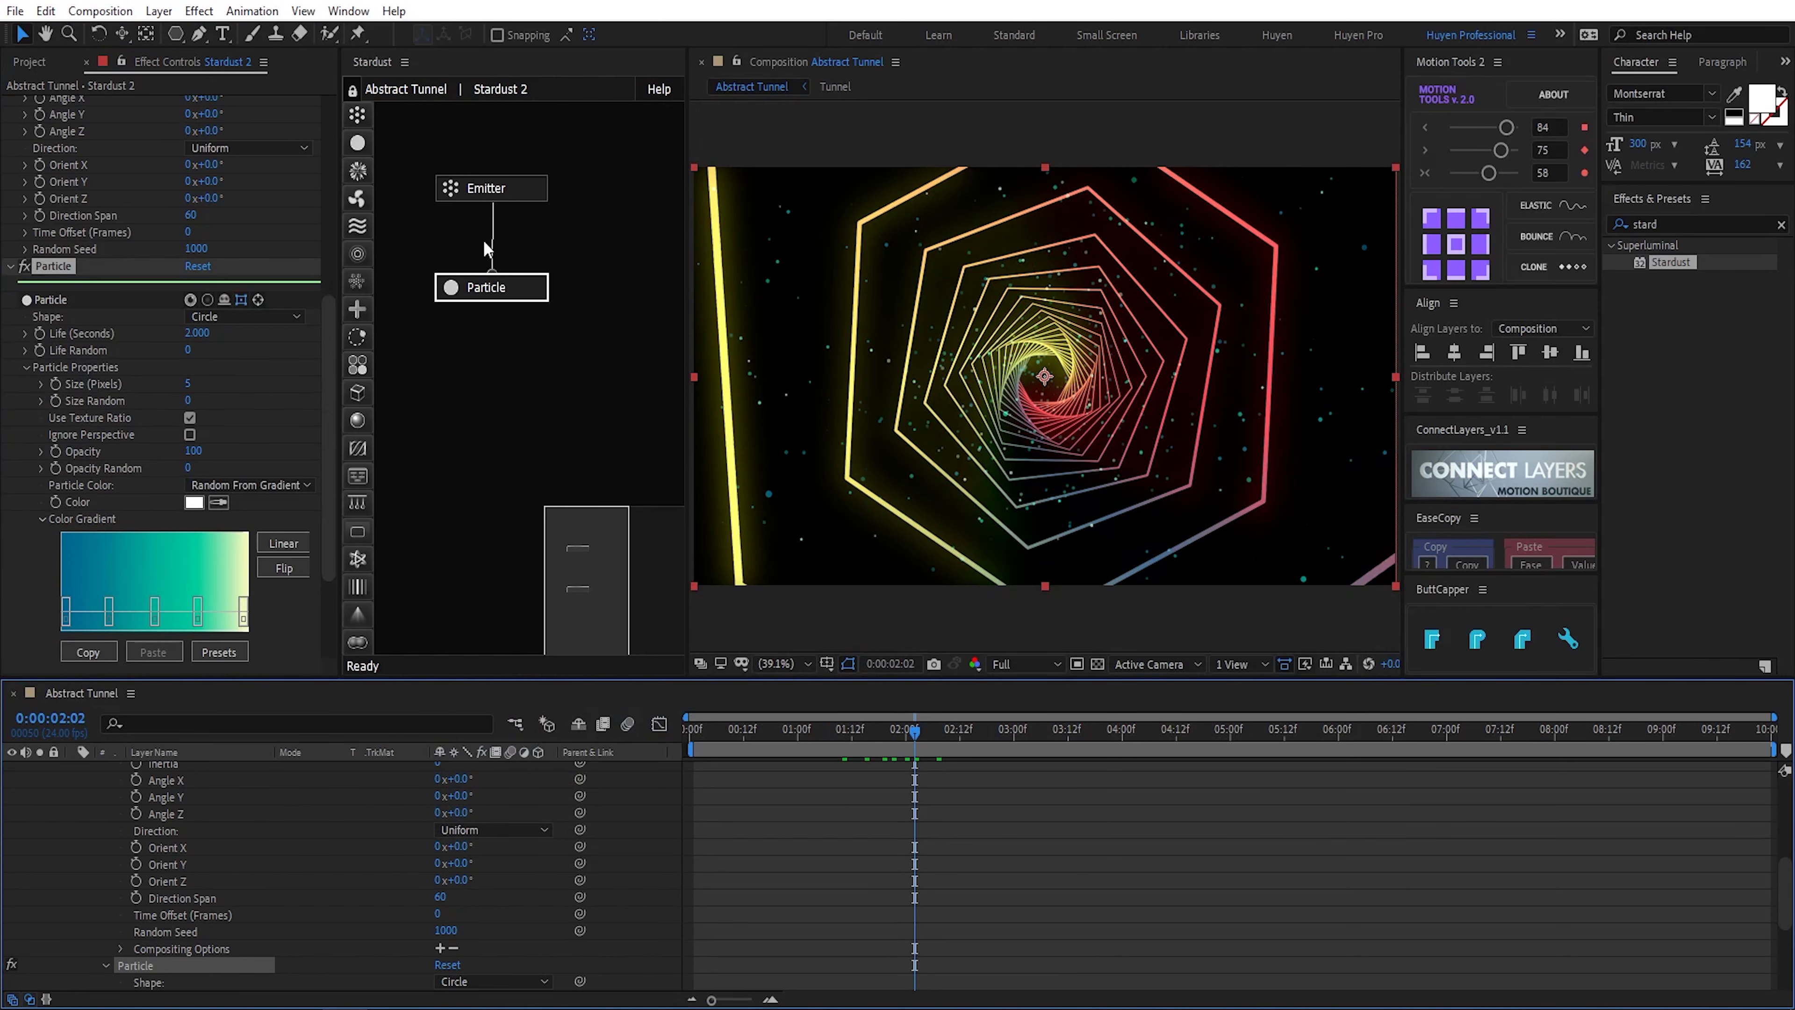
Step: Set the Emitter's Particles Per Second to 400 and play the result
click(483, 193)
click(483, 194)
click(200, 188)
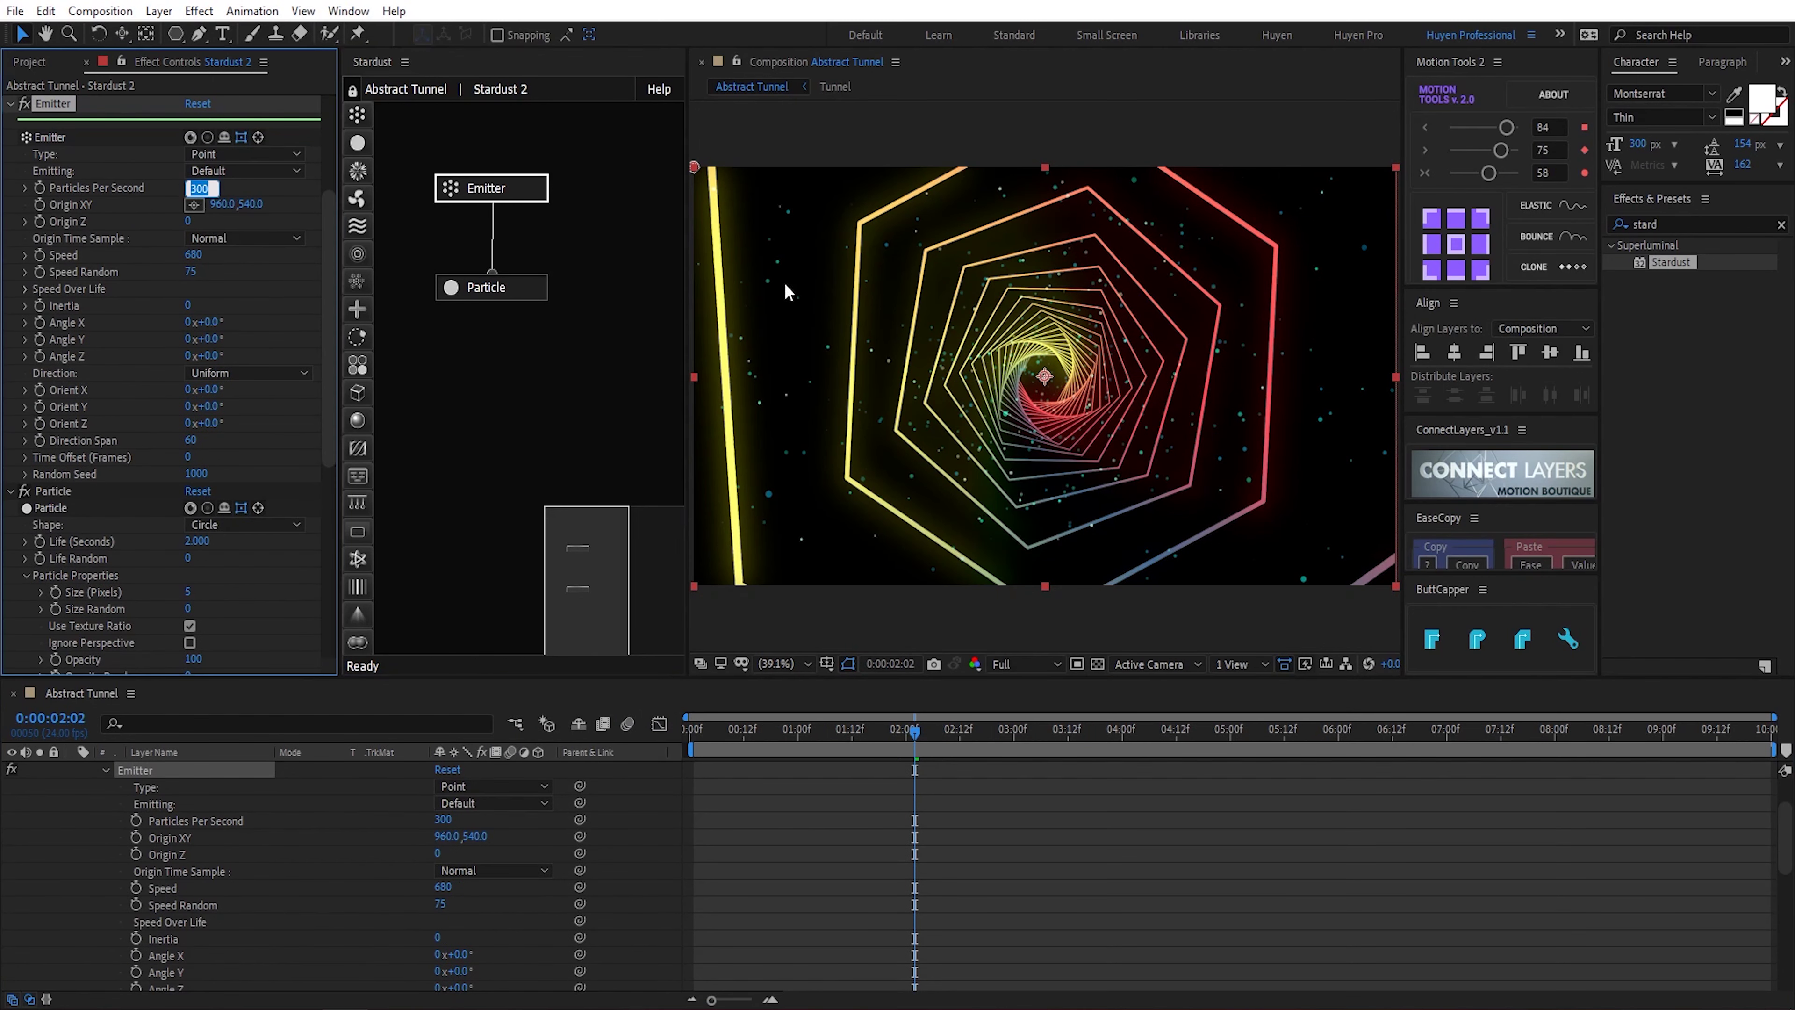
key(space)
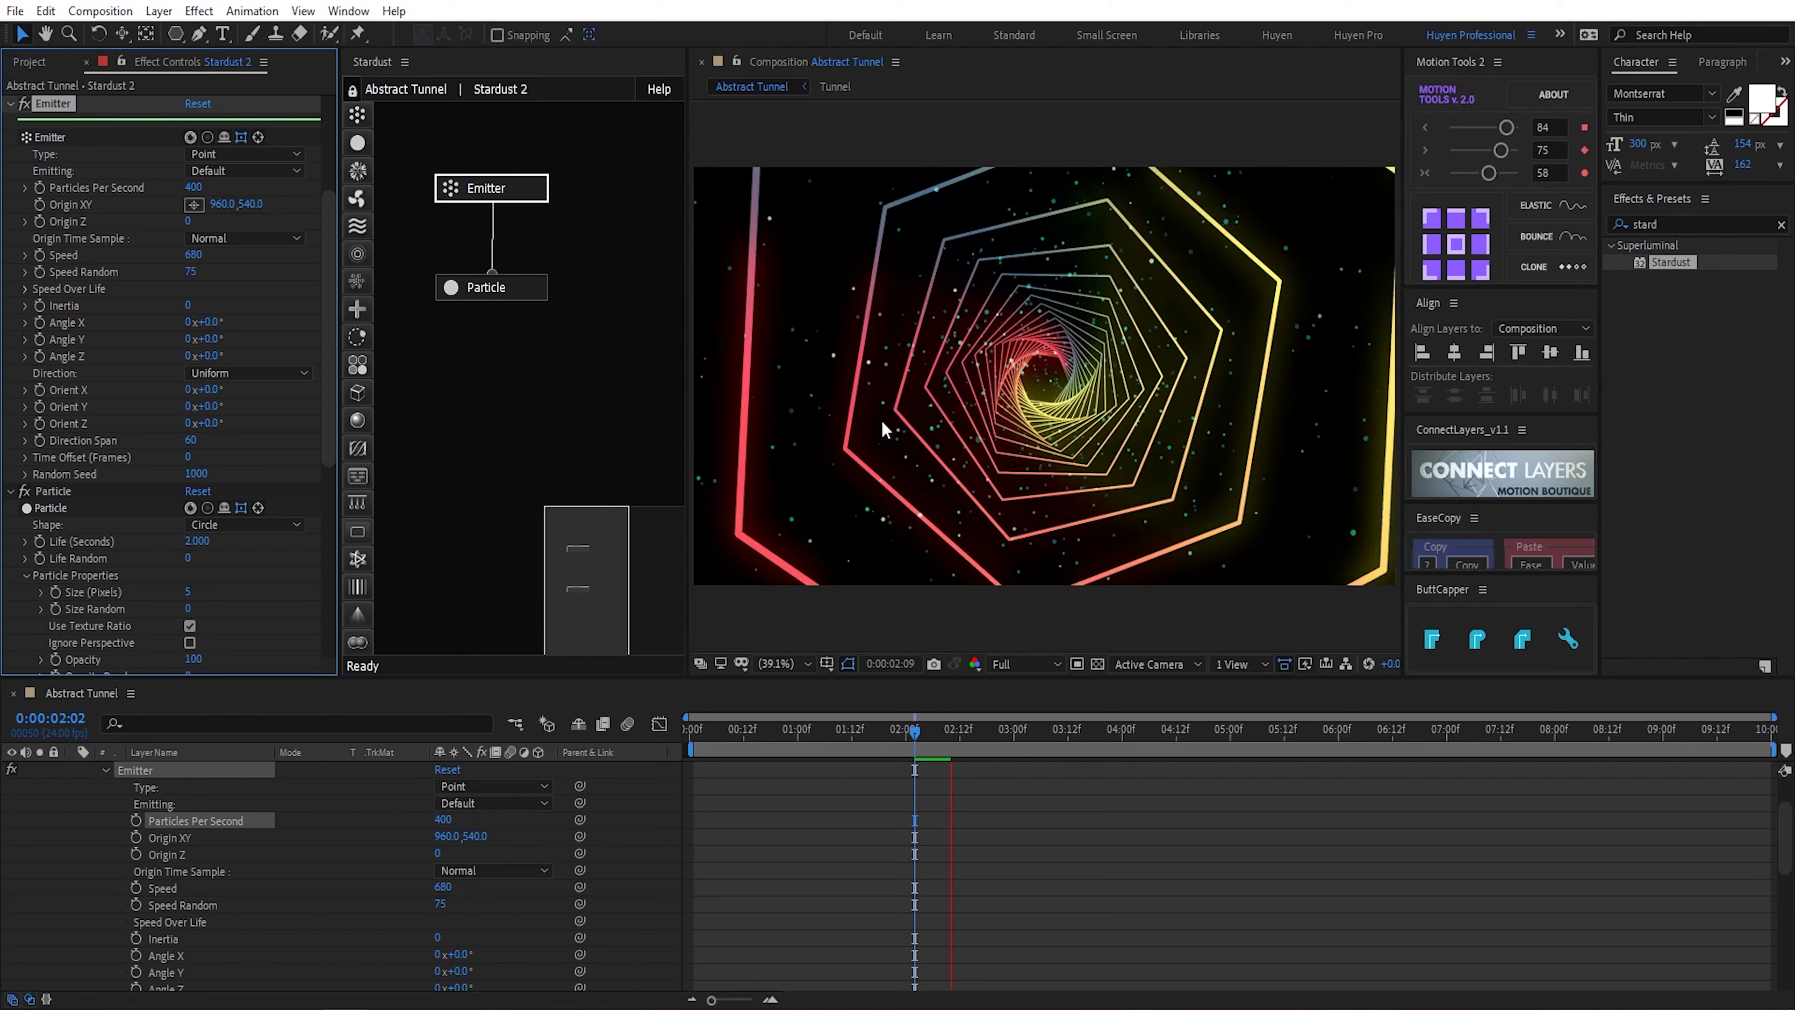
key(space)
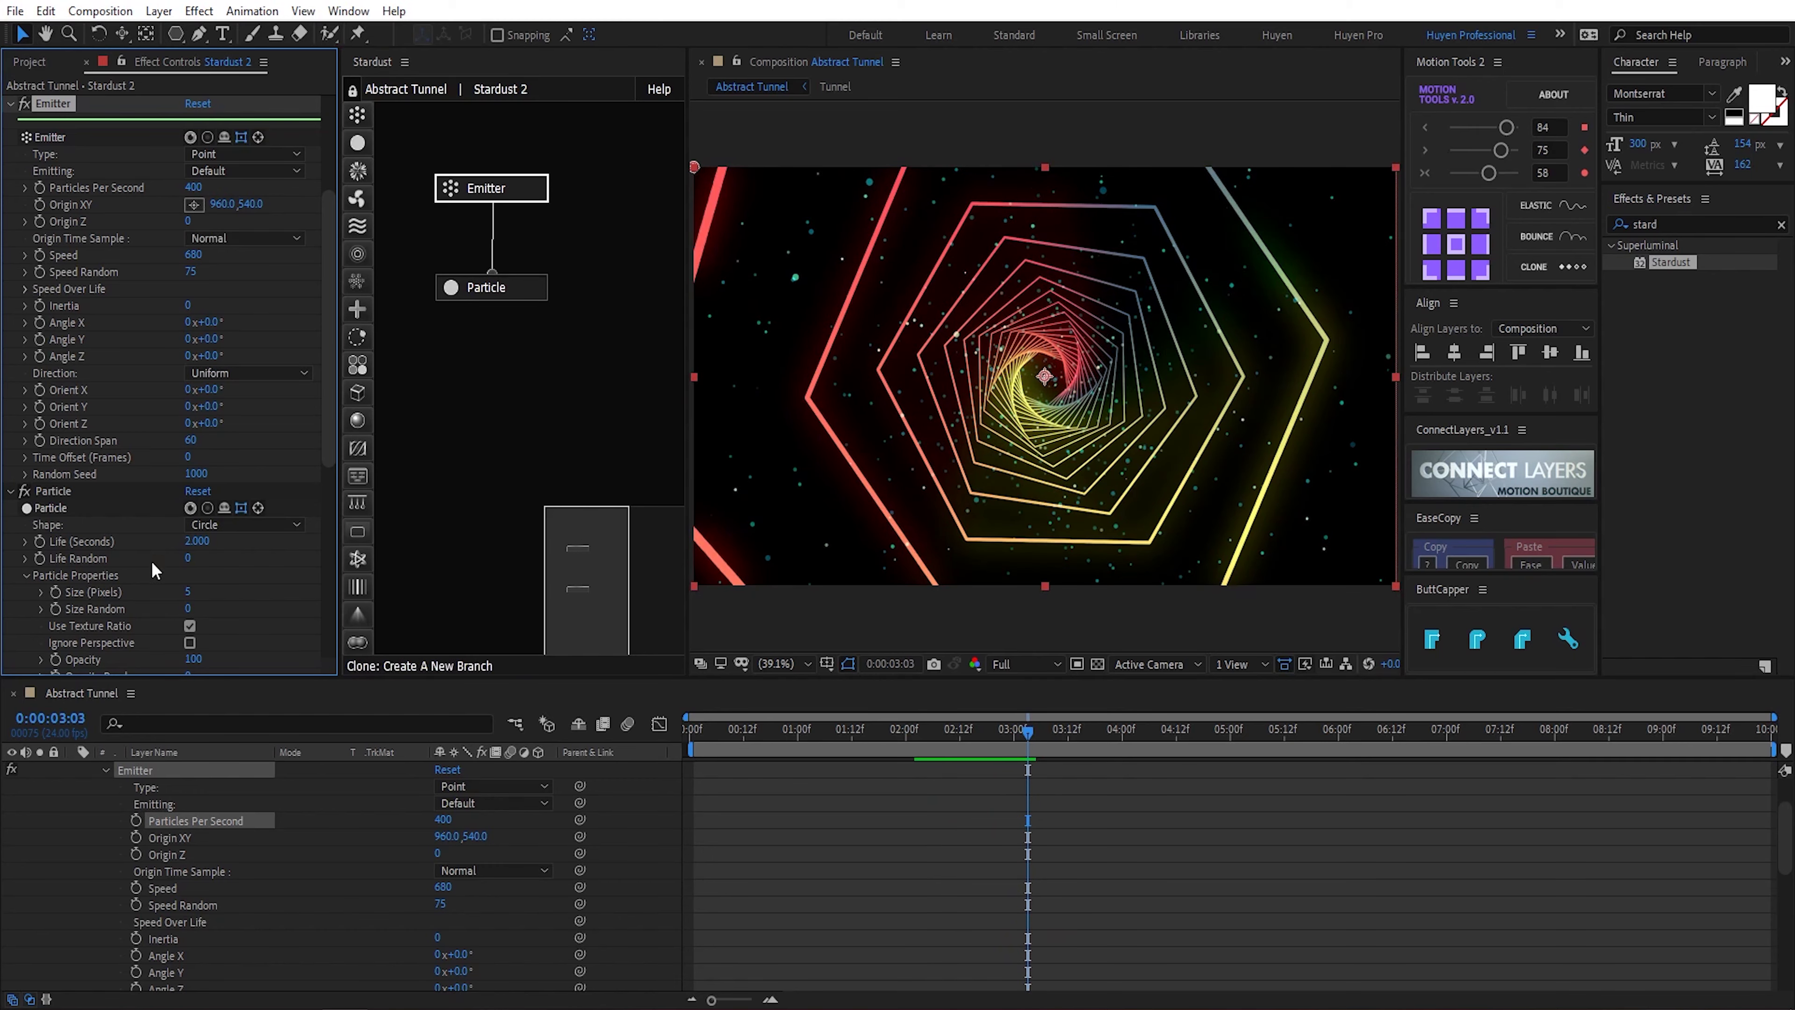
Step: Set the particles' Size Random to 1, Opacity to 80 and Opacity Random to 11
scroll(247, 574, down, 1)
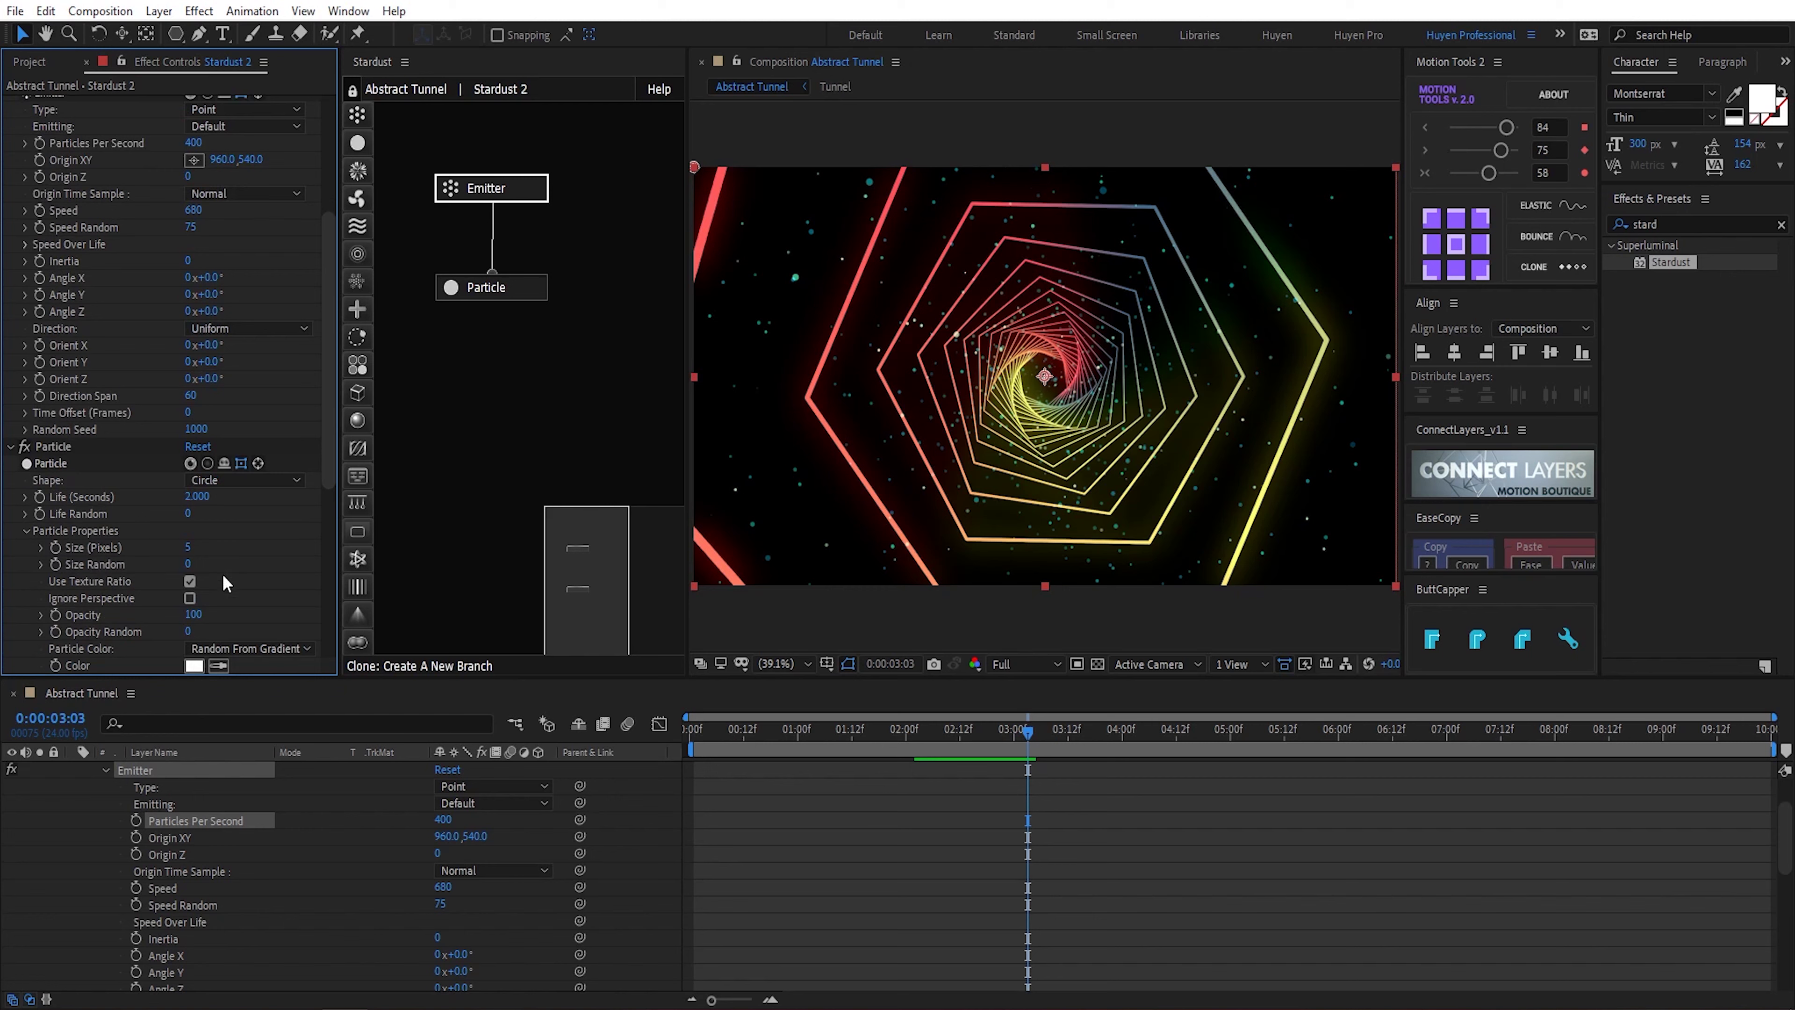
drag(190, 564, 270, 565)
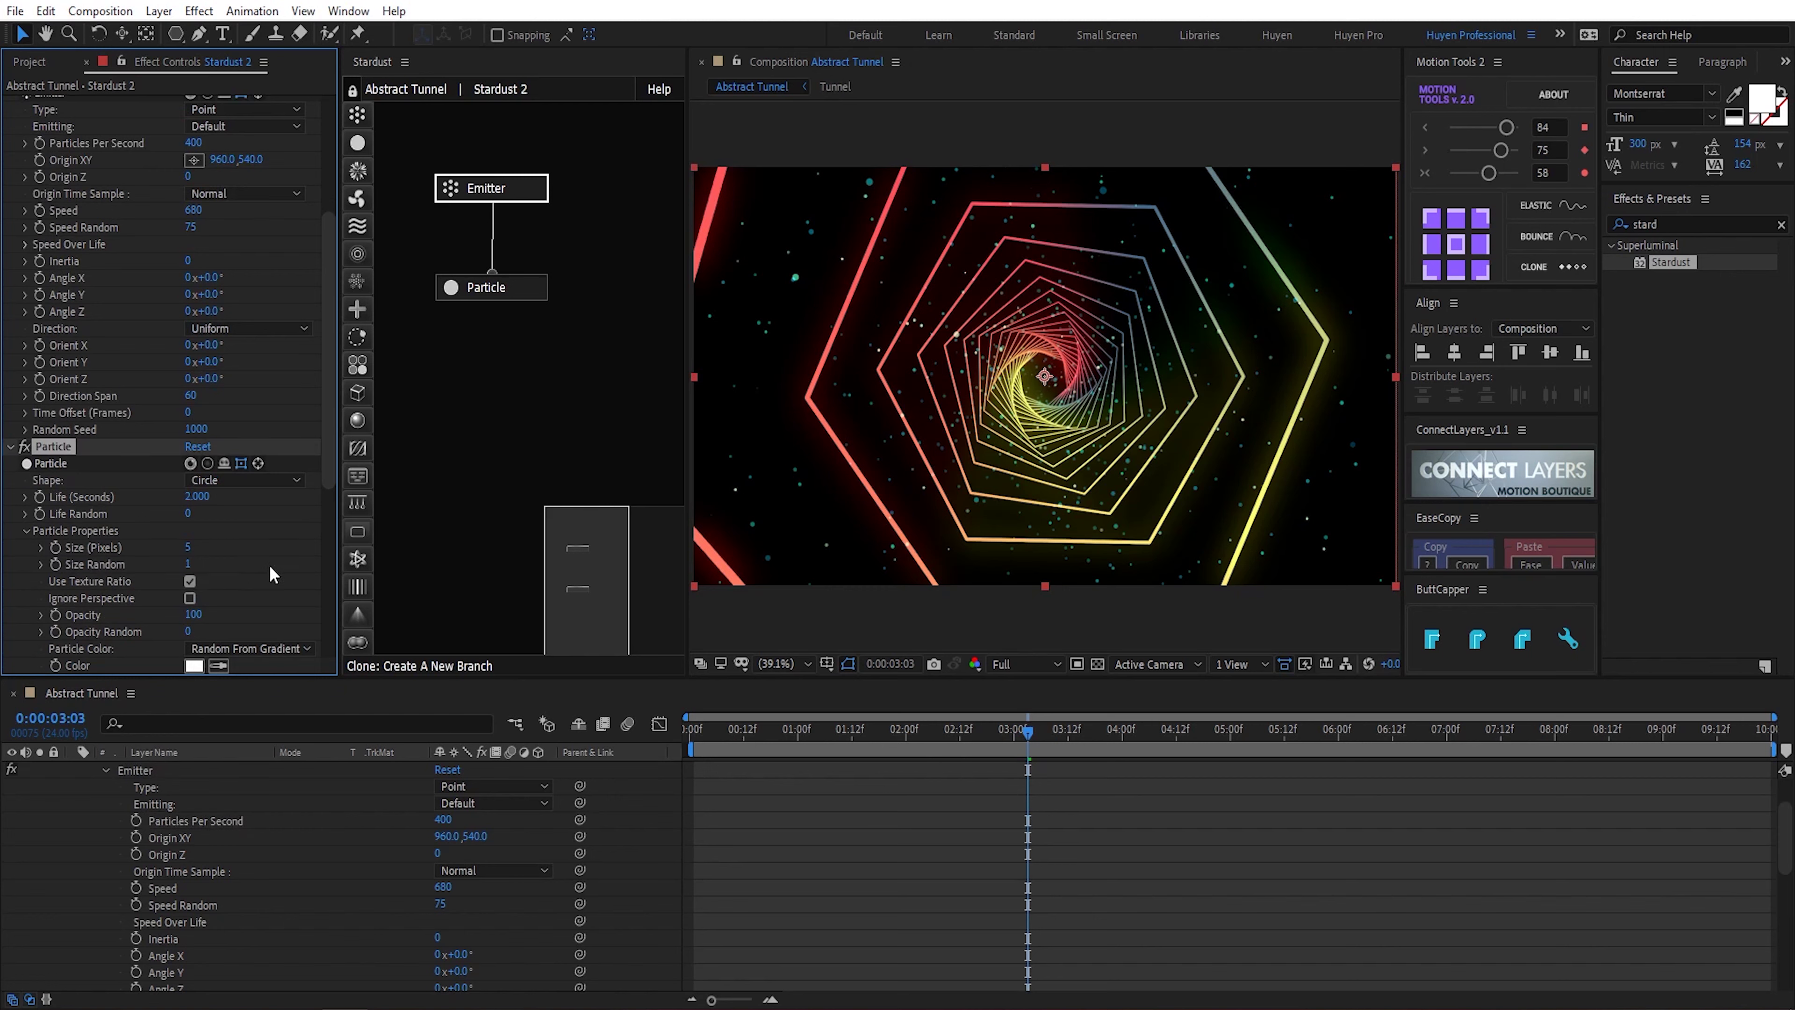
scroll(262, 602, down, 1)
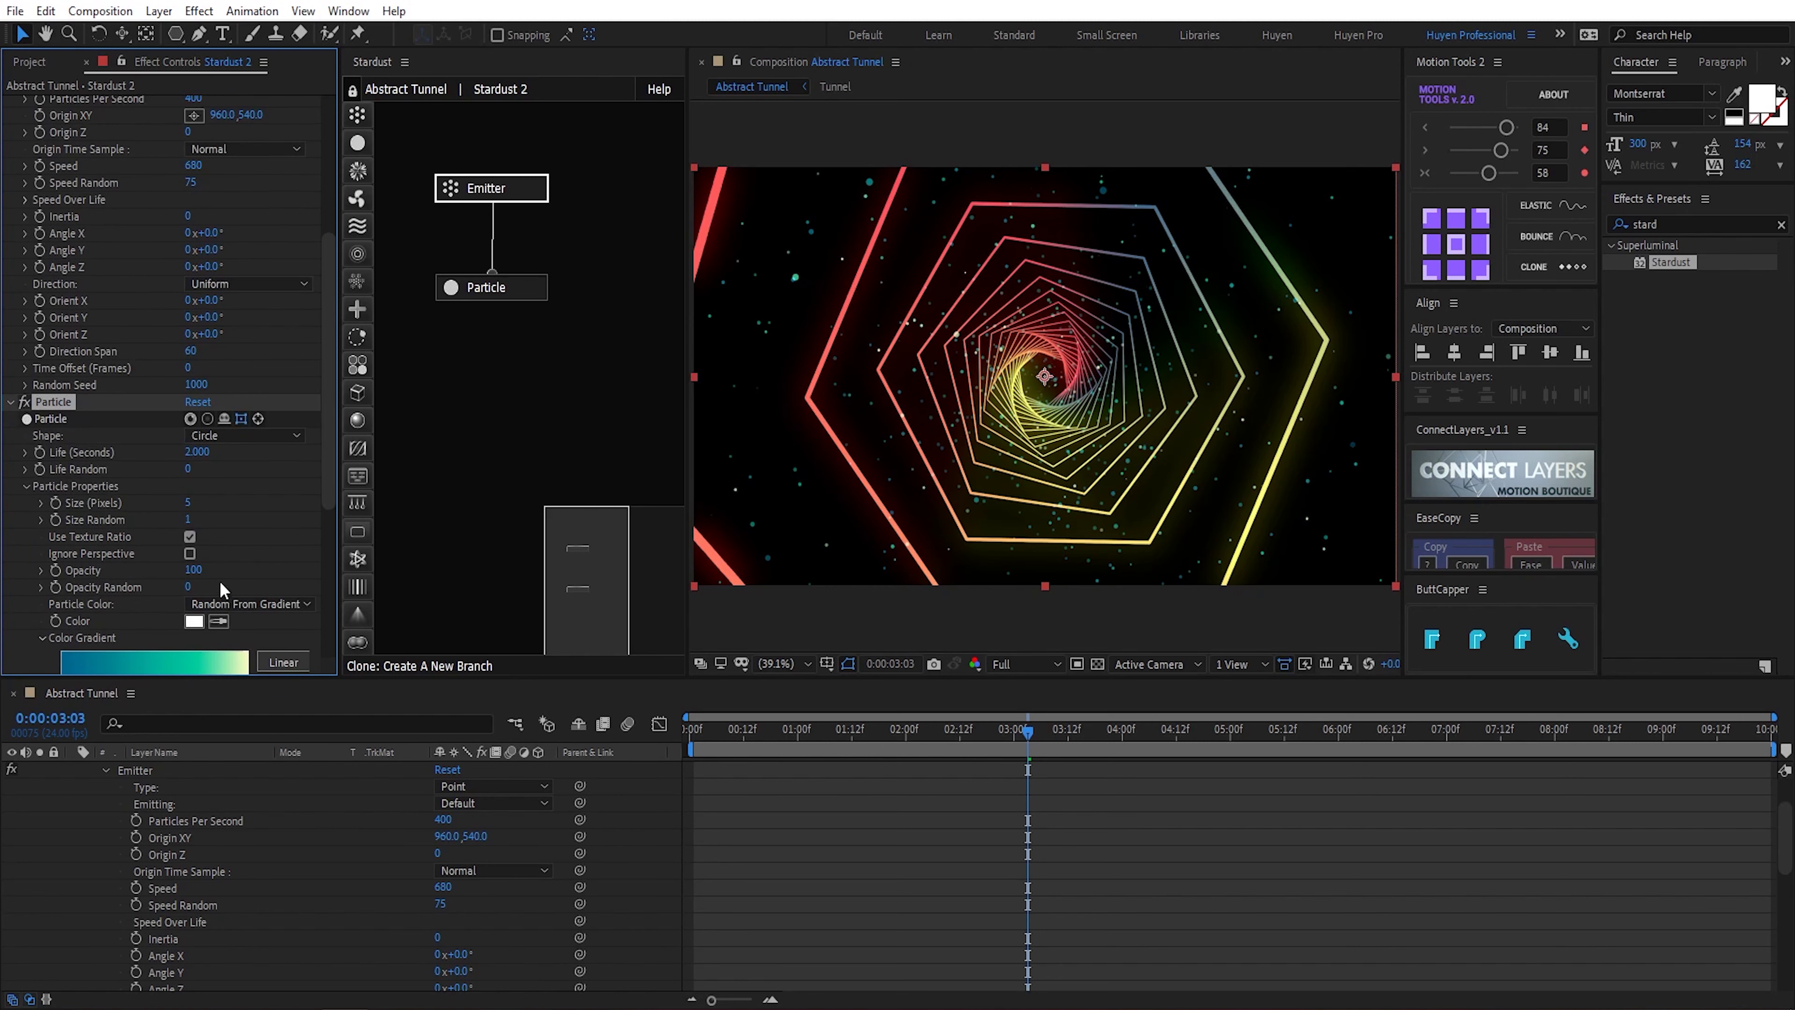
click(191, 571)
scroll(246, 520, down, 1)
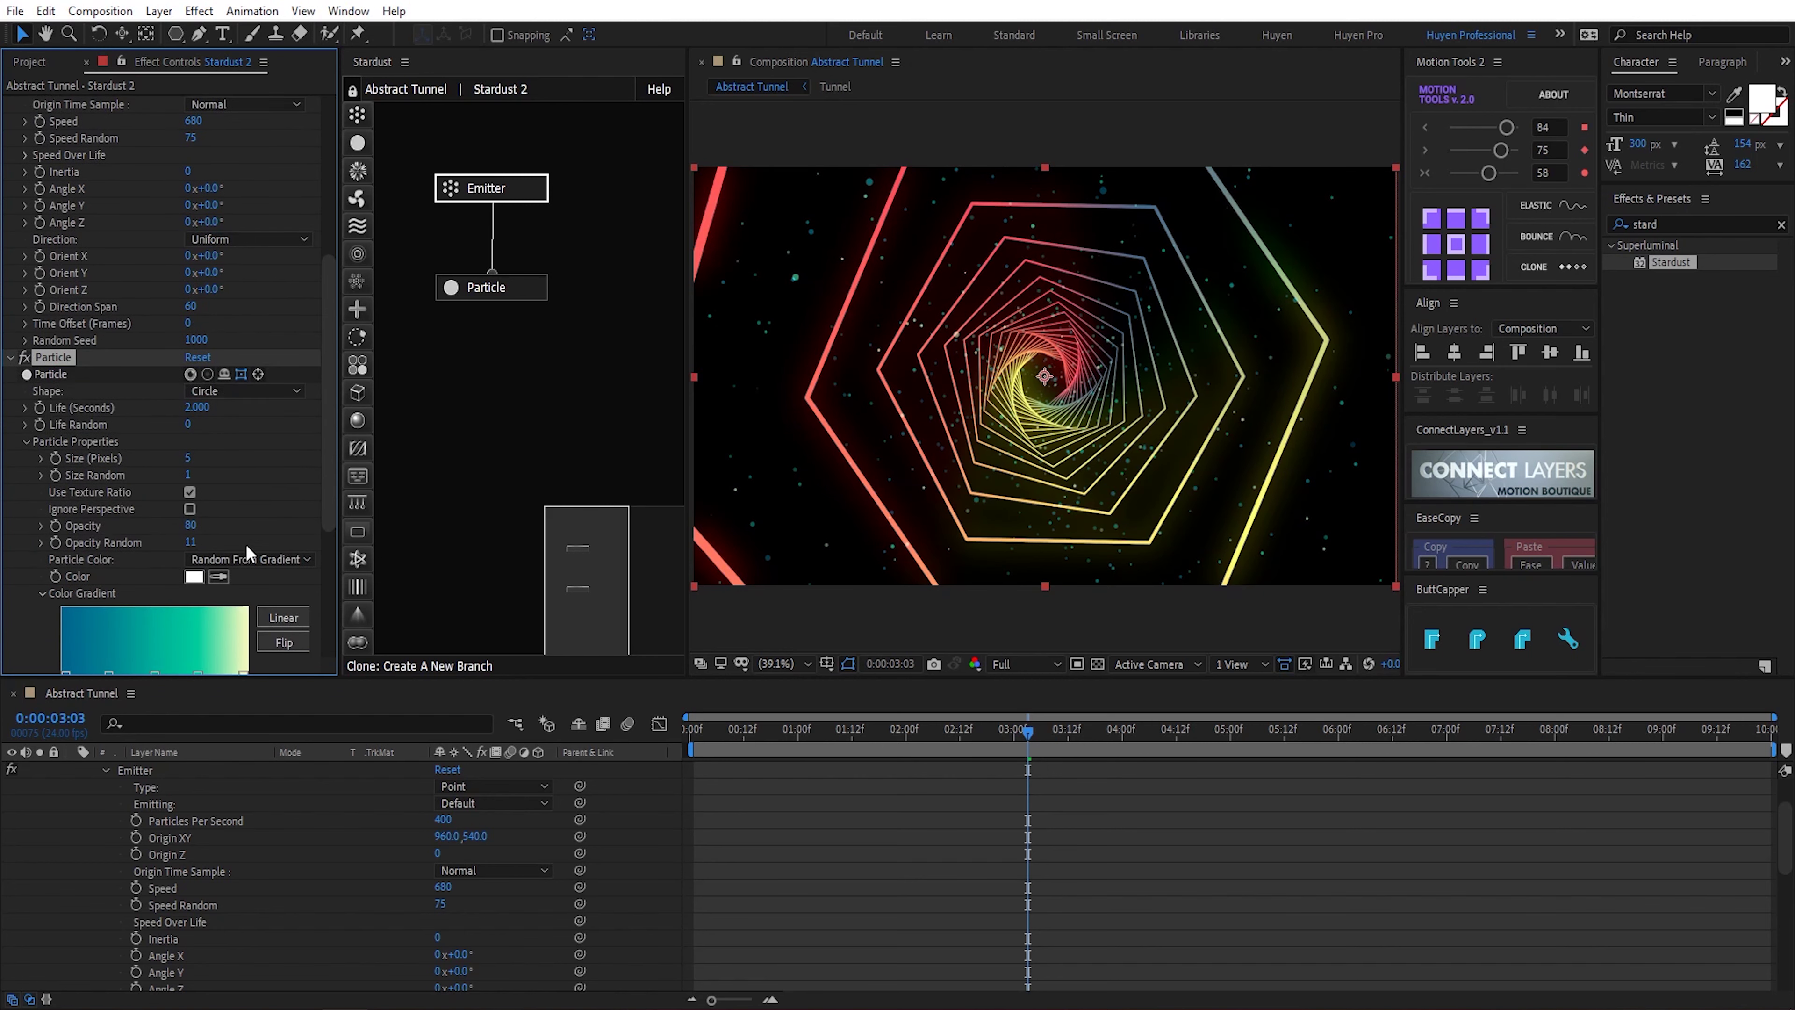
scroll(247, 552, down, 5)
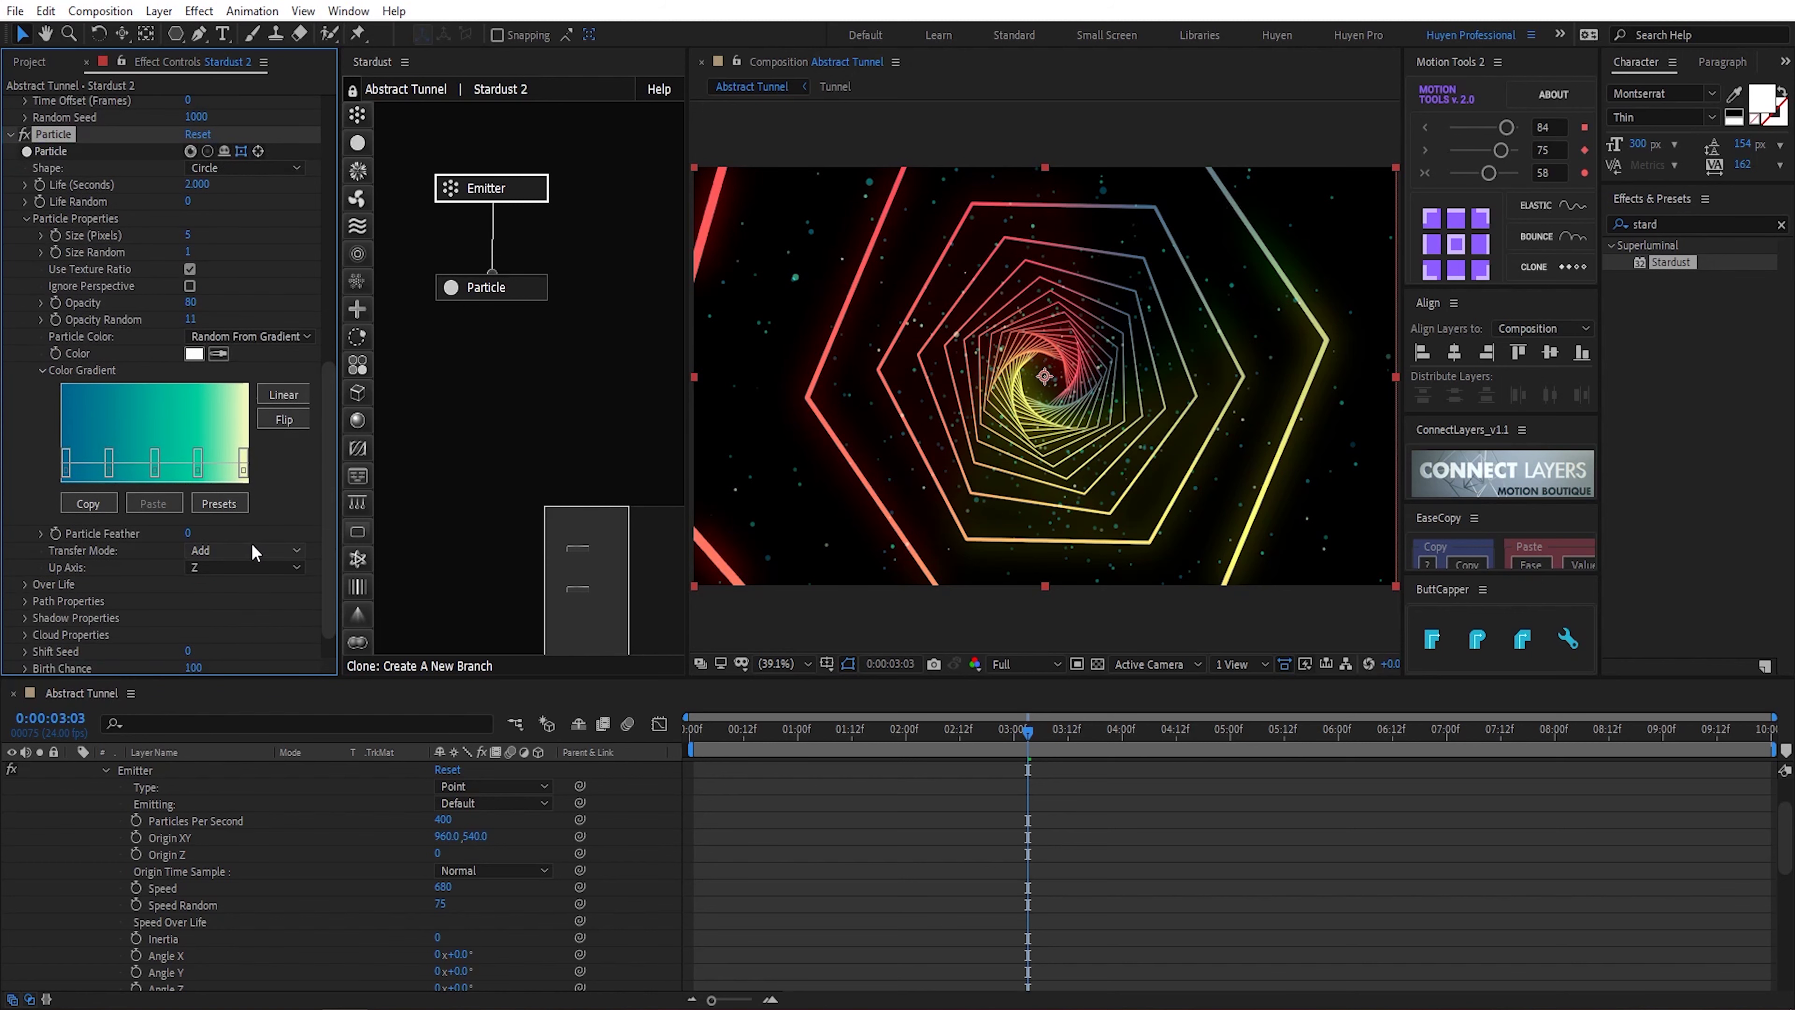
scroll(248, 548, down, 1)
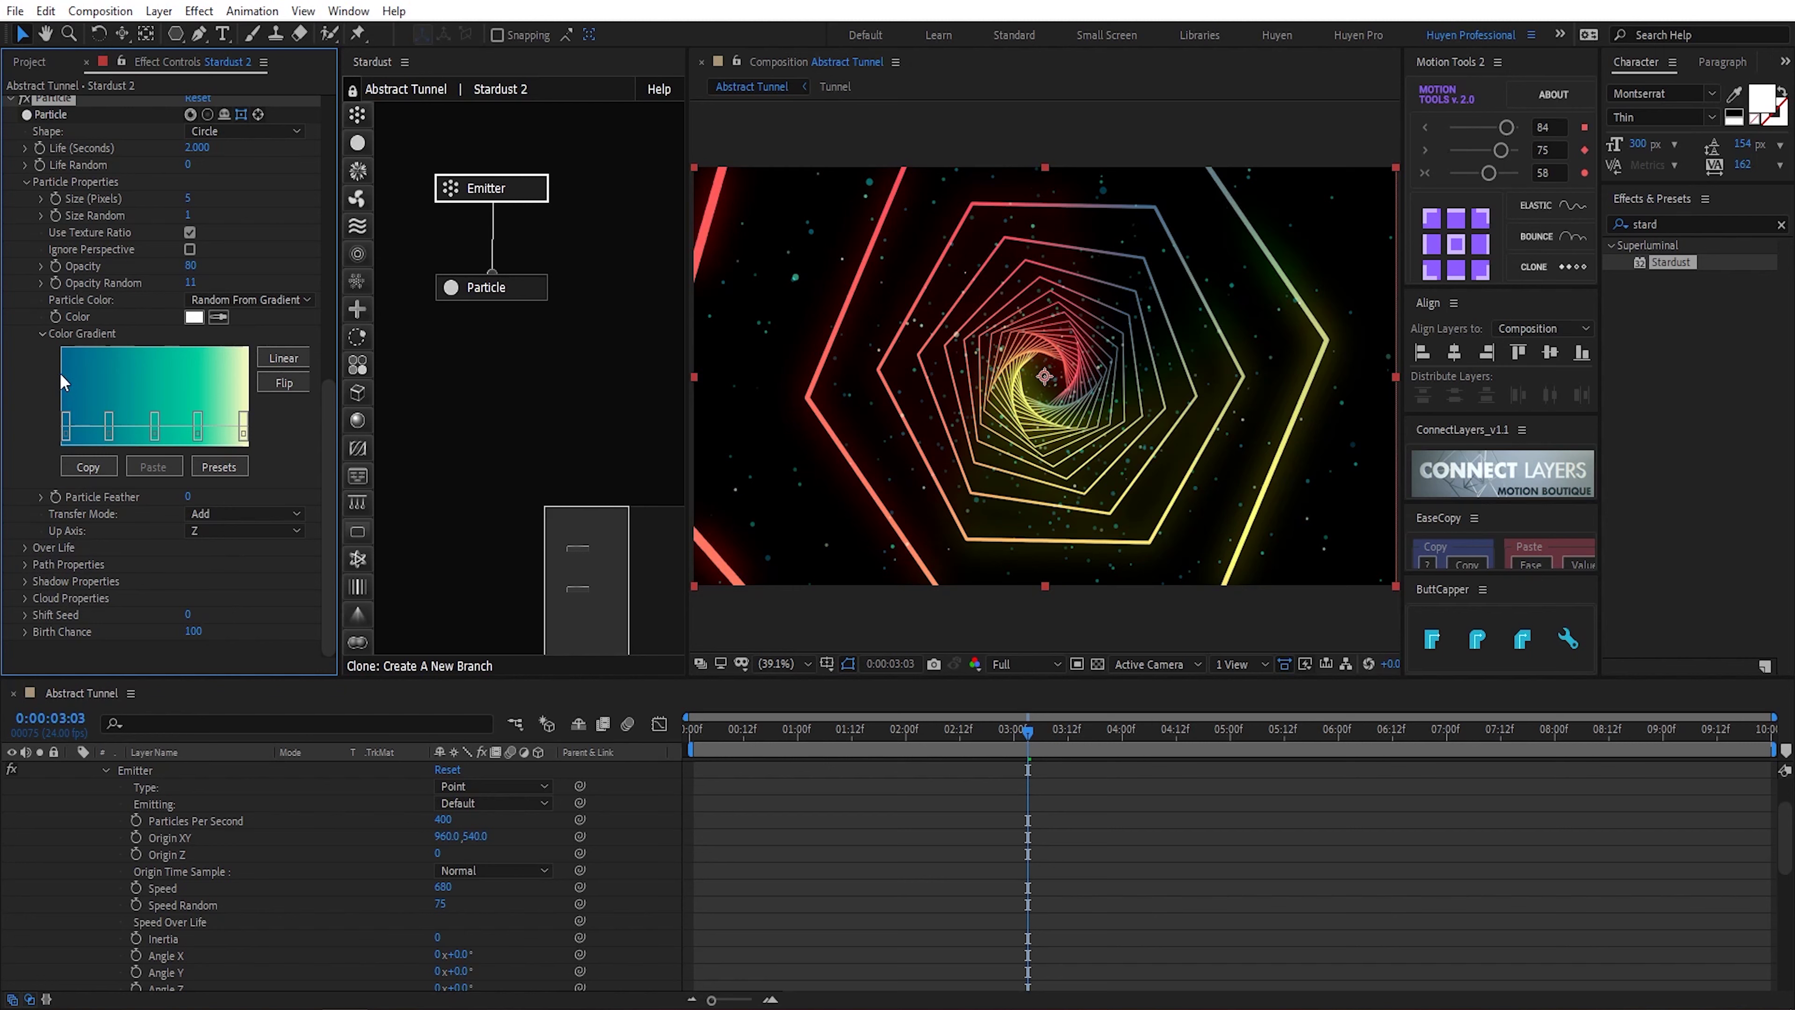
click(27, 183)
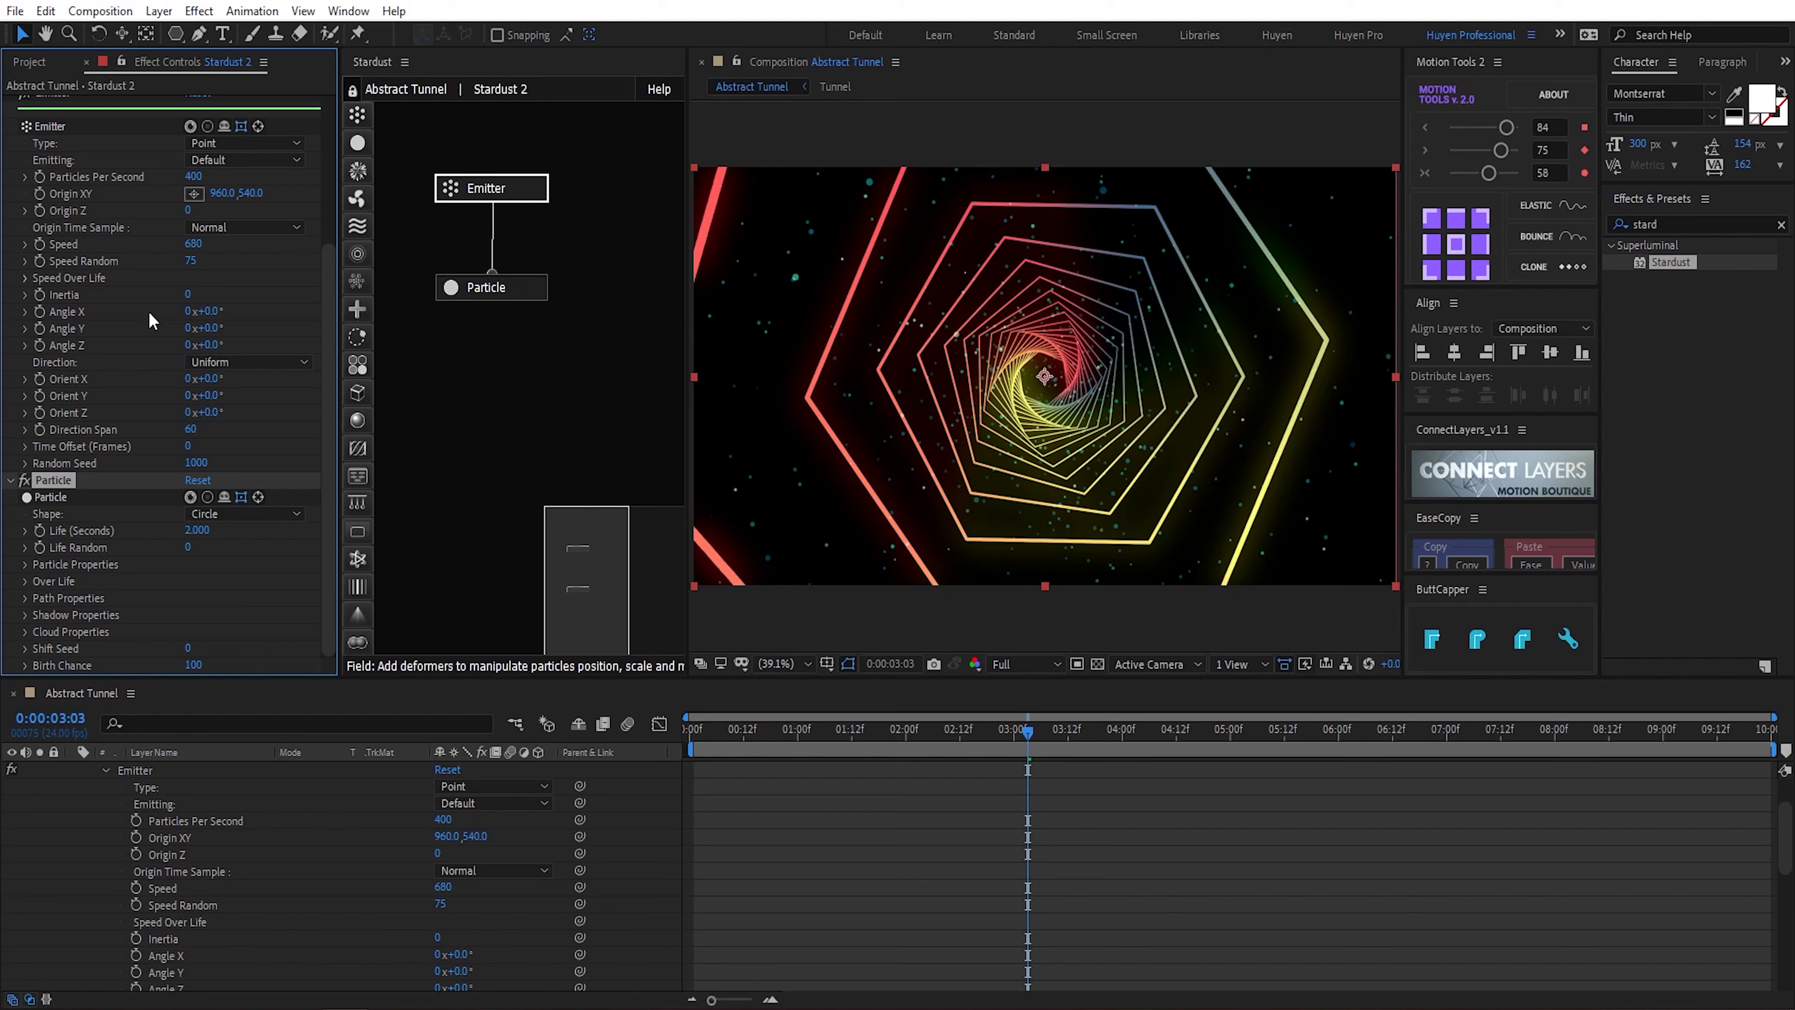
Step: Play the Abstract Tunnel composition from its first frames to check when the particles appear
scroll(148, 320, up, 2)
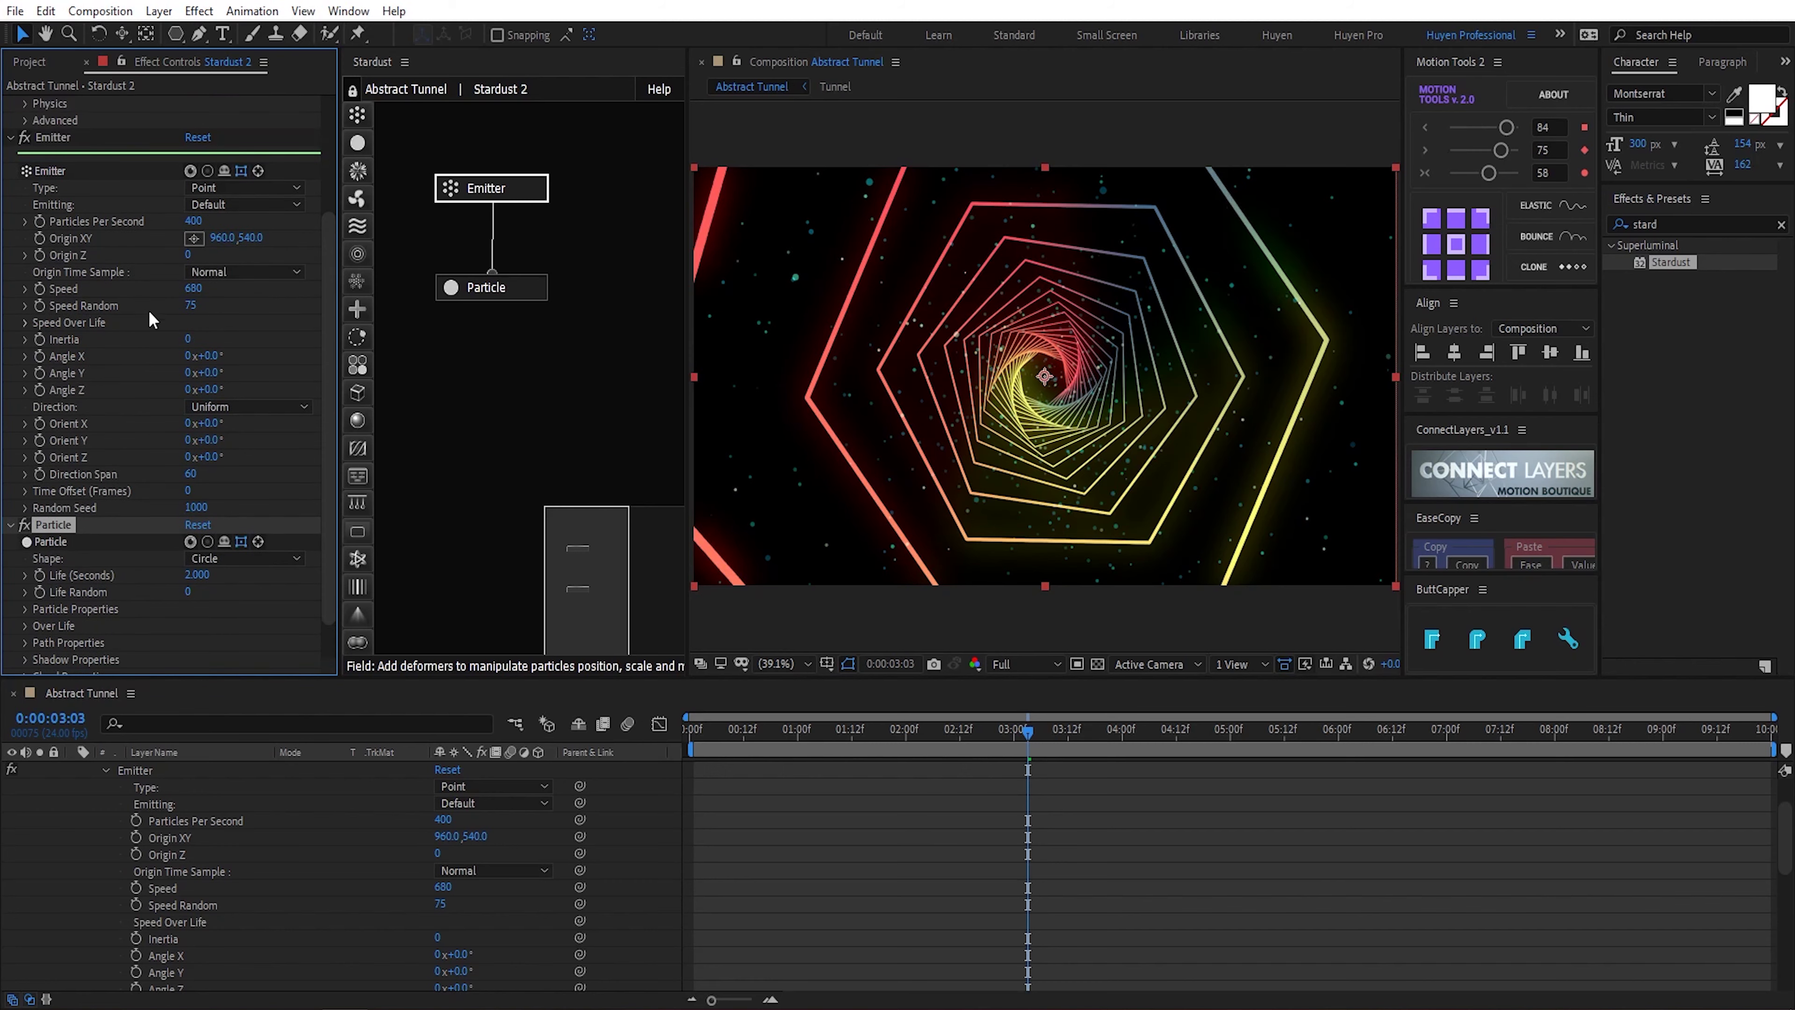
drag(813, 729, 724, 735)
key(space)
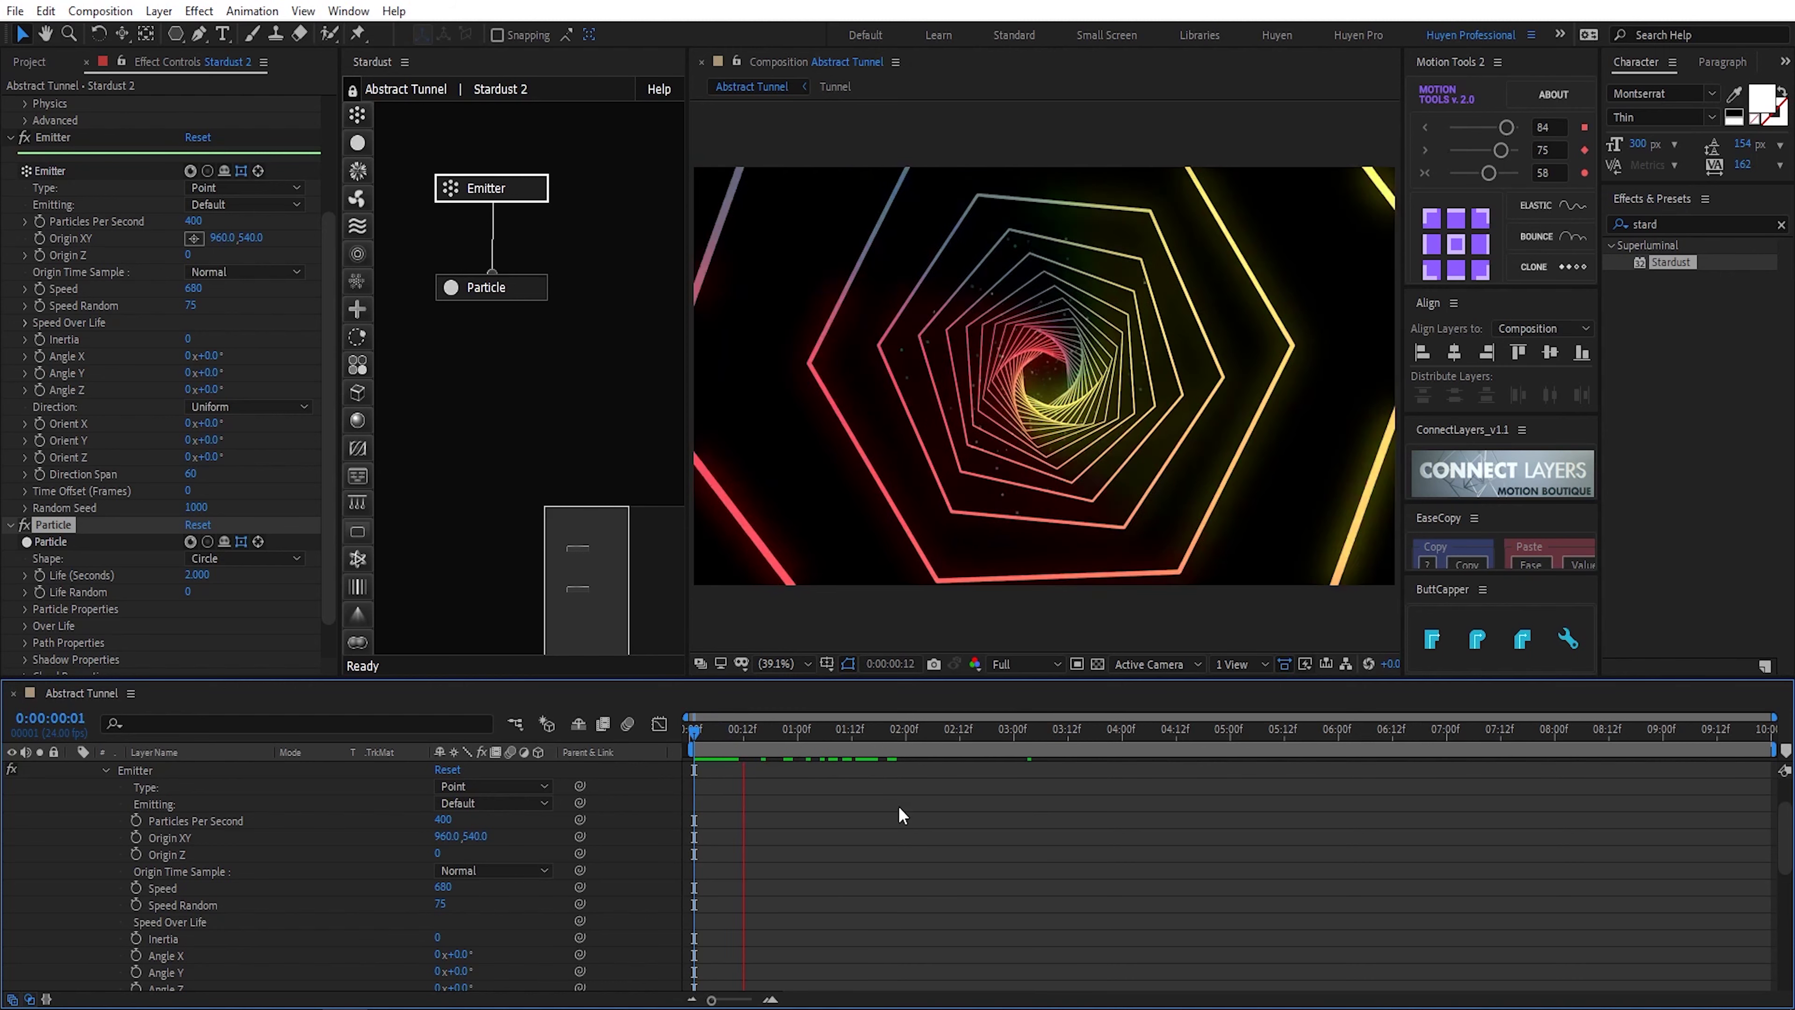
key(space)
Step: Shift the Stardust 2 layer earlier in time so particles already fill the first frame, and play it
scroll(772, 863, up, 2)
drag(741, 743, 694, 767)
click(168, 797)
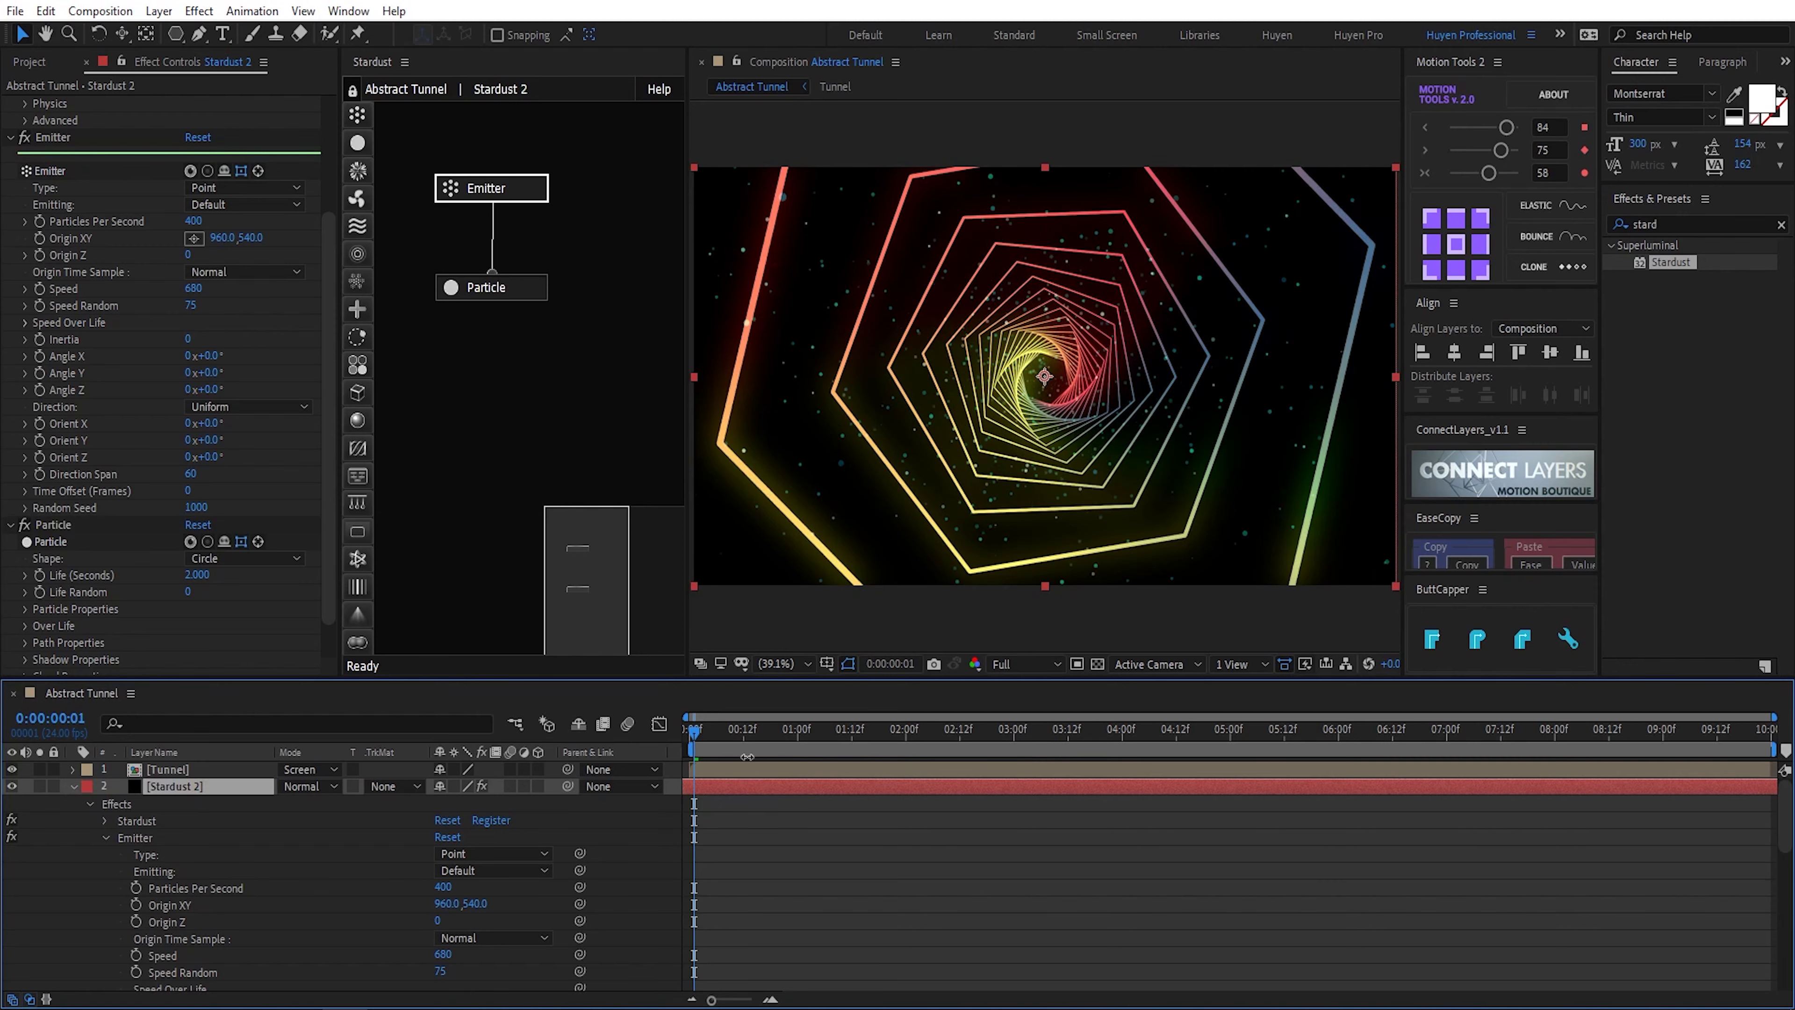
key(space)
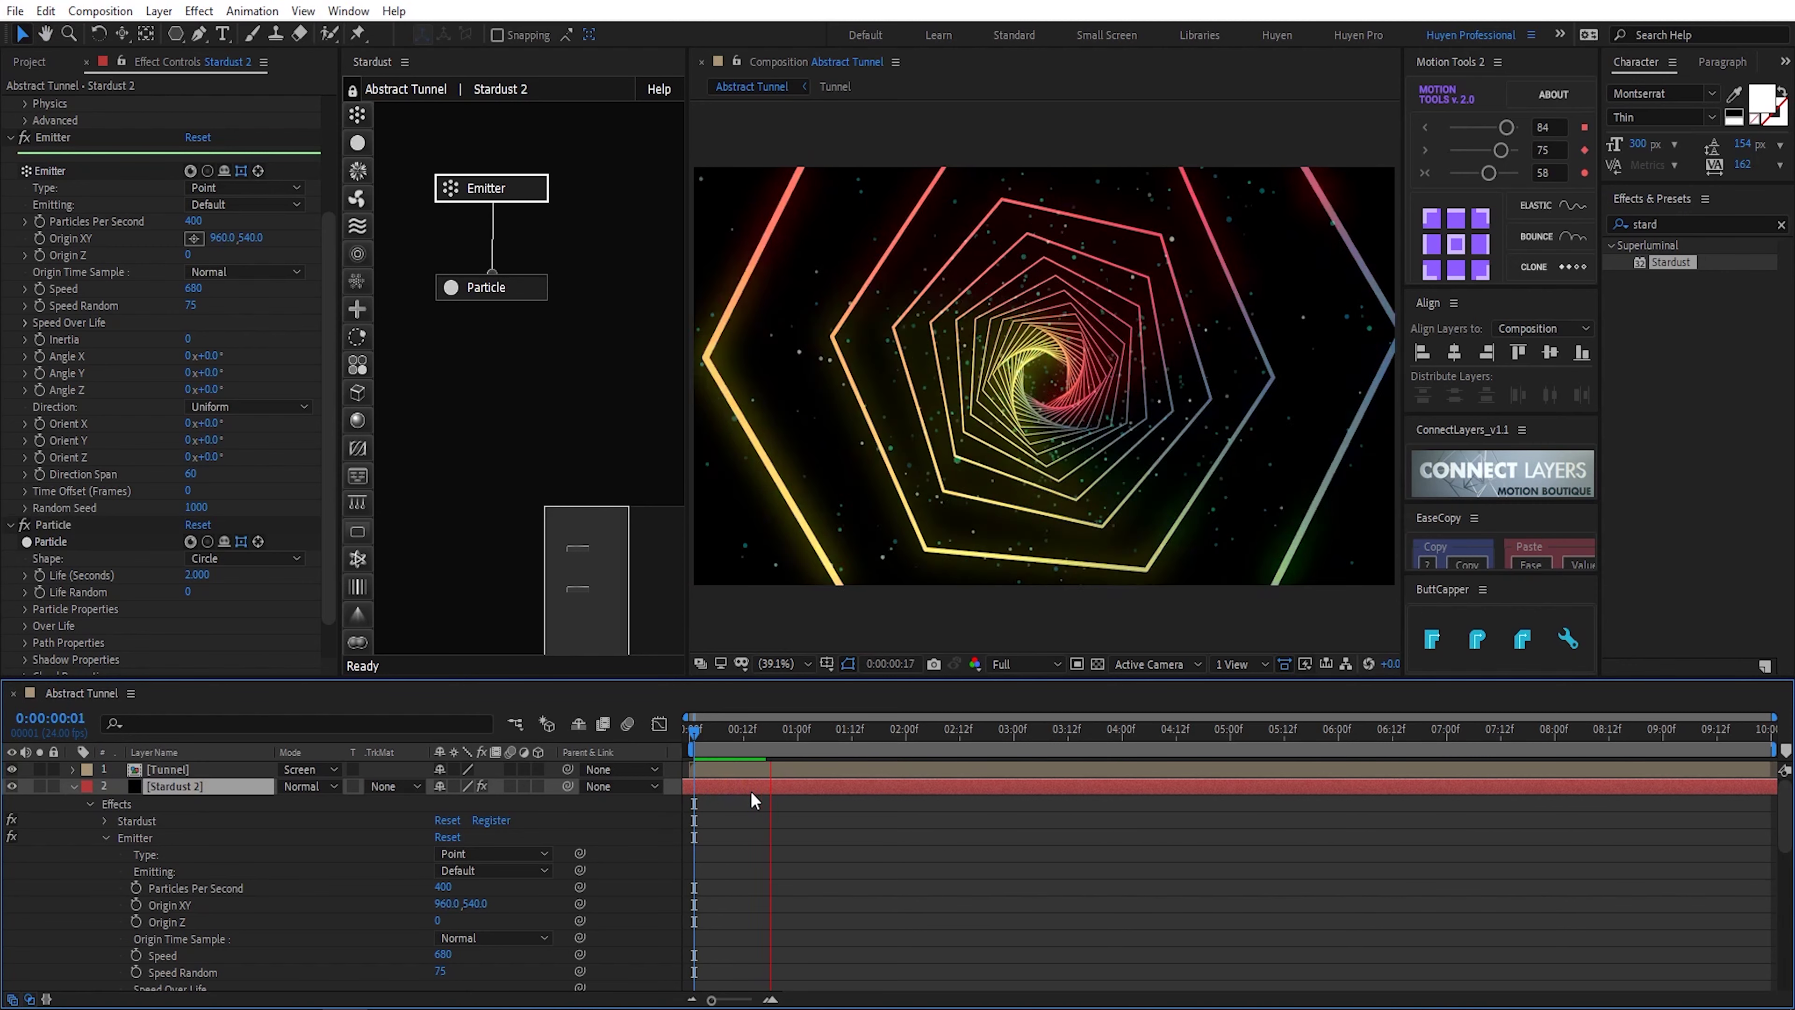
key(space)
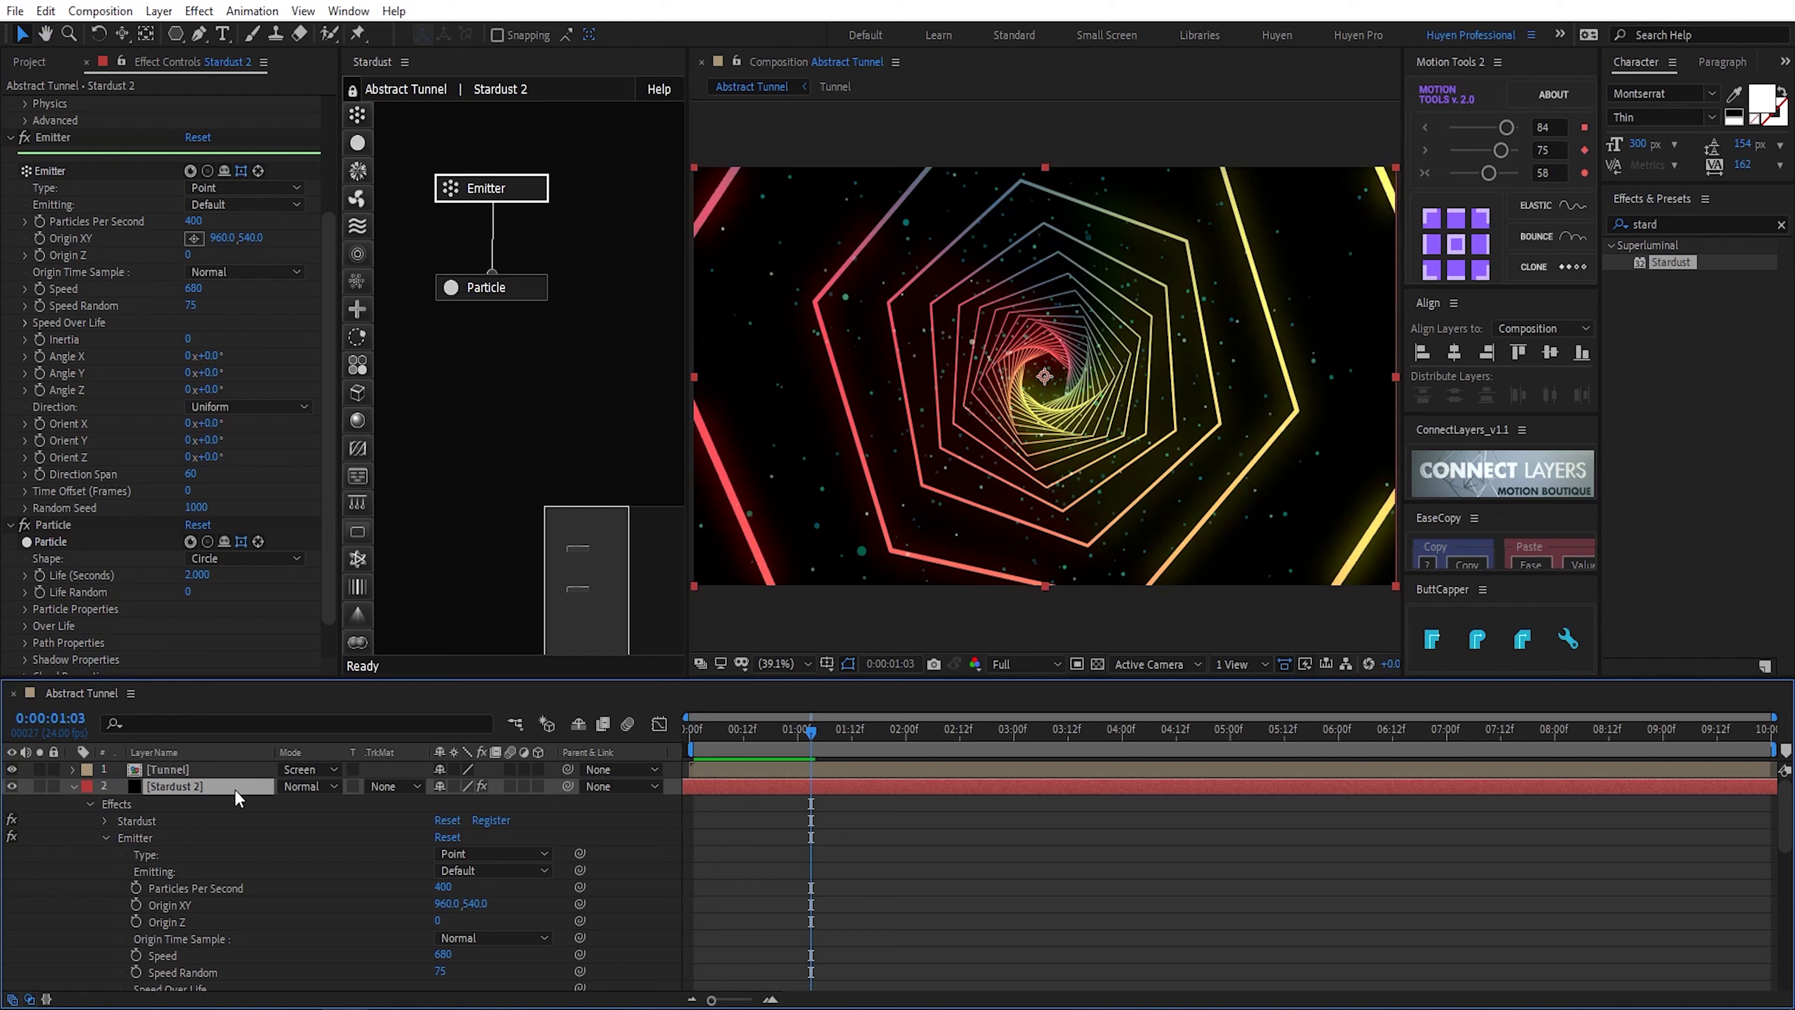
Step: Apply a Glow effect with a radius of 113 to the Stardust 2 layer and preview it from 0:00:04:07
key(ctrl+space)
text(gl)
key(Return)
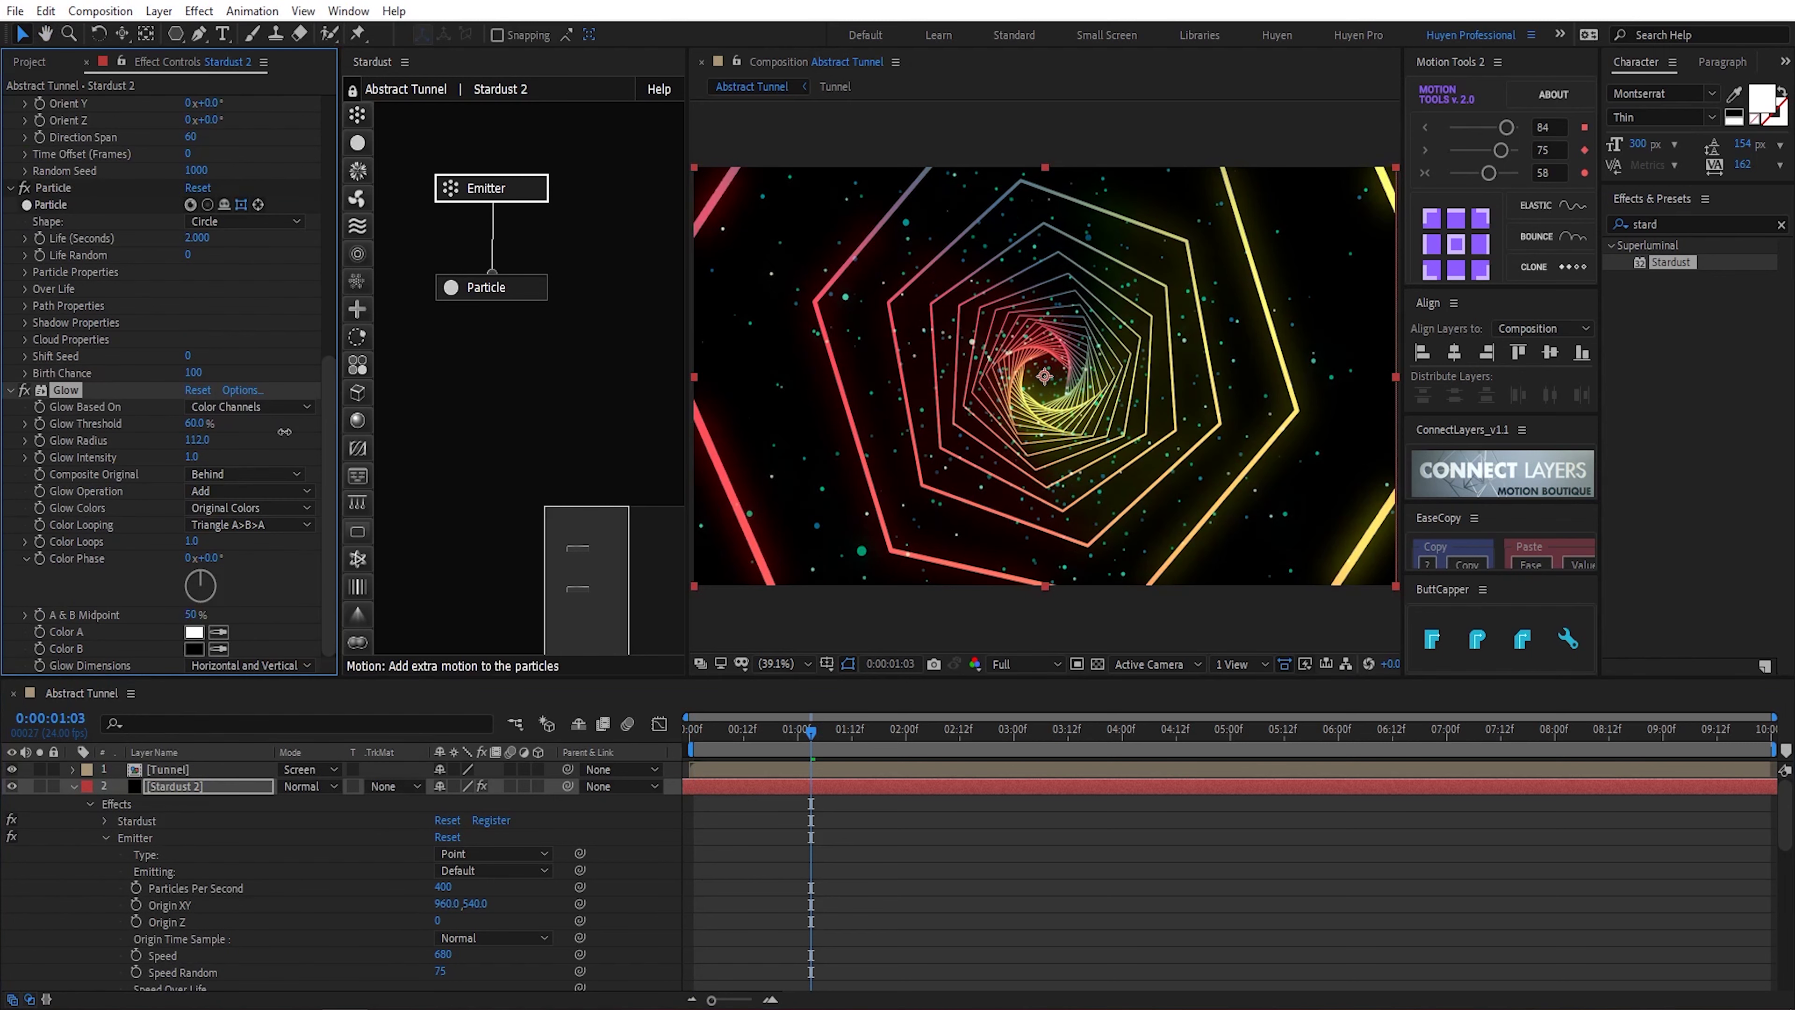
drag(811, 732, 1153, 735)
key(space)
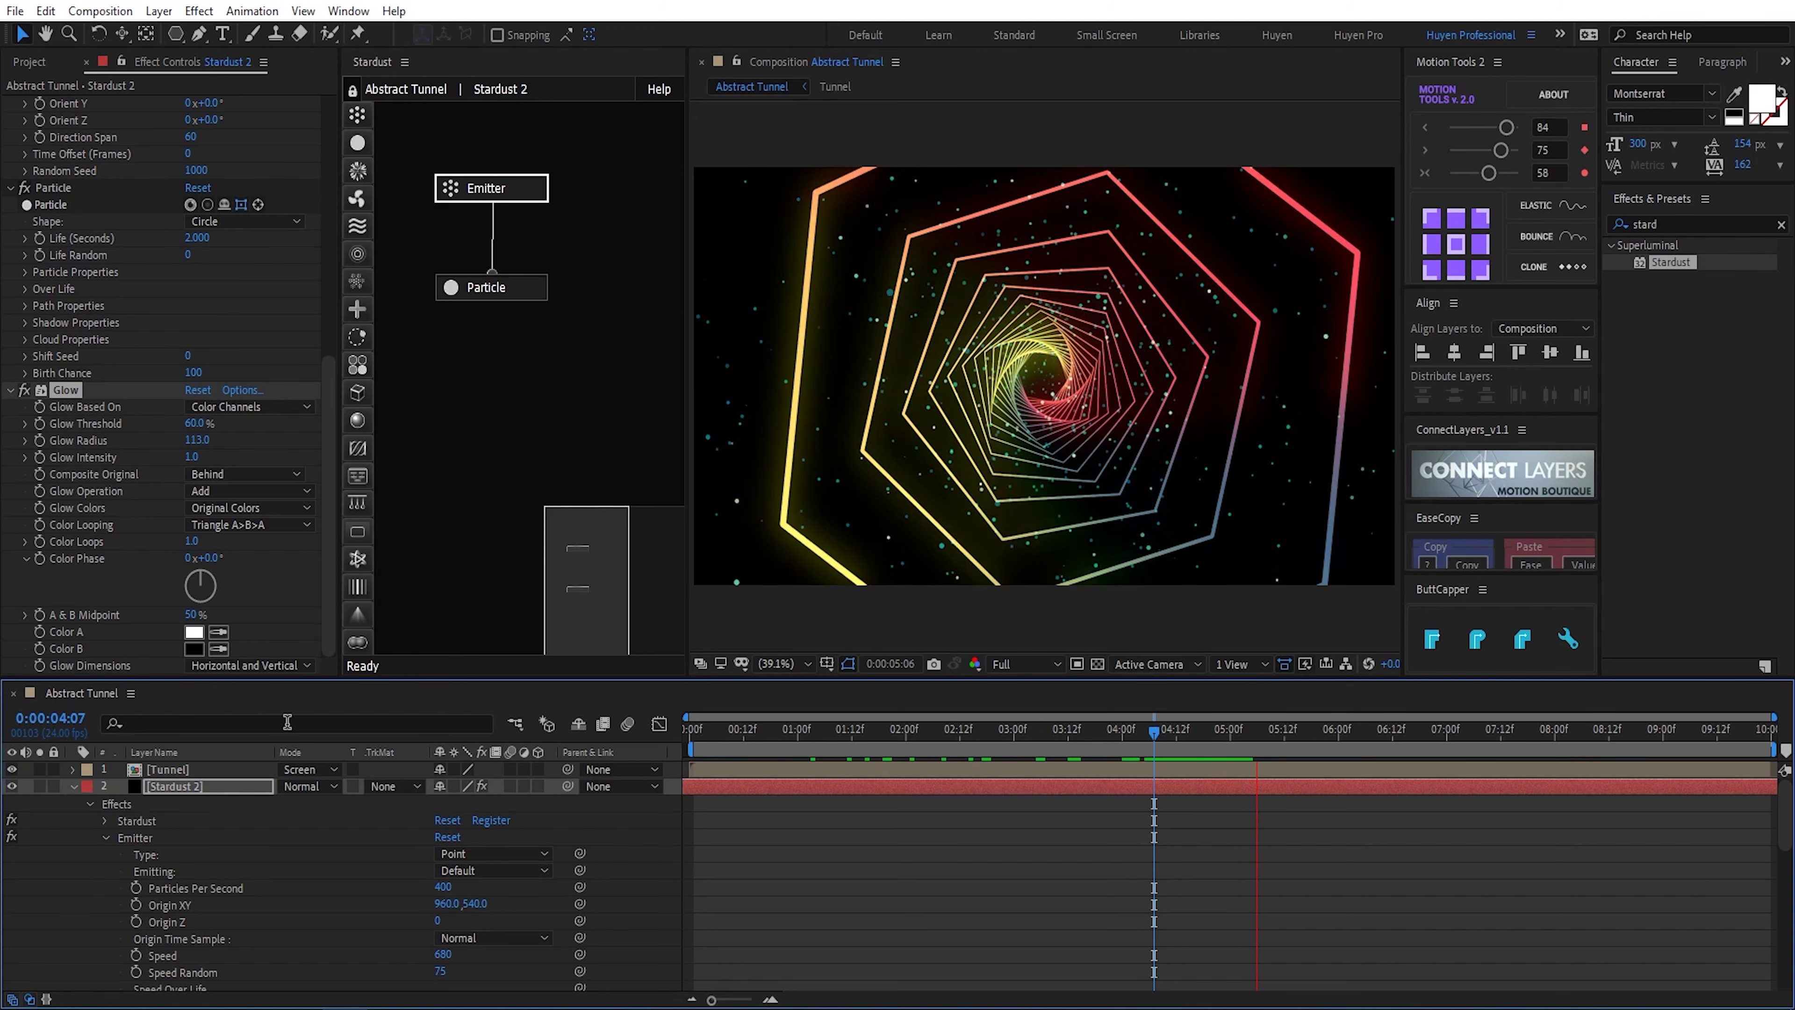
key(space)
Step: Create a comp-size black solid named BG and place it beneath the Stardust 2 layer
click(74, 788)
click(185, 821)
key(ctrl+y)
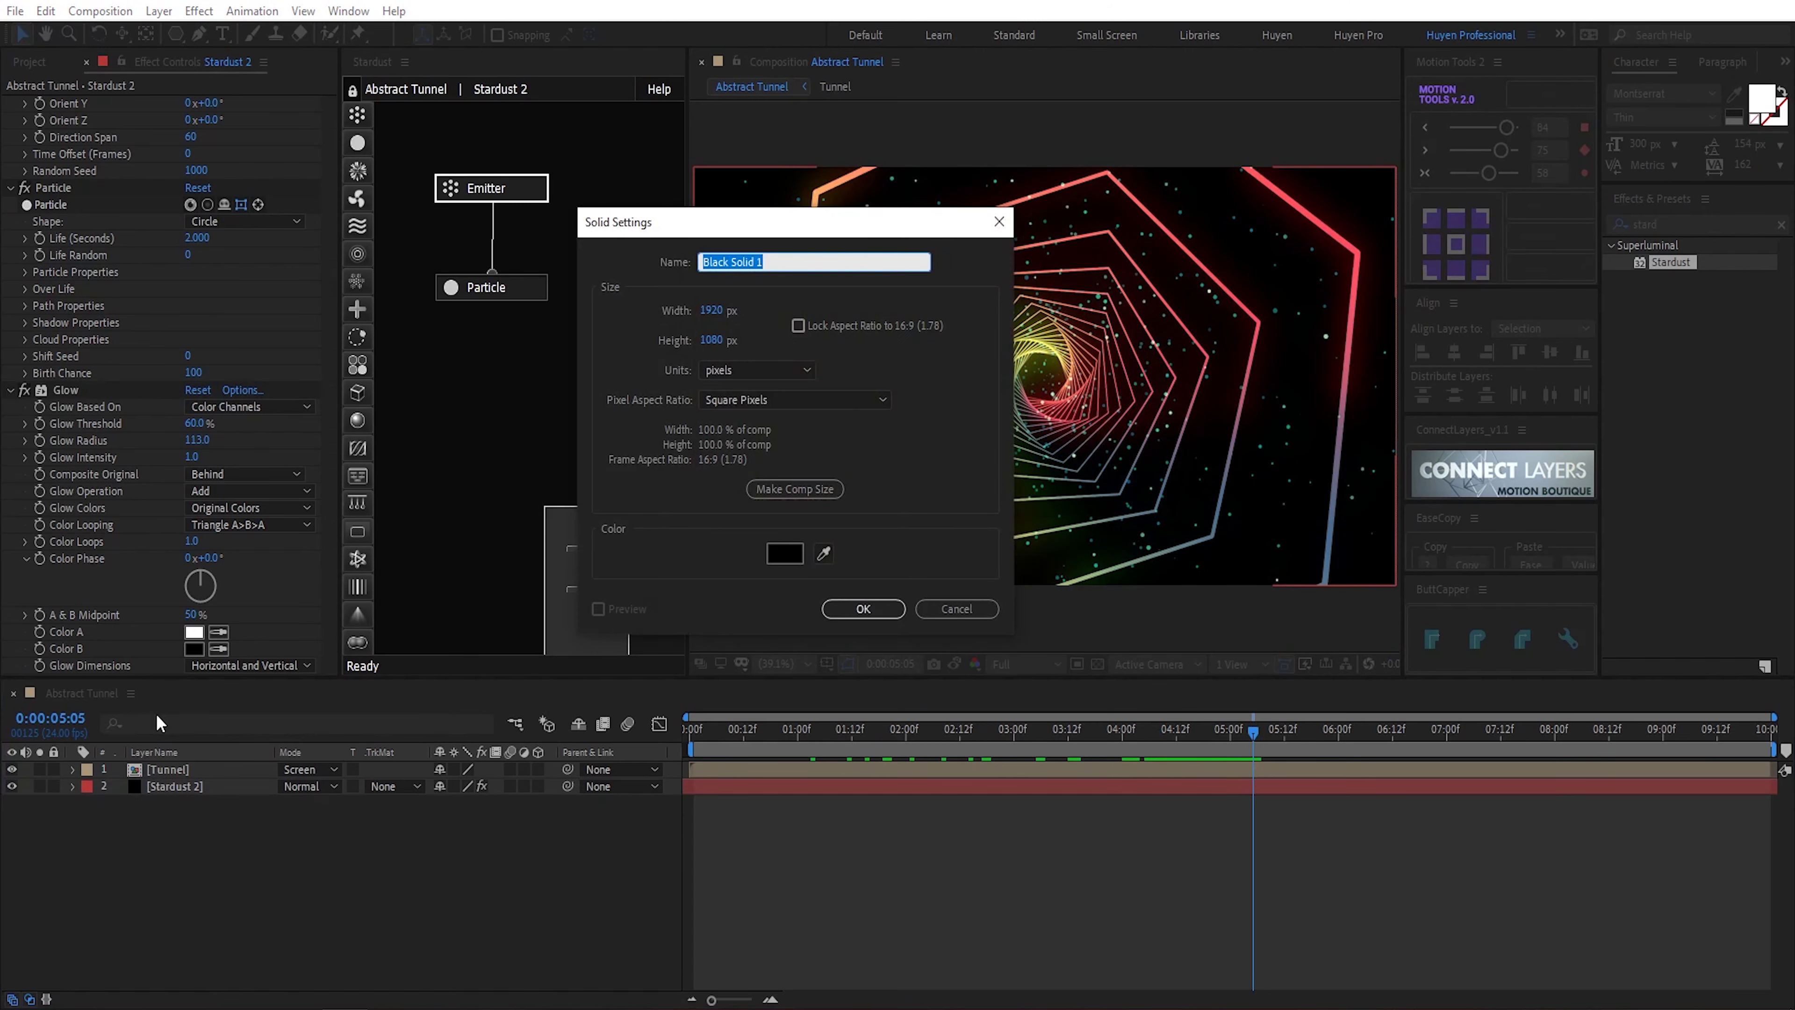
text(BG)
key(Return)
drag(205, 770, 283, 807)
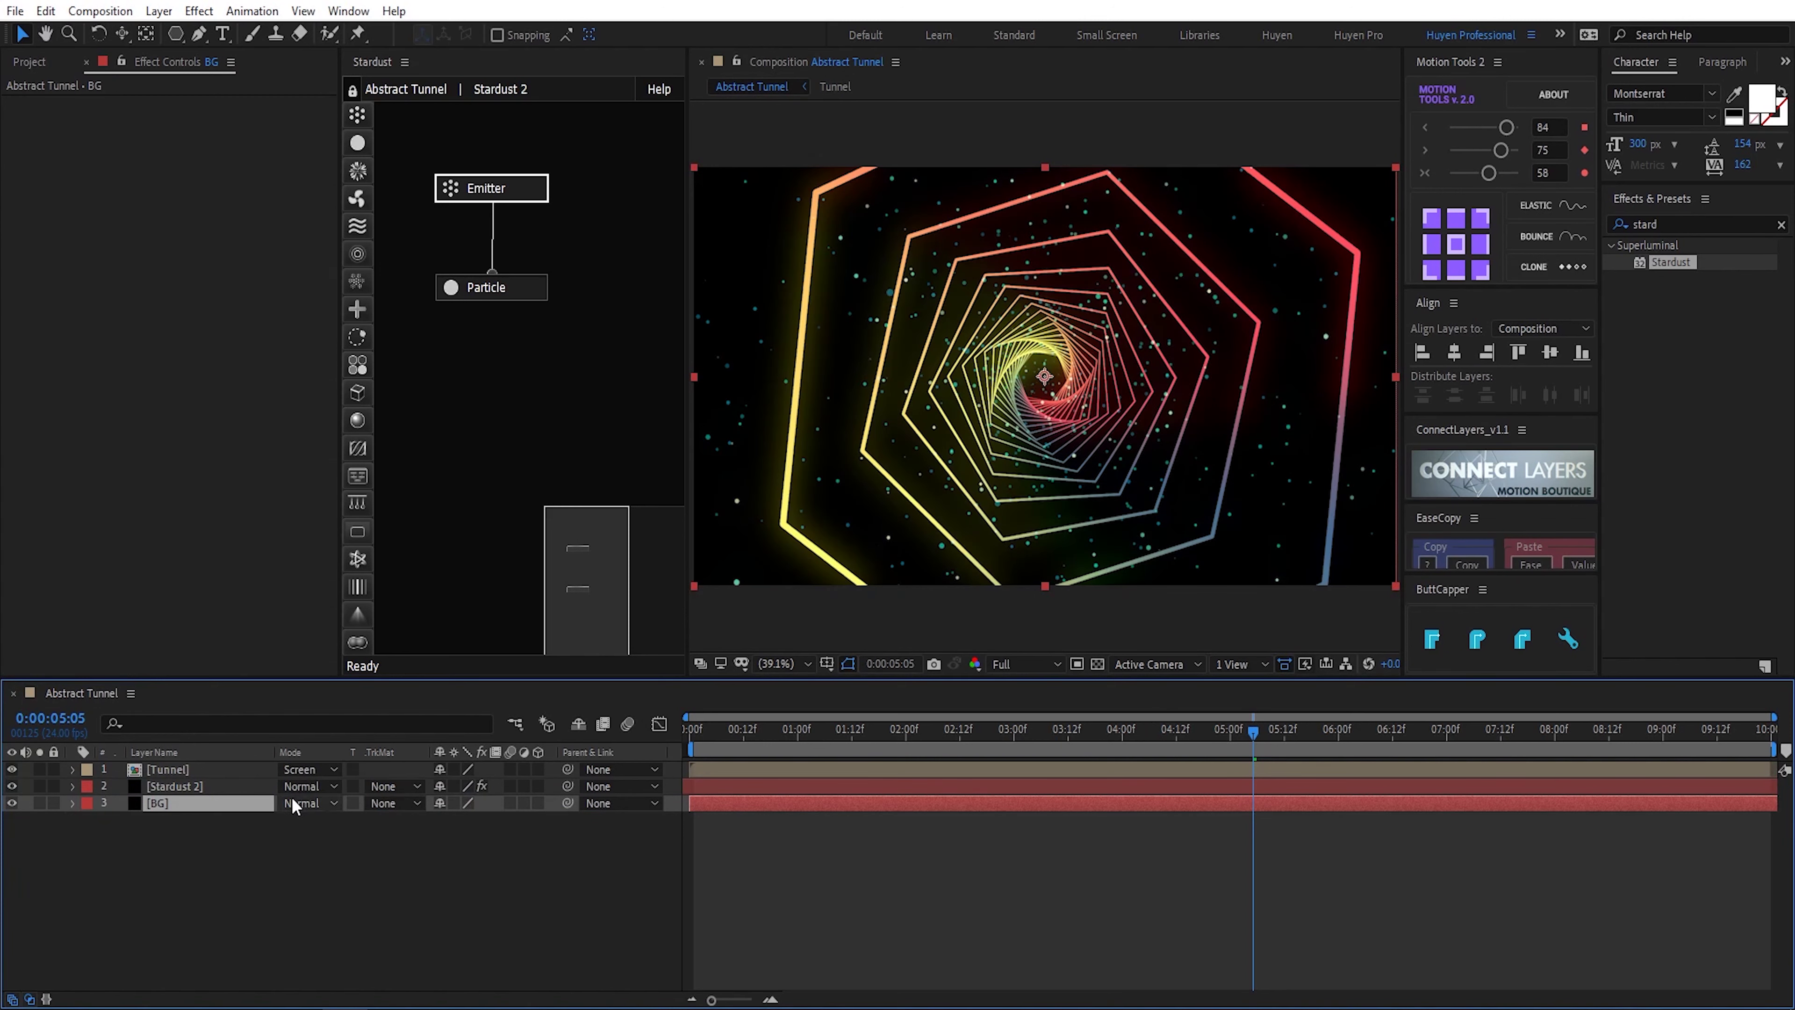
Step: Apply the Gradient Ramp effect to the BG layer
key(ctrl+space)
text(gra)
key(Down)
key(Return)
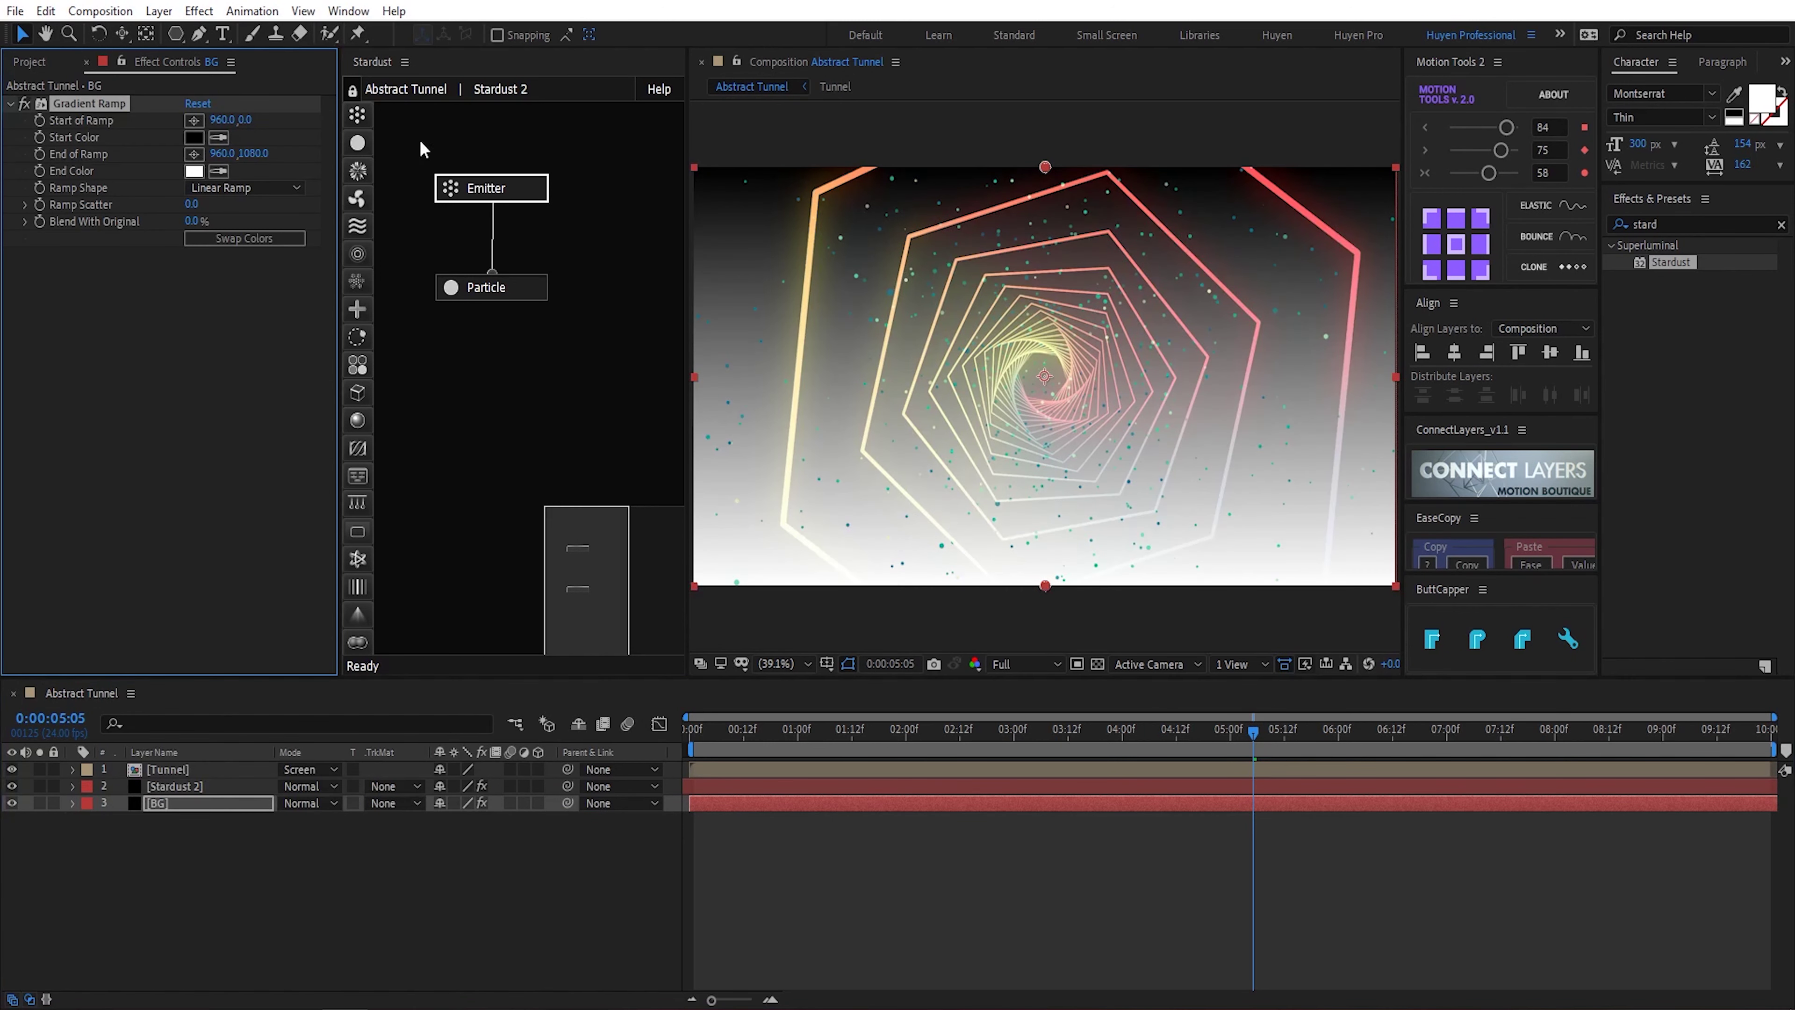
Step: Make the BG gradient a Radial Ramp starting near the composition's center, with its start and end colors swapped
click(196, 125)
click(1044, 378)
click(244, 188)
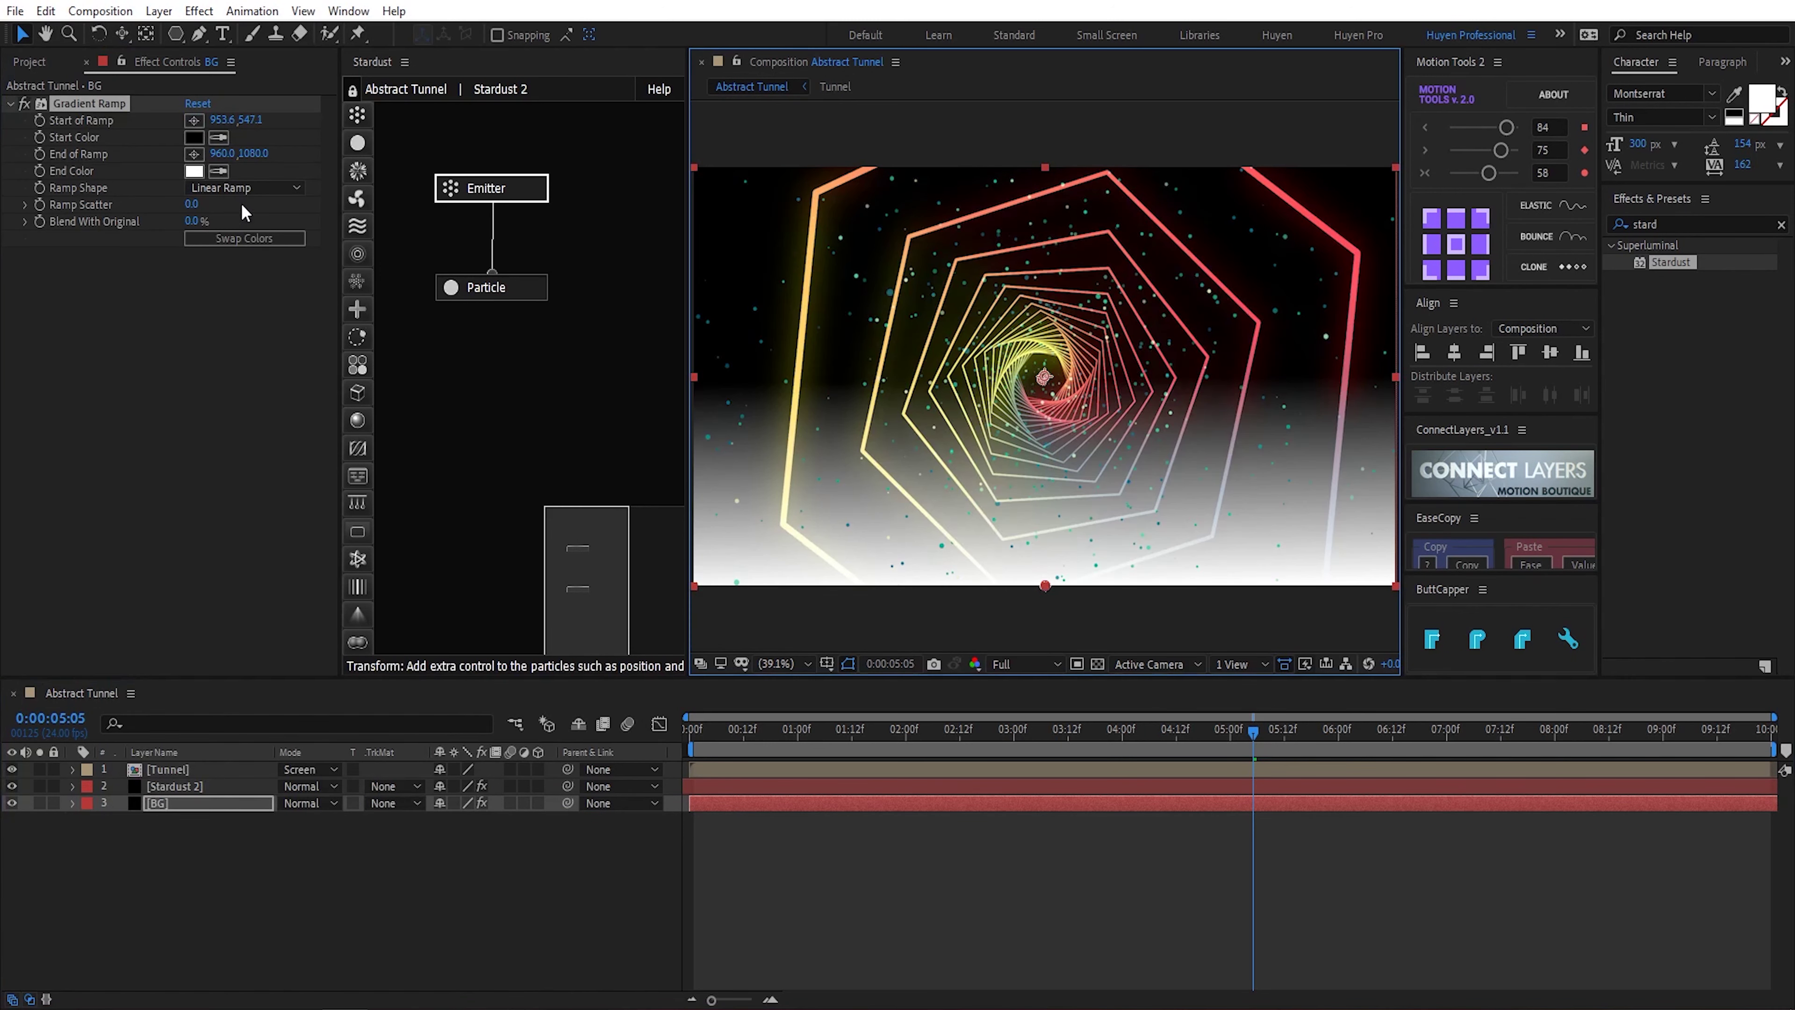
click(247, 231)
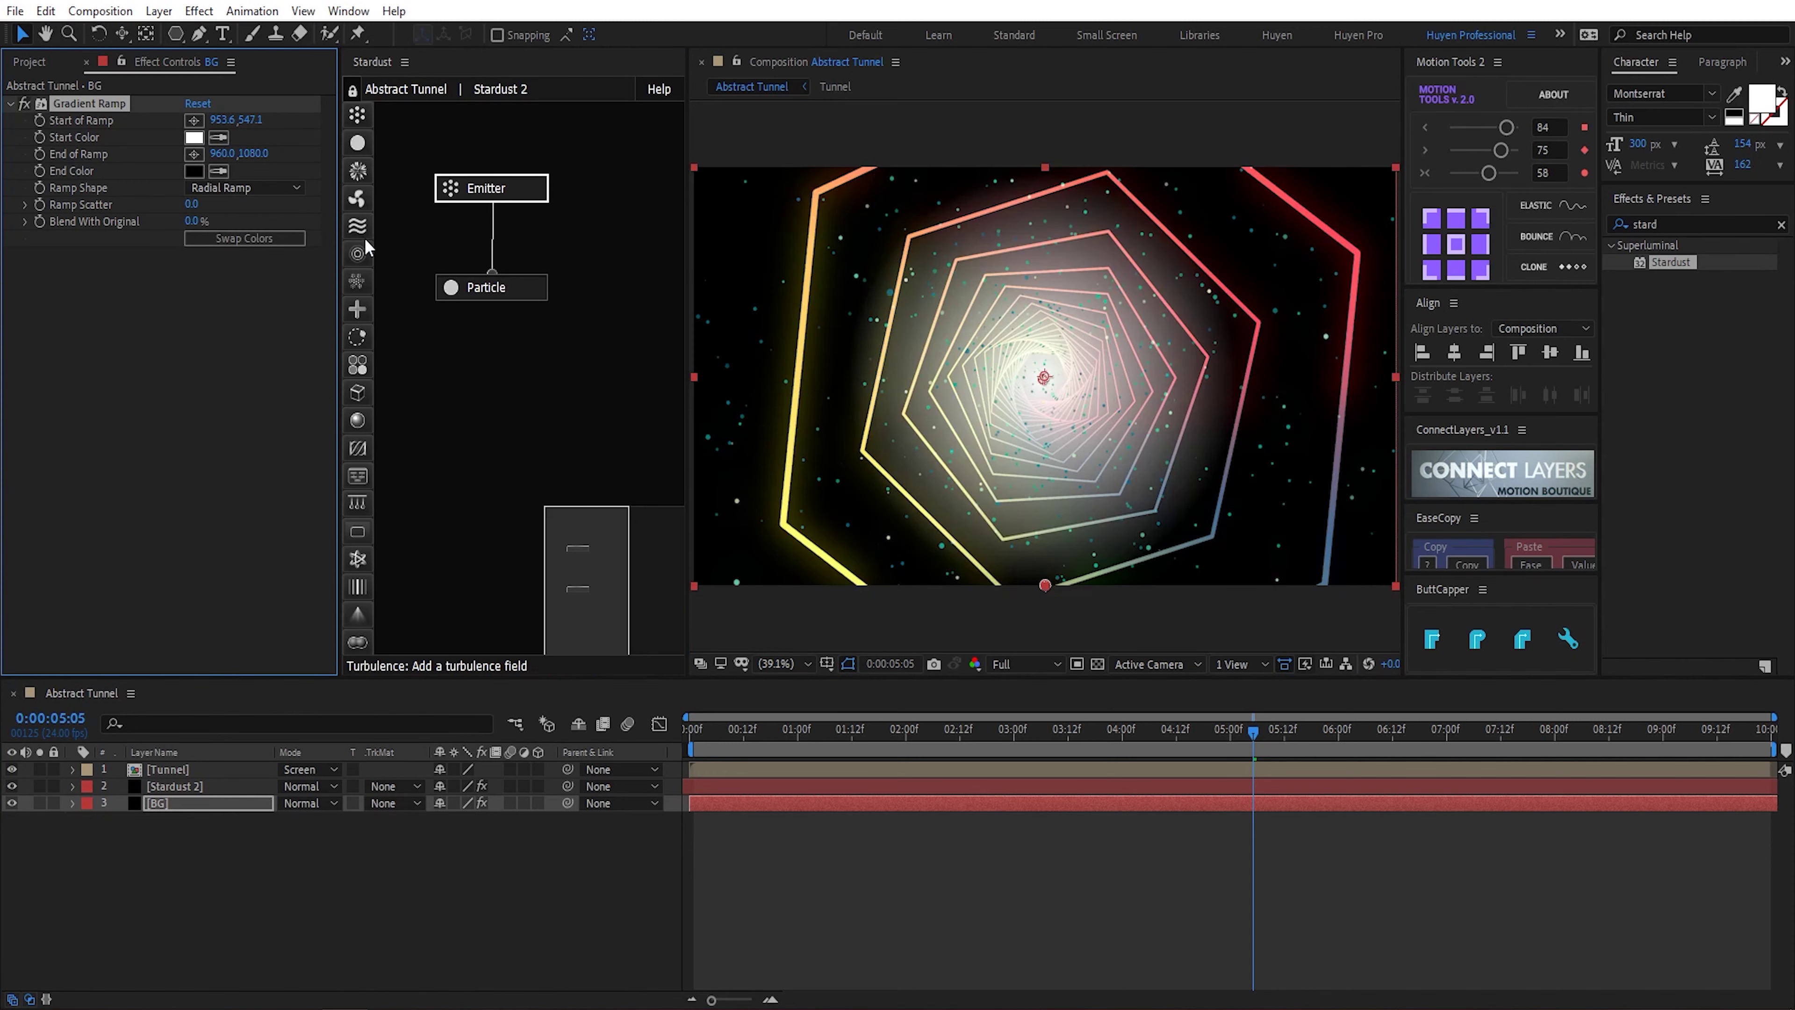
Step: Set the BG gradient's Start Color to teal 09615C and its End Color to a very dark teal
click(193, 137)
click(1500, 392)
drag(1450, 397, 1456, 417)
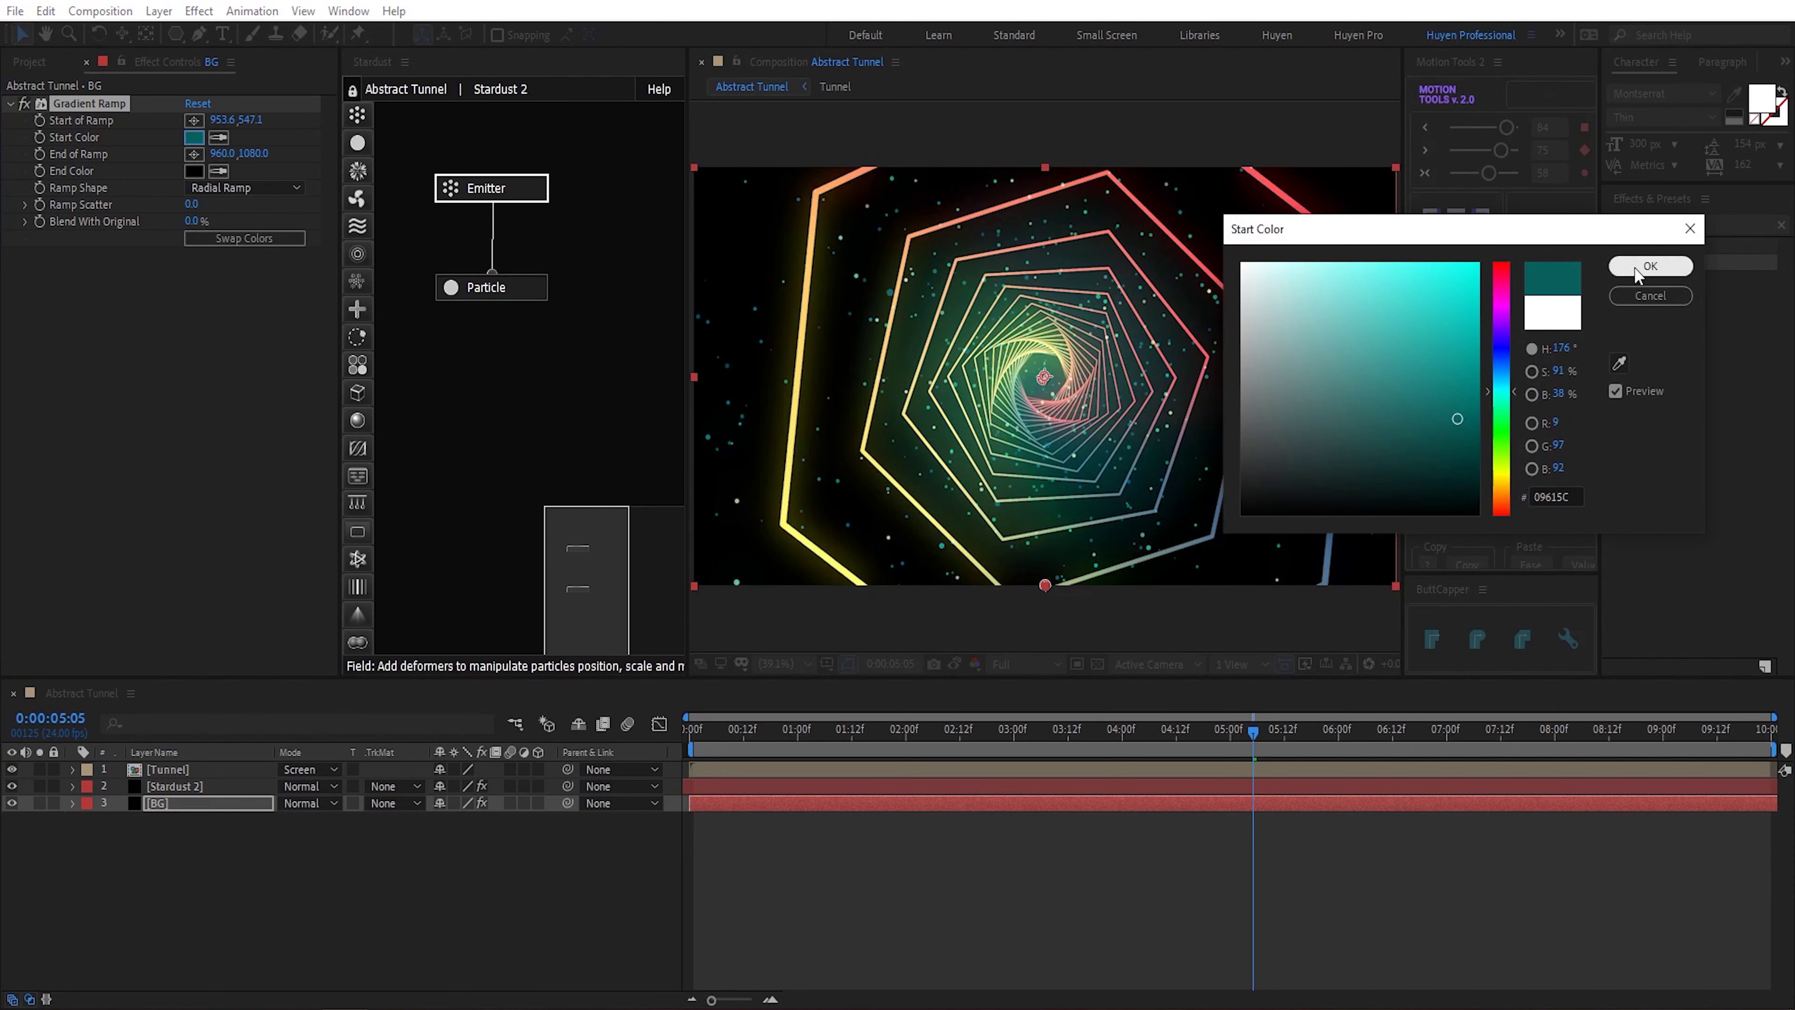
click(1652, 269)
click(193, 171)
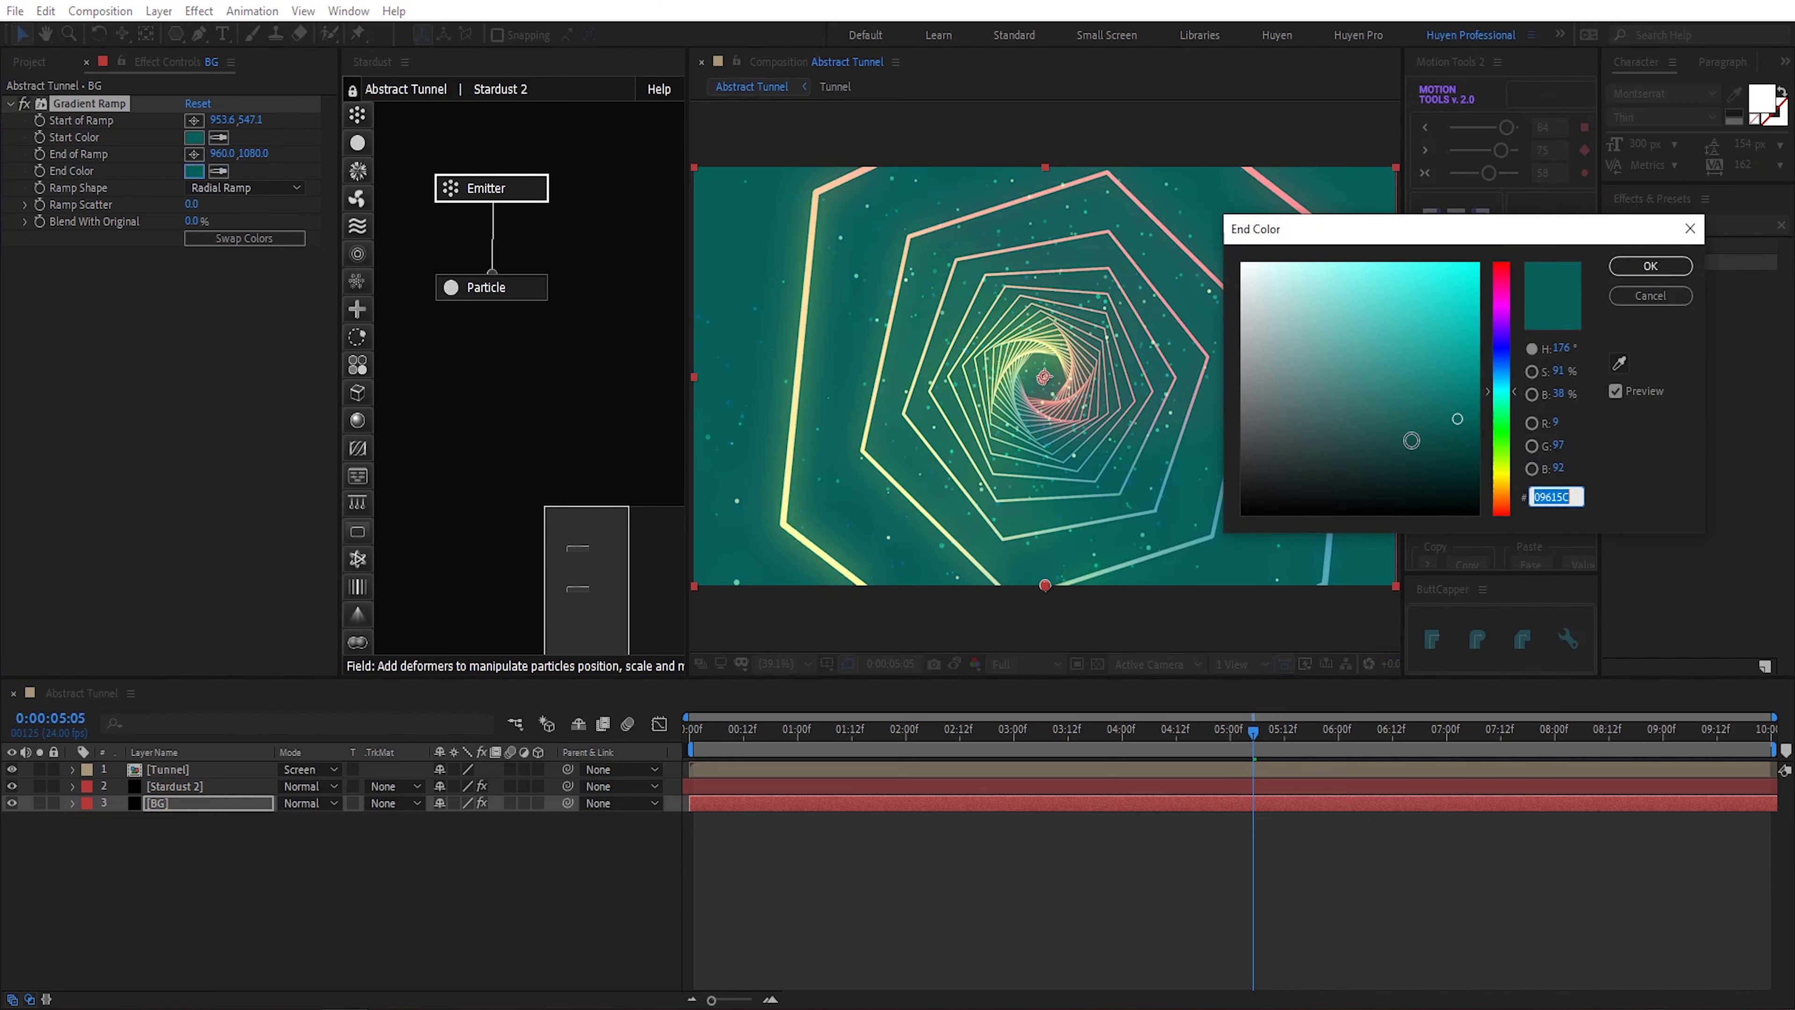
click(1426, 494)
click(1652, 266)
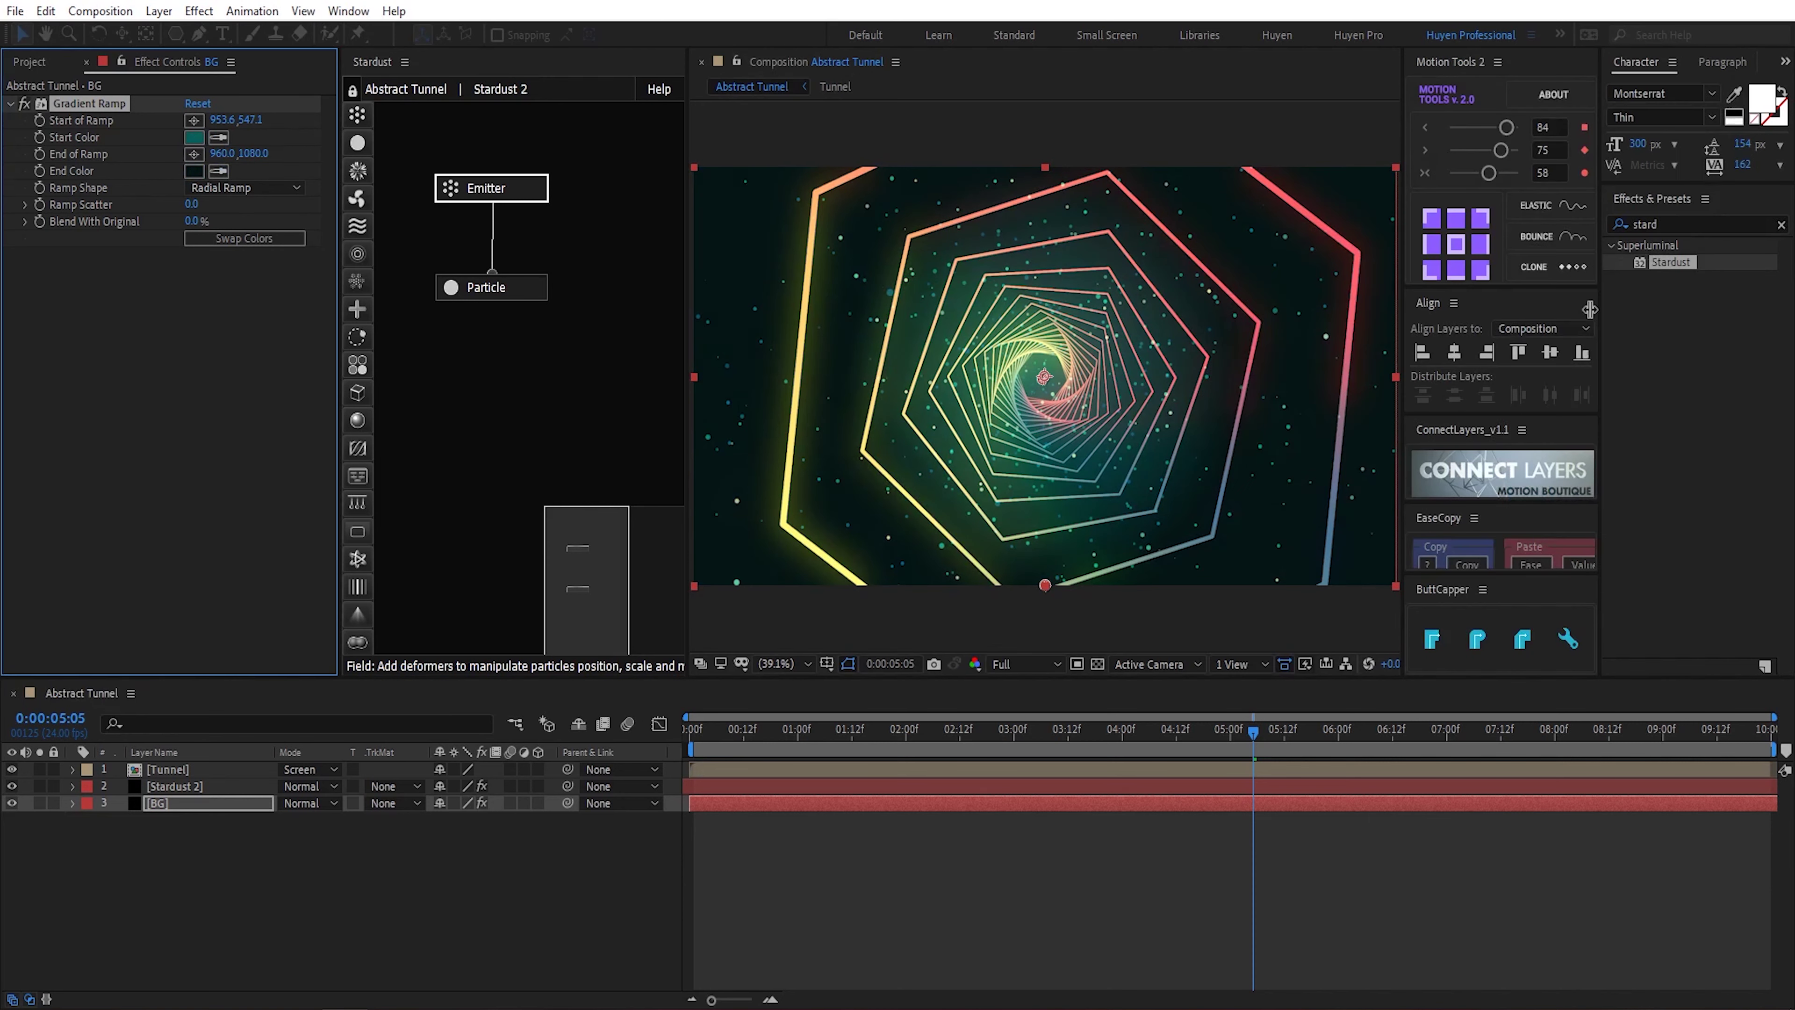
Step: Play the composition from 0:00:00:08 to review the tunnel and particles over the teal background
click(738, 733)
key(space)
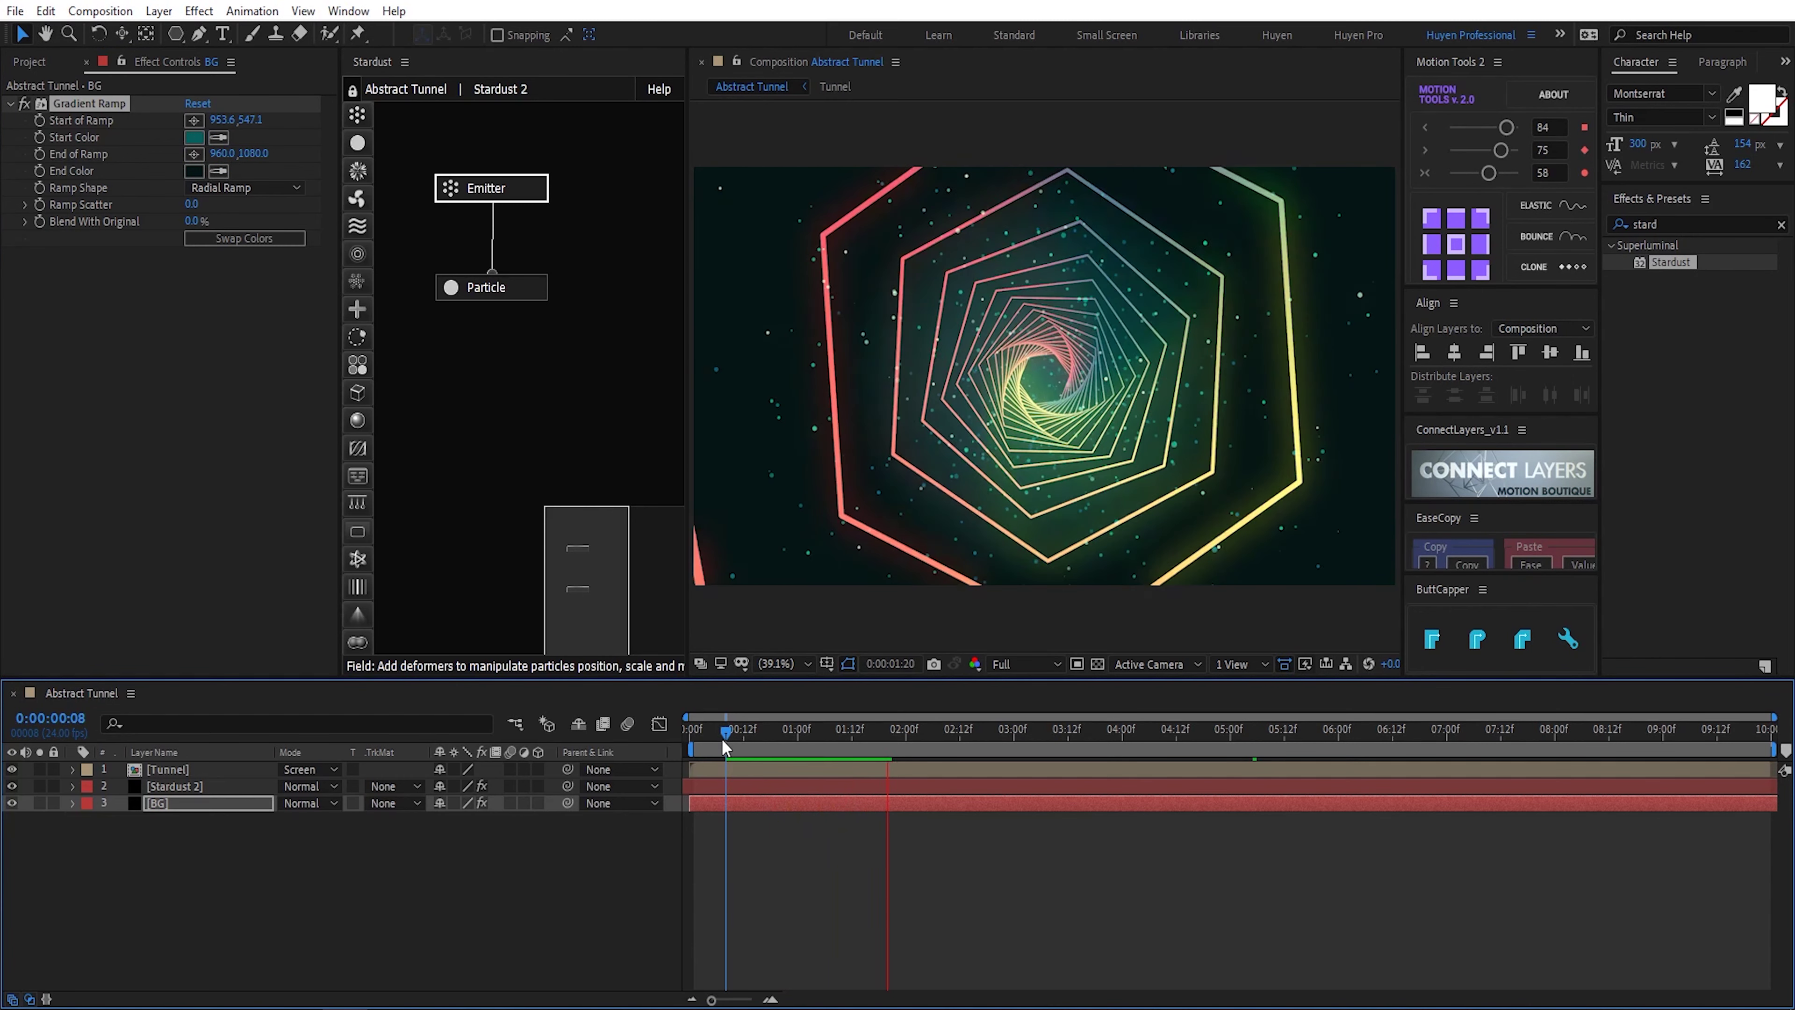
key(space)
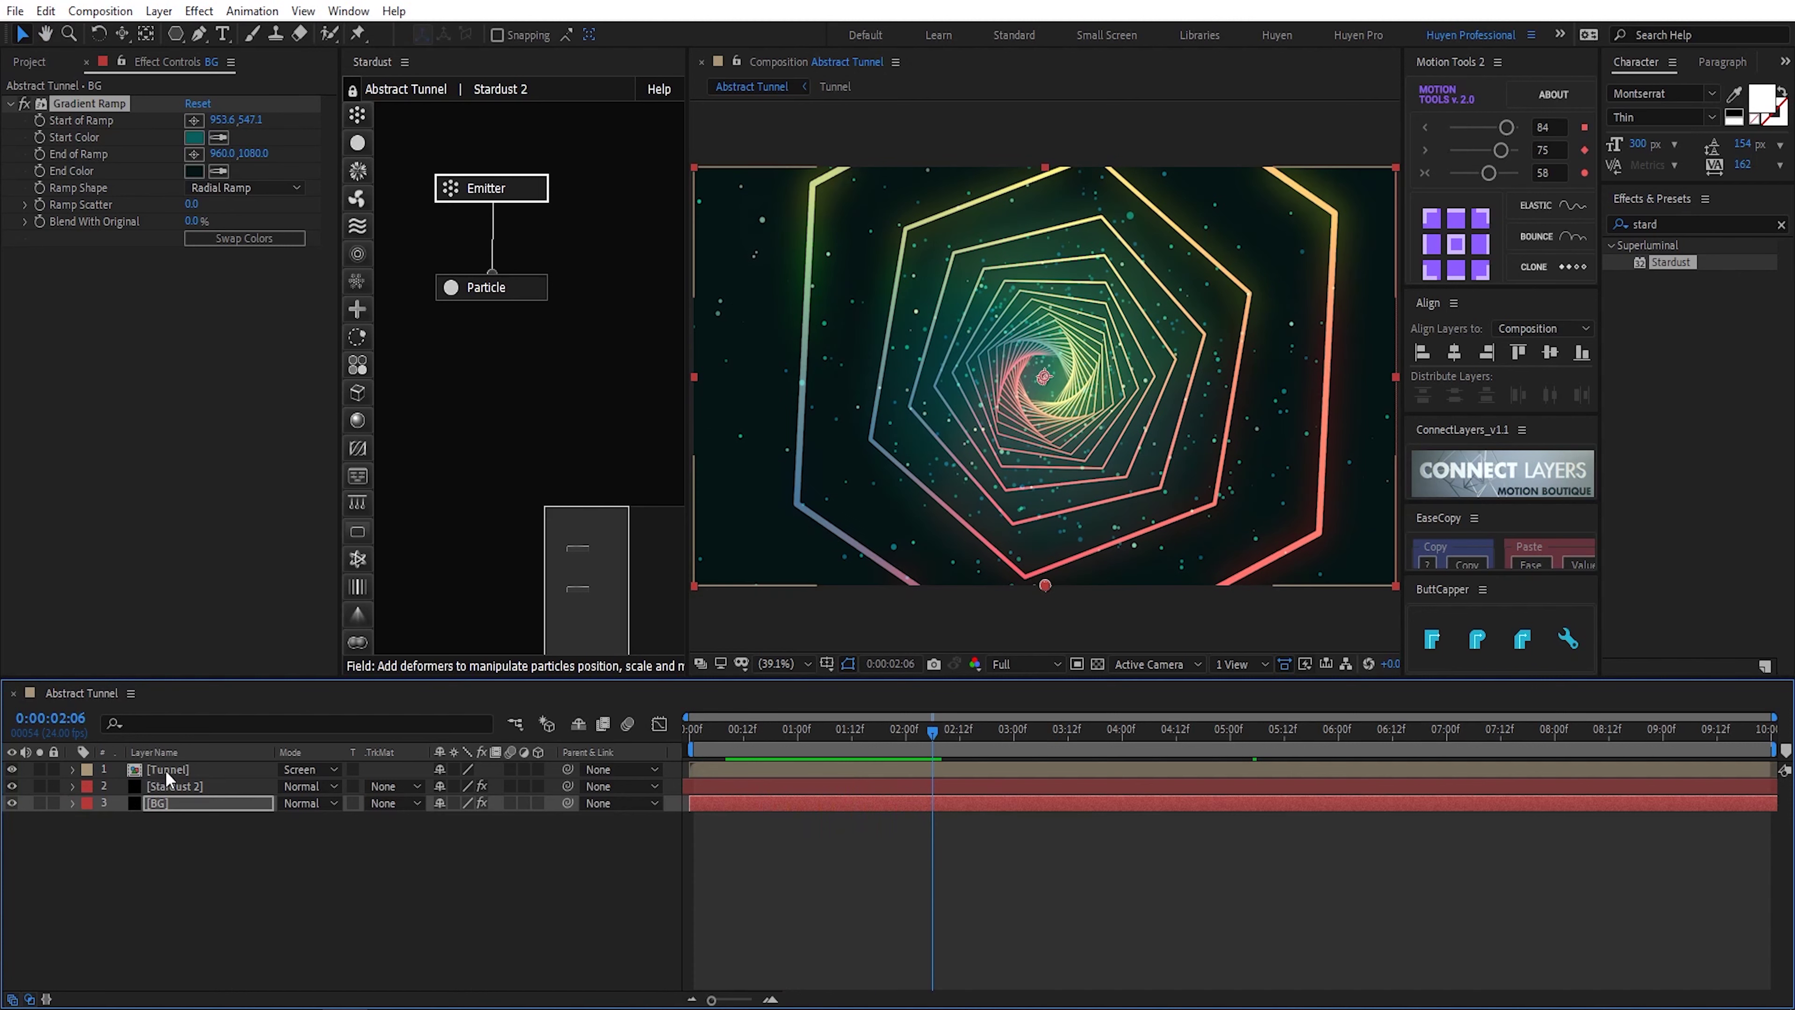
Step: Open the Tunnel pre-composition and create an orbit null for Camera 1
double_click(166, 769)
click(169, 770)
right_click(172, 768)
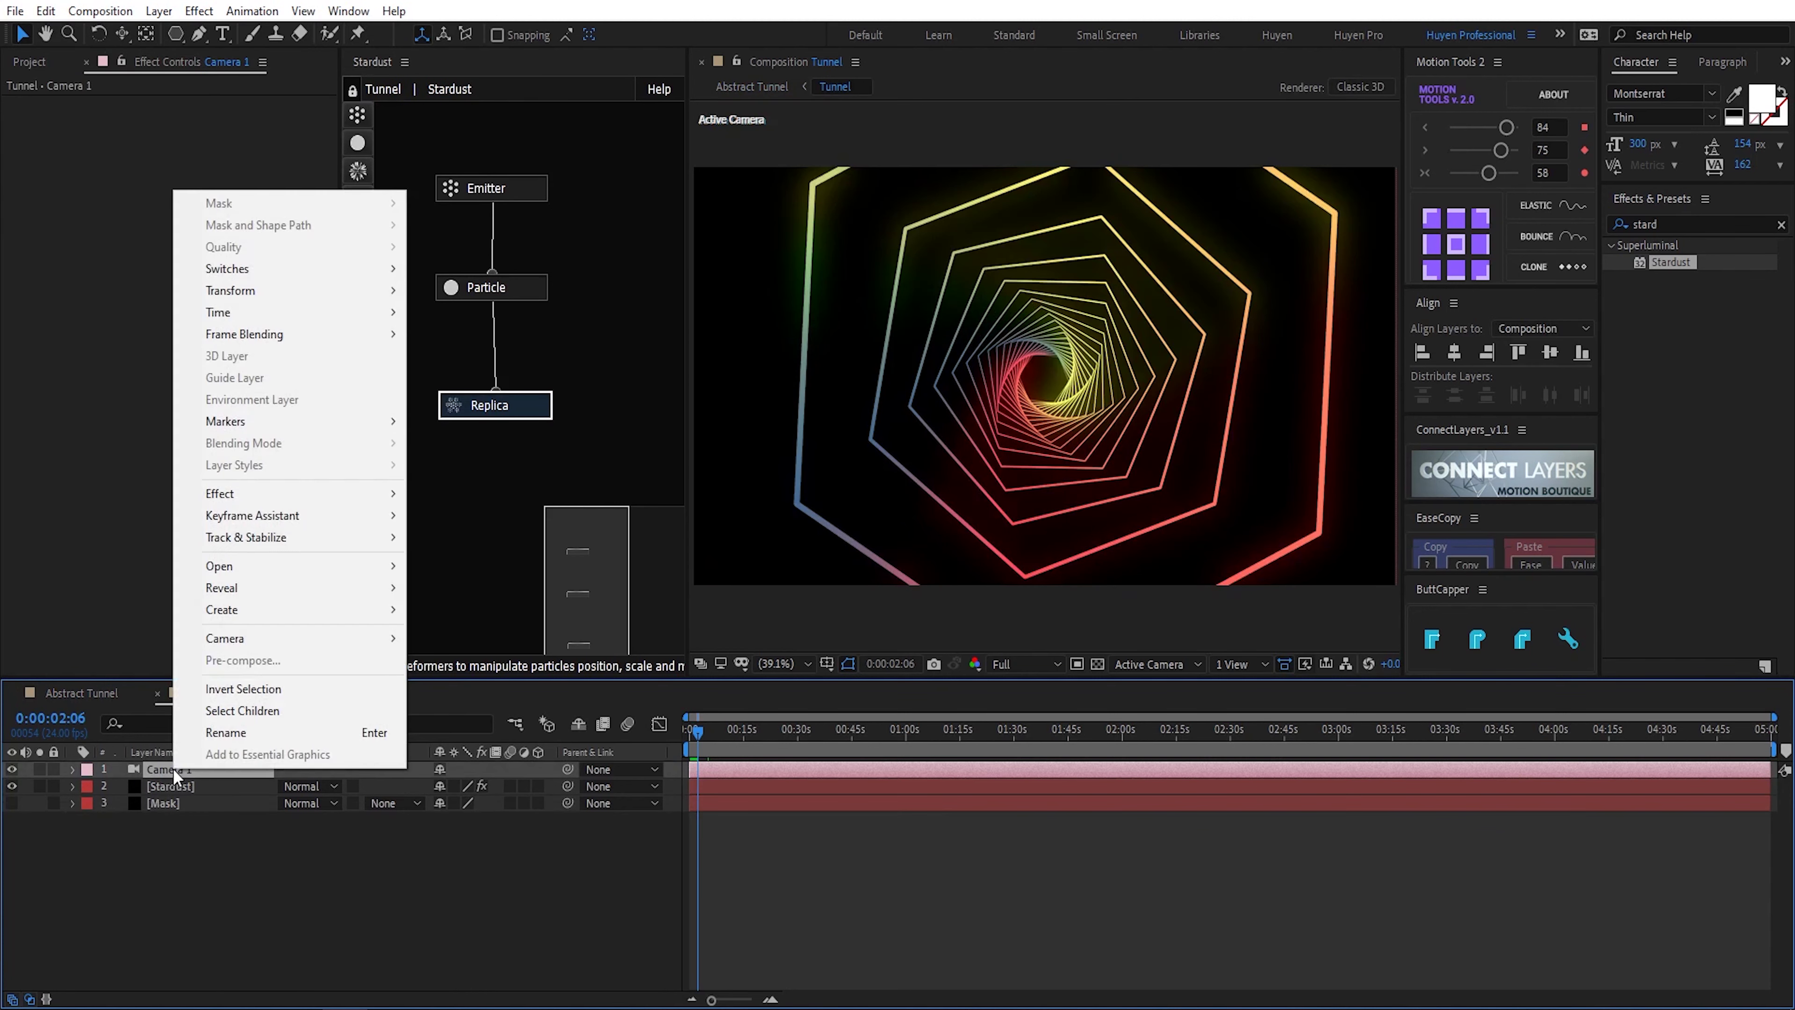
mouse_move(399, 646)
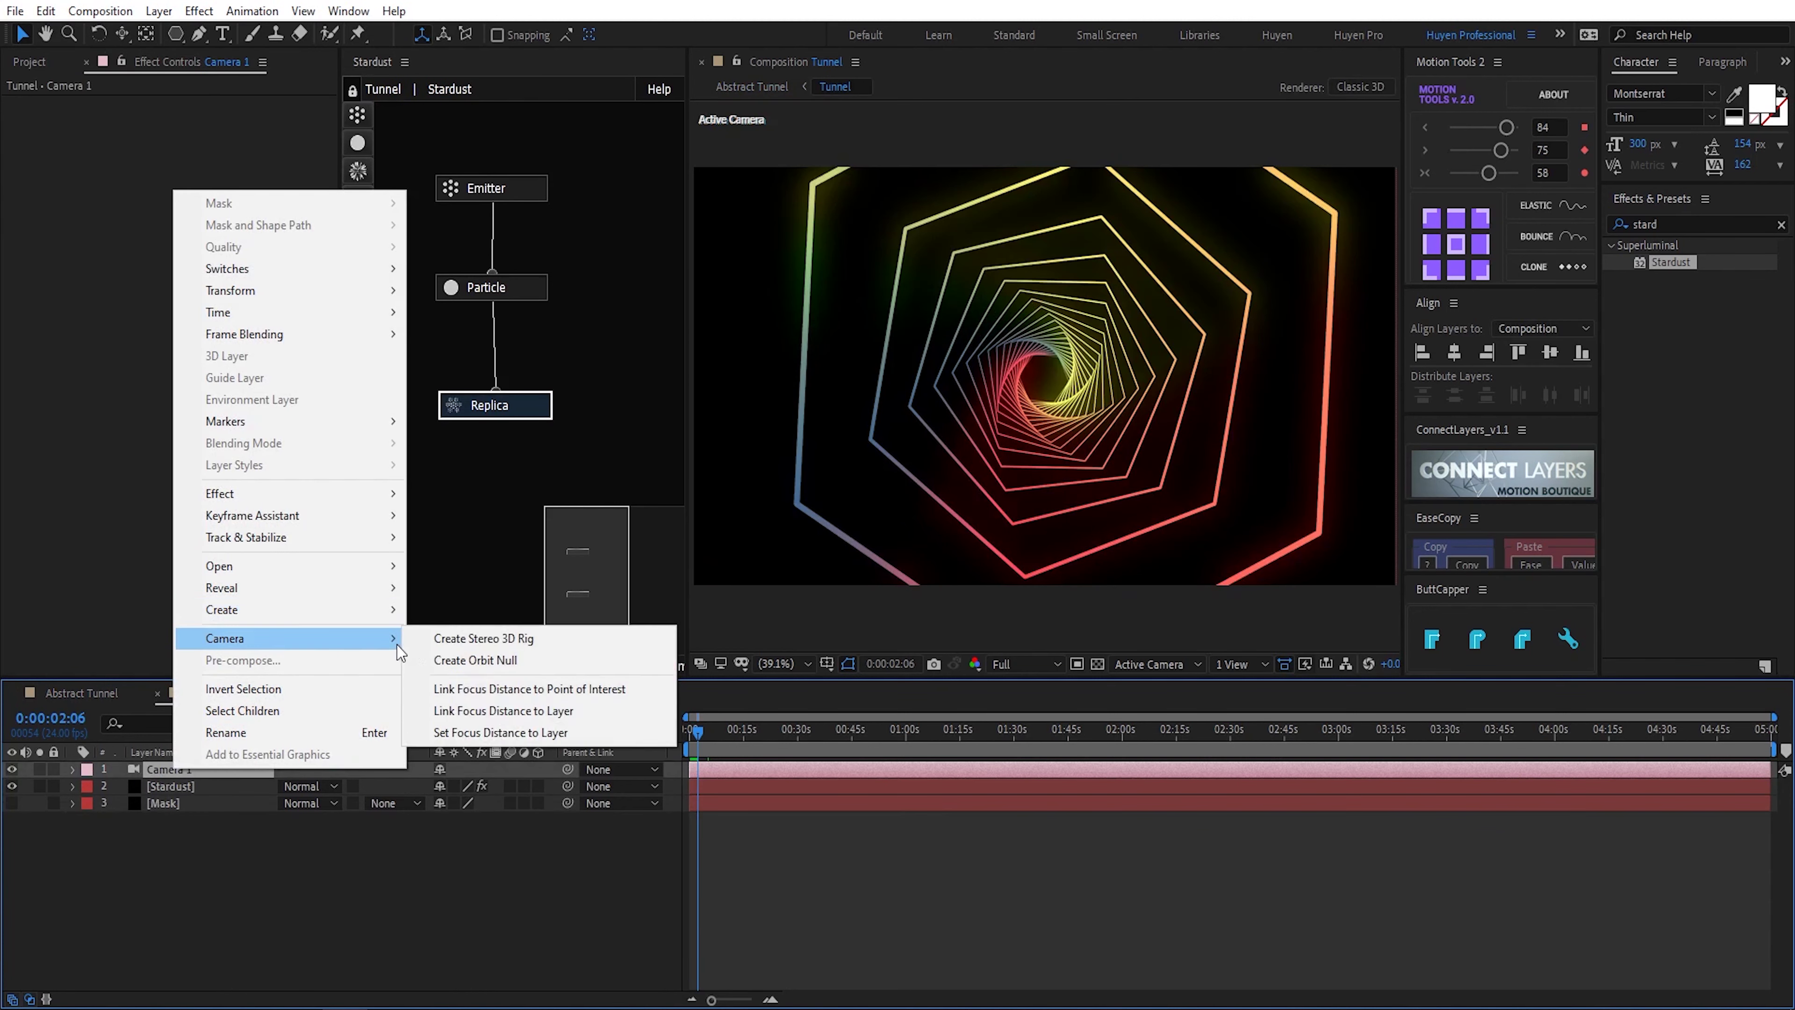
click(467, 654)
Step: Drive the camera orbit null's Z Rotation with the expression time*5 and preview the Abstract Tunnel composition
key(r)
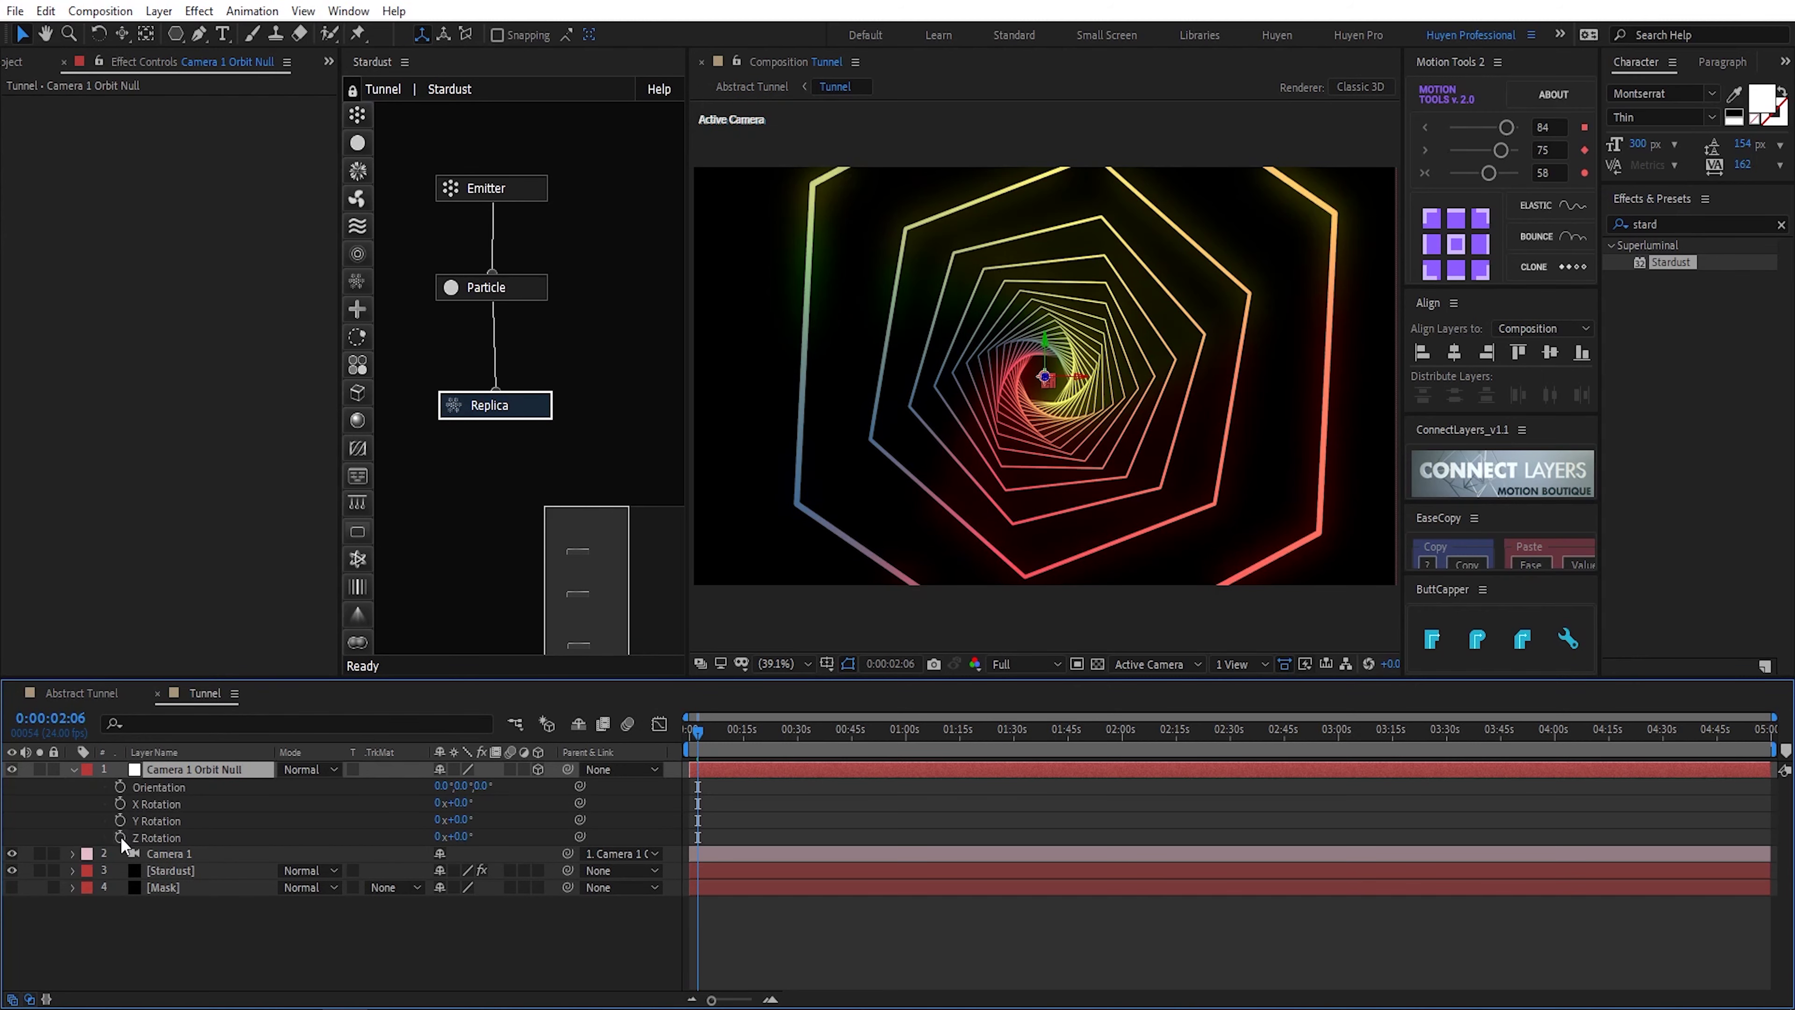
alt+click(120, 836)
text(time*5)
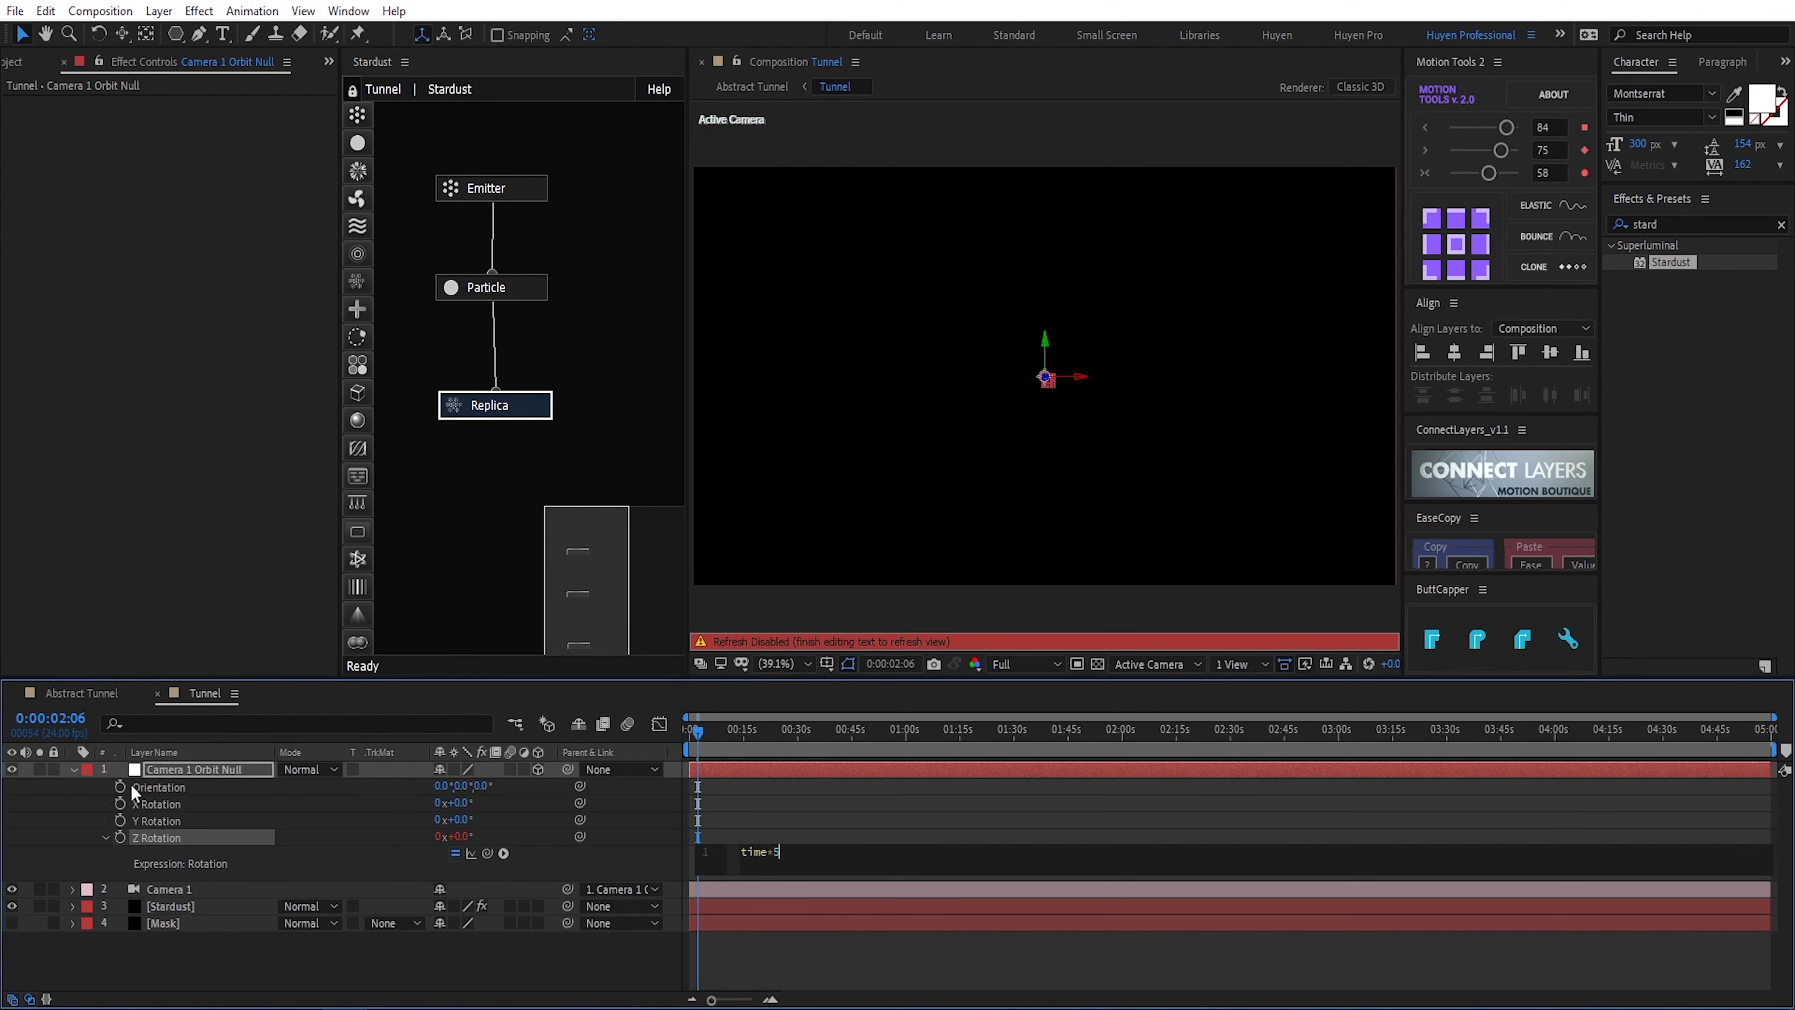
key(KP_Enter)
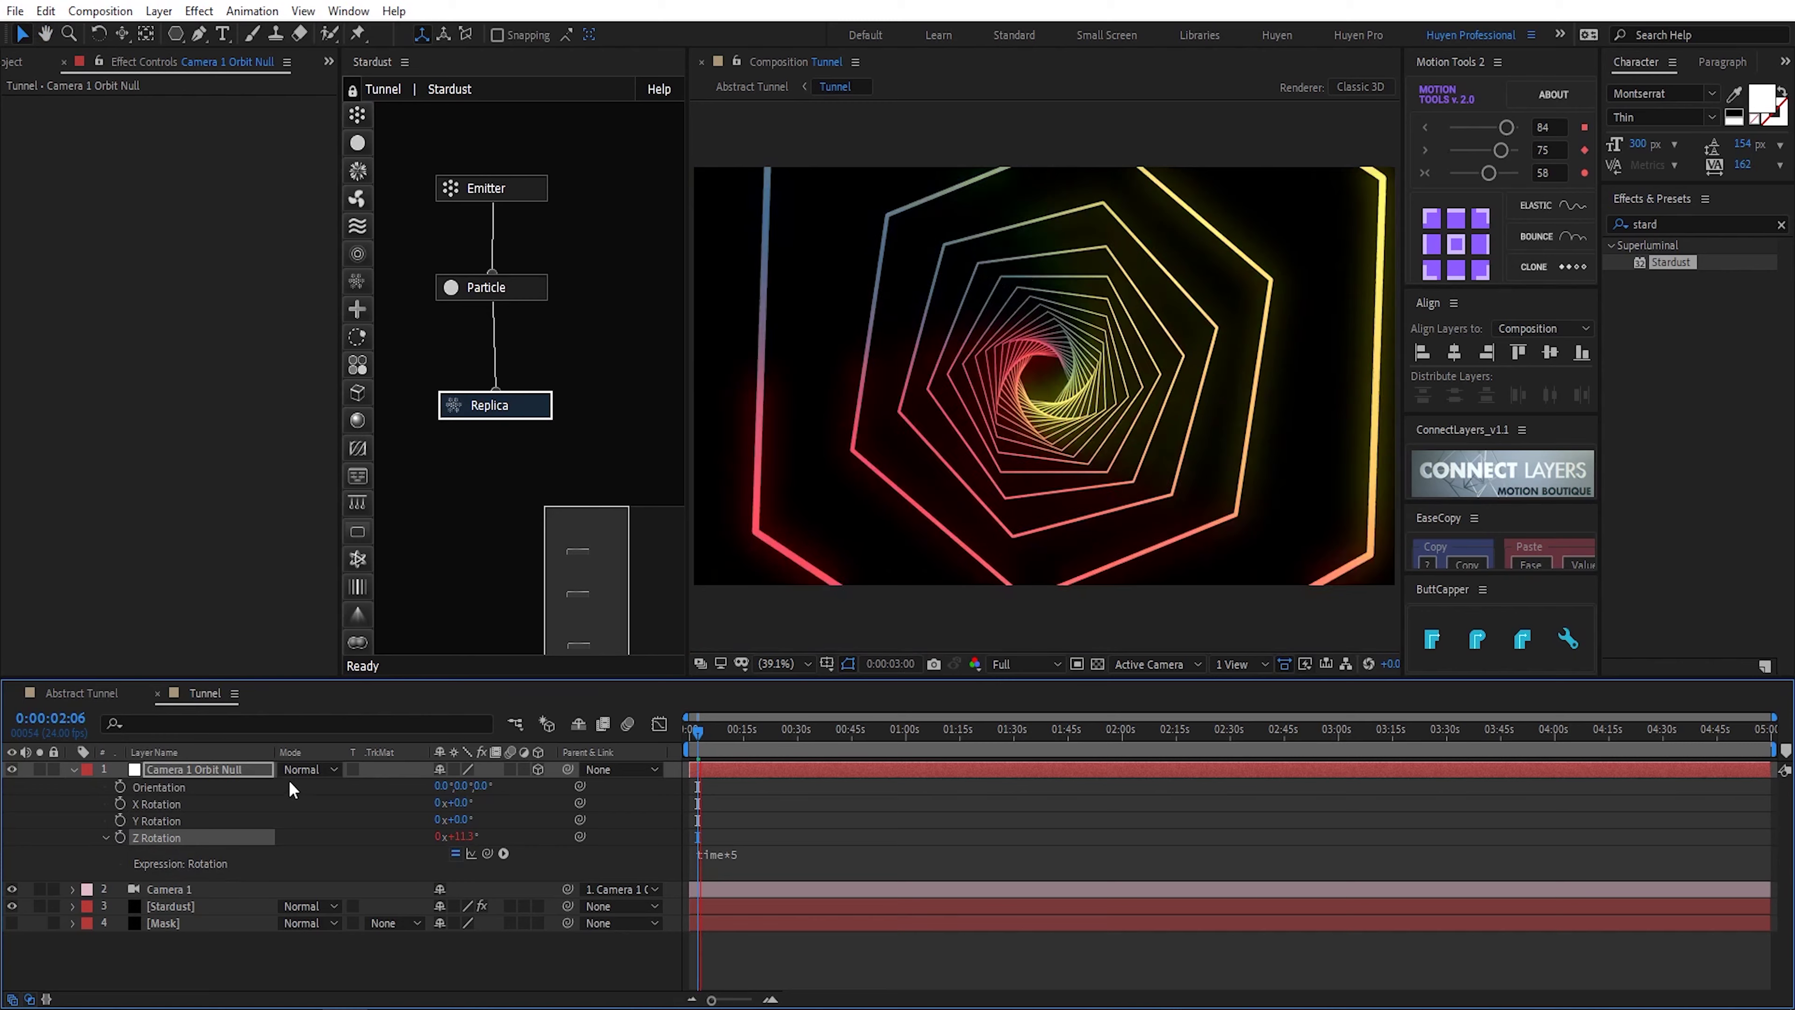
click(66, 696)
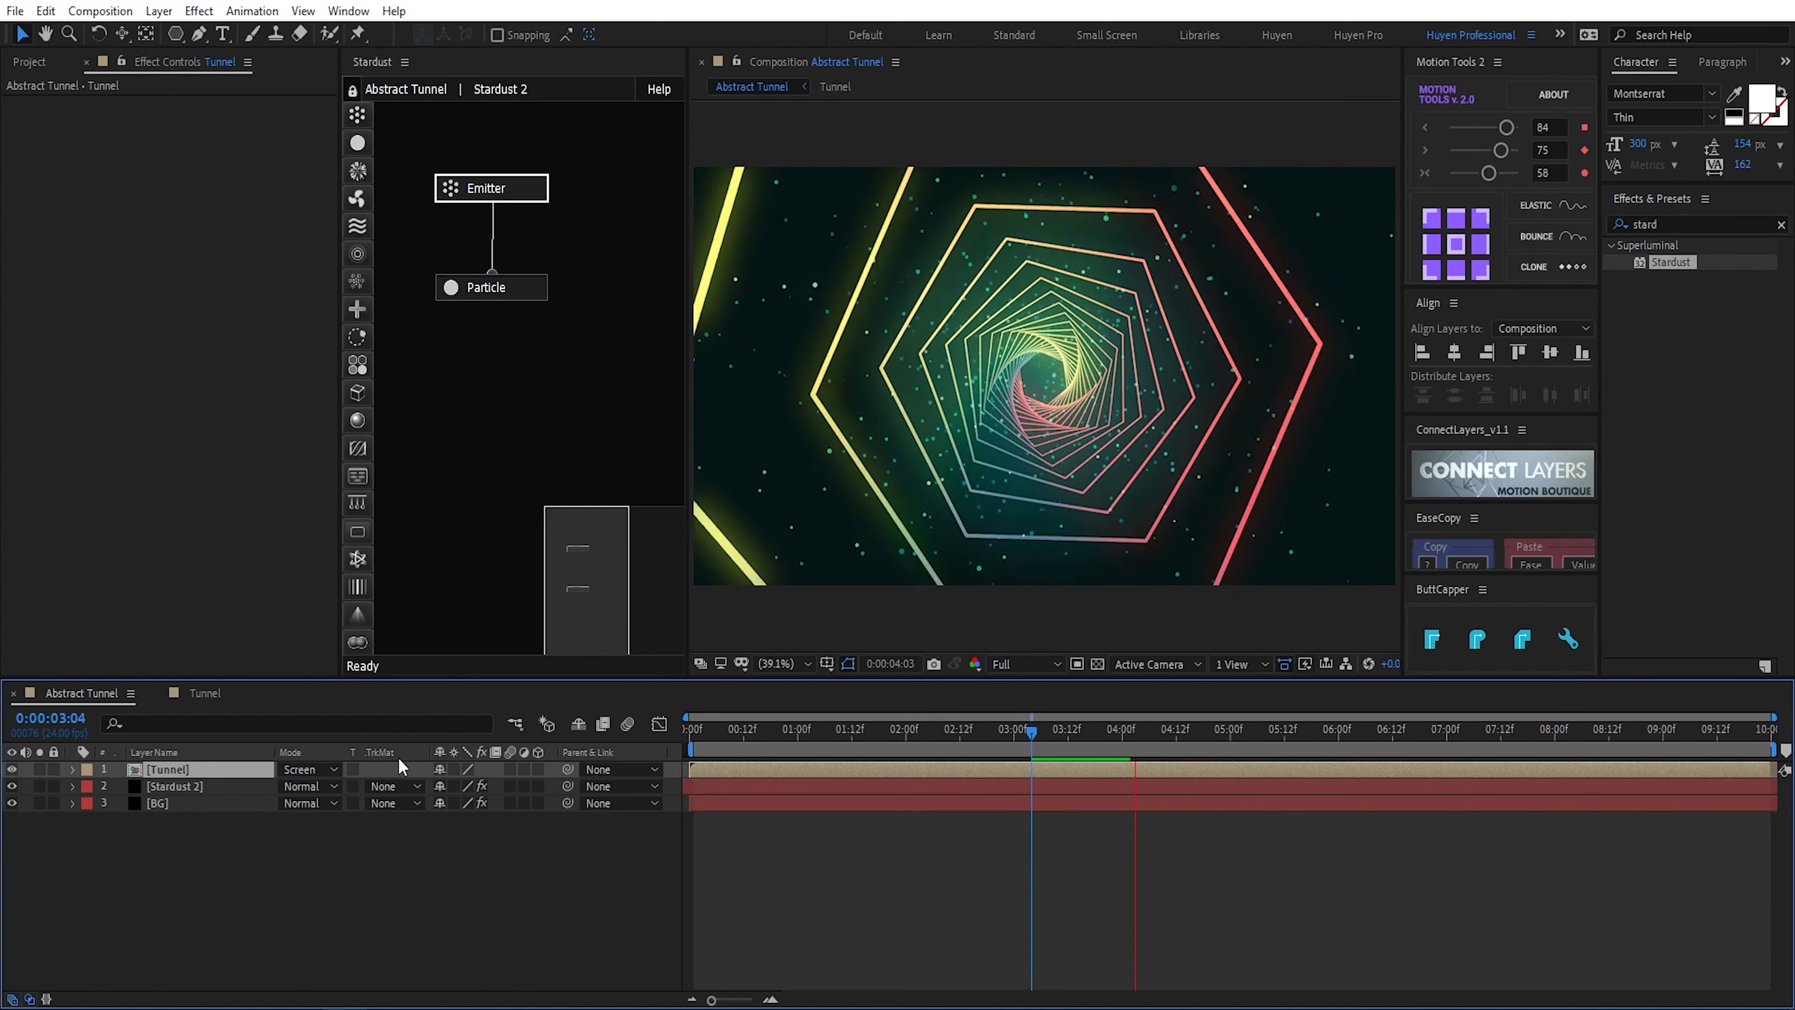
key(space)
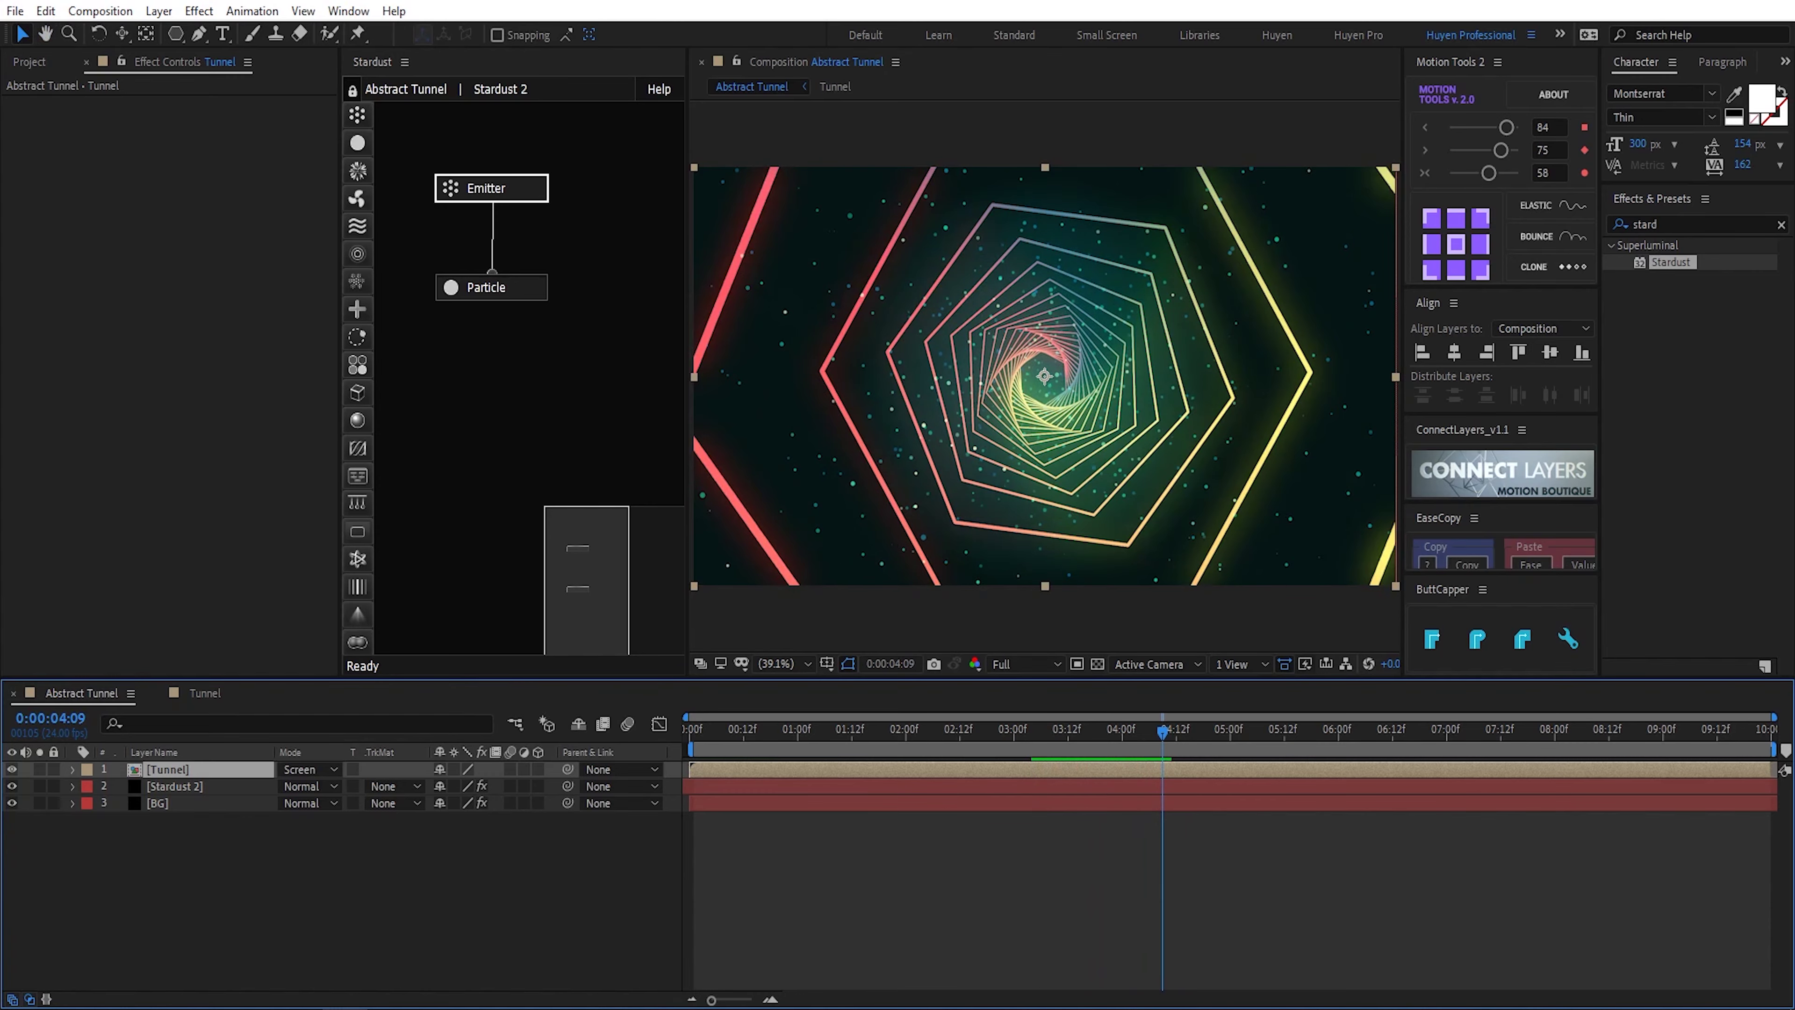